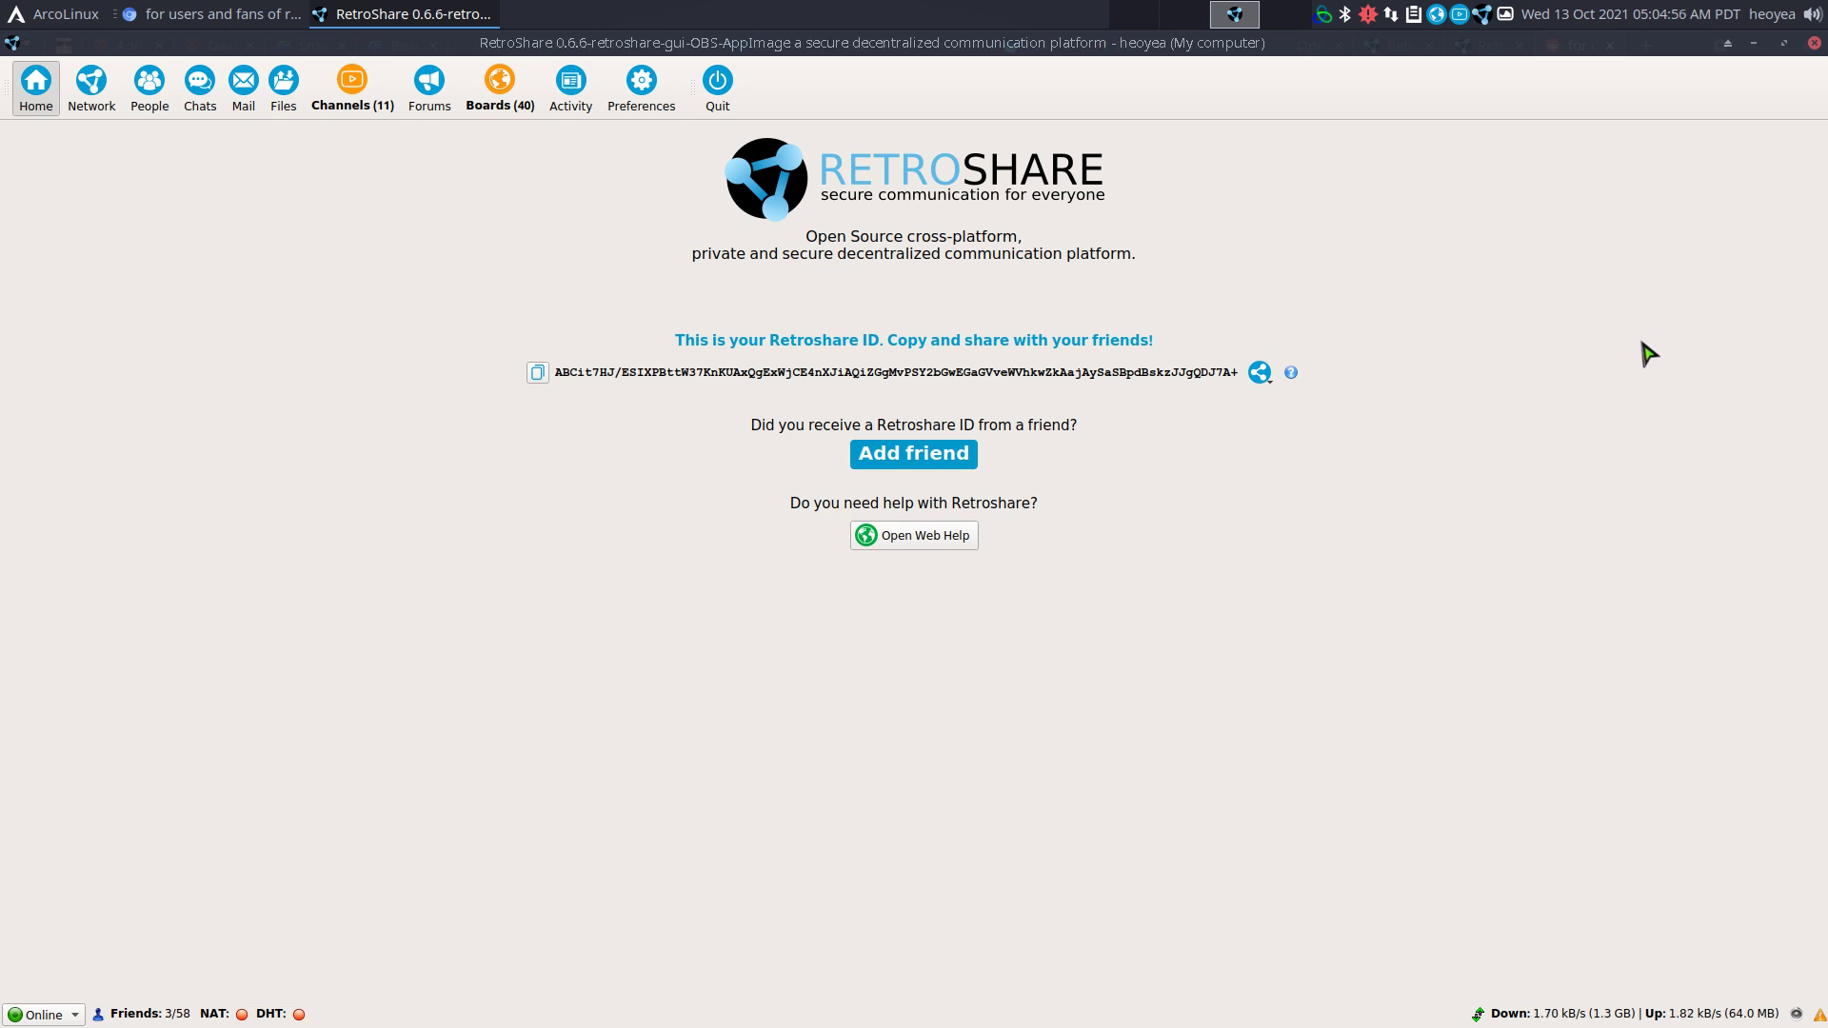
Switch to the retroshare.cc feature page and read the Chat section, highlighting 'like IRC'.
click(202, 16)
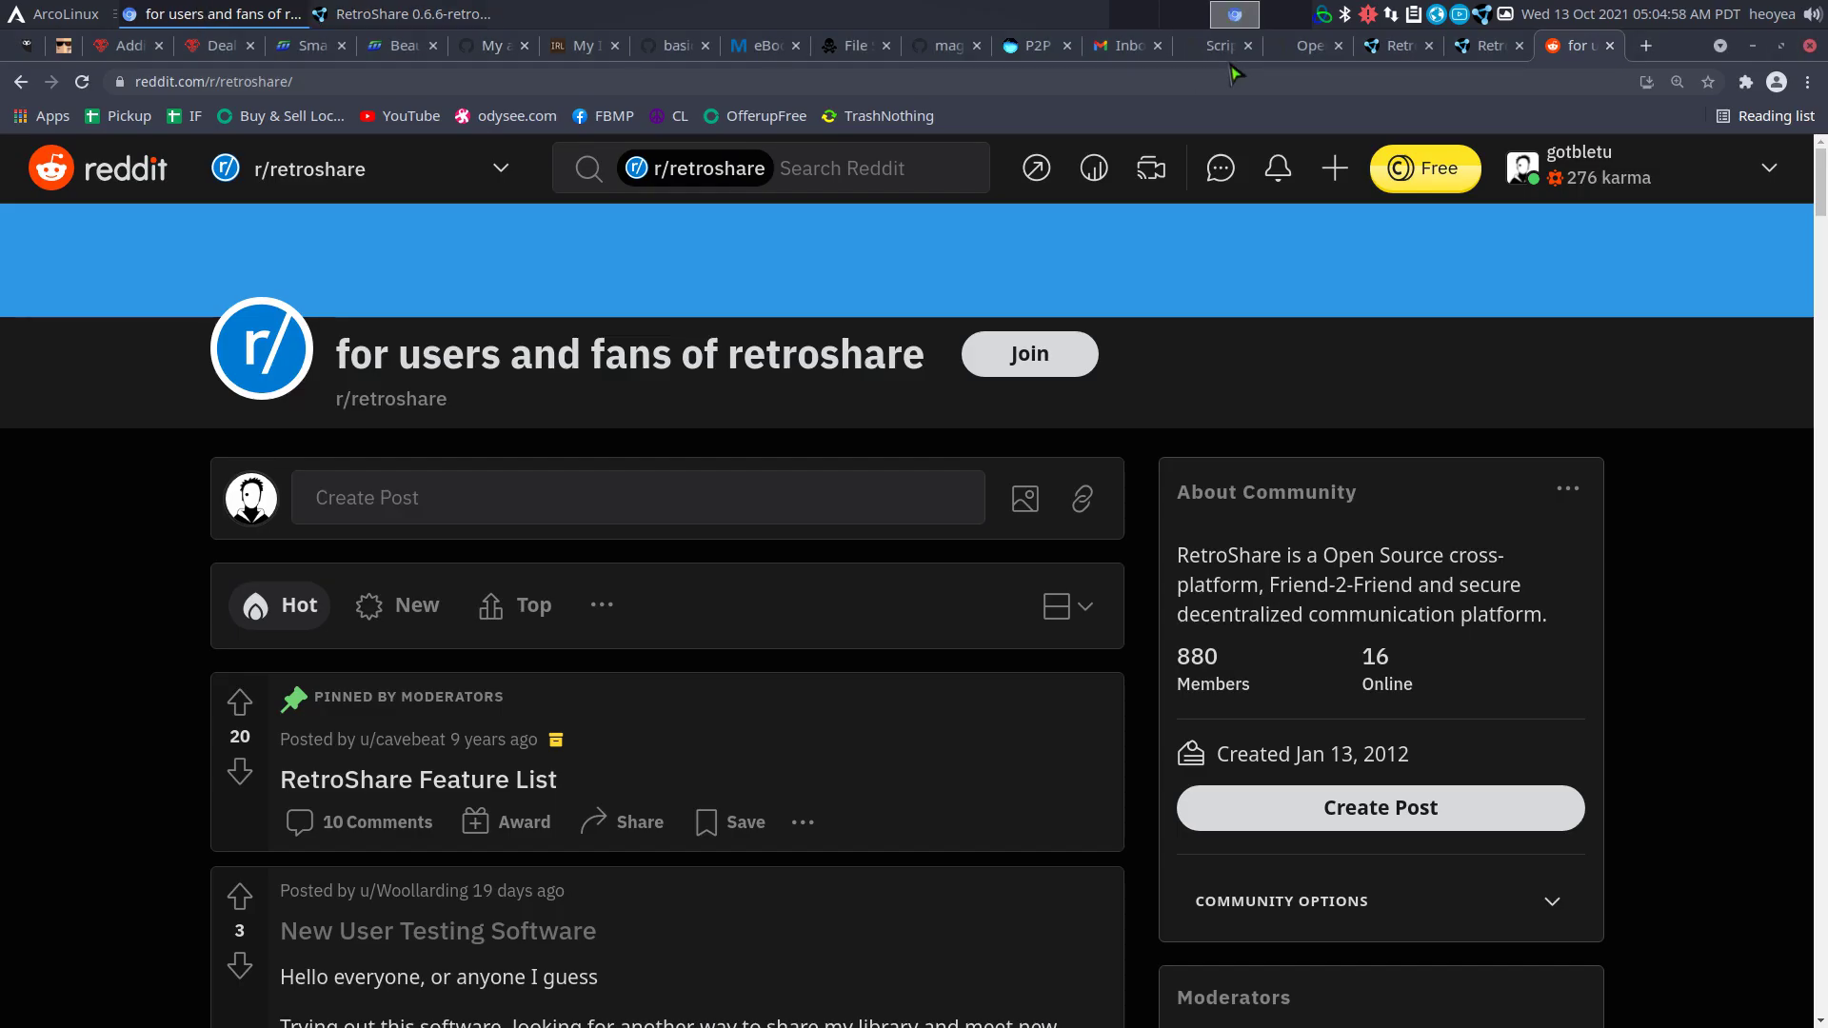
click(1378, 53)
click(1466, 59)
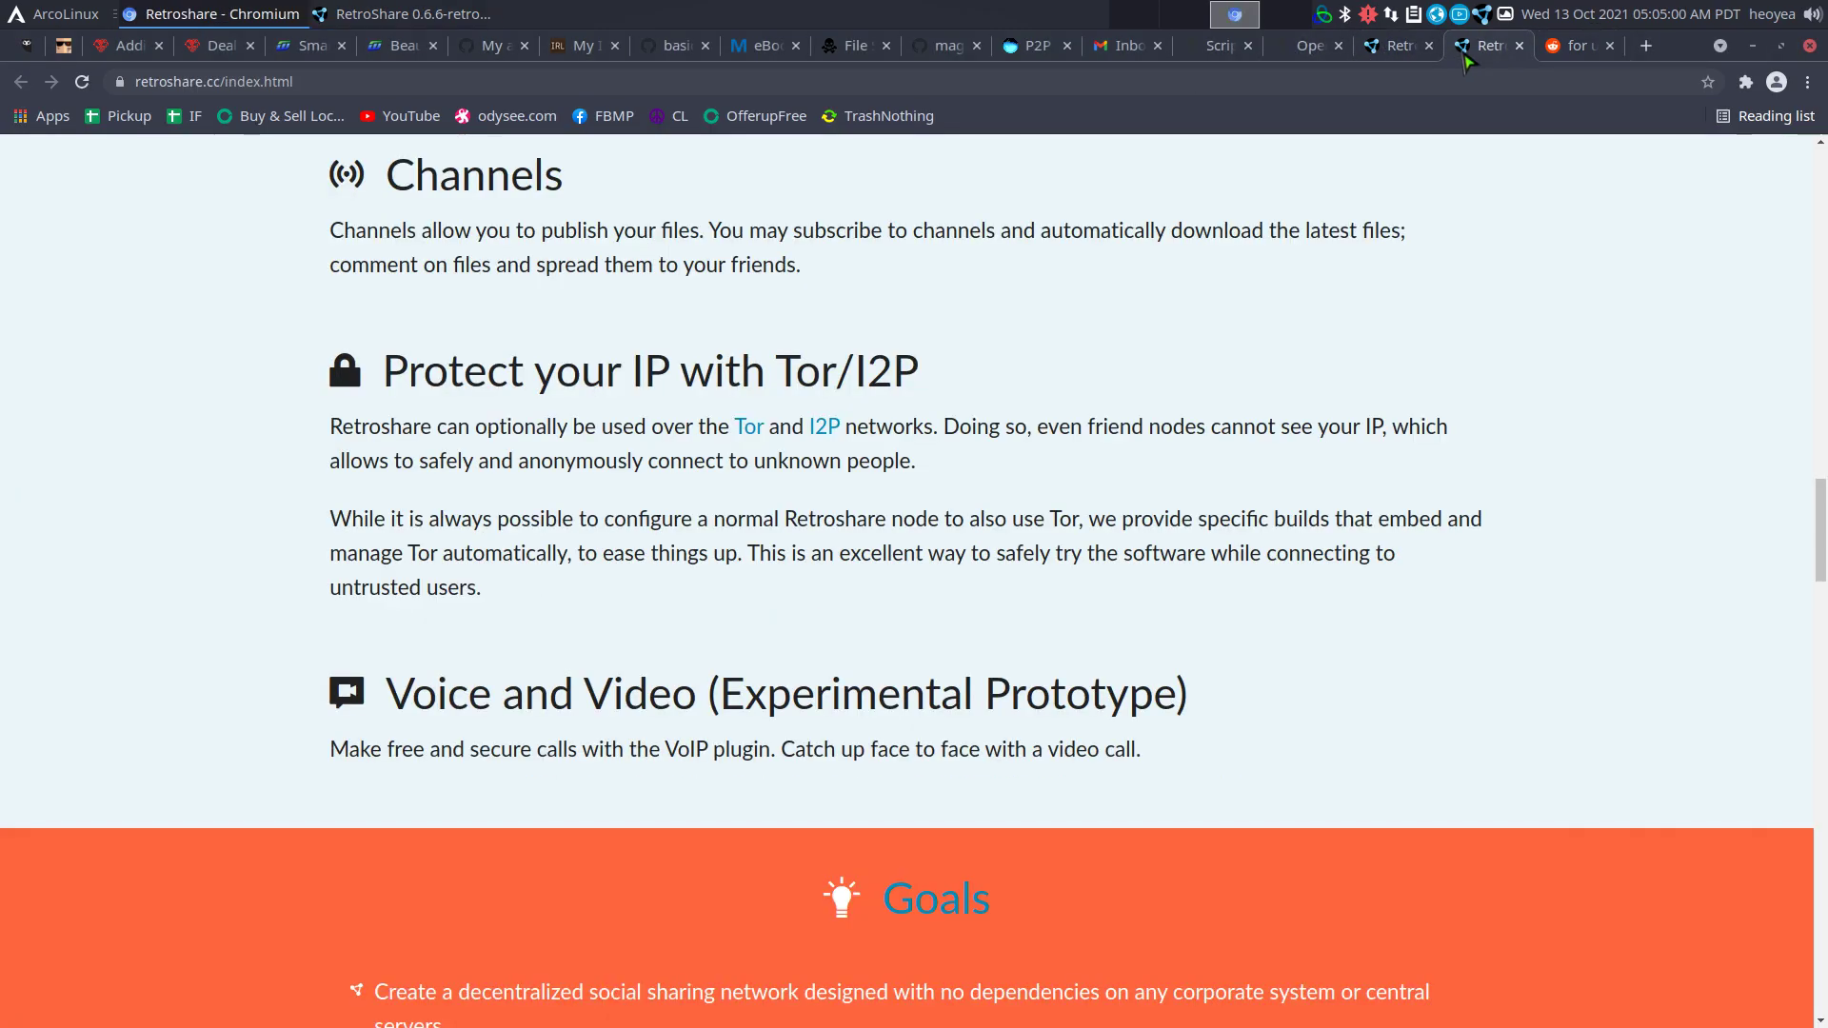
scroll(1219, 354, up, 14)
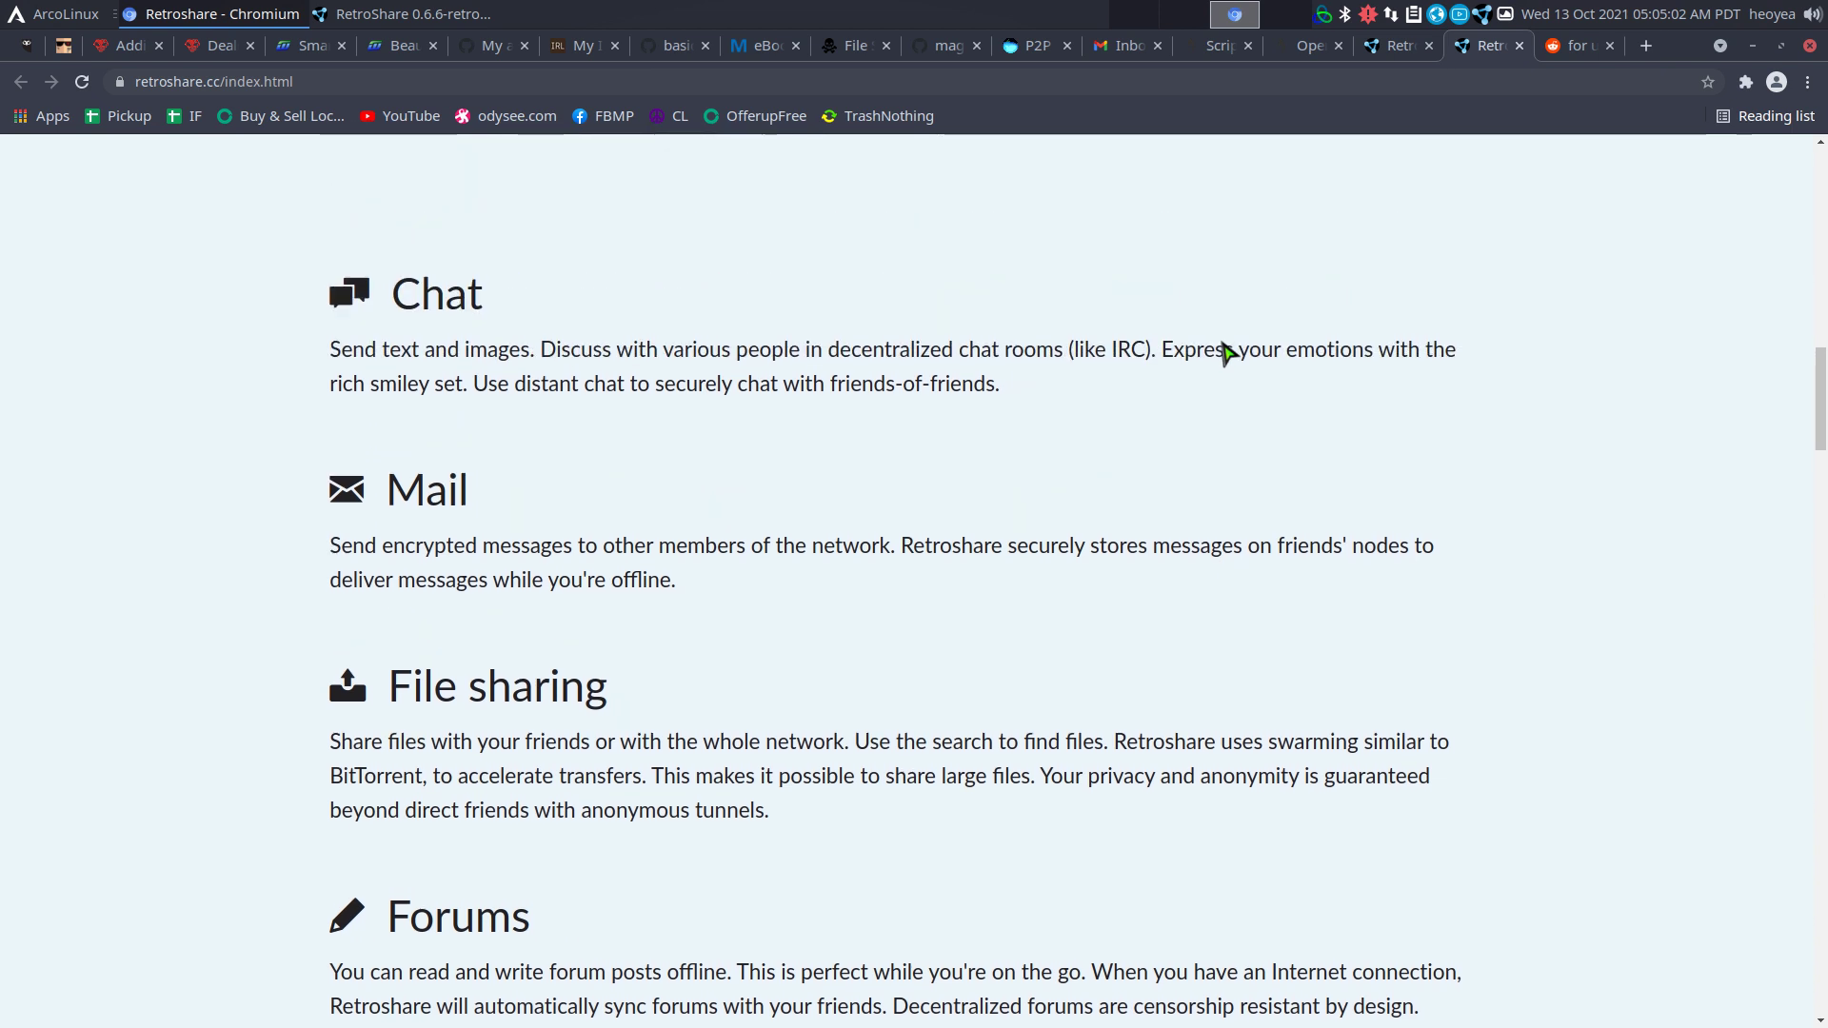
scroll(1224, 354, down, 1)
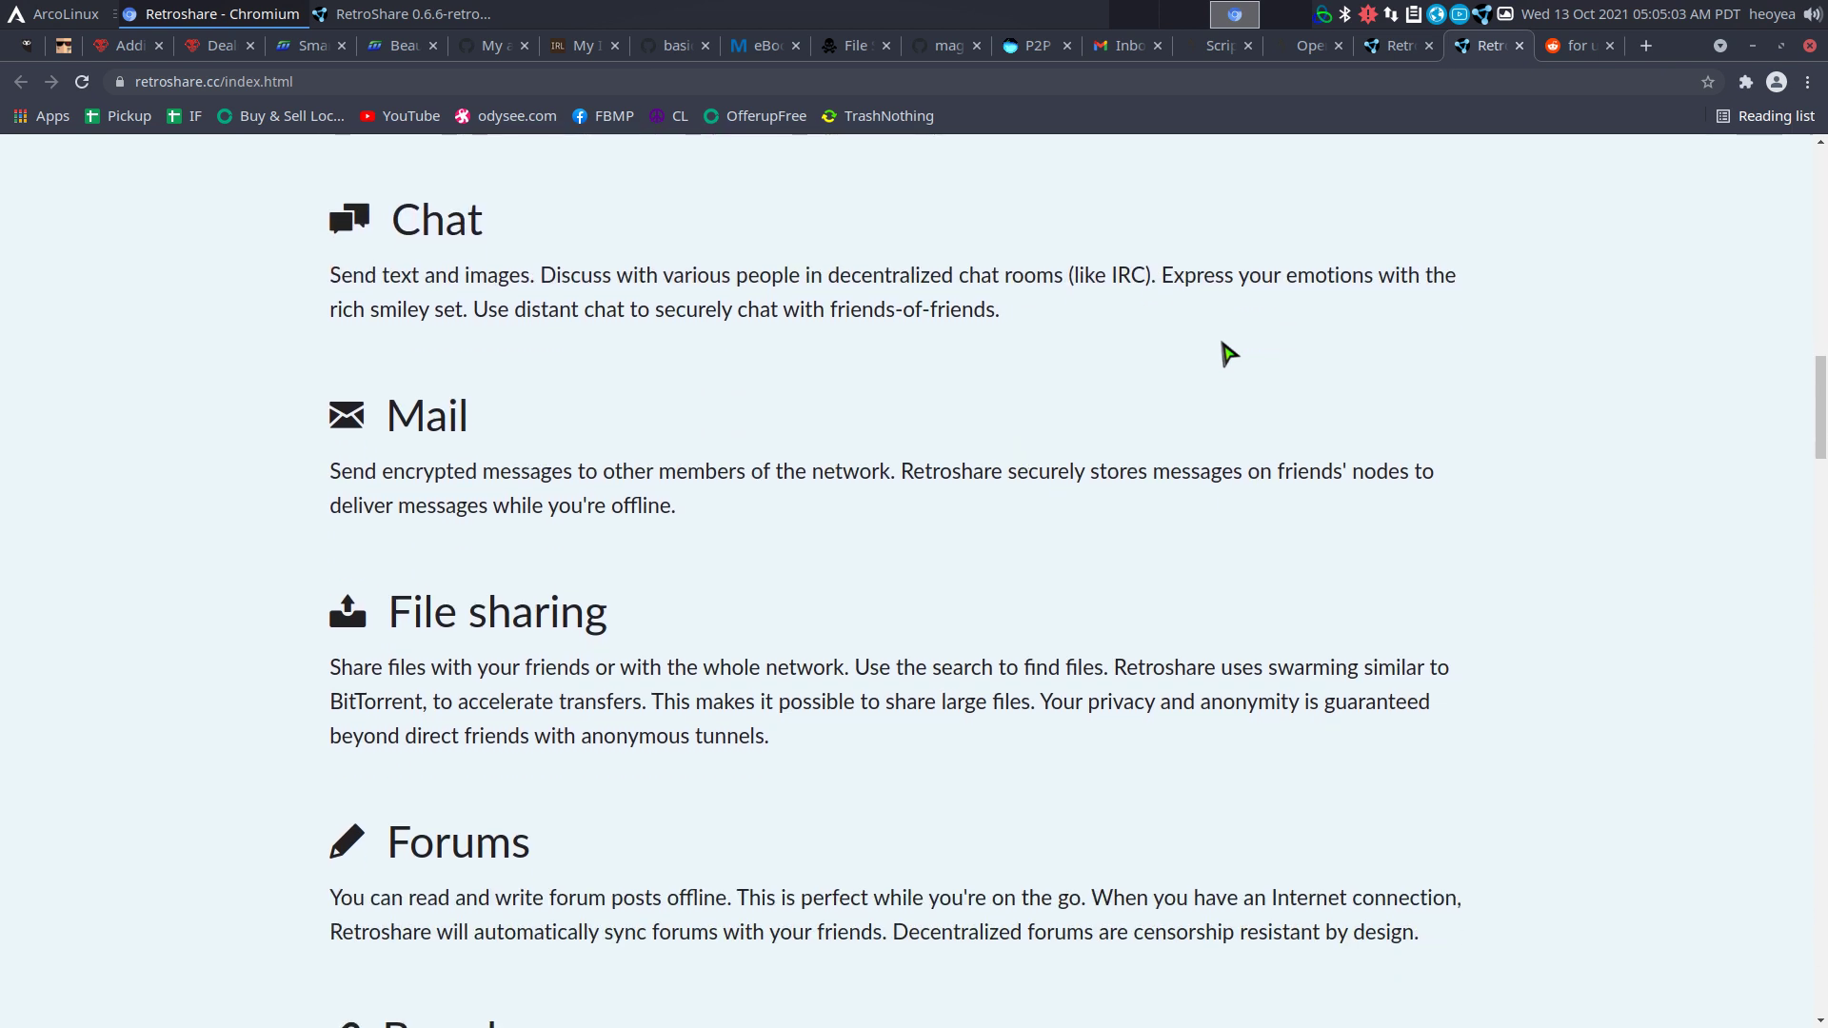
drag(1079, 276, 1152, 278)
click(1111, 318)
Scroll down to the Boards section and highlight its heading and description.
scroll(819, 523, down, 2)
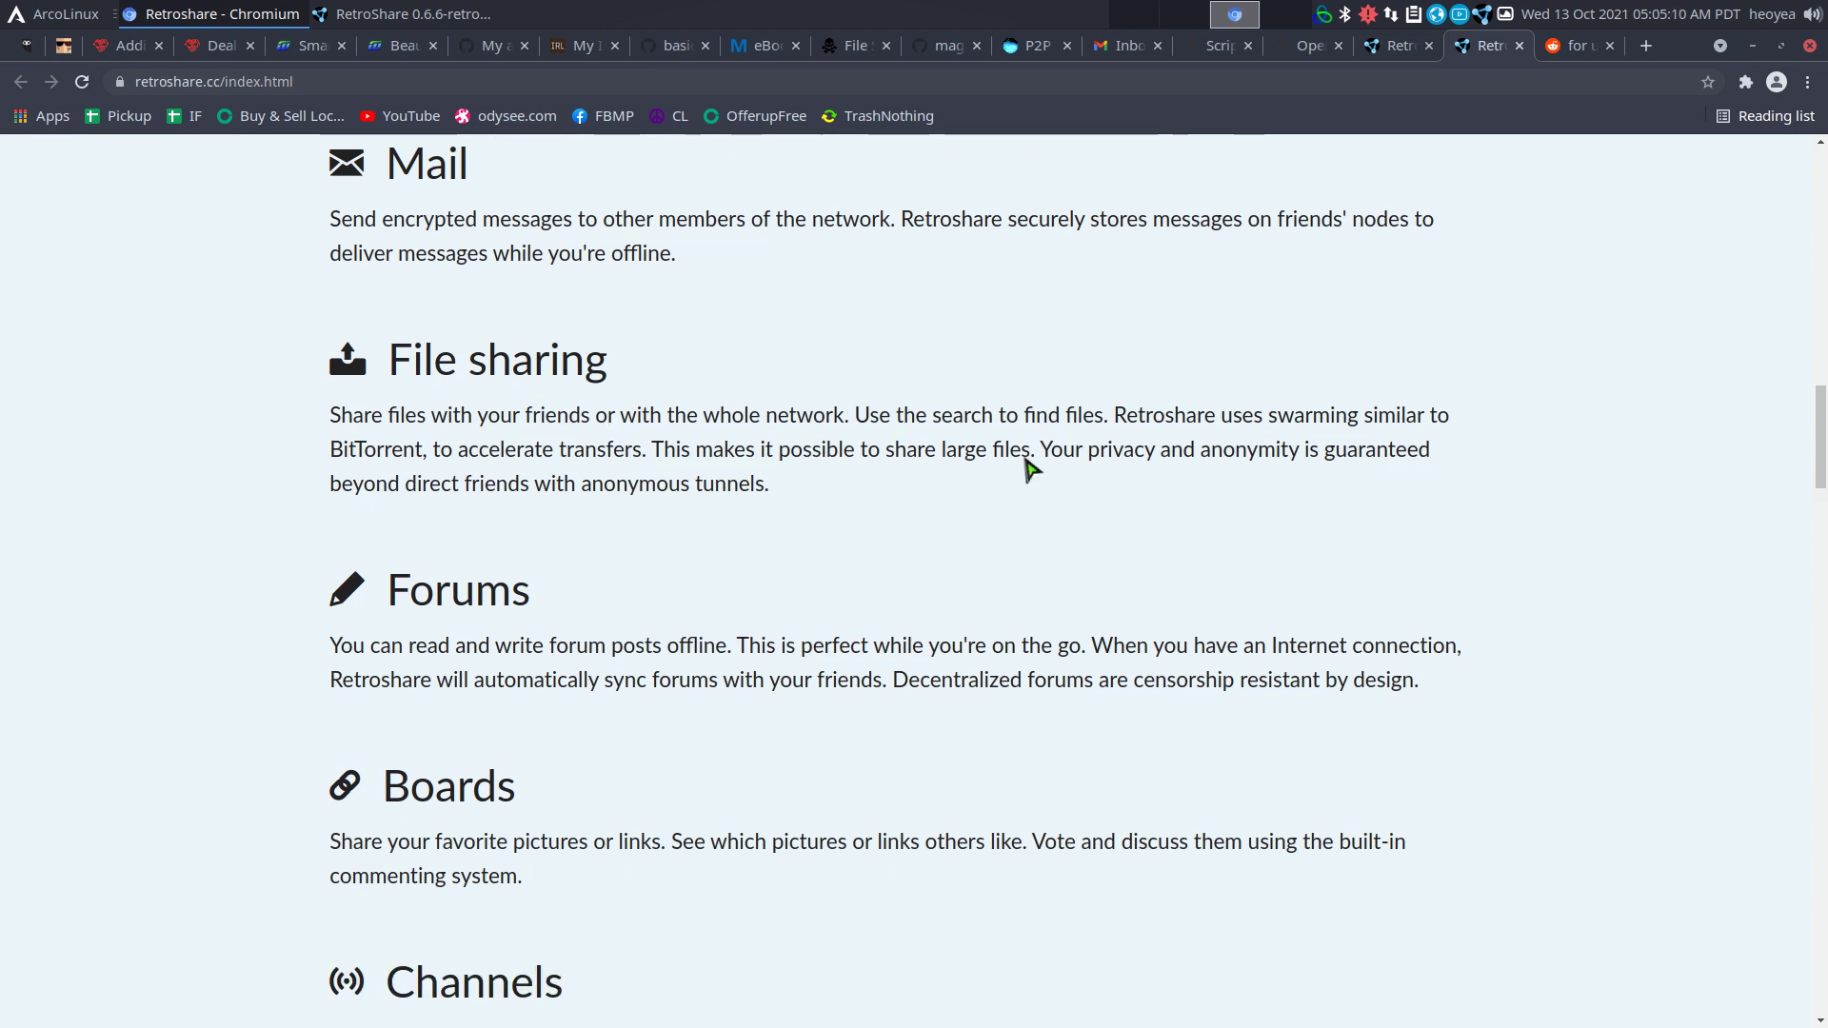
scroll(952, 442, down, 2)
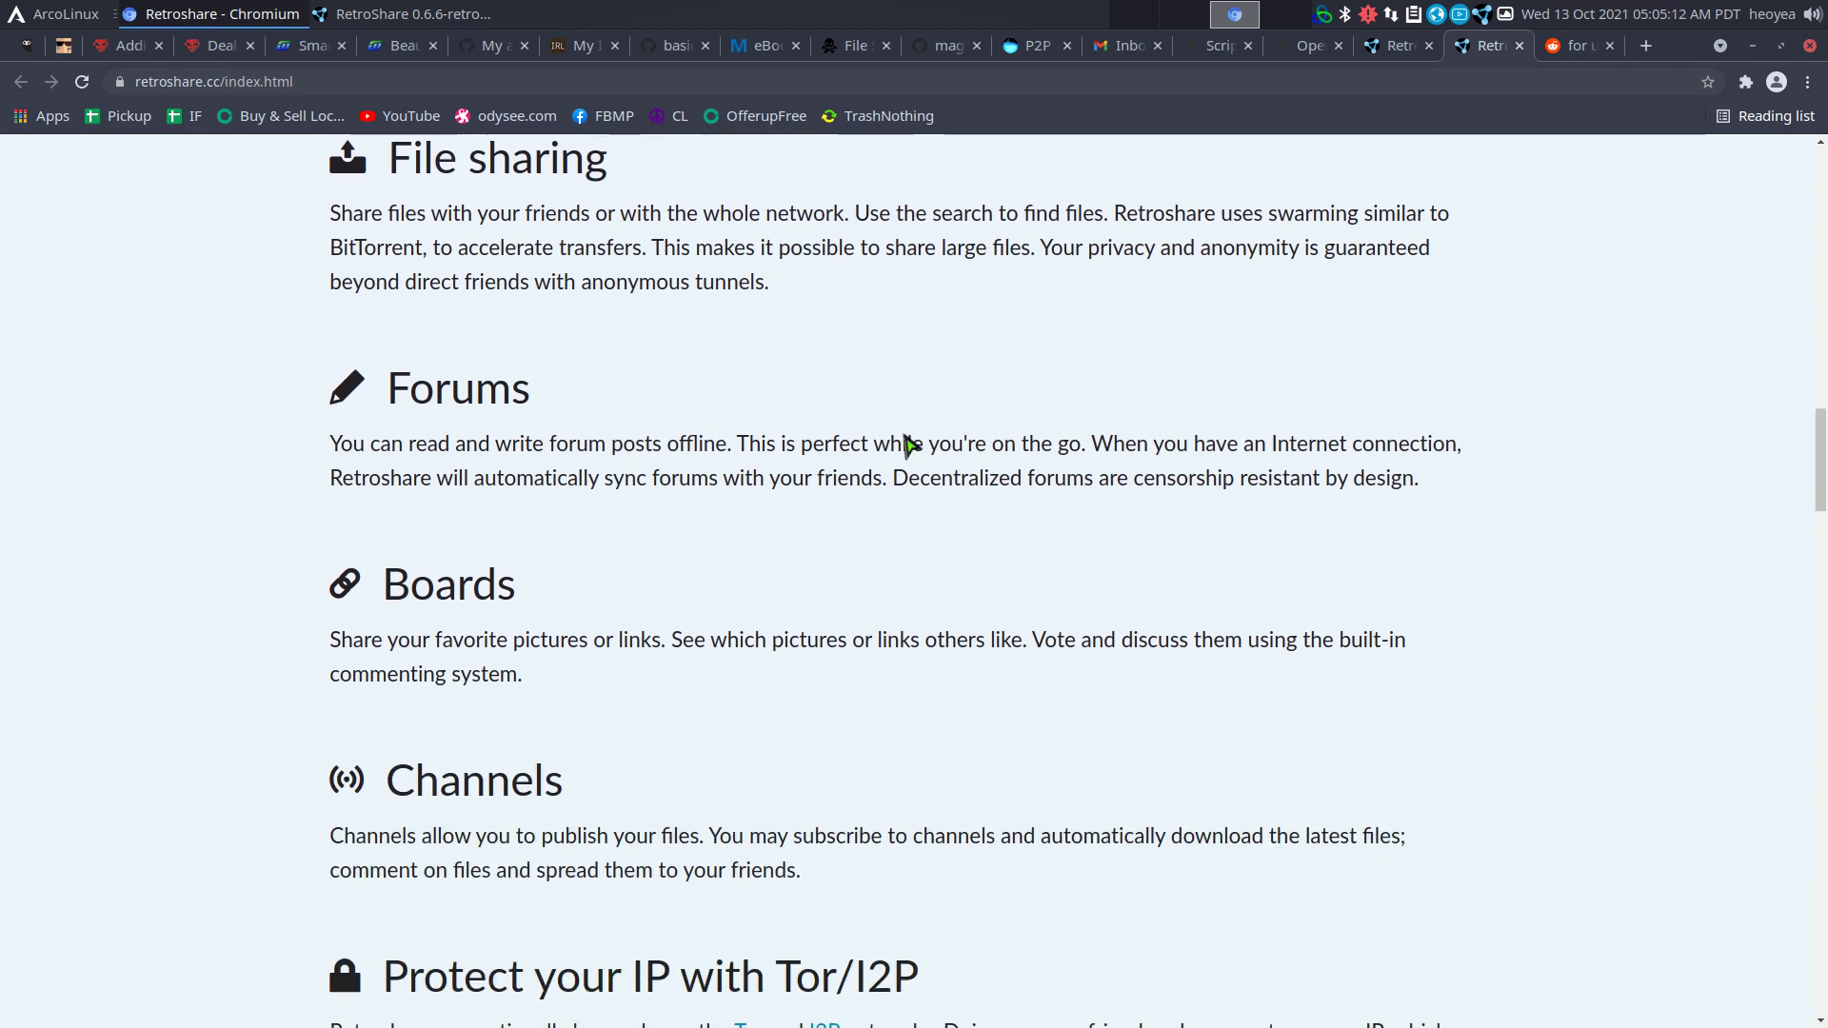
scroll(1047, 472, down, 2)
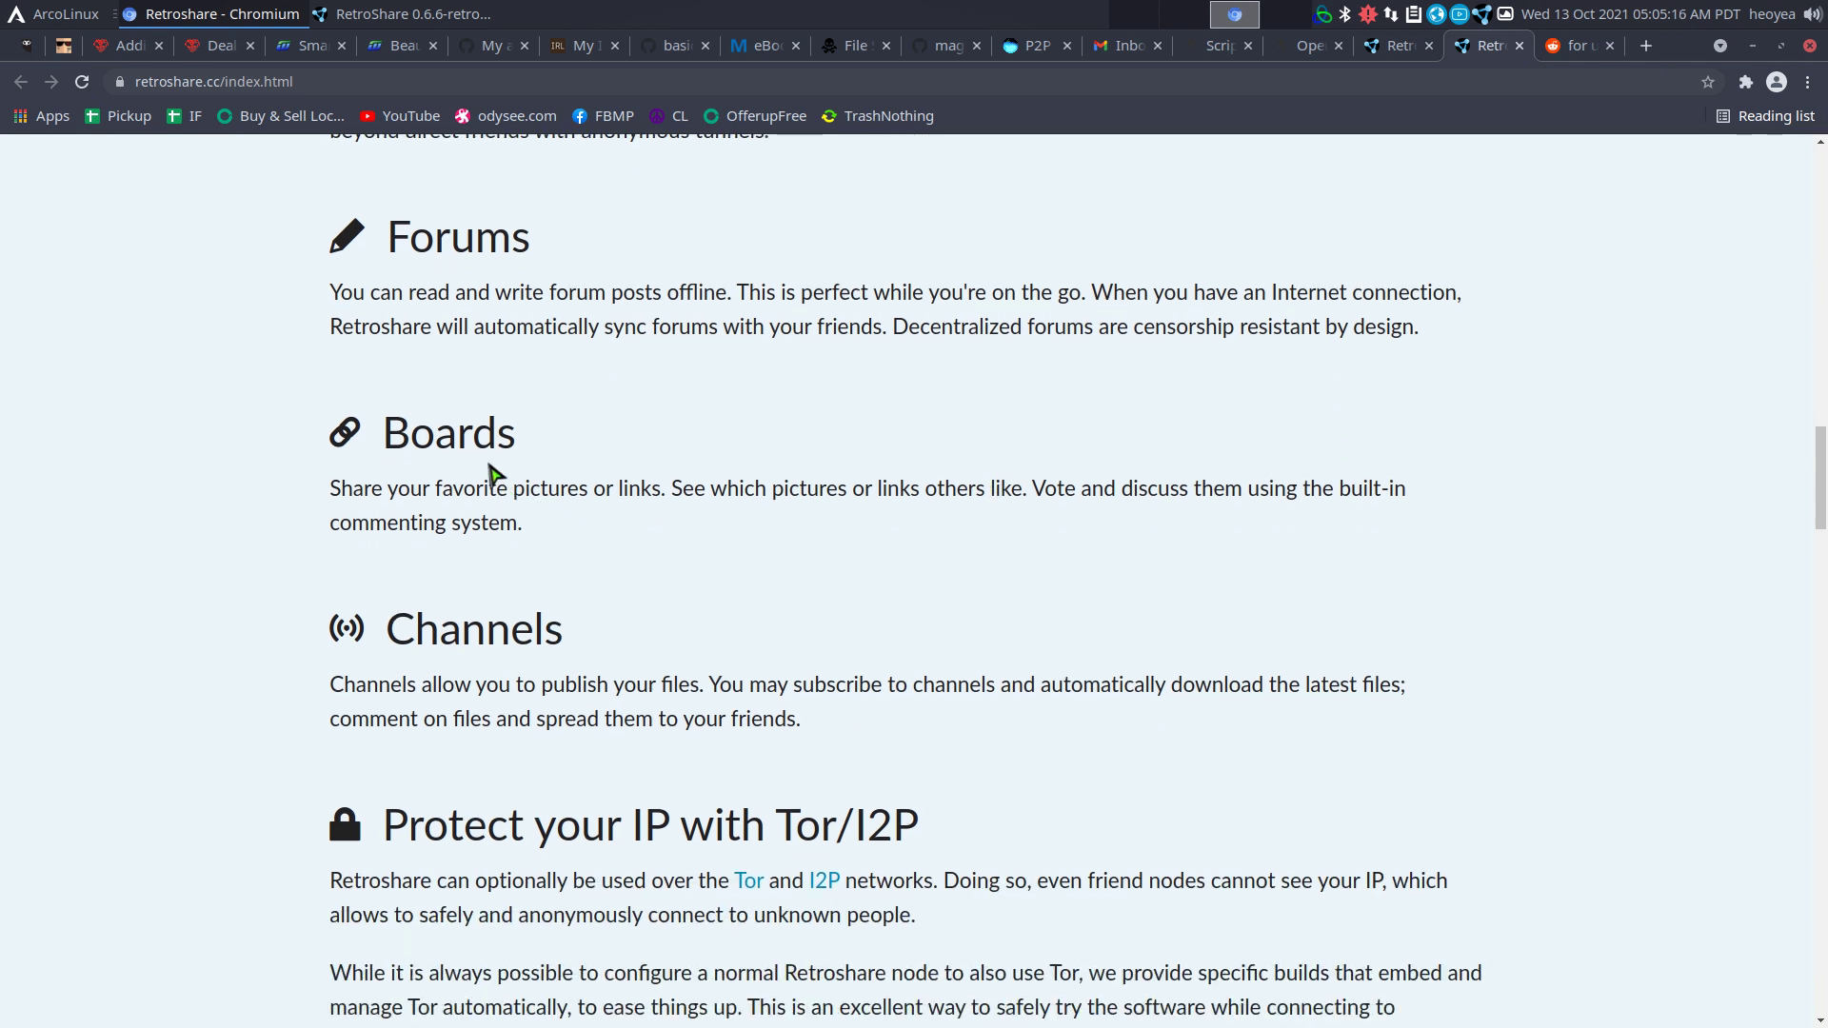
drag(411, 441, 657, 488)
click(666, 519)
scroll(590, 514, down, 2)
Read the Channels and Tor/I2P privacy sections, highlighting their key passages.
double_click(390, 436)
drag(733, 495, 812, 518)
click(1003, 522)
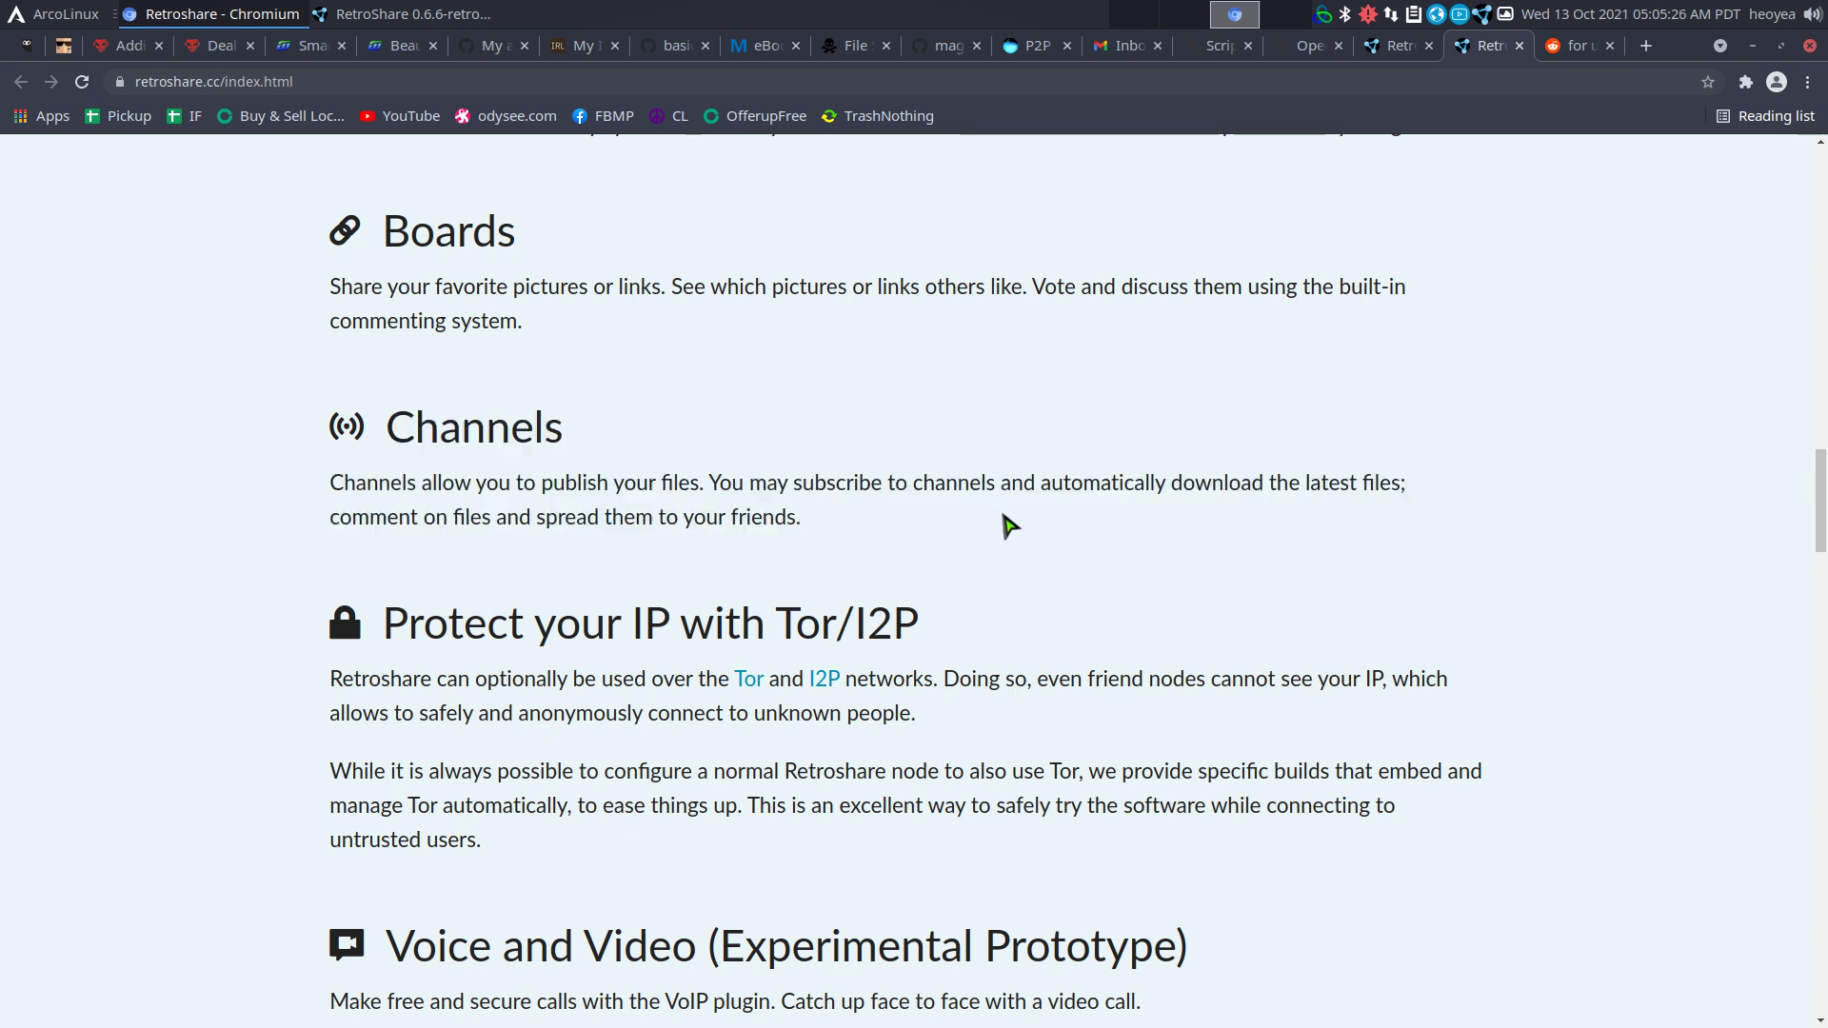
scroll(1006, 524, down, 2)
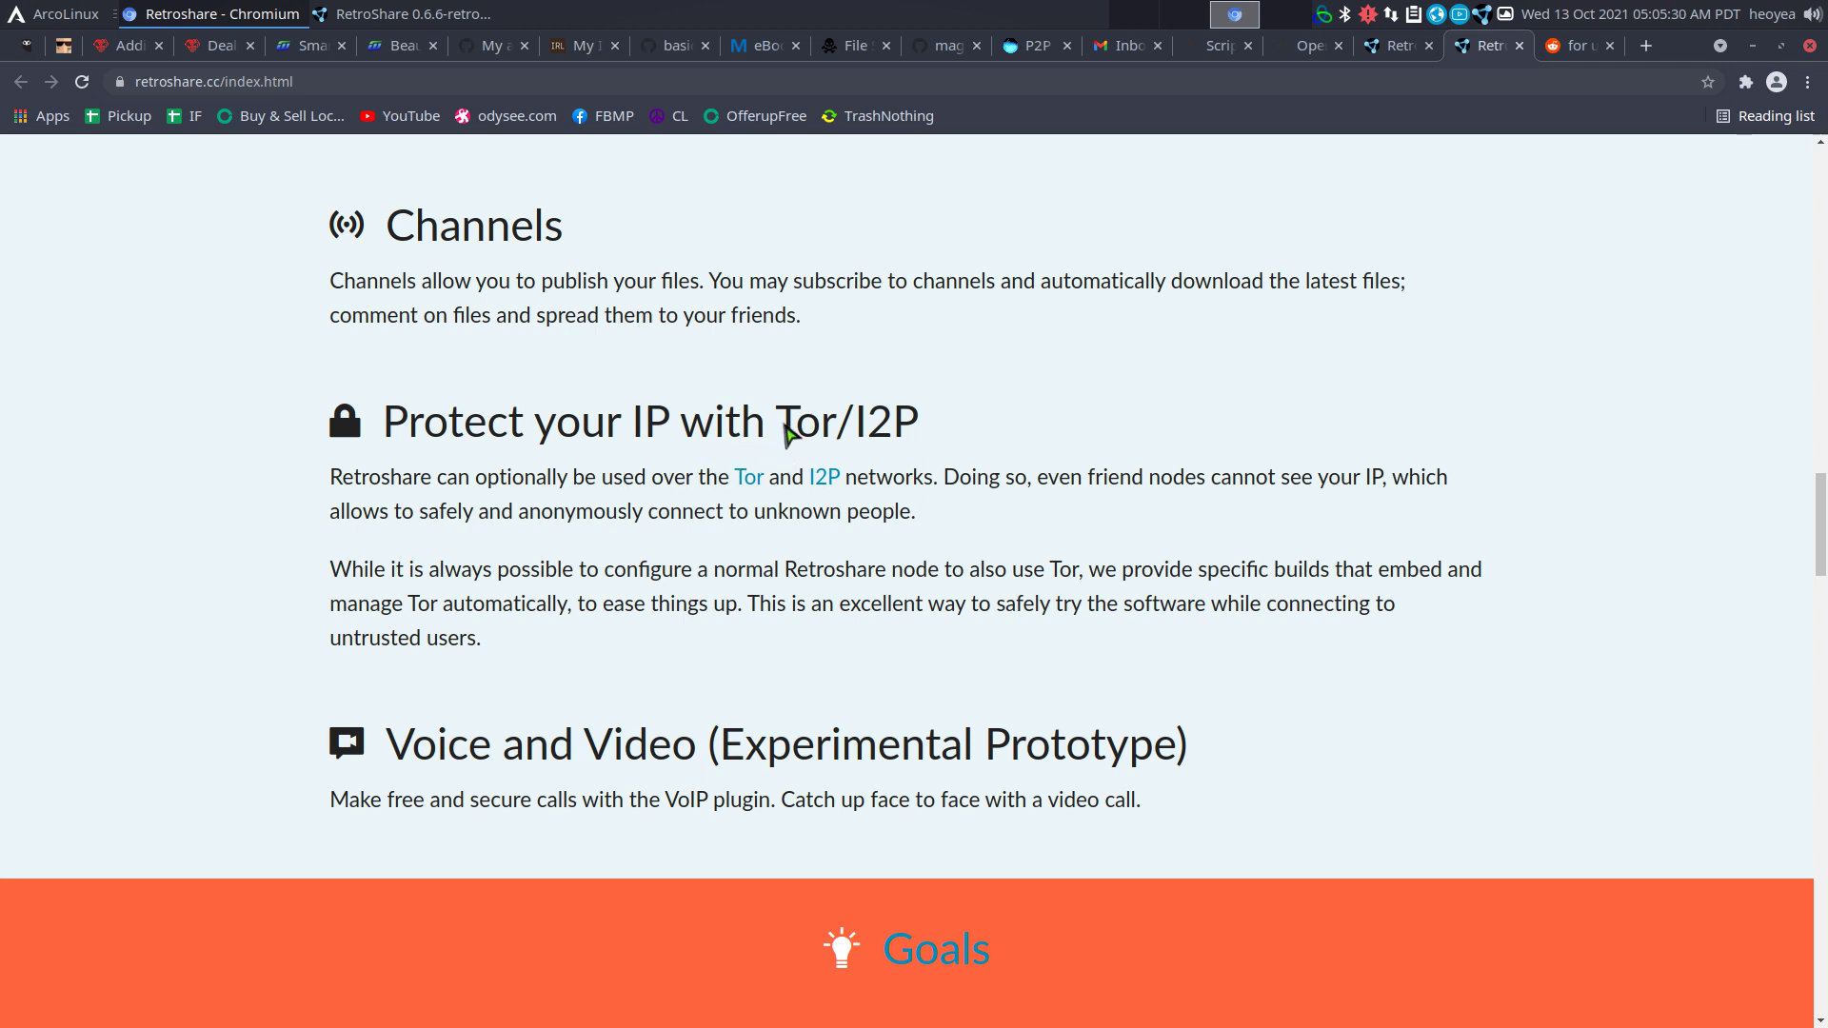
drag(779, 424, 936, 429)
click(1092, 491)
Scroll through the remaining feature descriptions and back up the page.
scroll(1244, 526, down, 1)
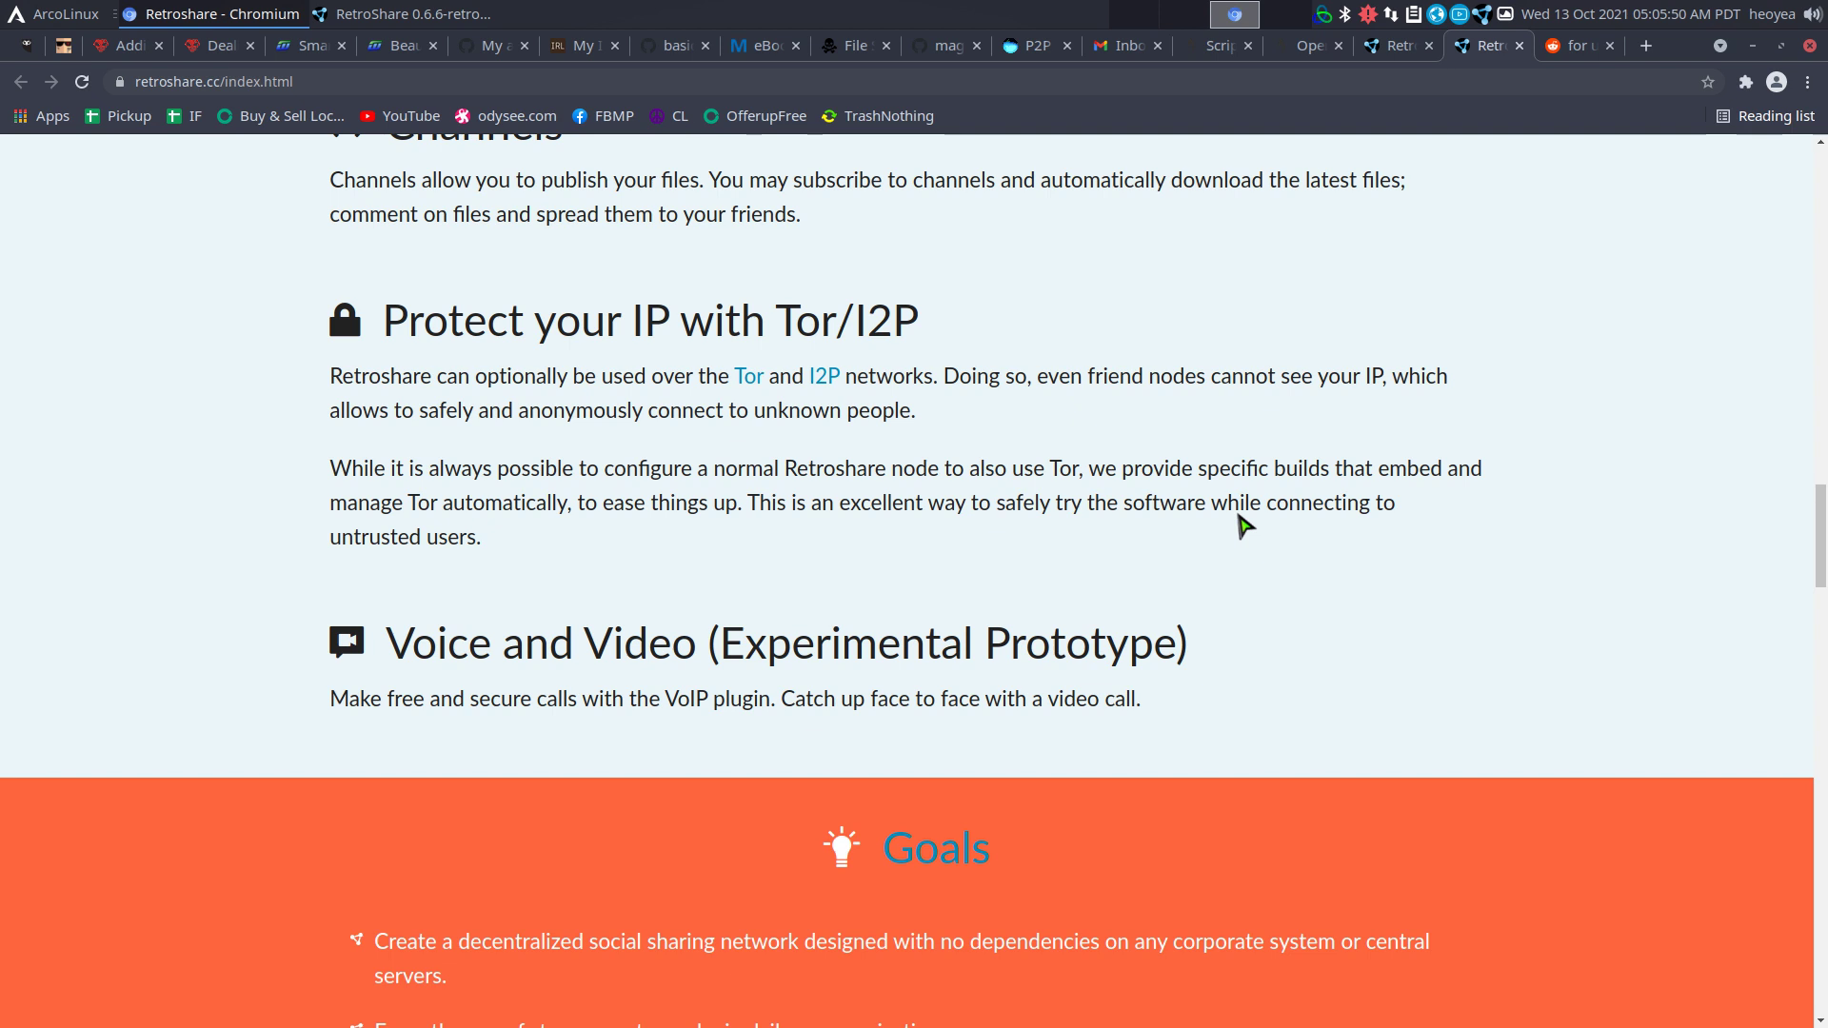
scroll(1244, 524, down, 1)
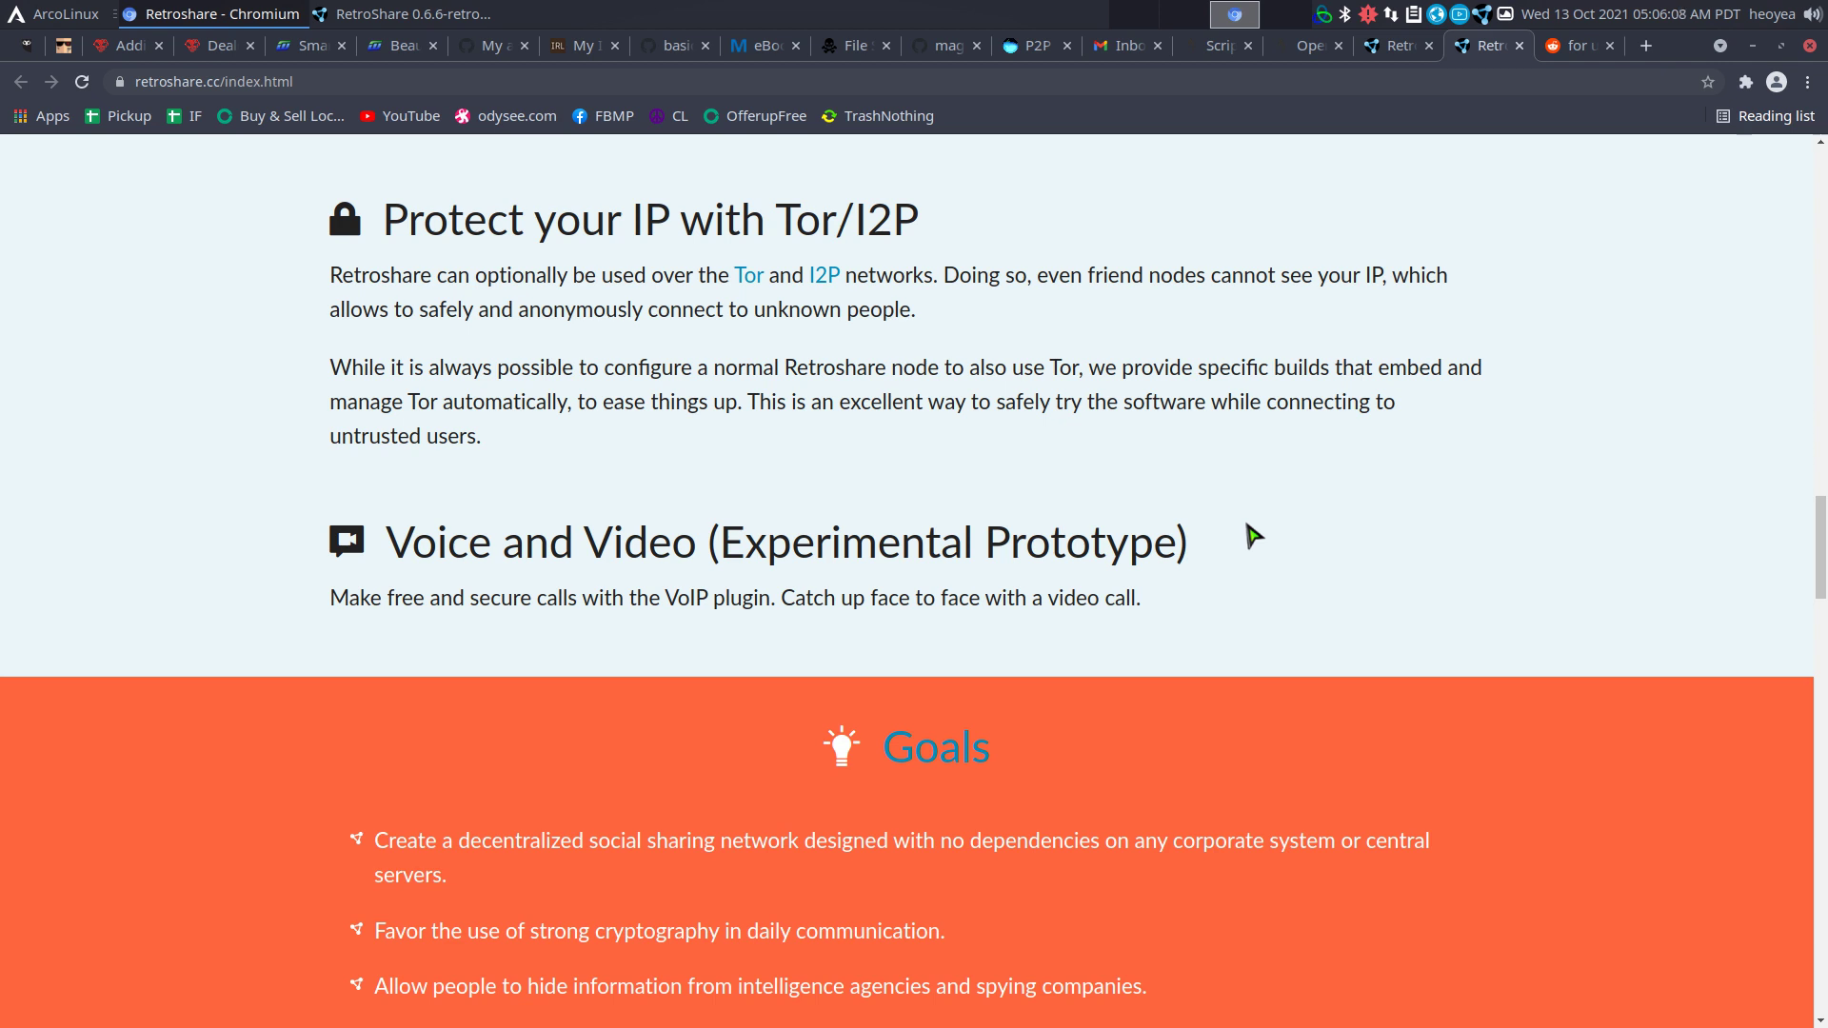
scroll(1253, 534, up, 5)
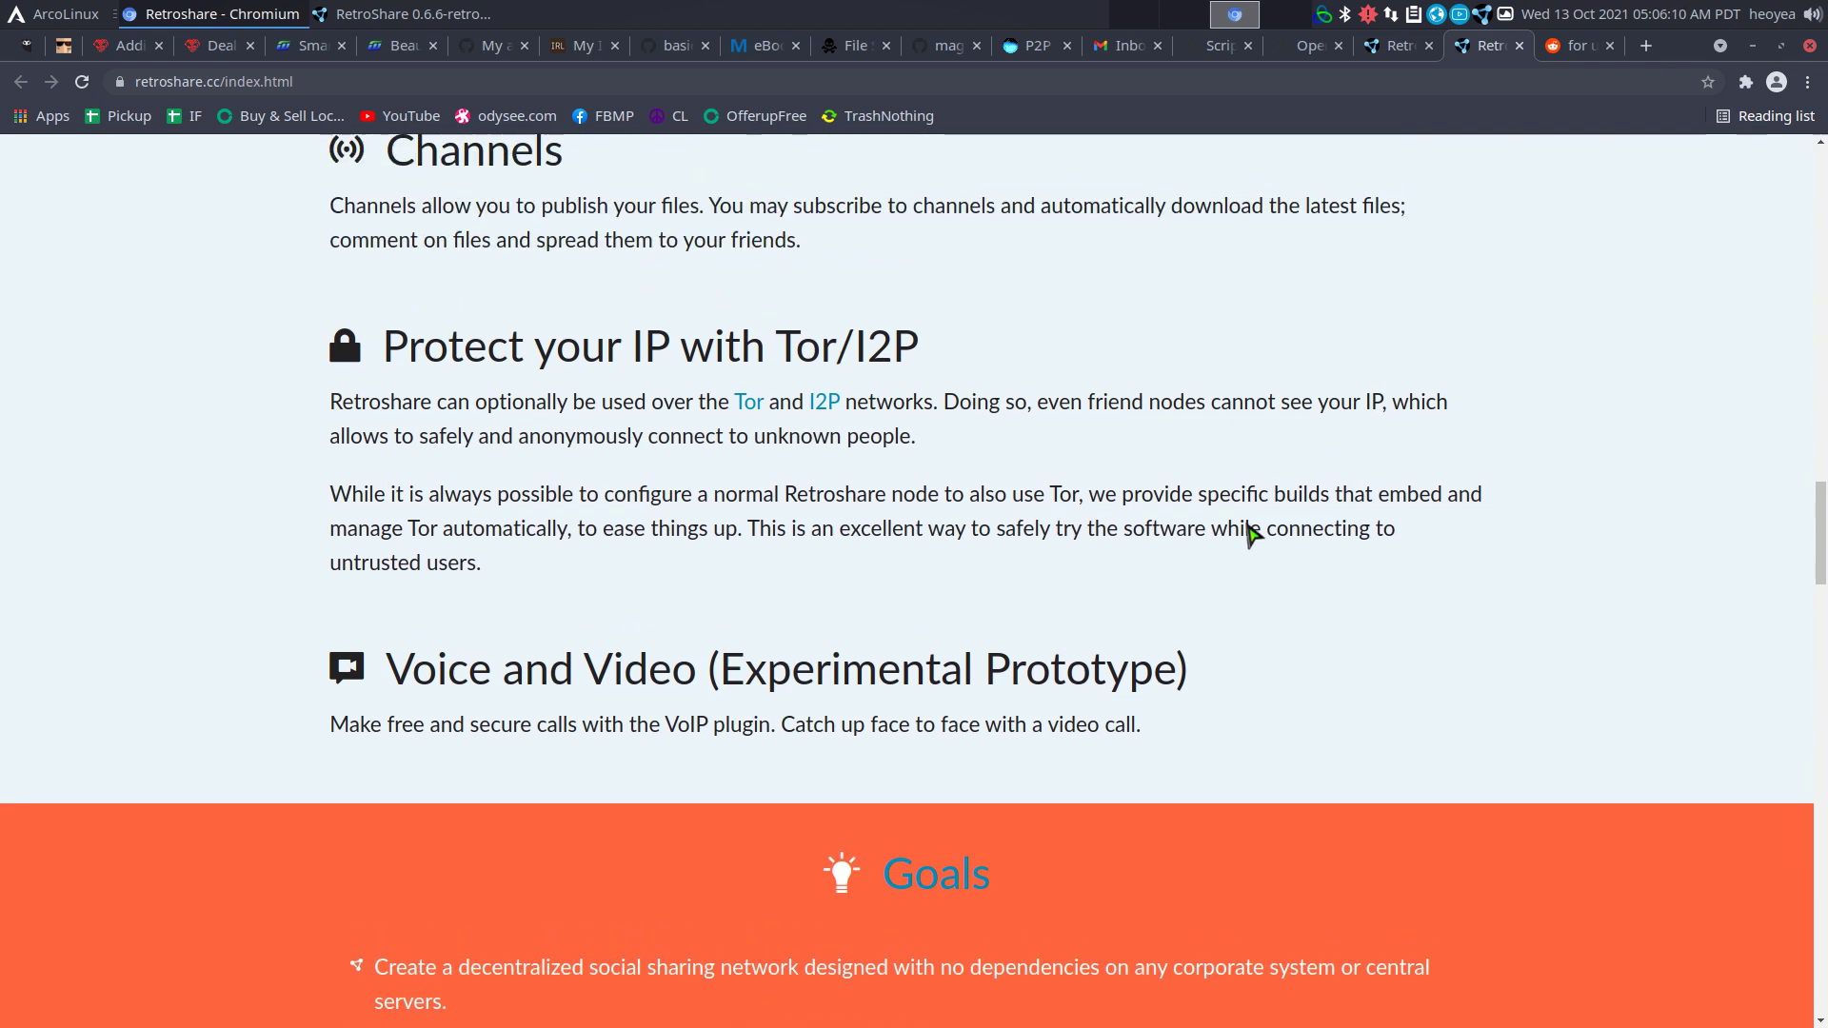
scroll(1252, 535, up, 5)
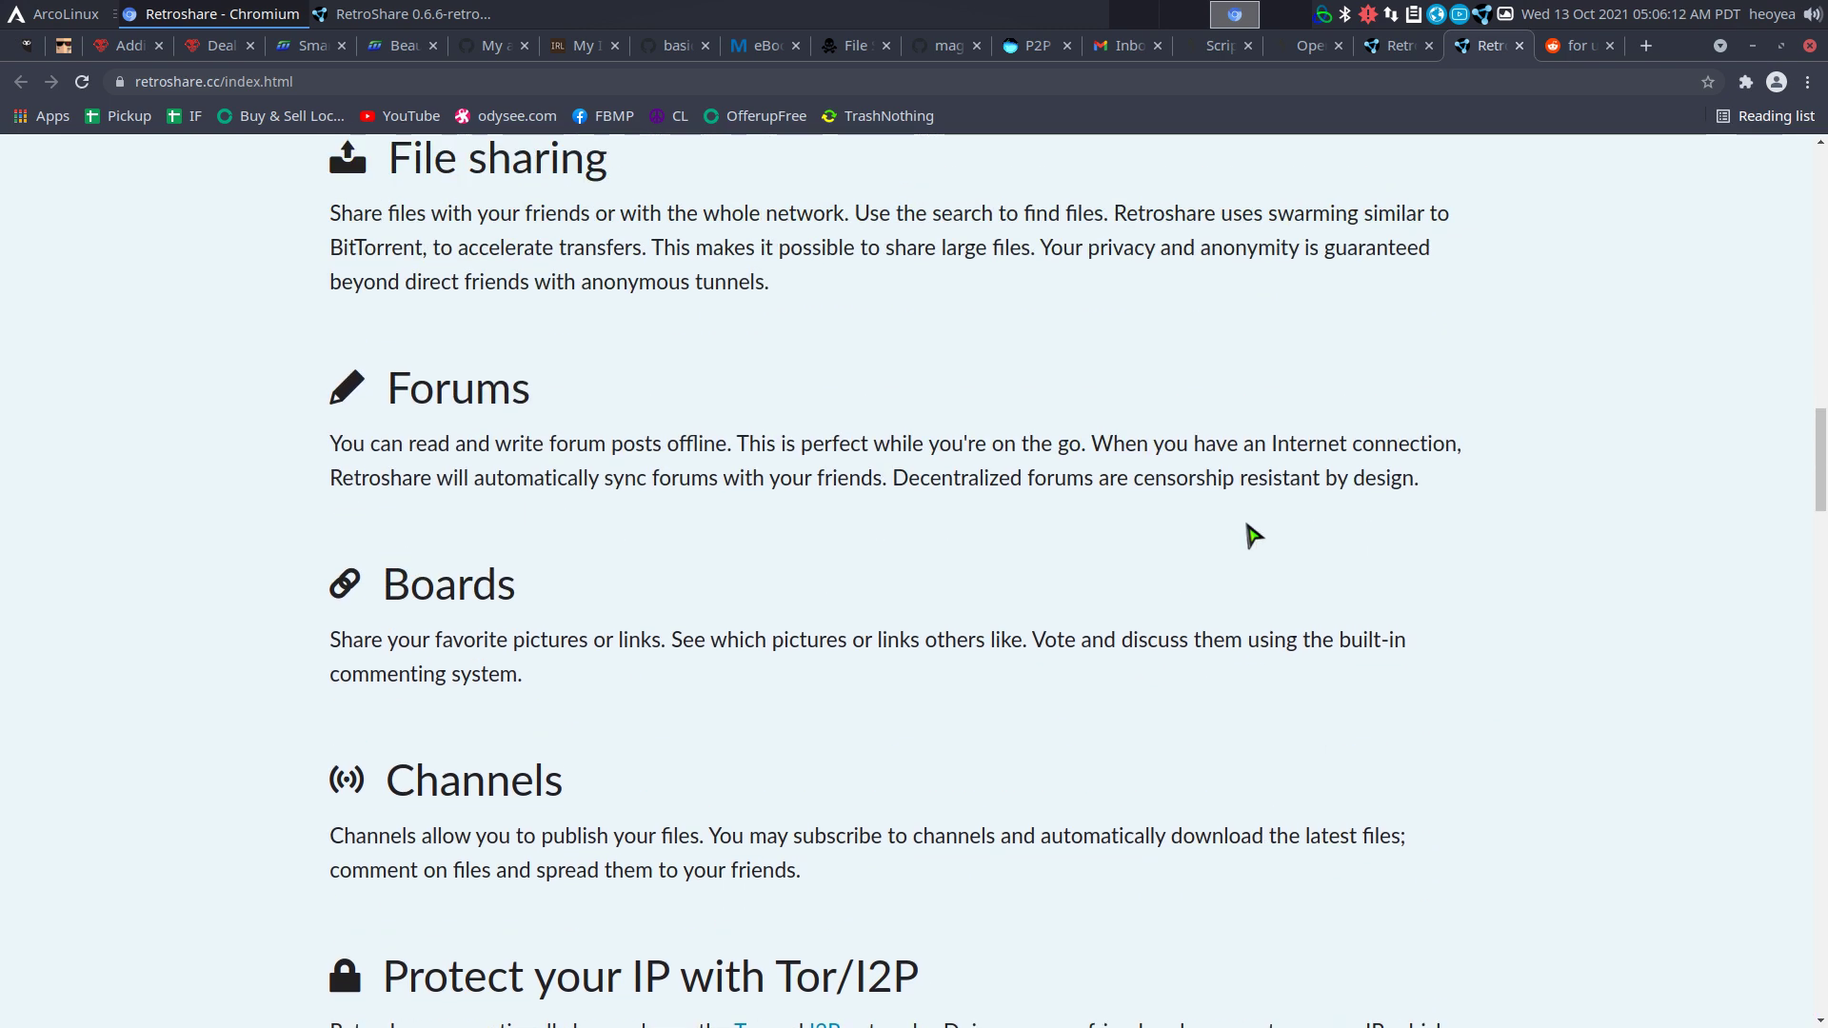
Raise the RetroShare 0.6.6 window to its Home page showing your Retroshare ID.
click(409, 14)
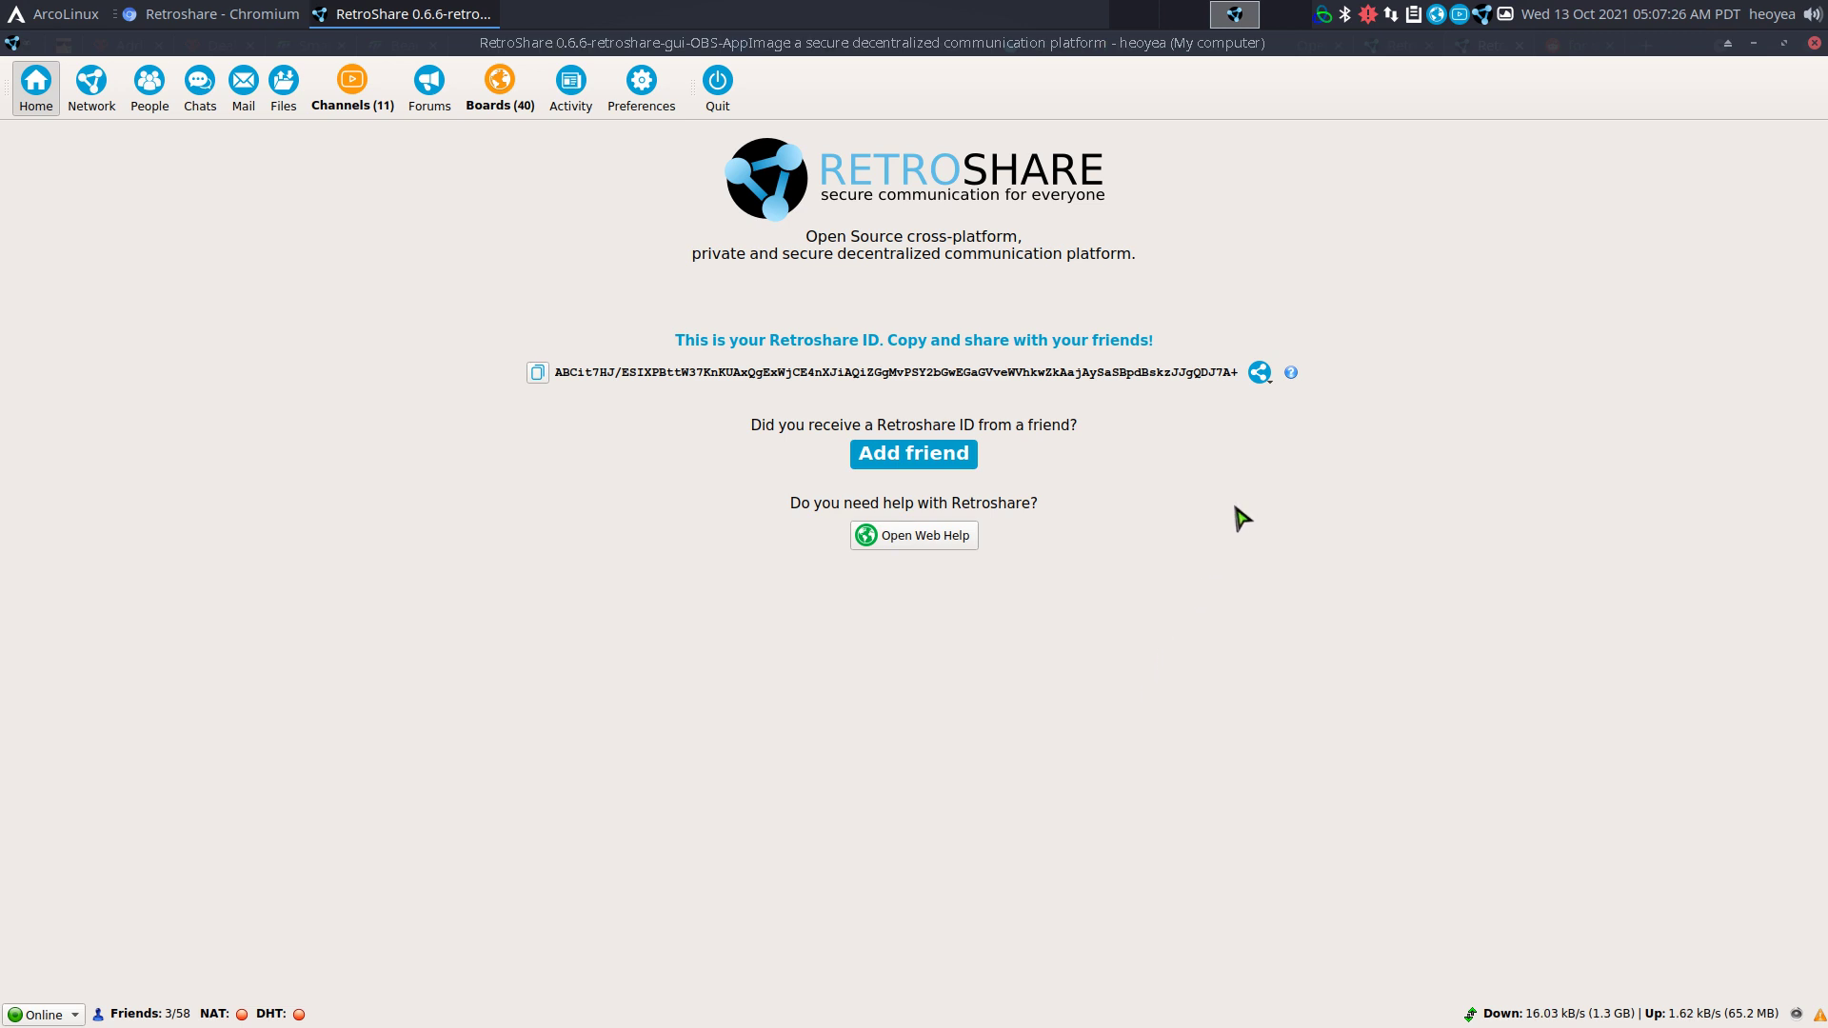
Use the share icon's 'Copy your Retroshare ID to Clipboard' option and confirm the notice.
click(1267, 377)
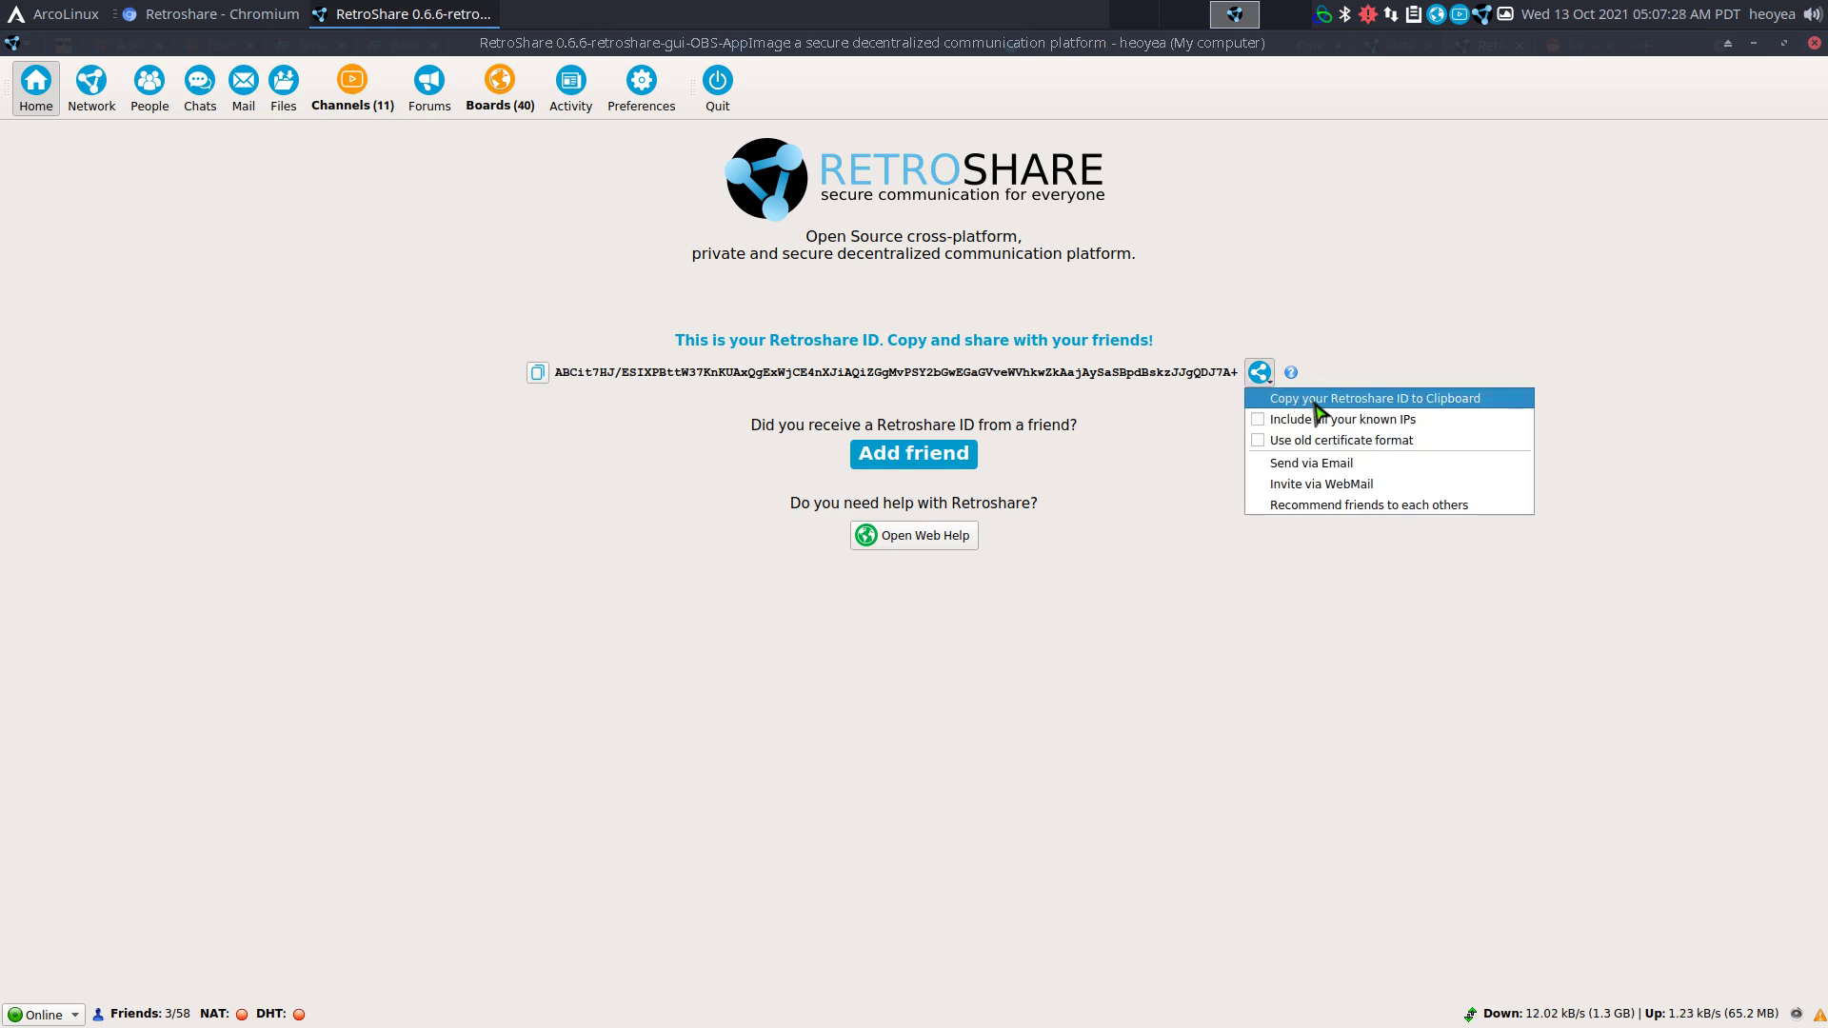
click(1427, 318)
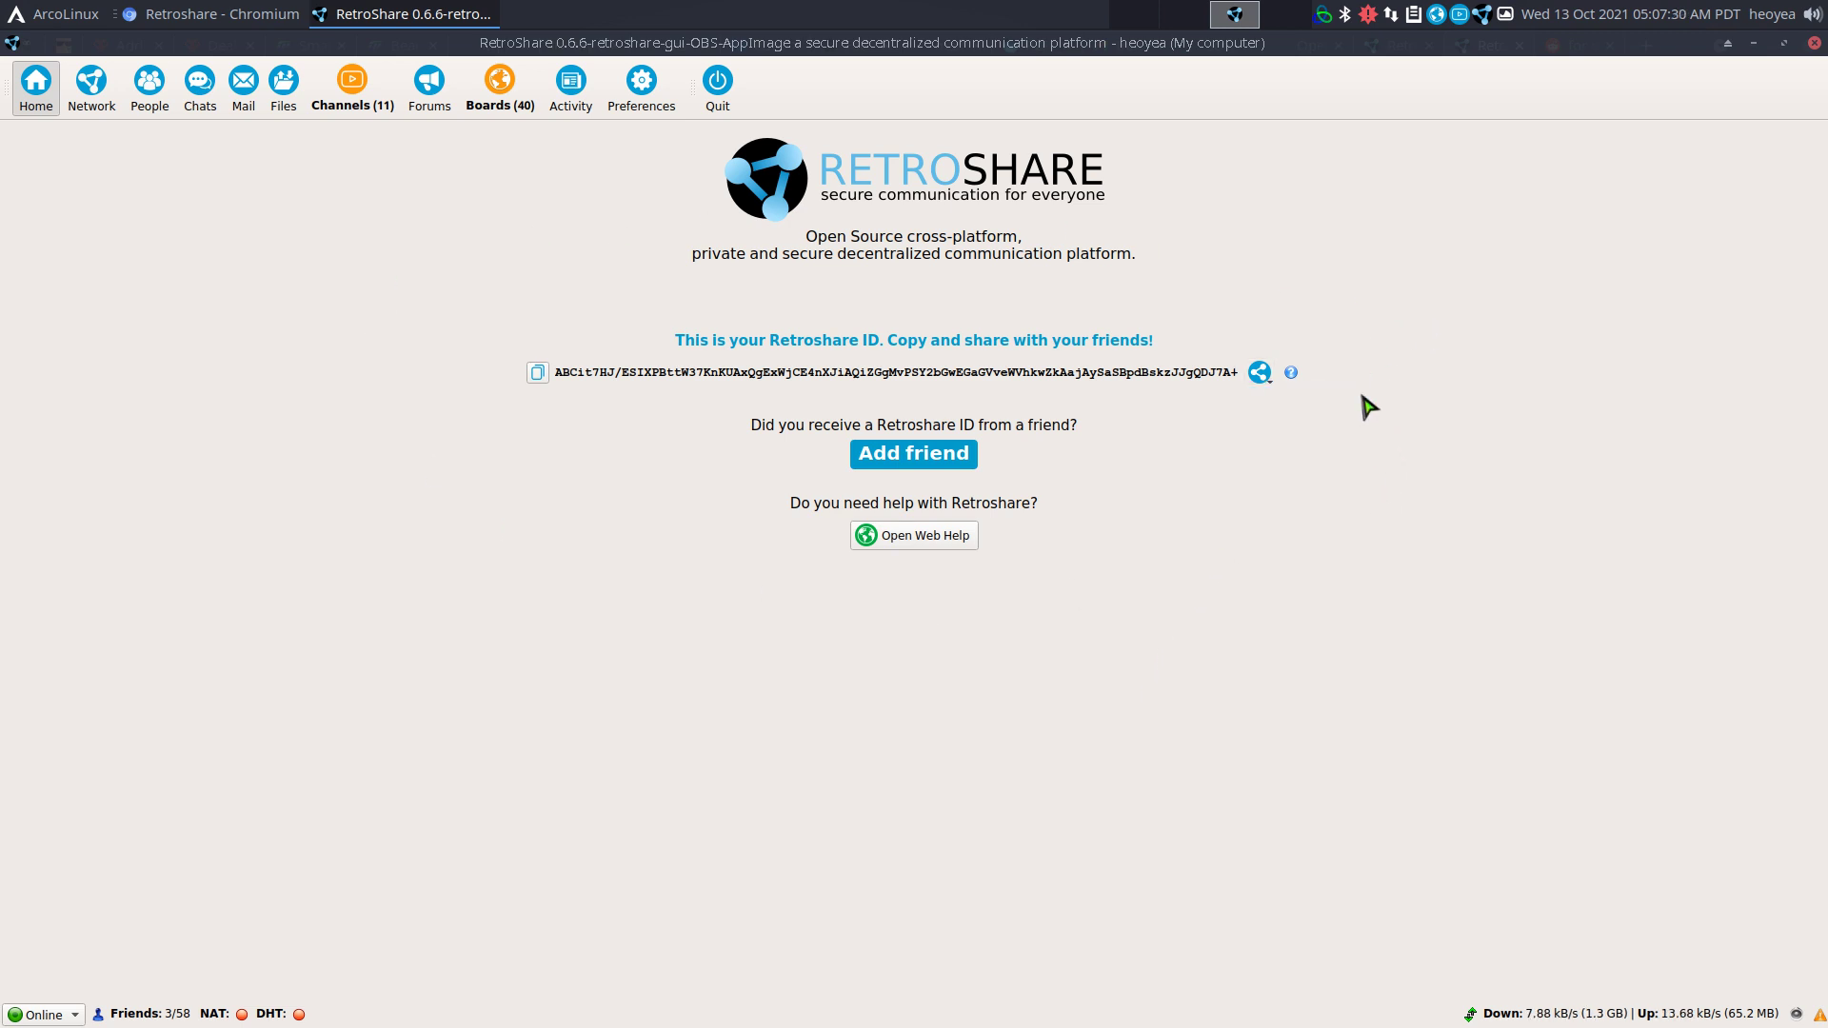
click(1266, 379)
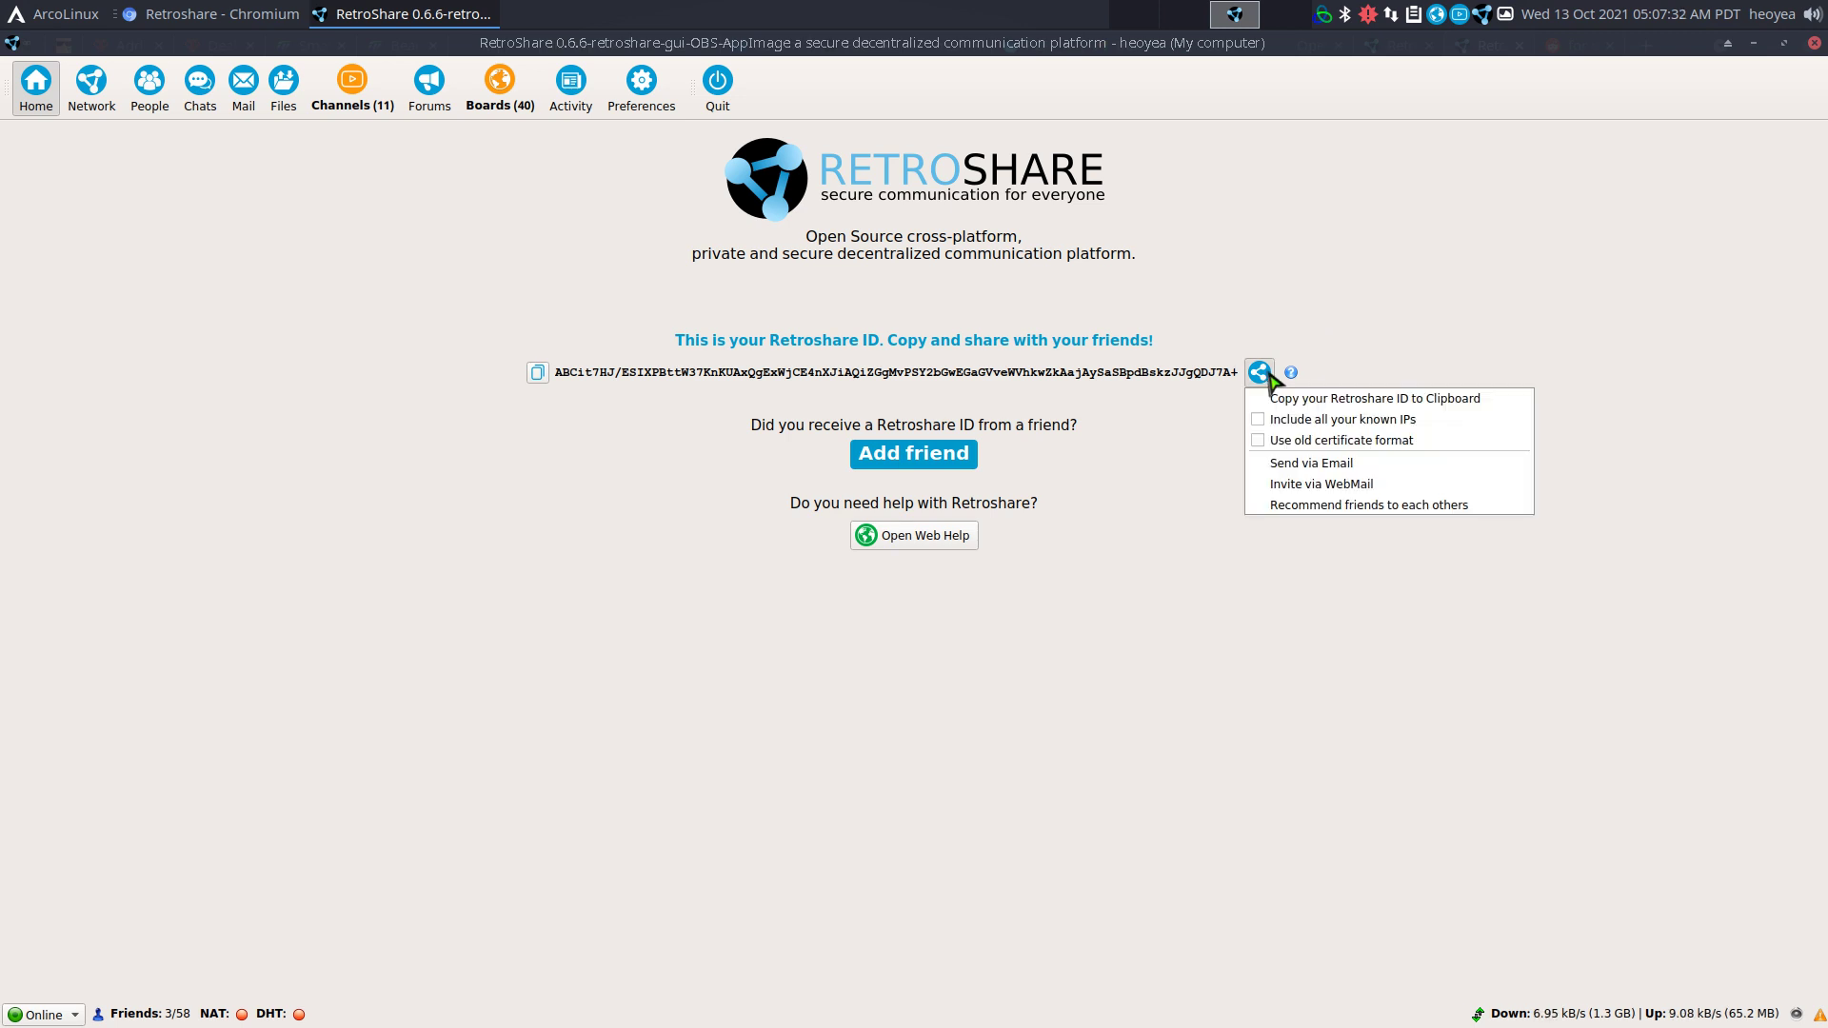
click(1312, 400)
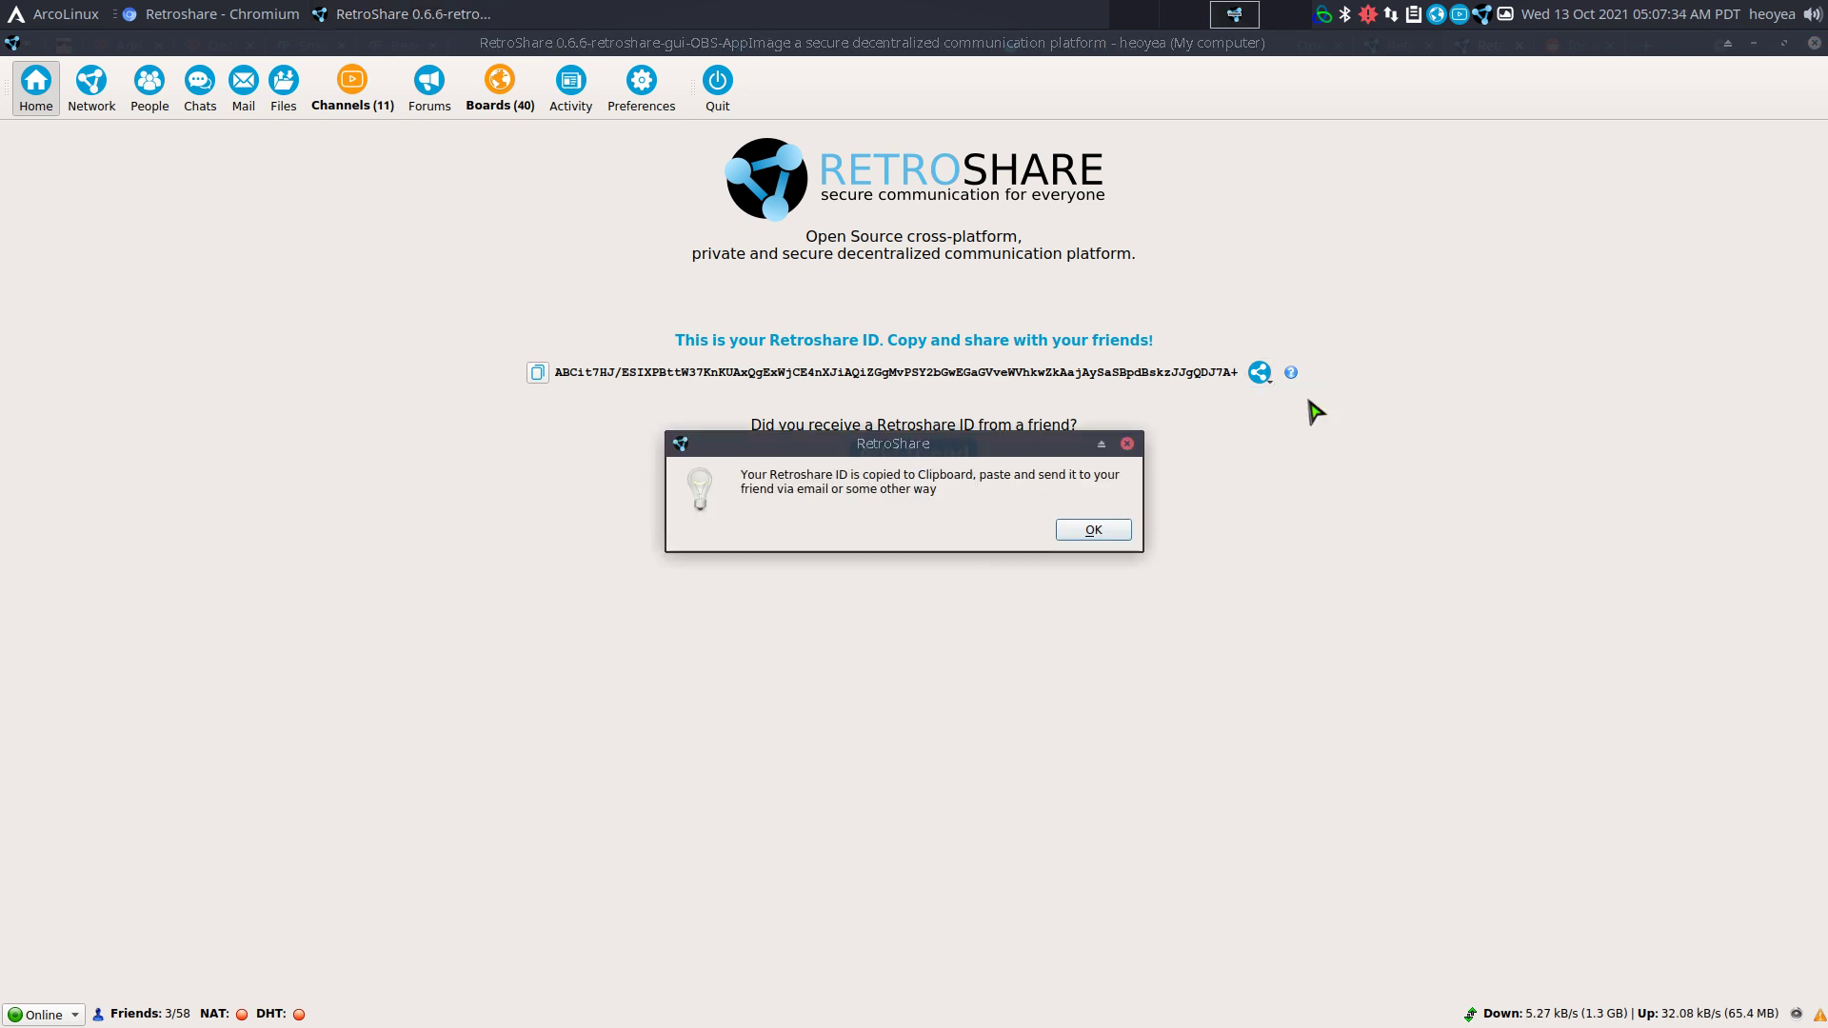
click(1131, 530)
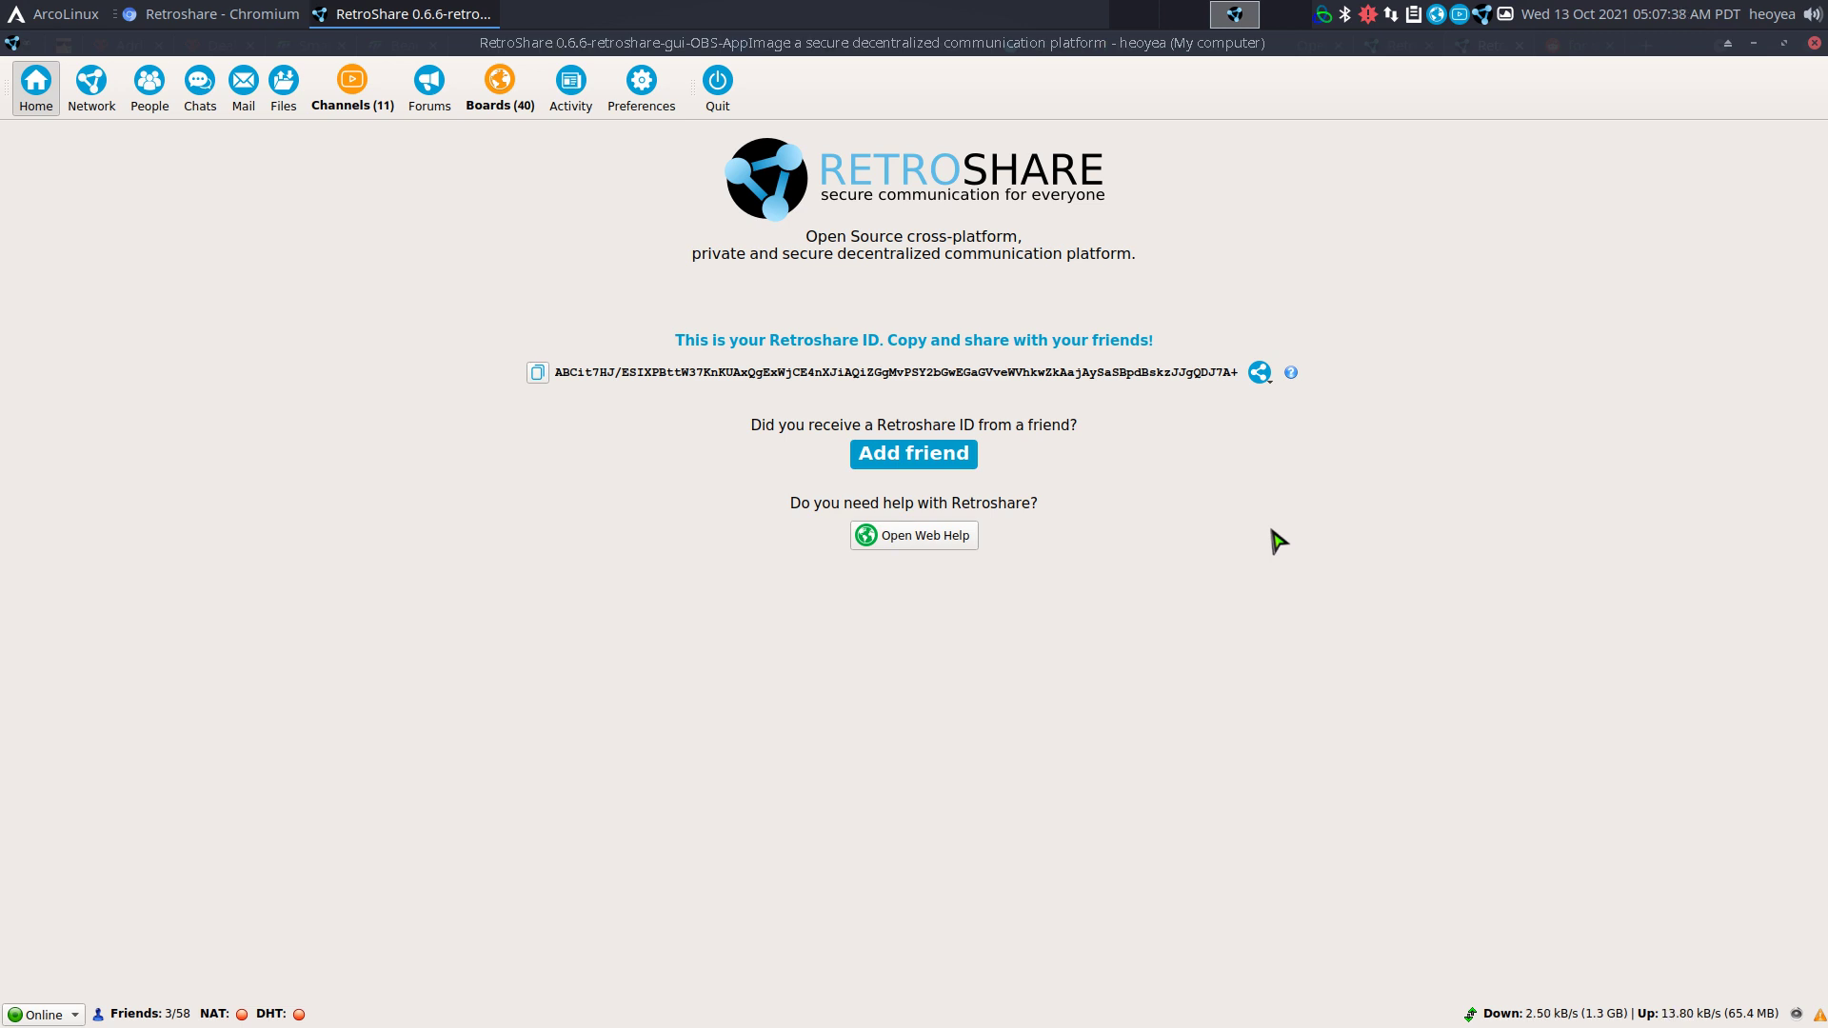
Open the comments of the 'New User Testing Software' post on r/retroshare.
click(190, 13)
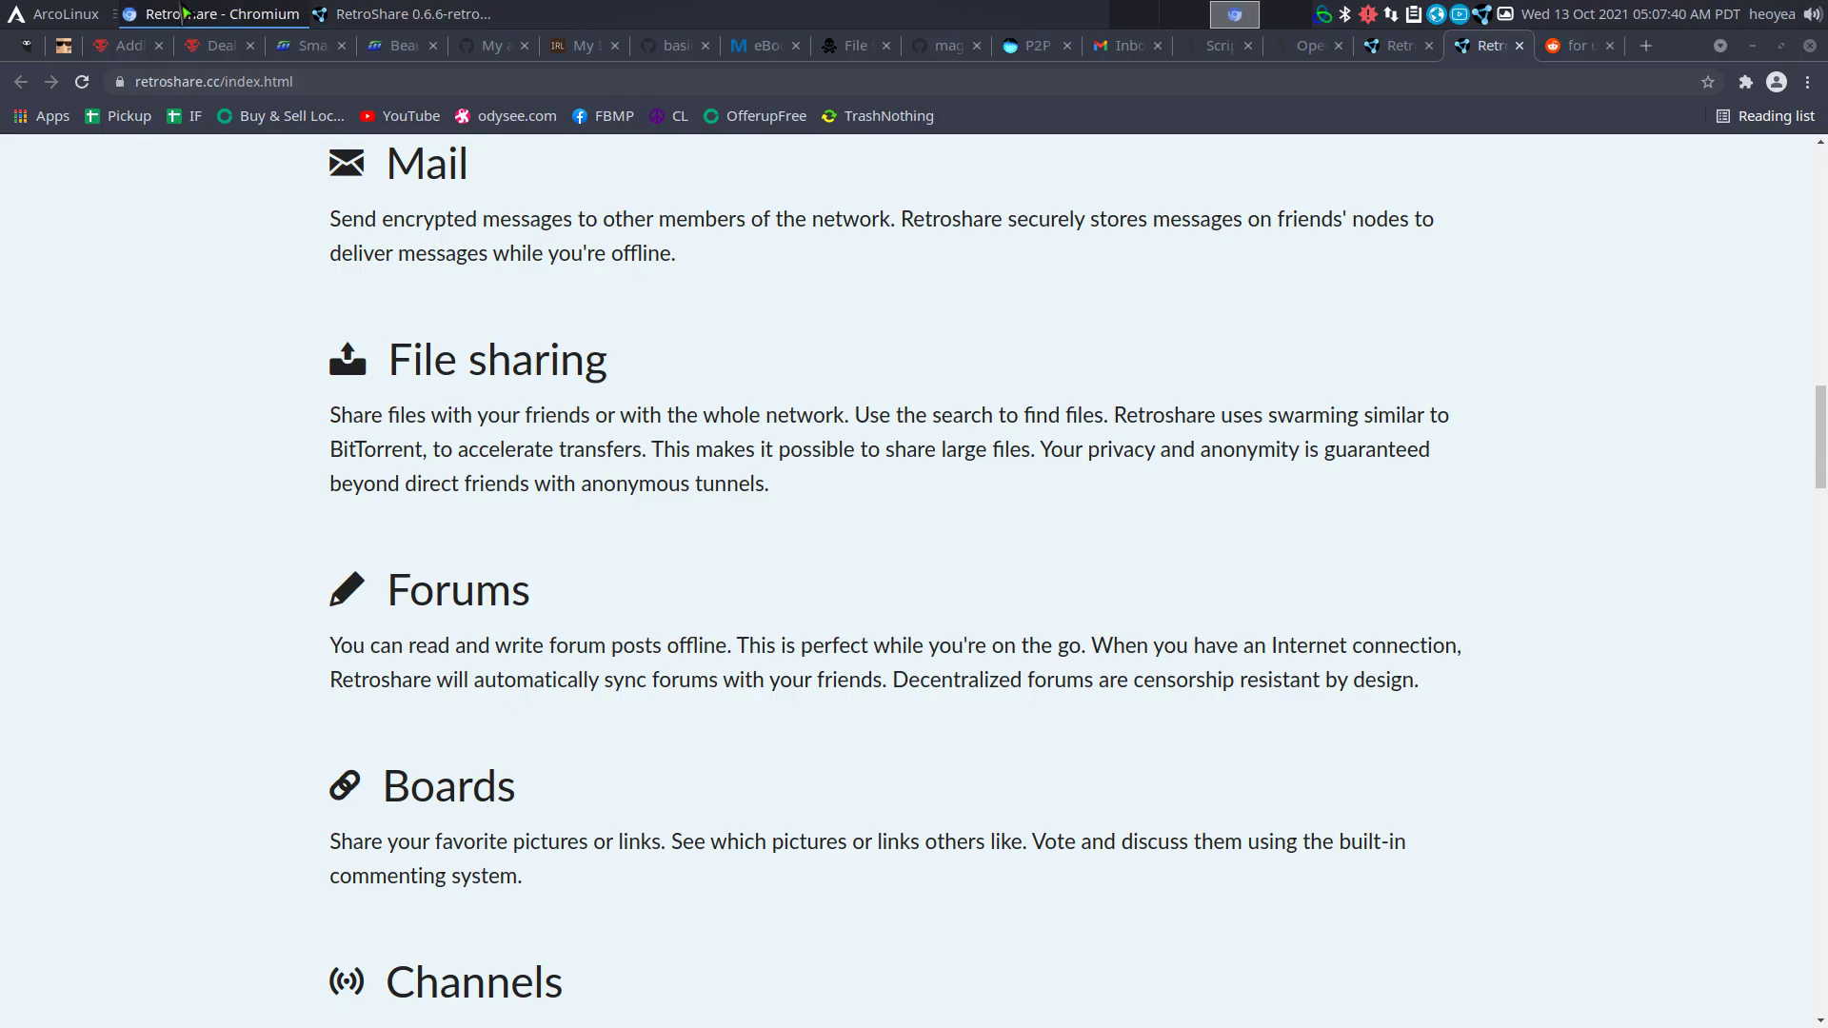
click(1580, 49)
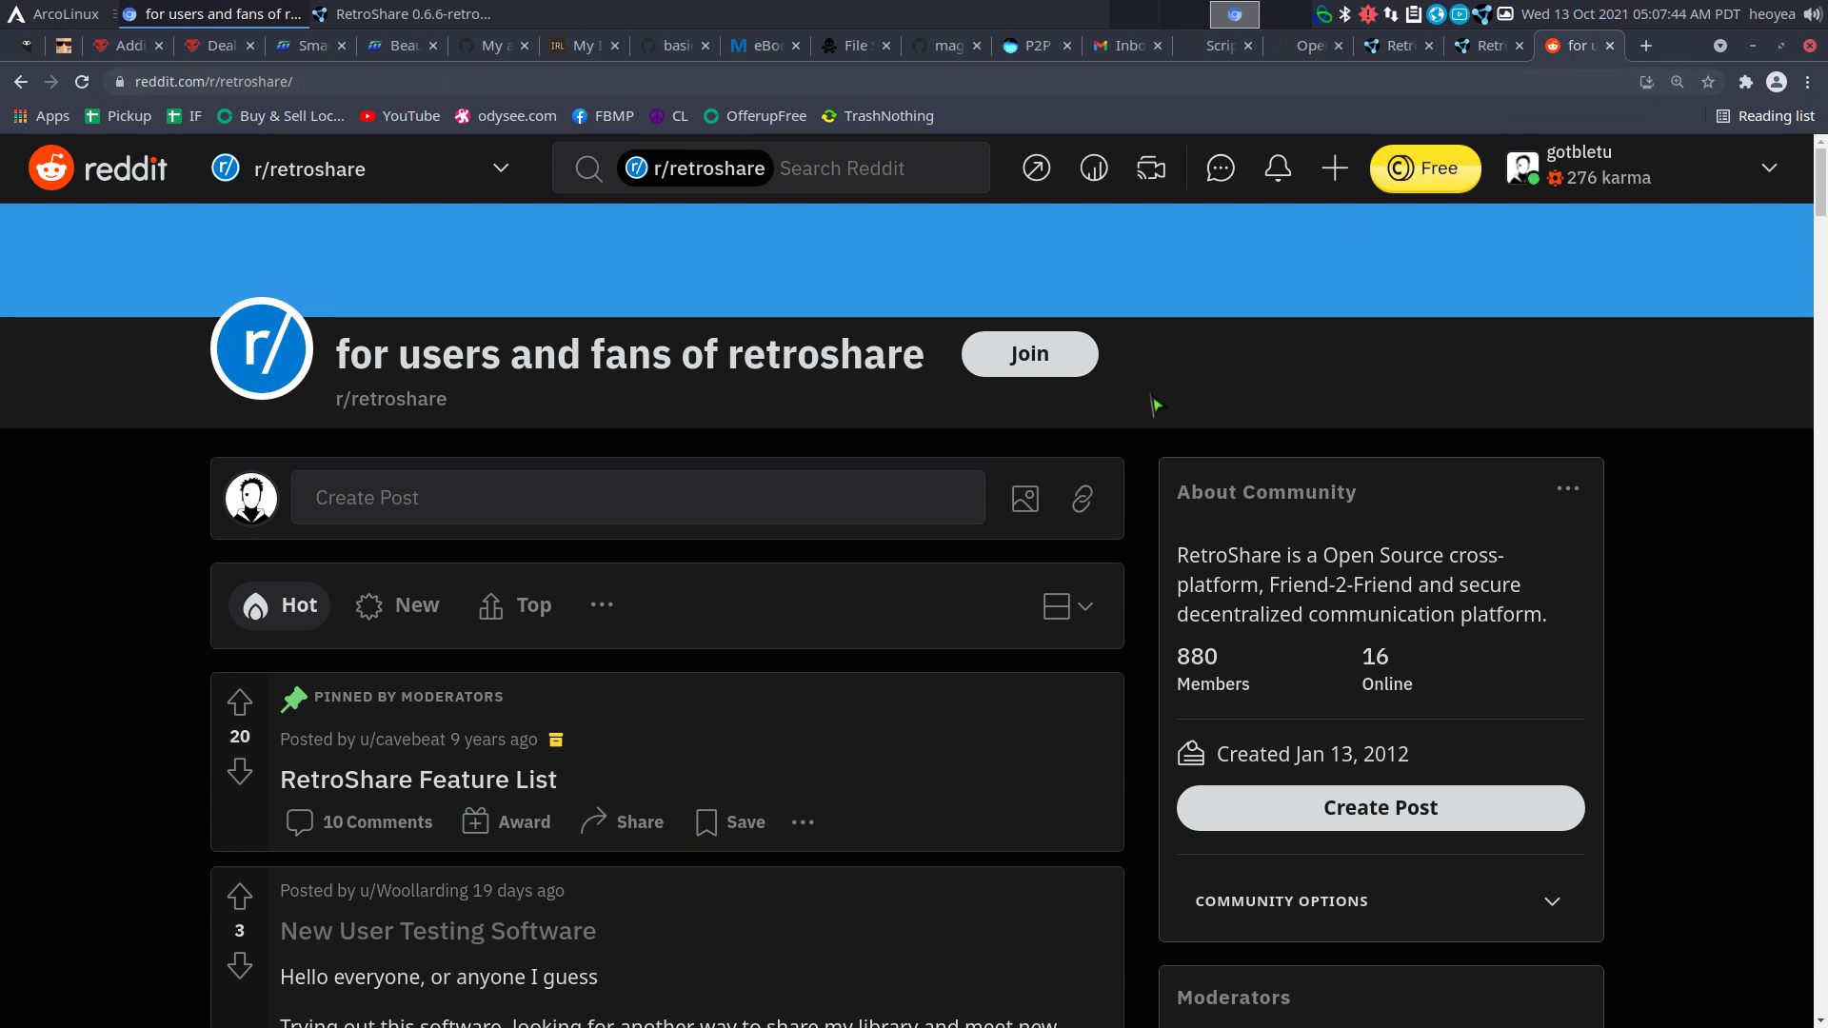
scroll(1154, 405, down, 3)
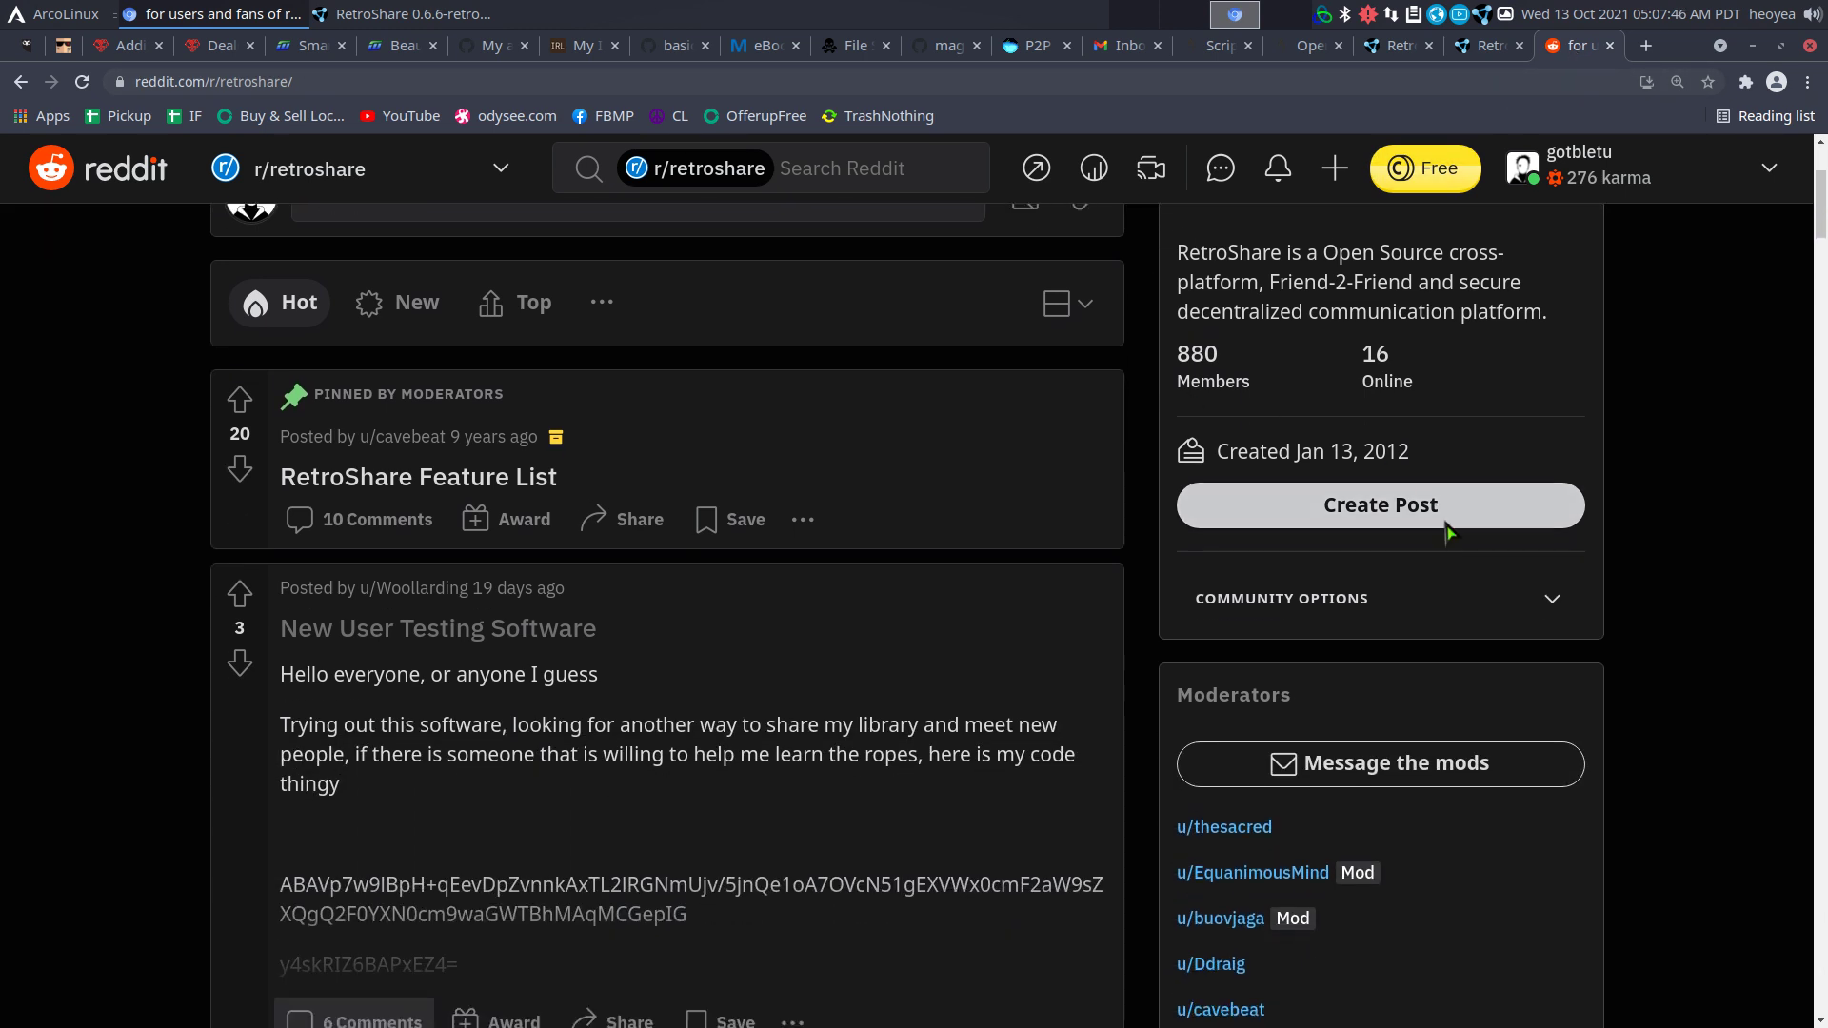
scroll(1227, 531, down, 3)
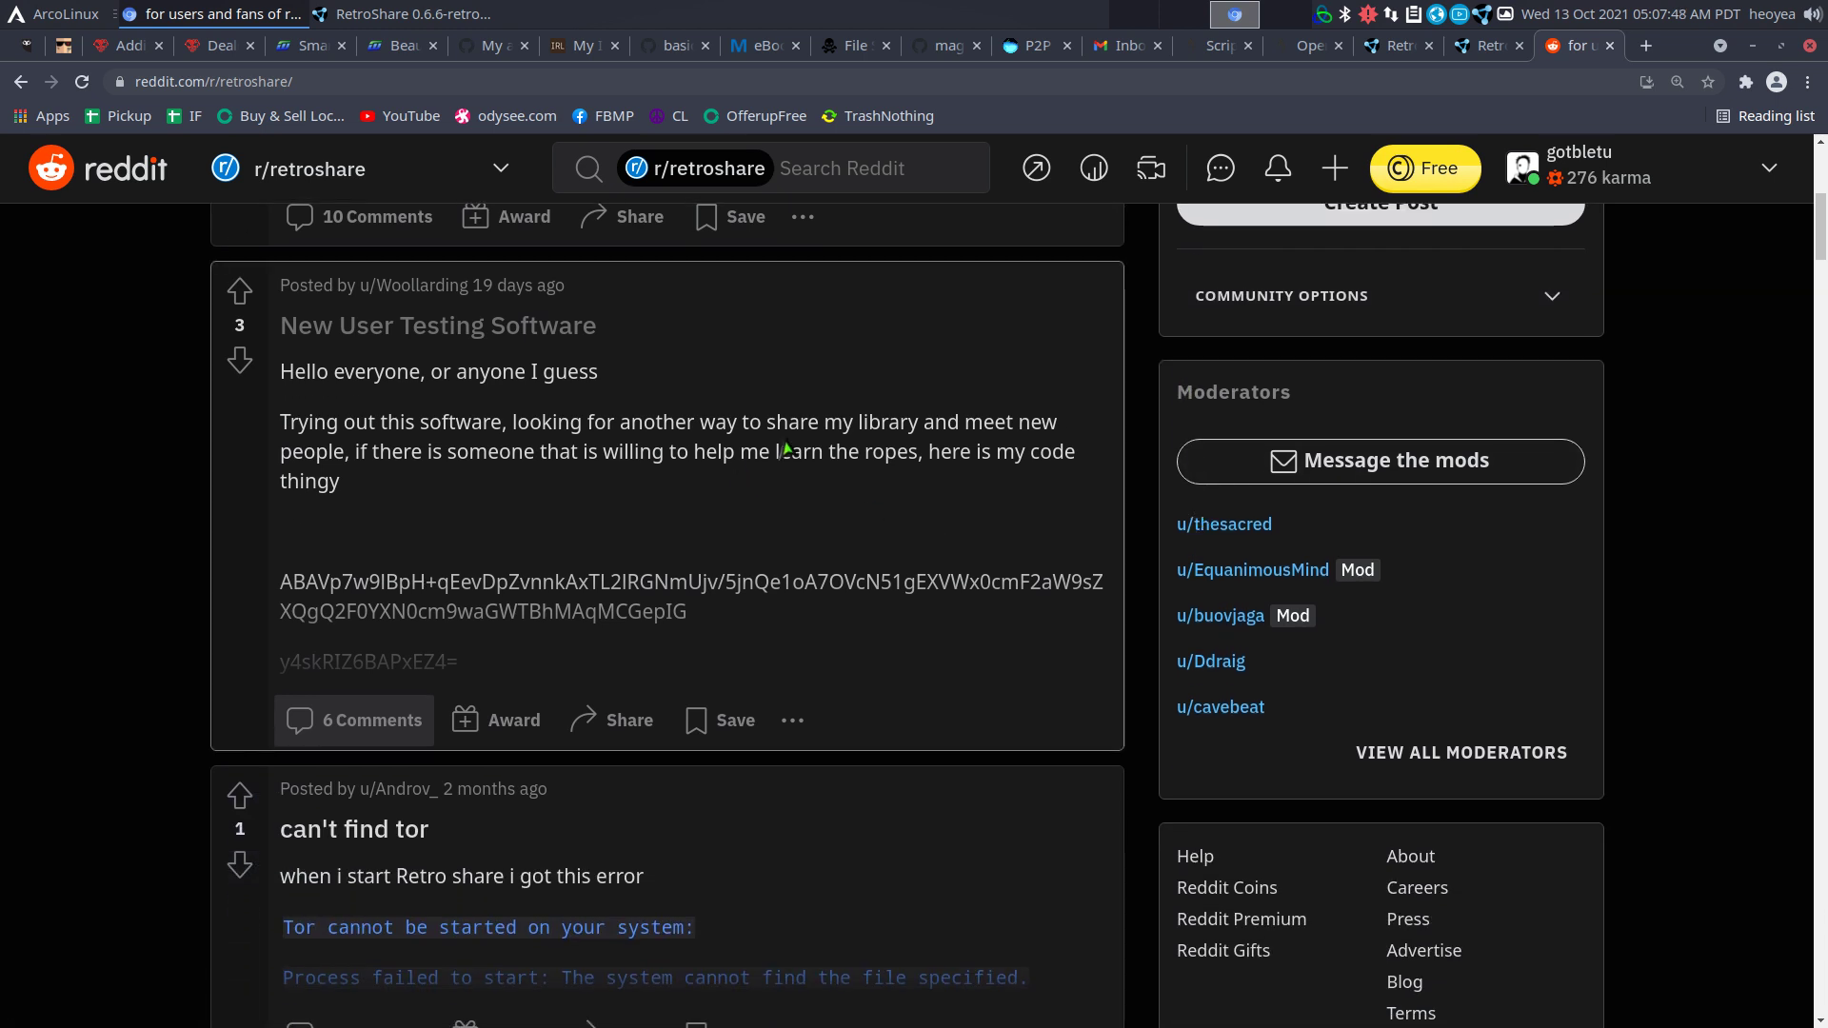
click(354, 720)
Select and copy the RetroShare ID another user posted in a reply.
scroll(752, 585, down, 5)
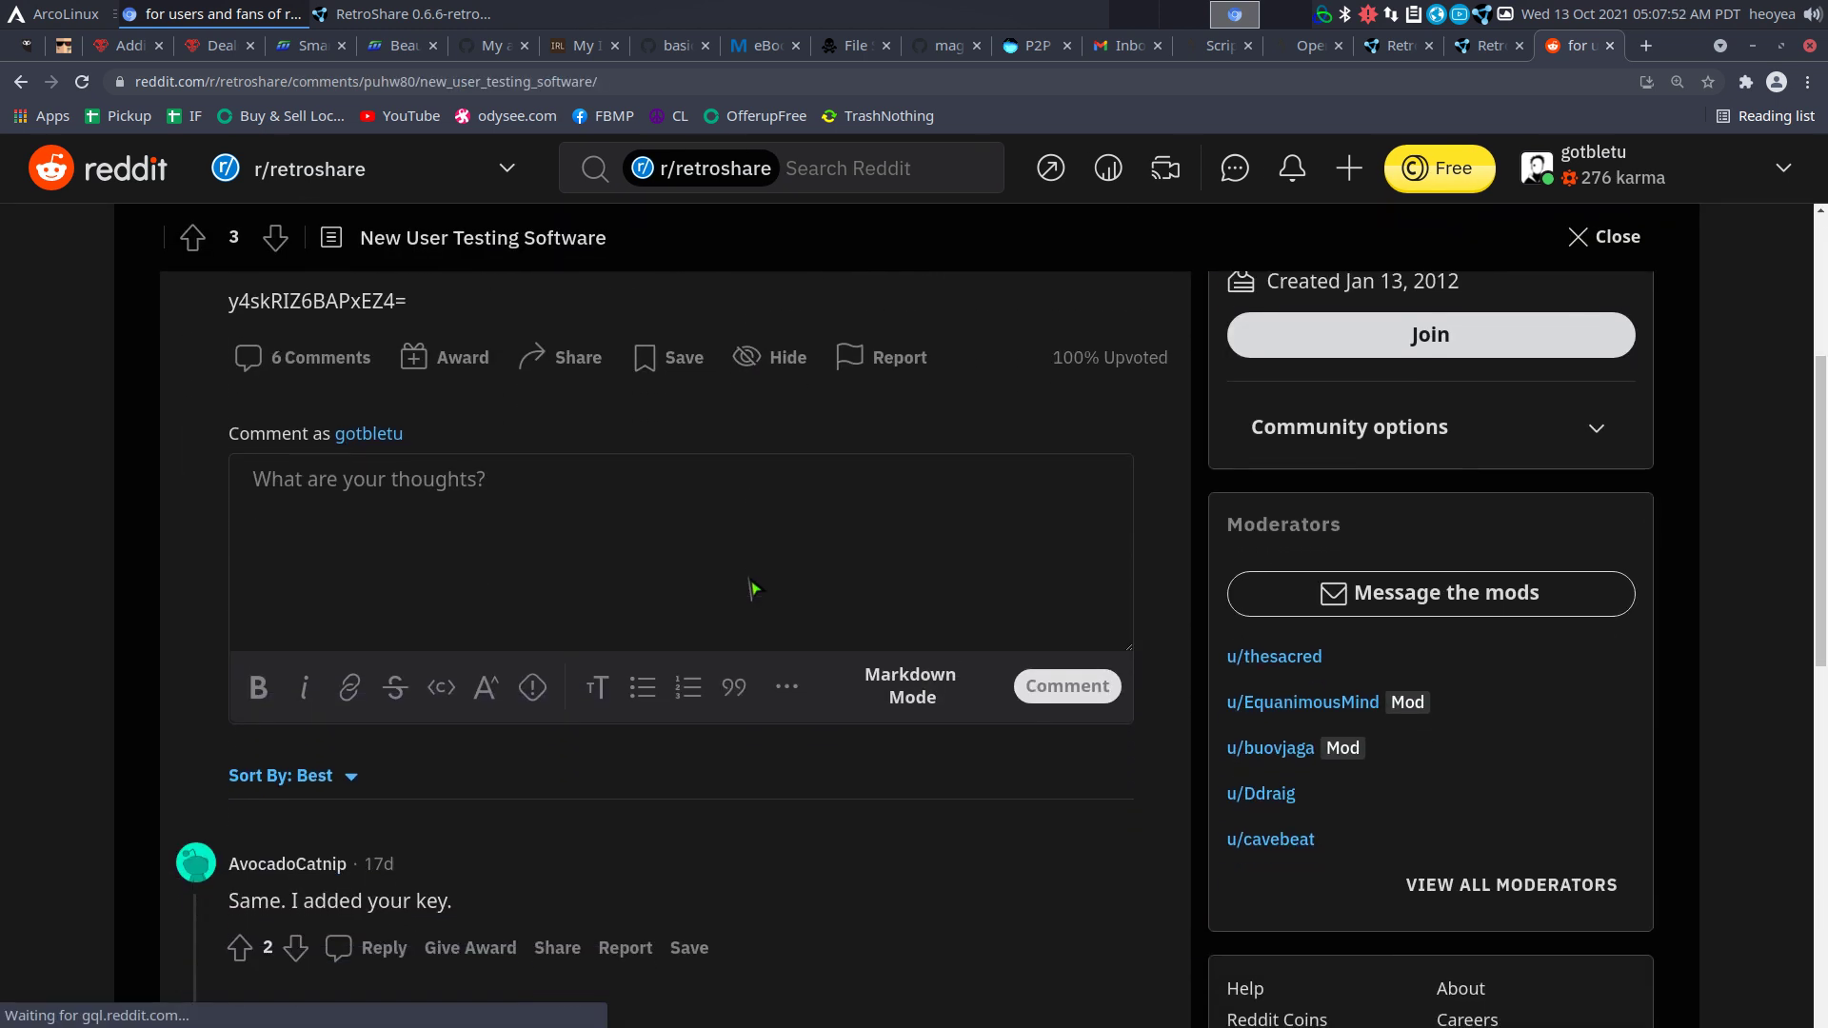
scroll(752, 585, down, 6)
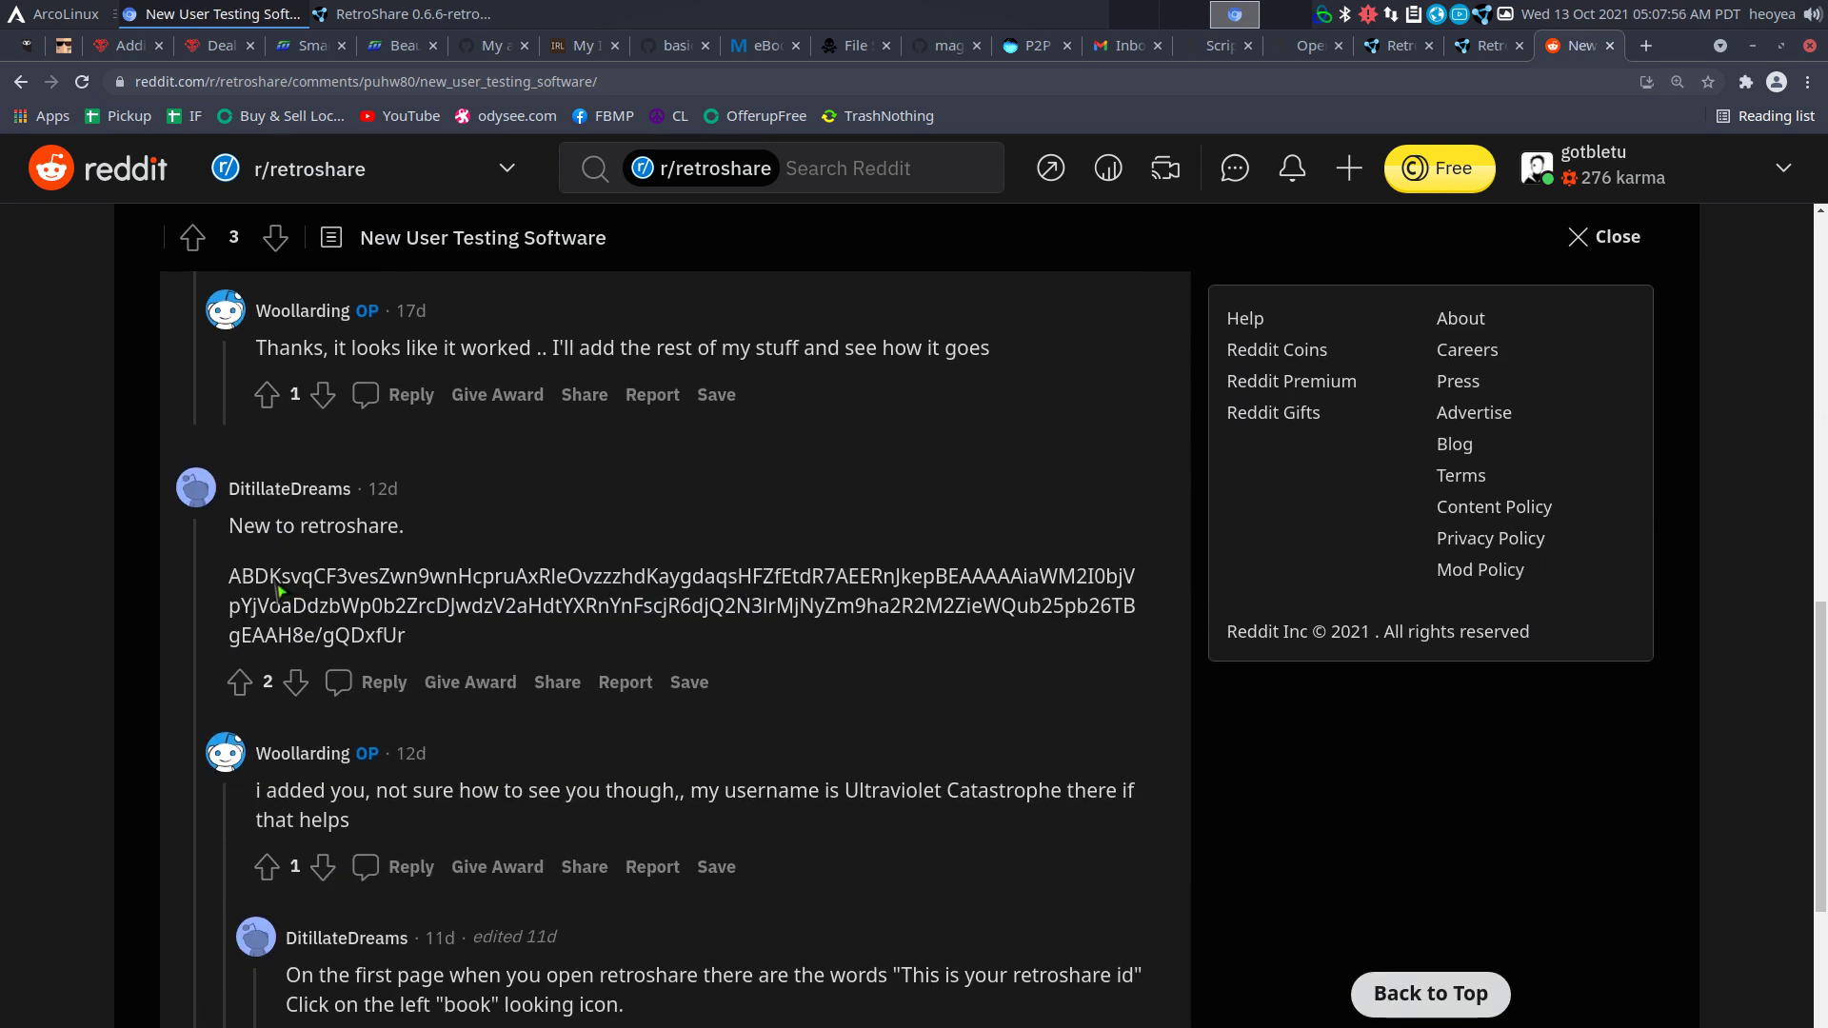
triple_click(279, 591)
right_click(300, 584)
click(316, 601)
Paste the copied friend ID into the Connect Friend Wizard, finish it, and dismiss the progress notice.
click(555, 576)
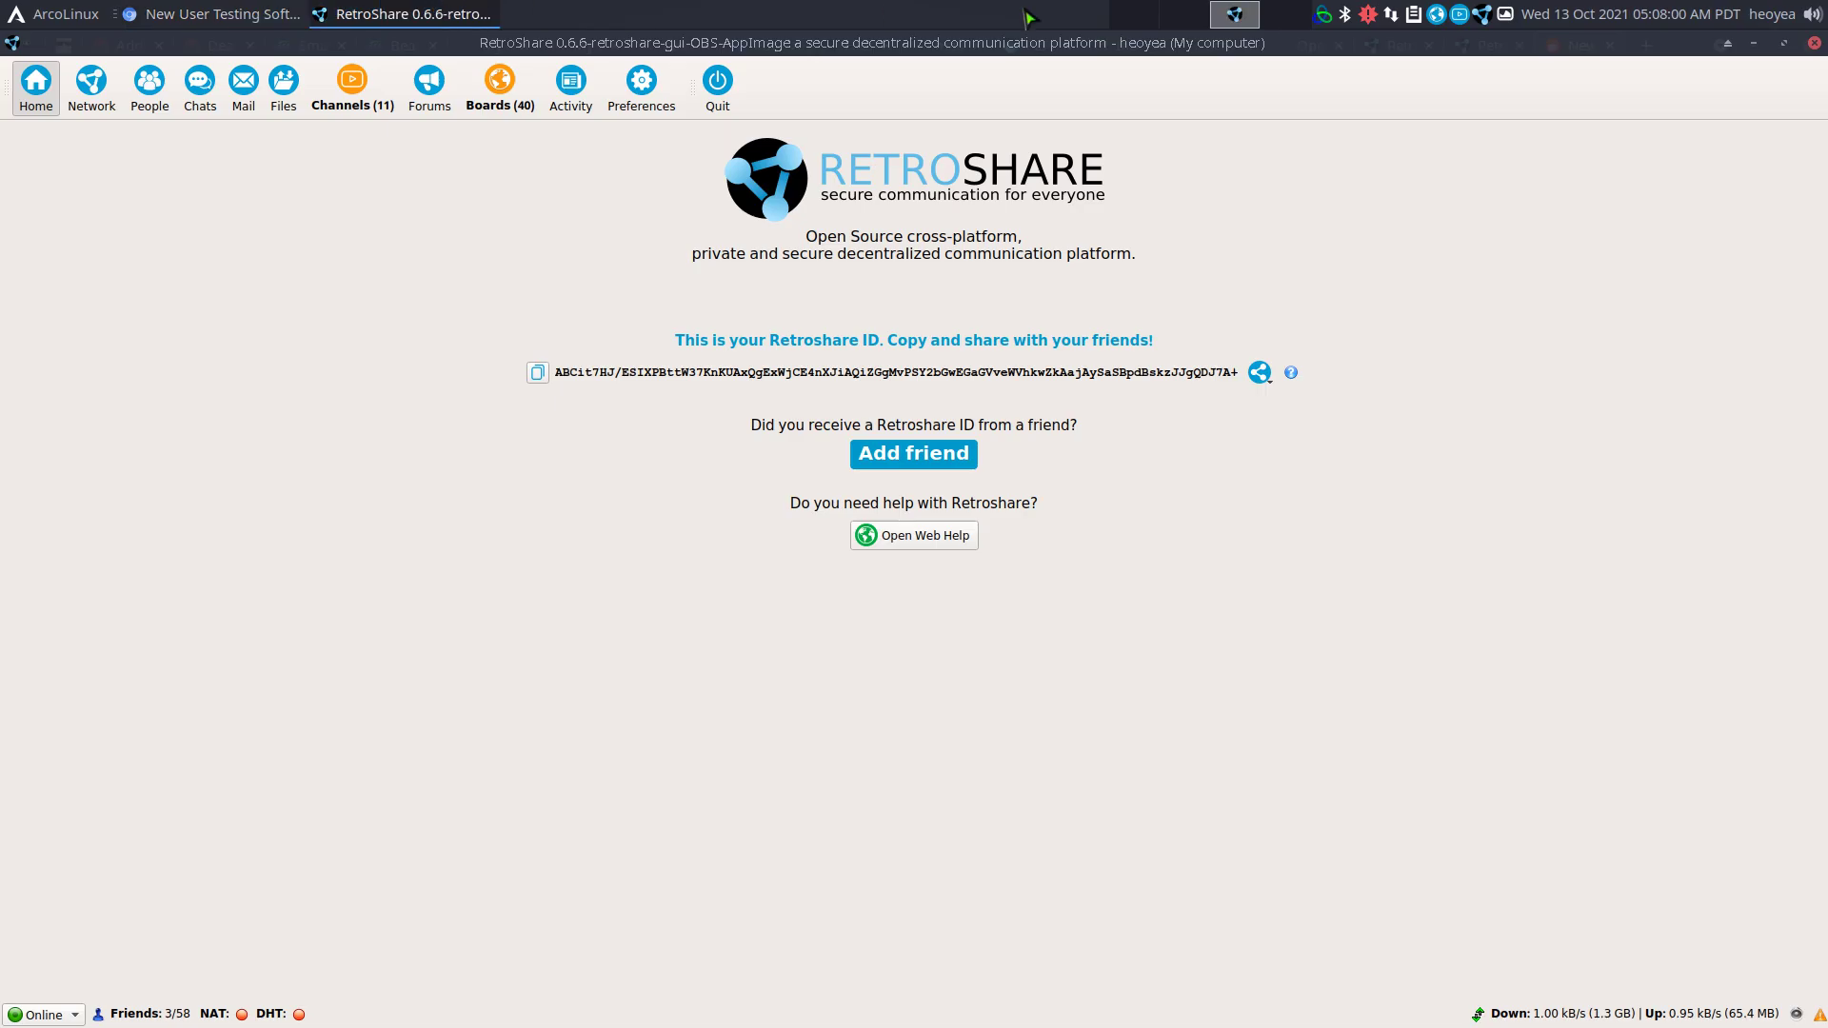
click(955, 460)
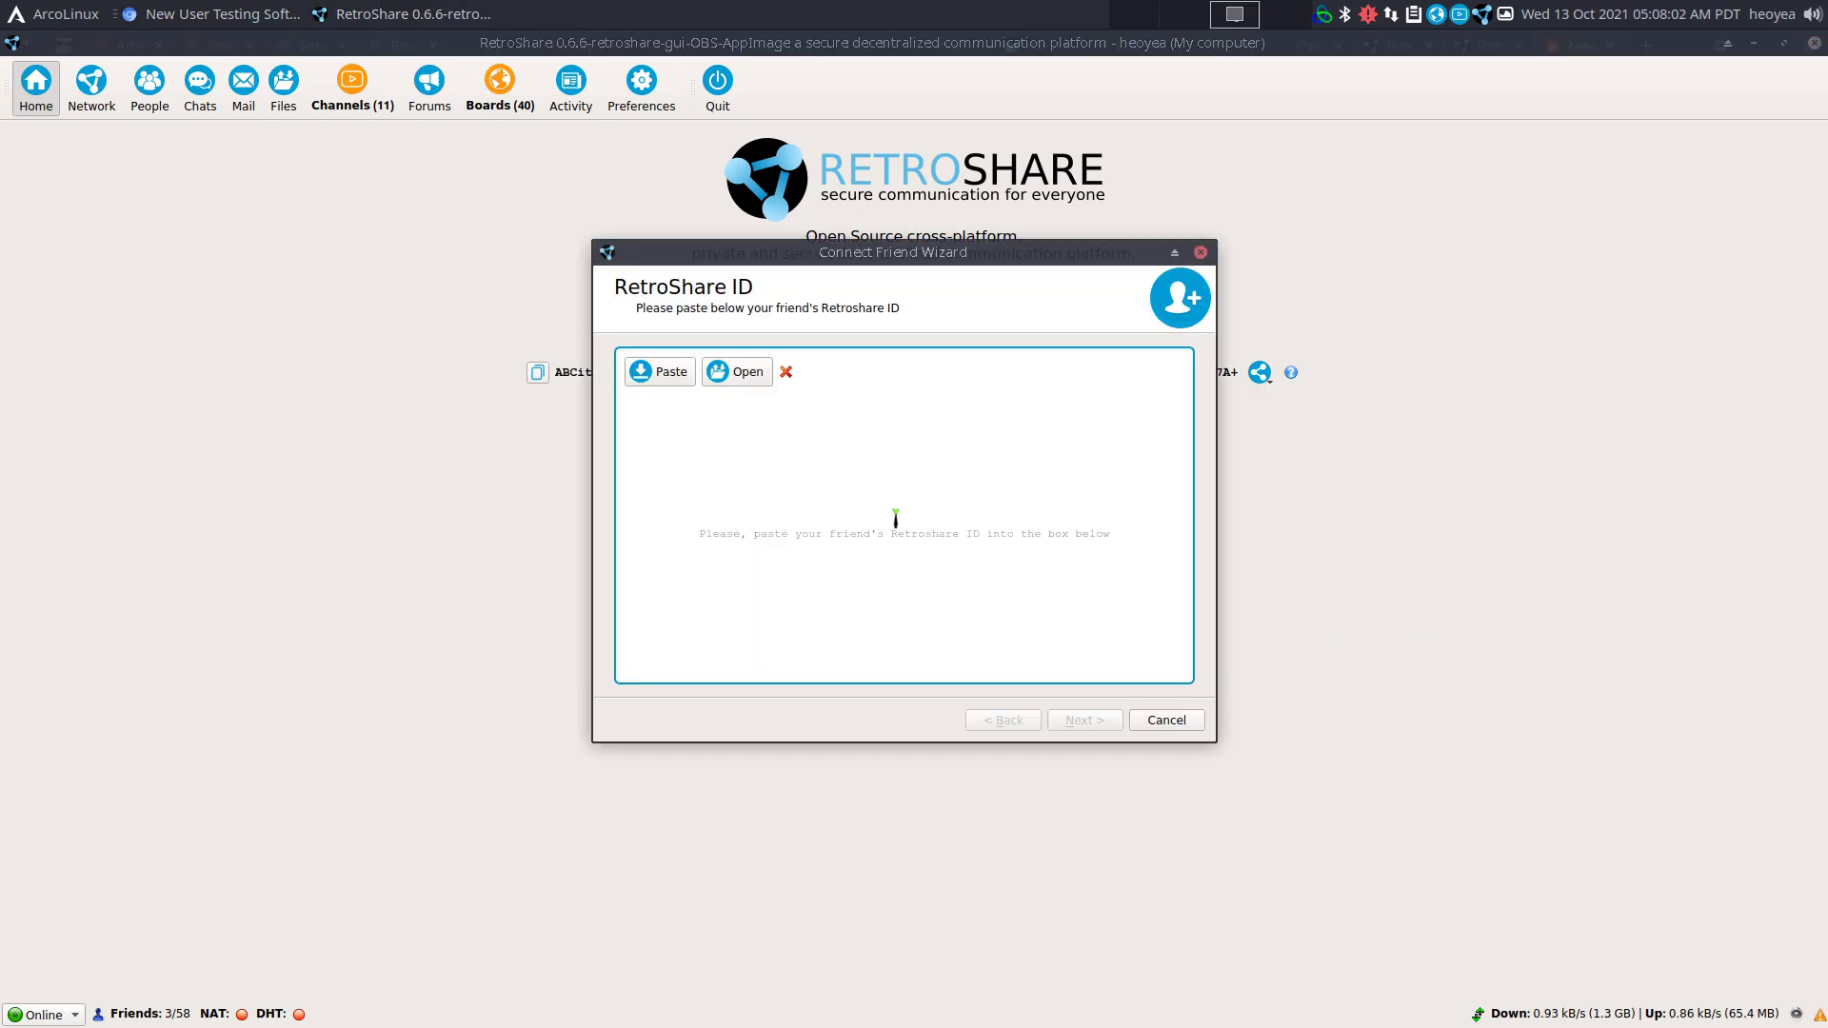
key(ctrl+v)
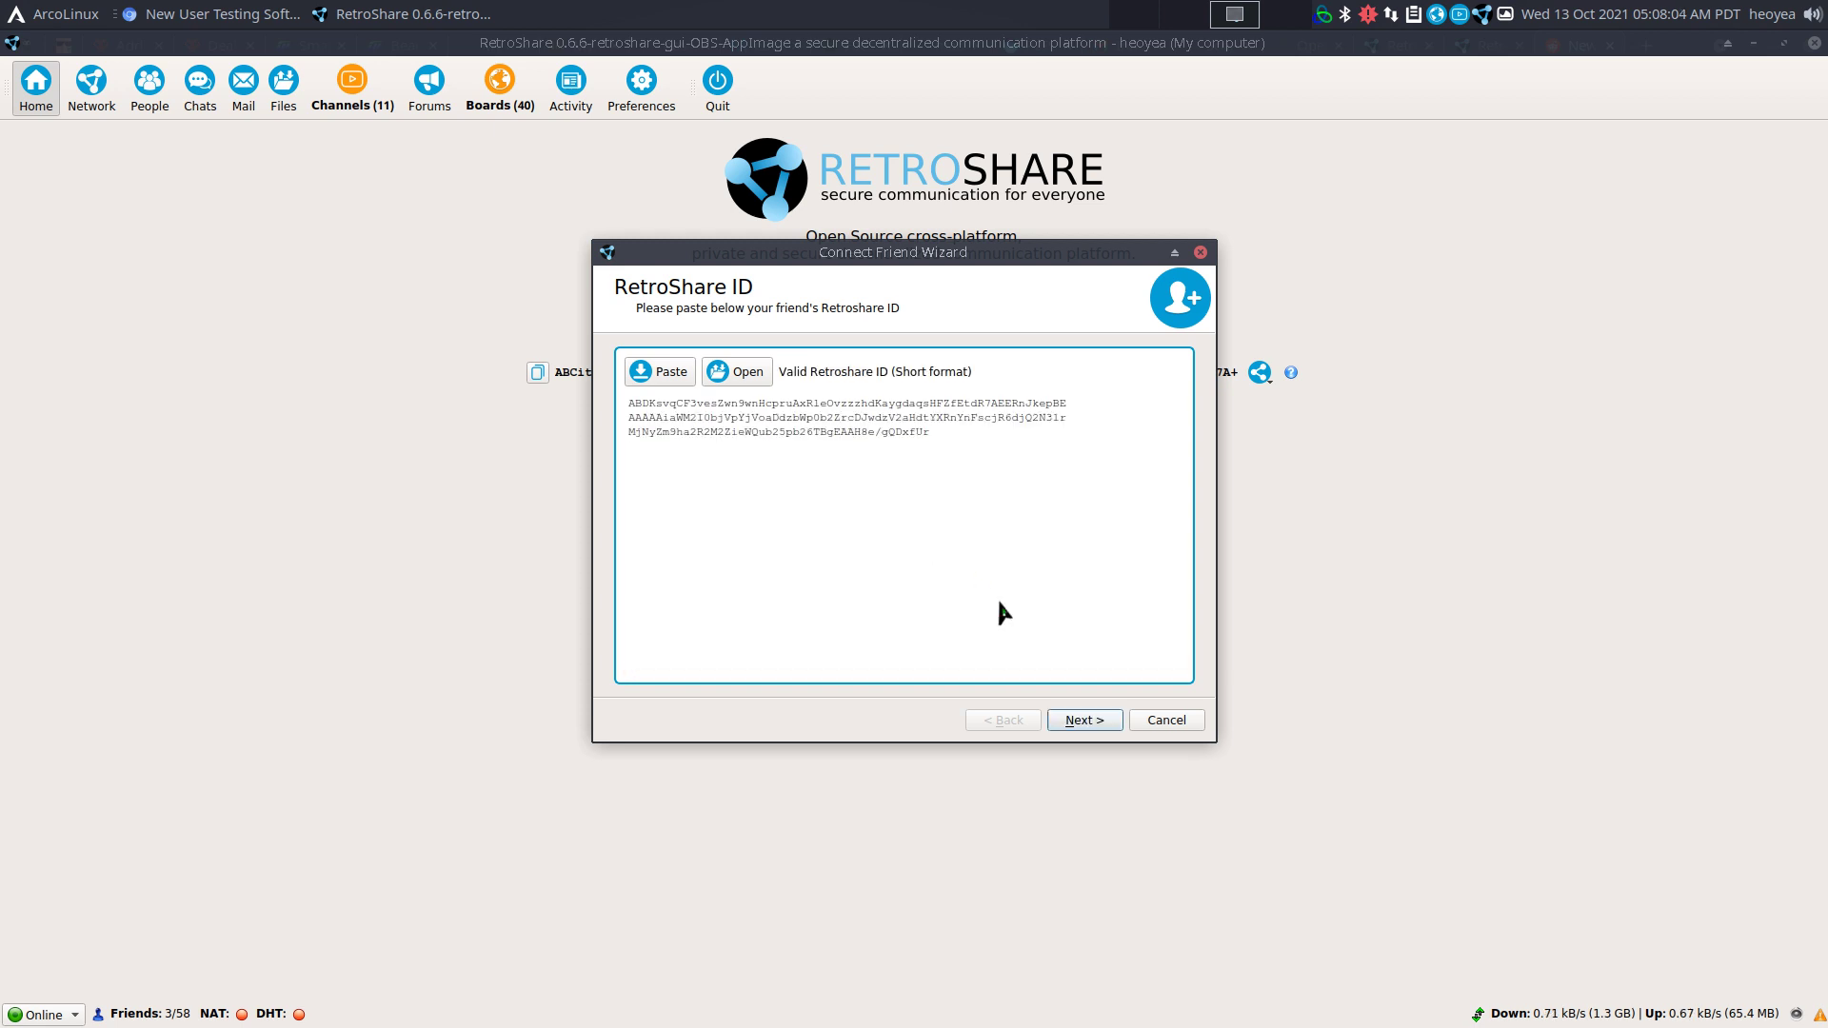
click(1084, 720)
click(1084, 720)
click(1160, 766)
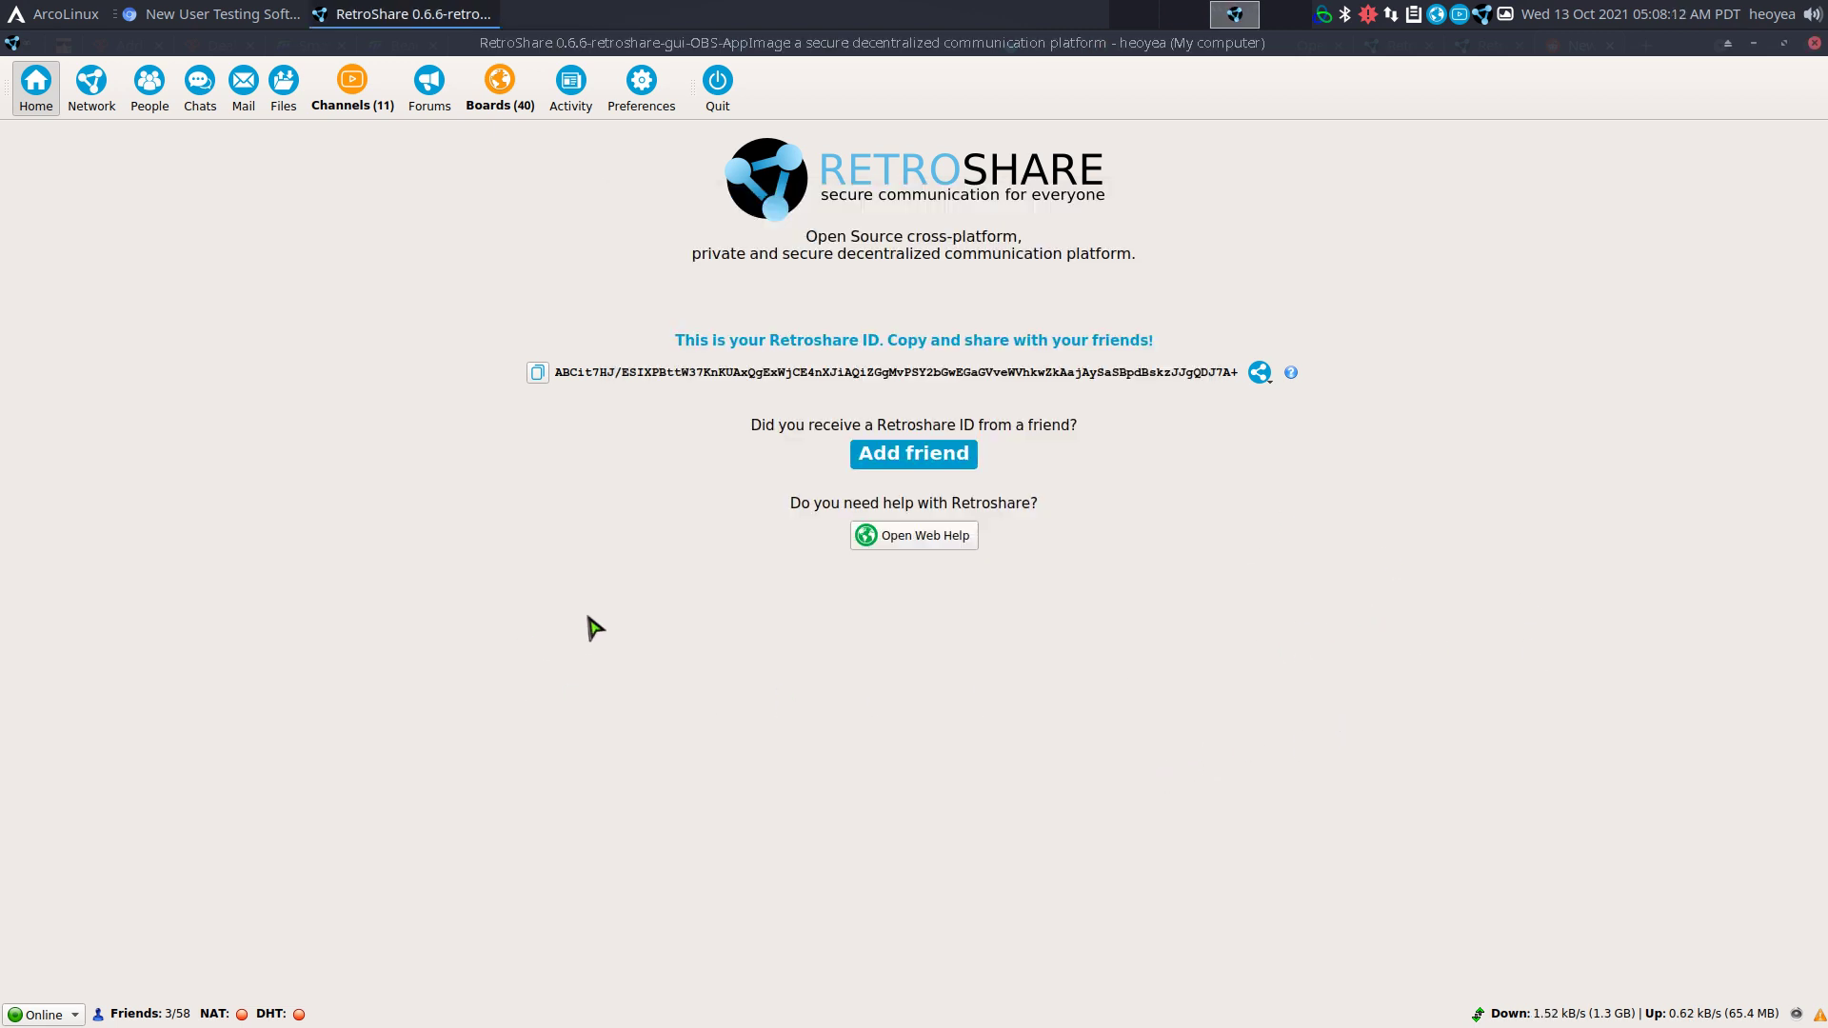
Browse the Network friend list, expanding one friend's nodes, then view the 685 known identities.
click(89, 88)
scroll(263, 487, up, 9)
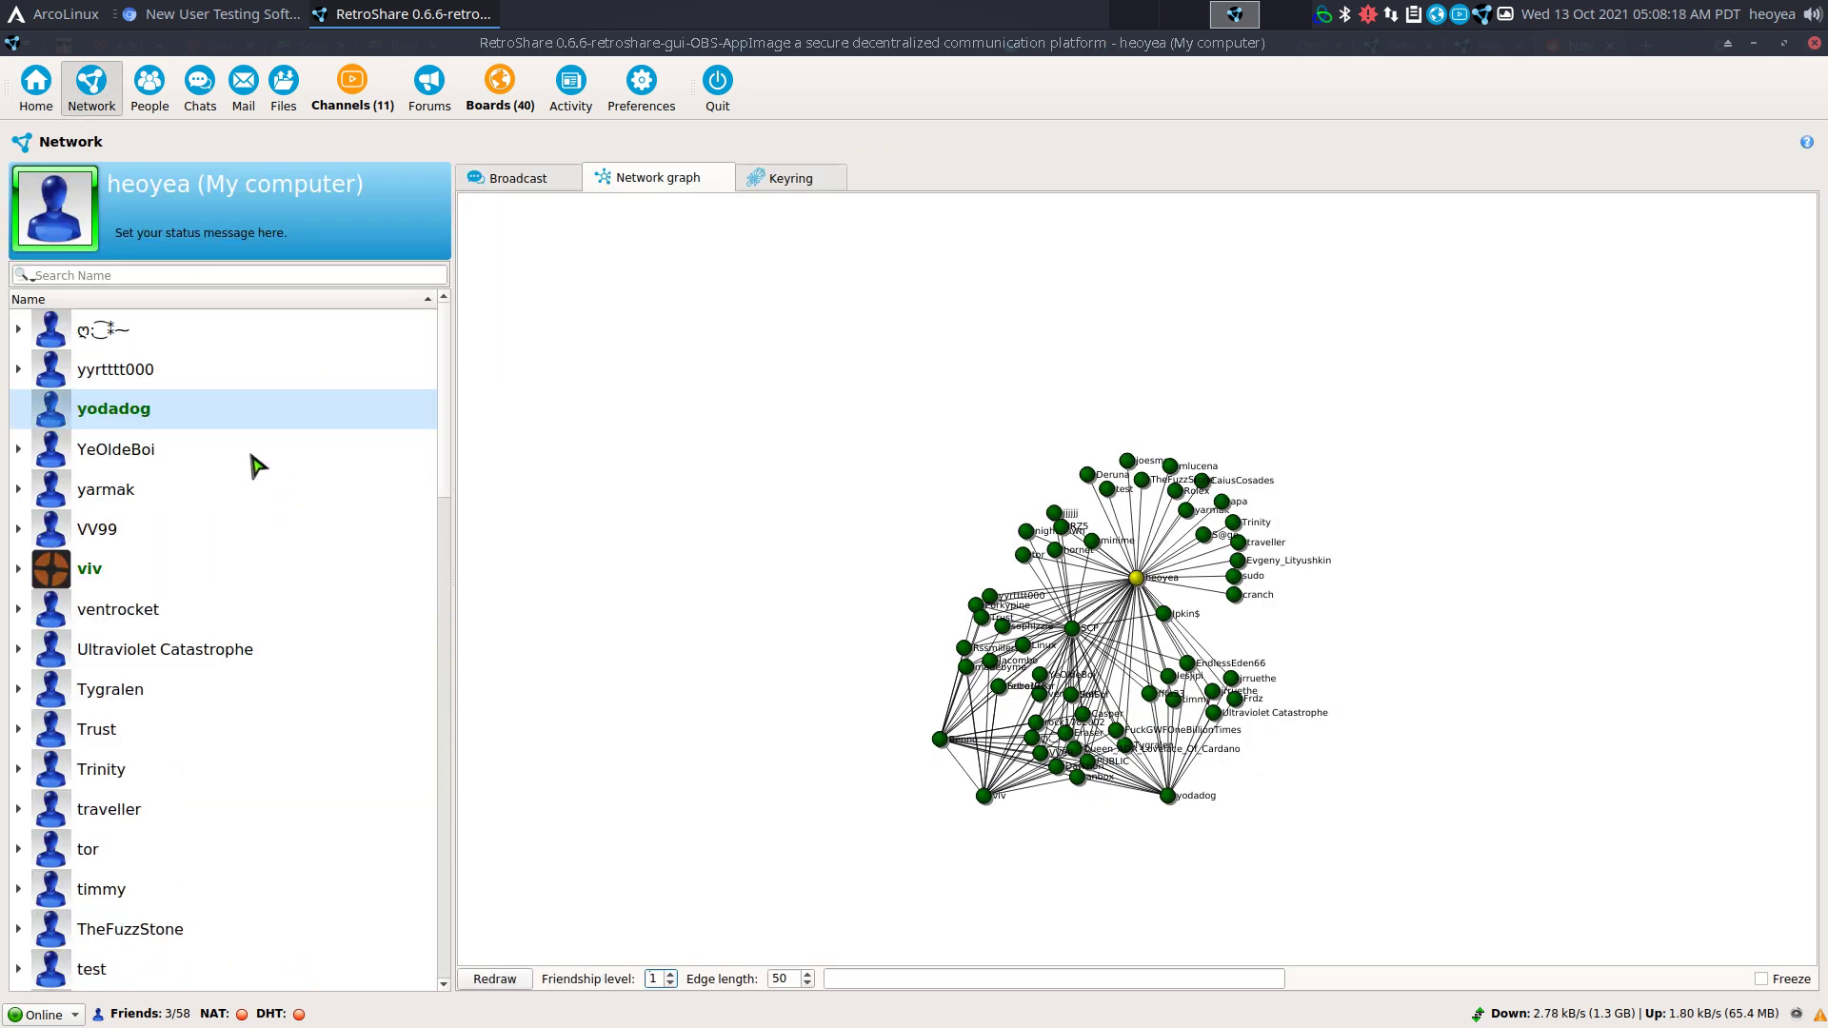
double_click(23, 572)
click(18, 558)
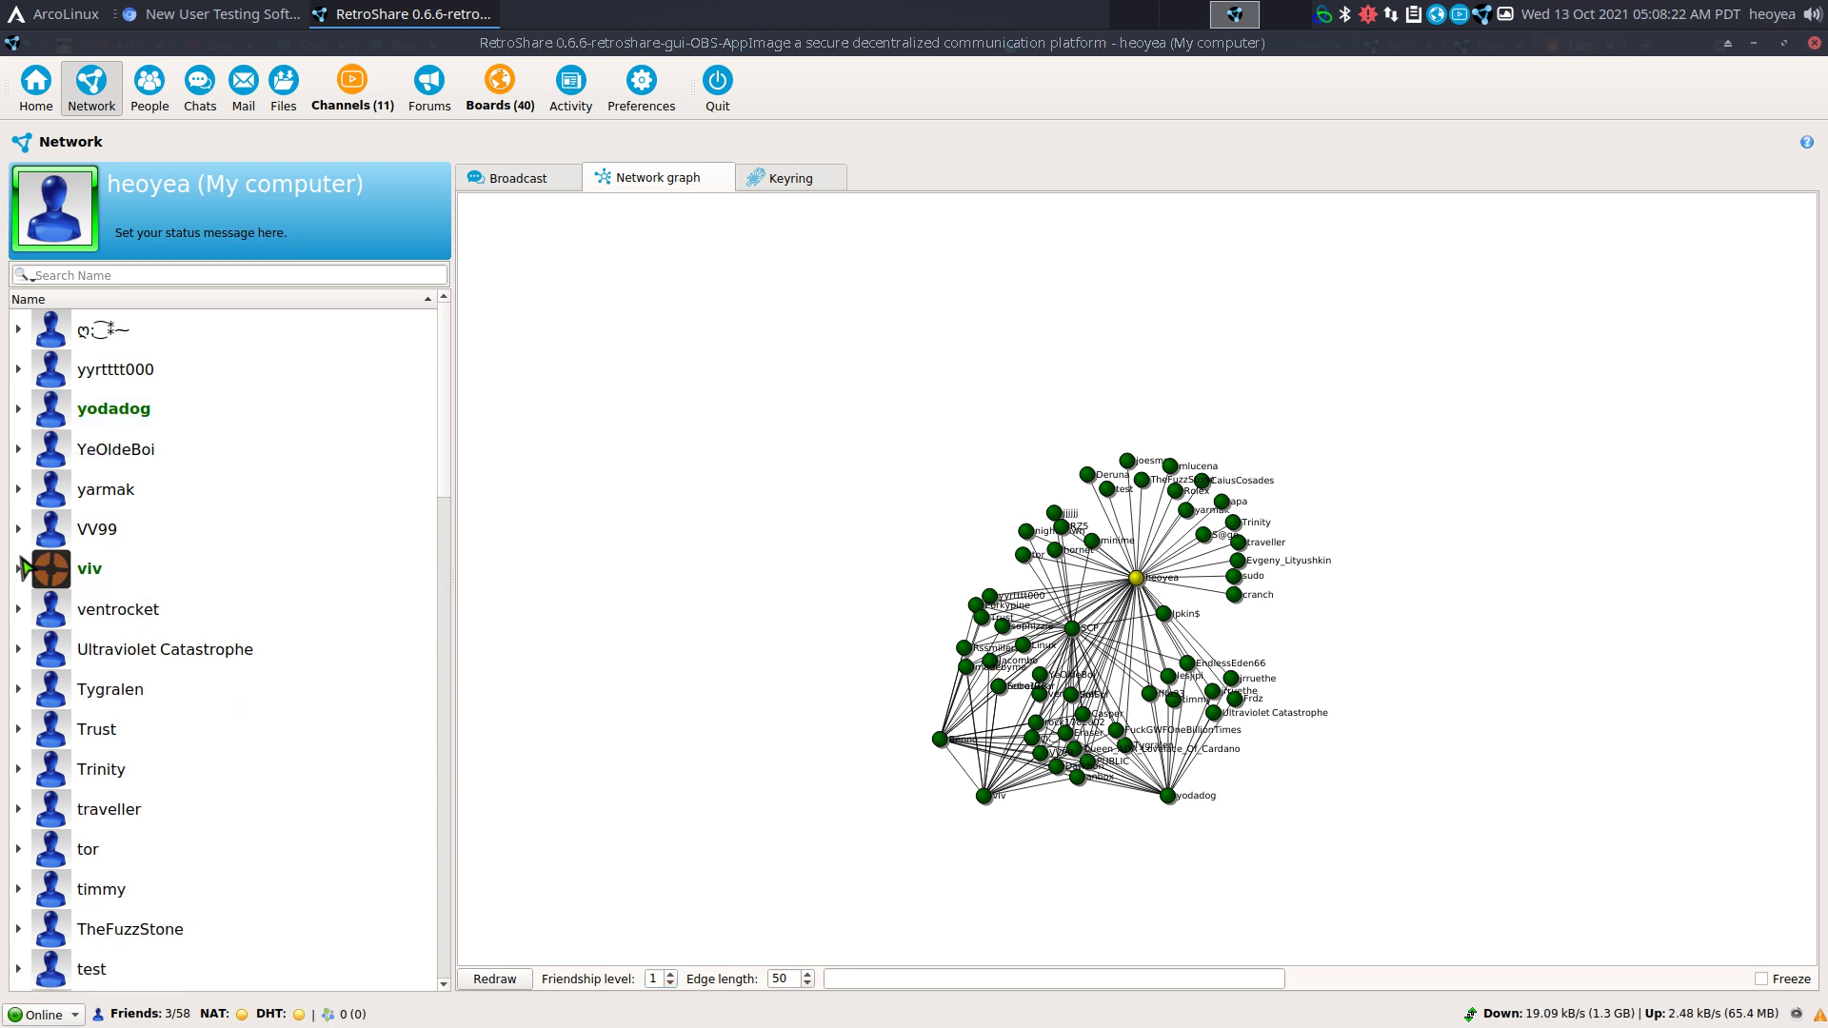
scroll(148, 488, down, 10)
scroll(148, 488, down, 5)
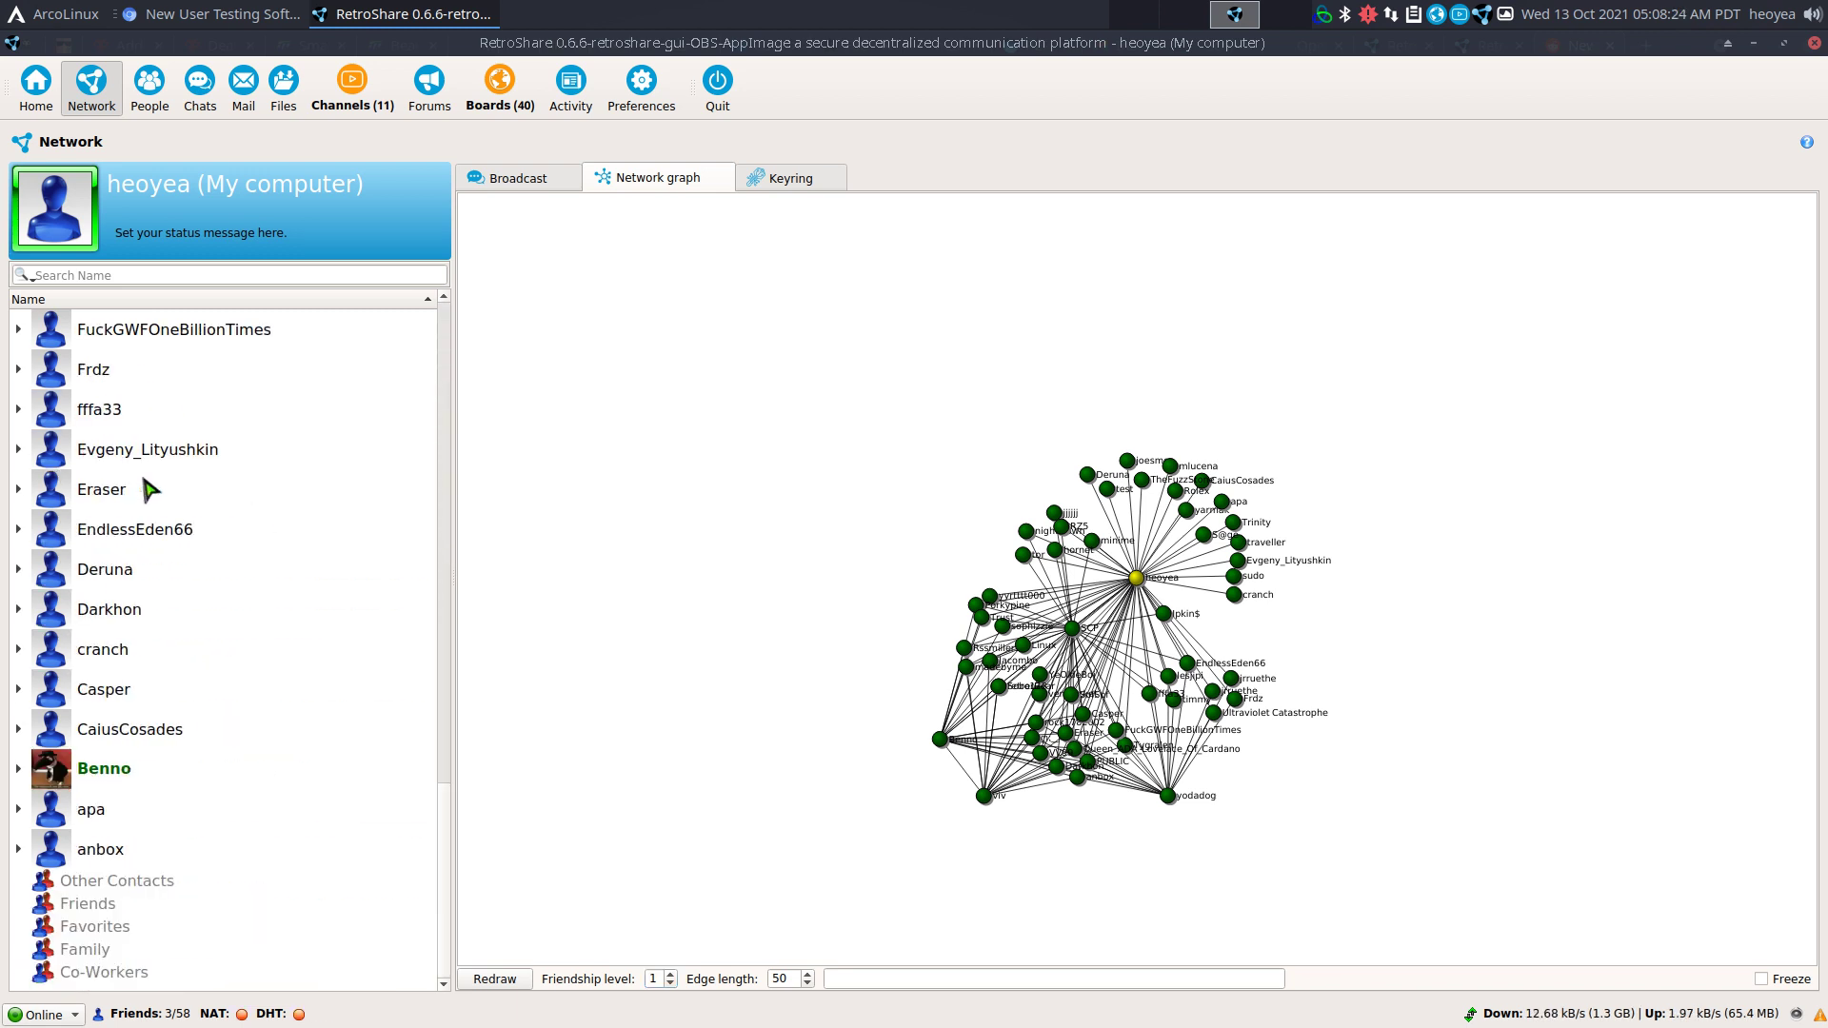
scroll(150, 489, up, 15)
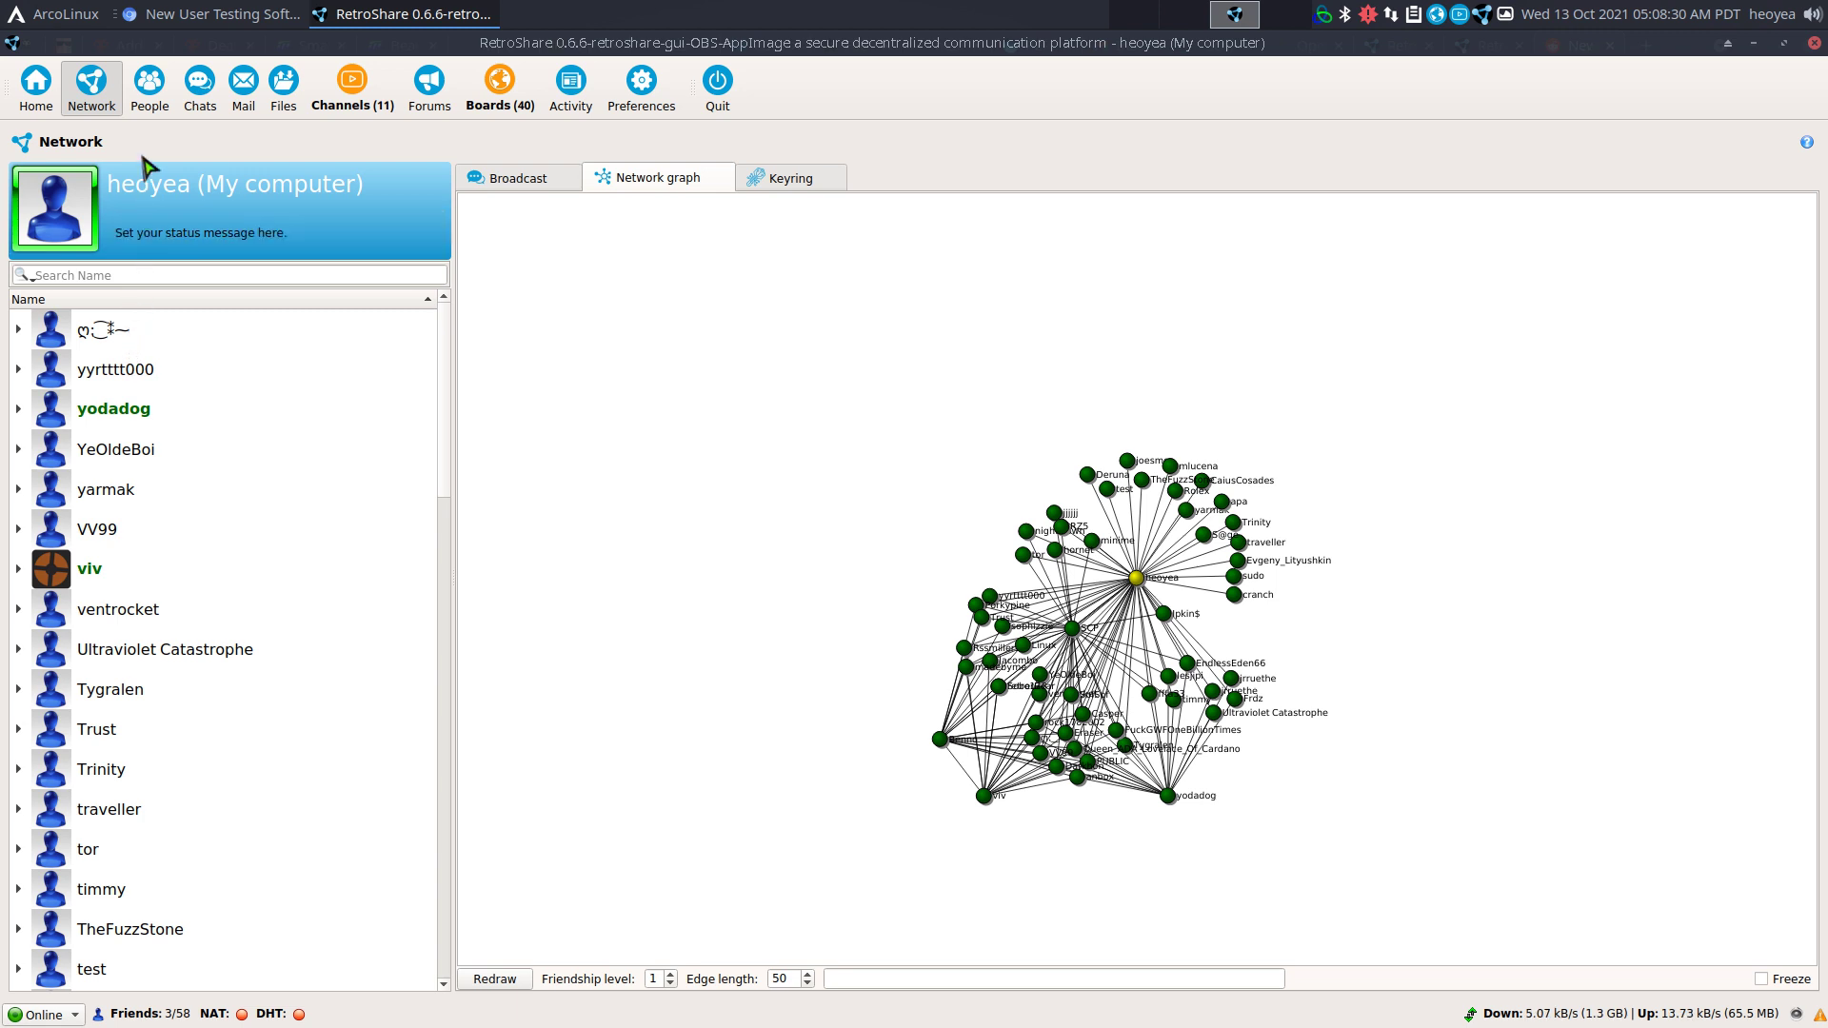
click(145, 105)
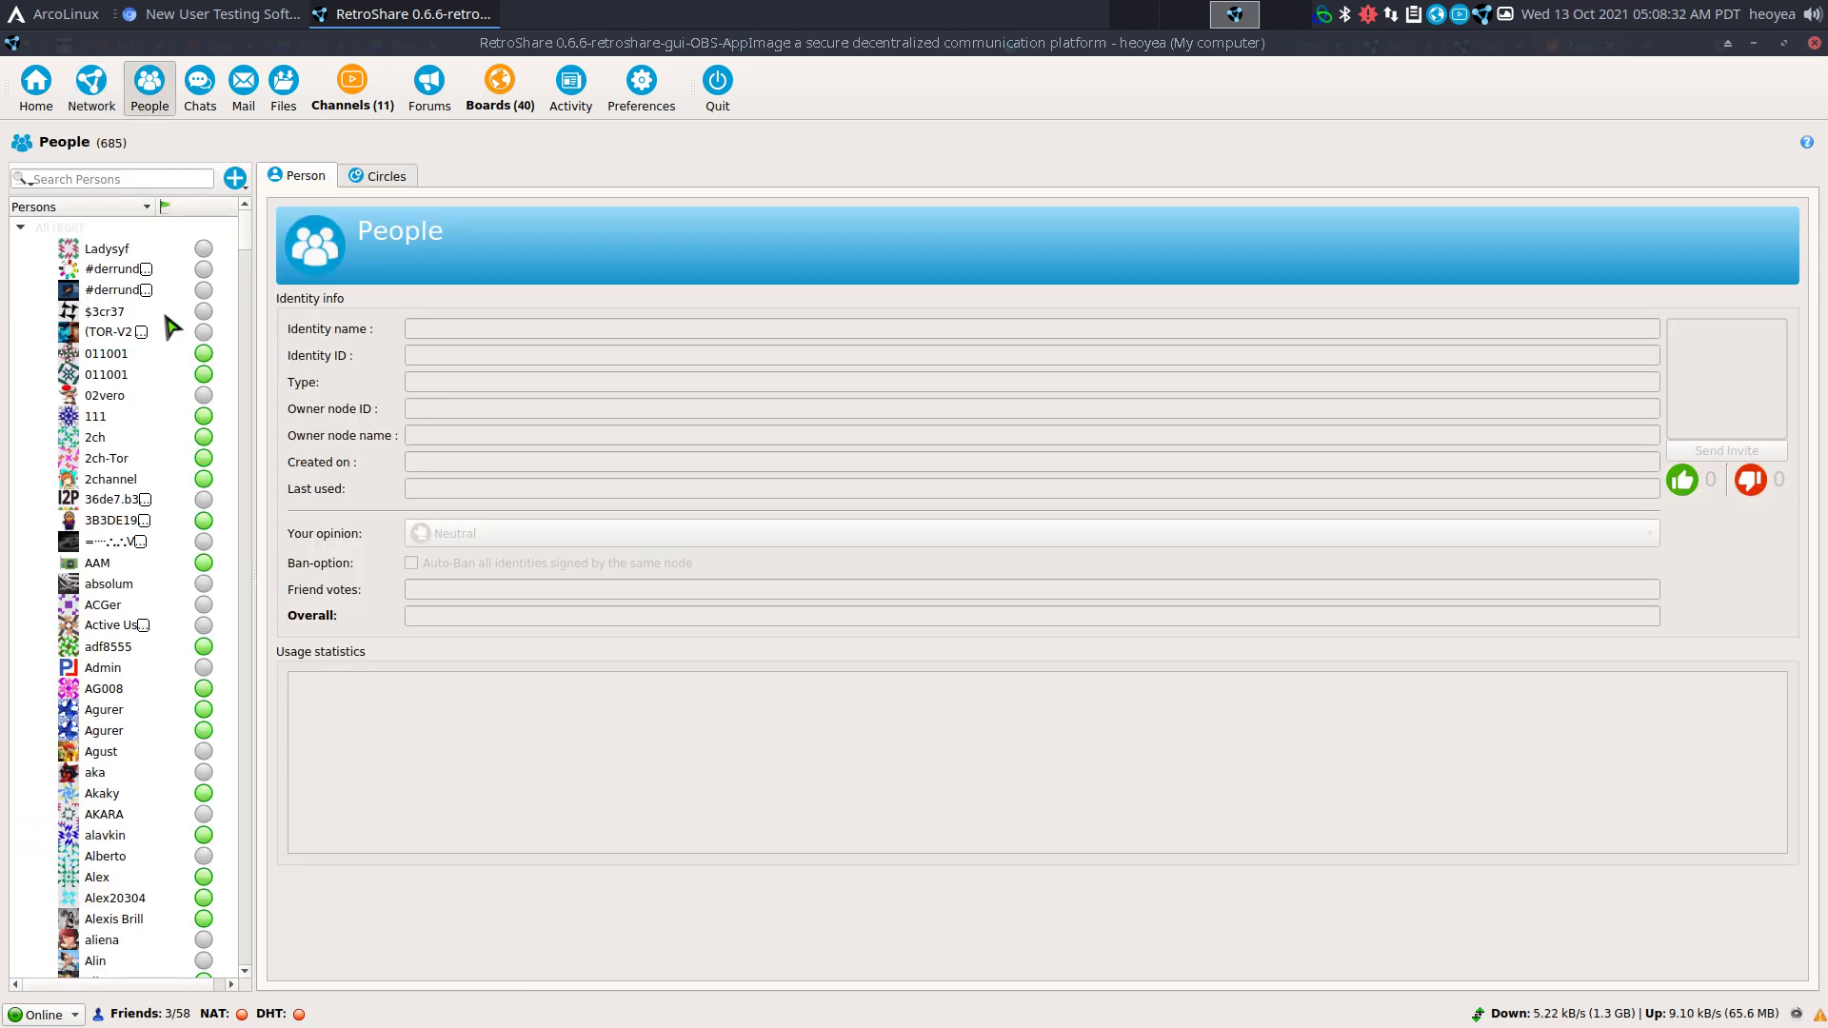
Visit the PUBLIC chat room, type and delete a test message 'ddsf', then view the Mail inbox.
click(200, 90)
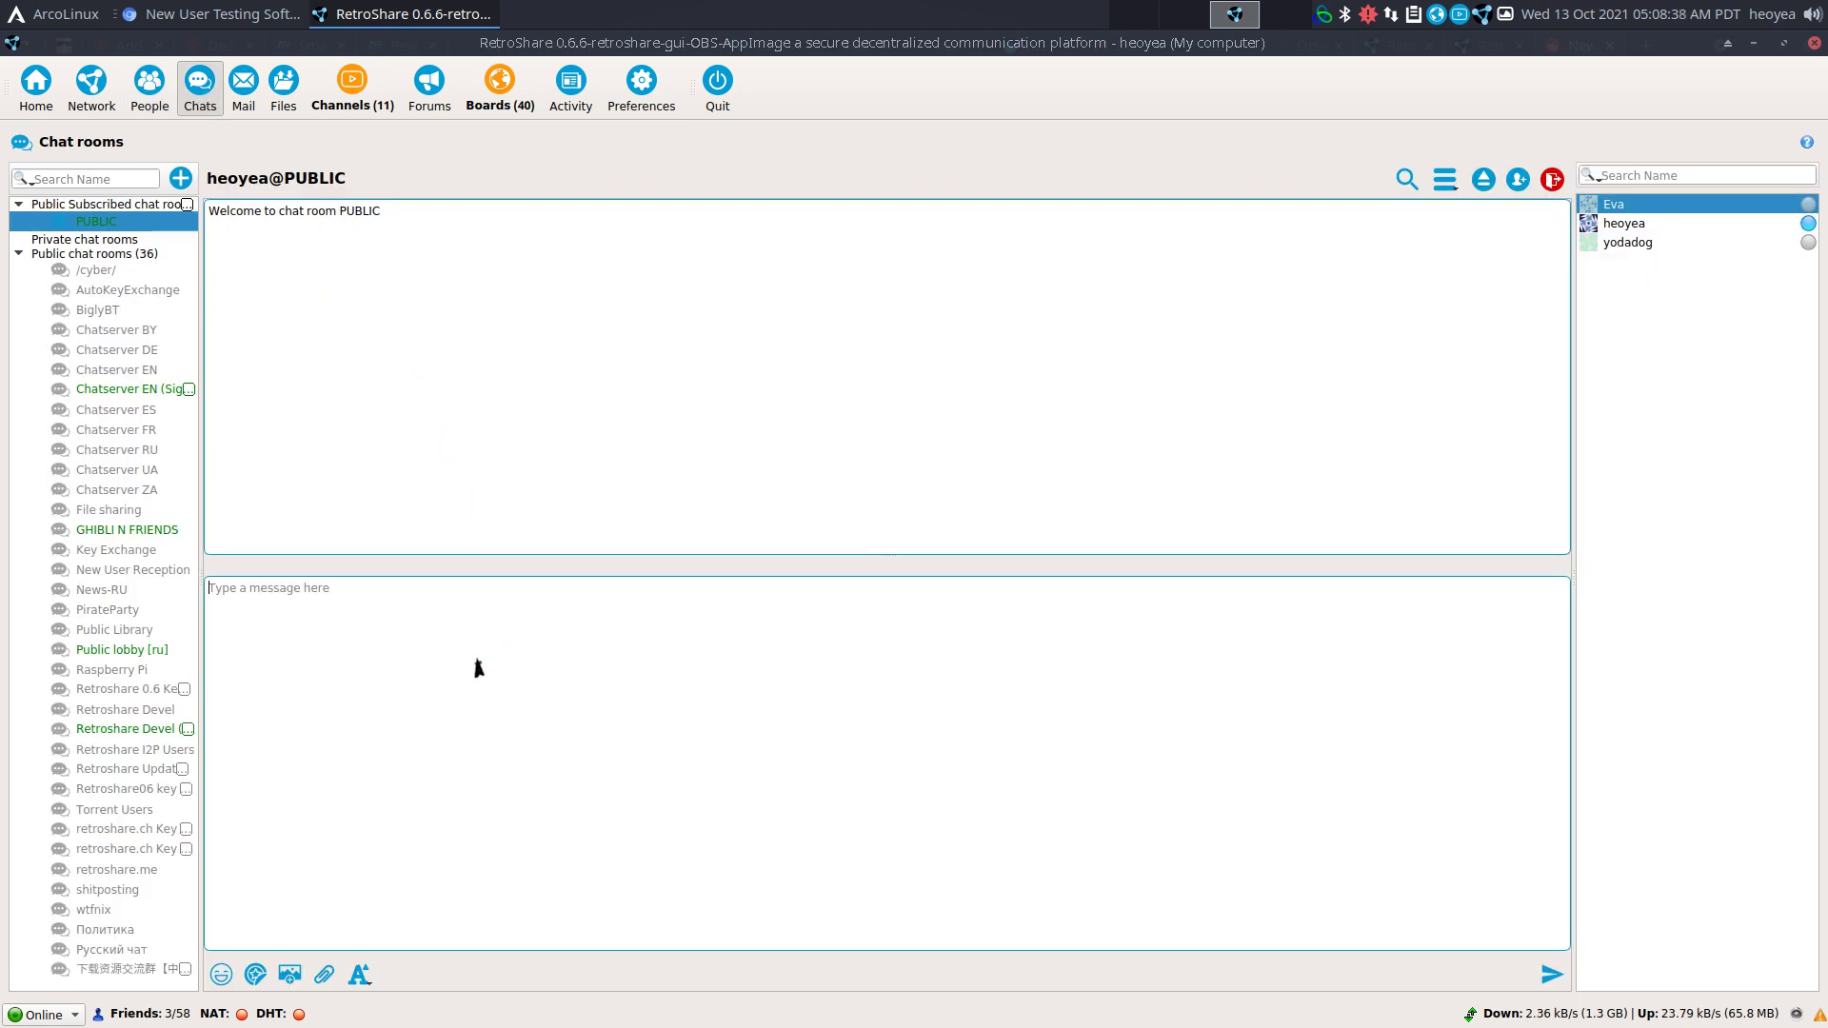
text(ddsf)
key(BackSpace)
key(BackSpace)
key(BackSpace)
key(BackSpace)
key(BackSpace)
click(243, 86)
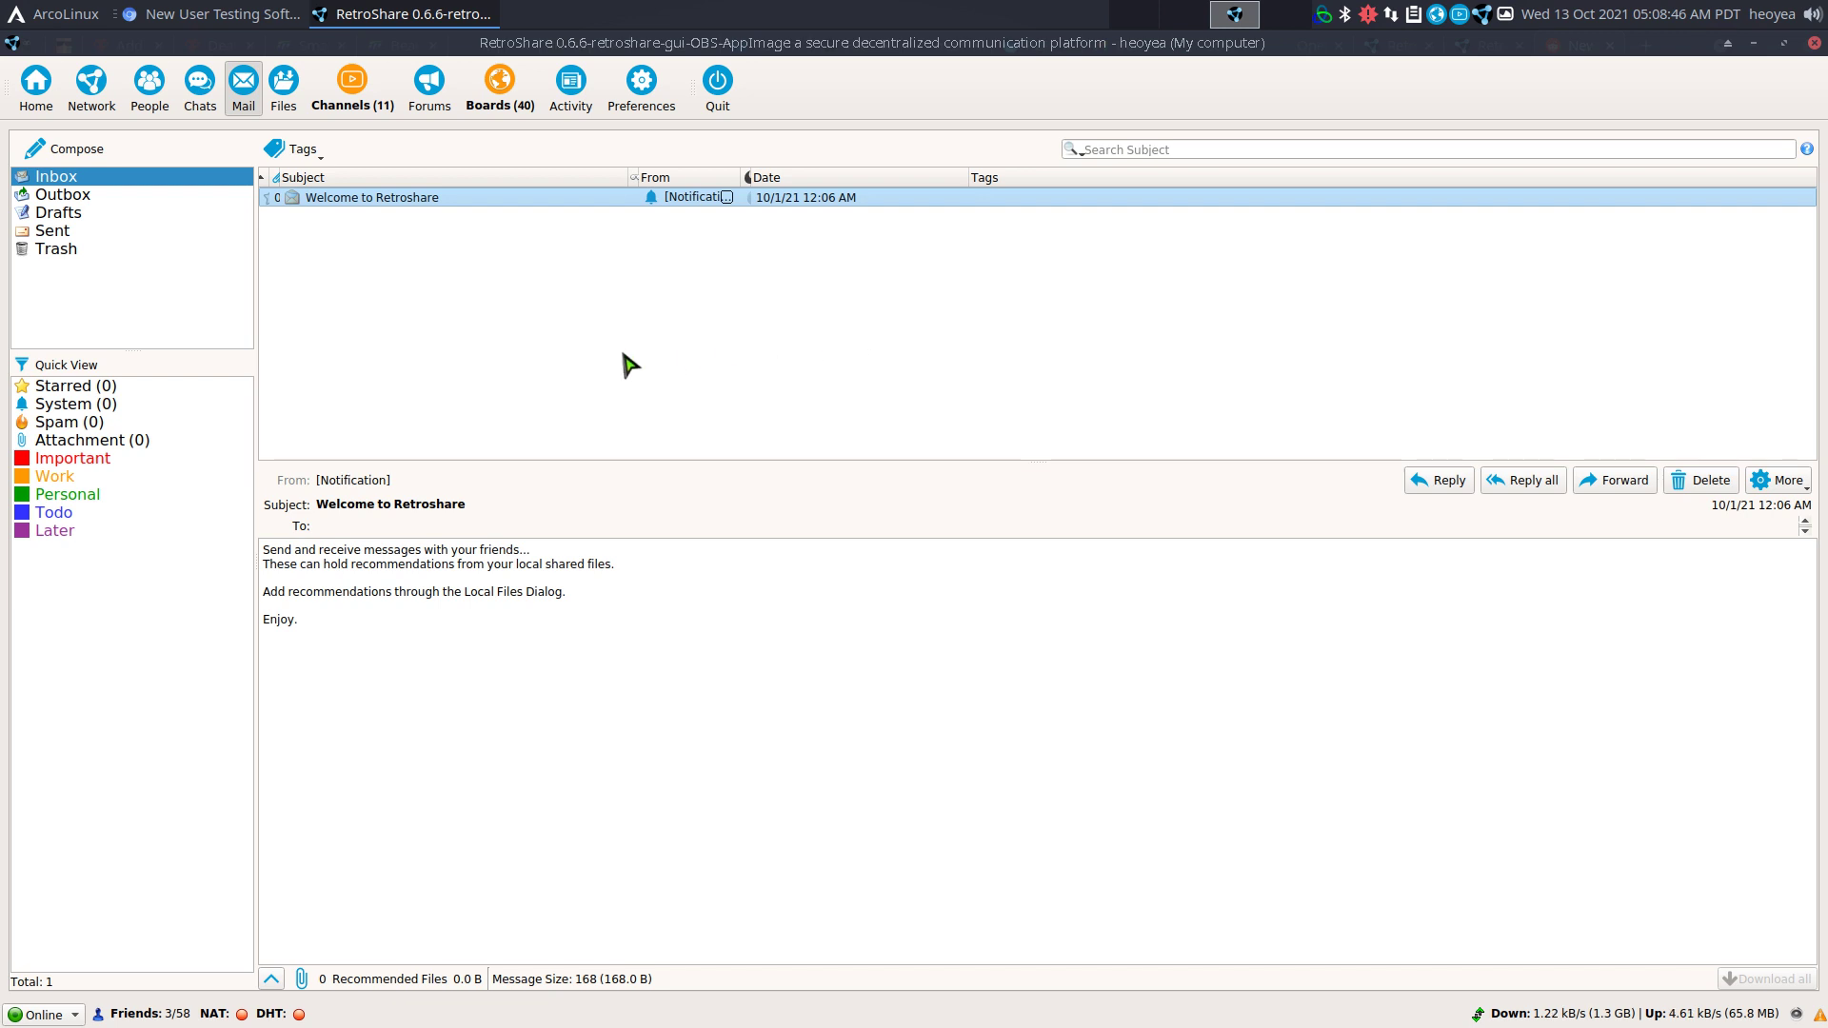
click(349, 107)
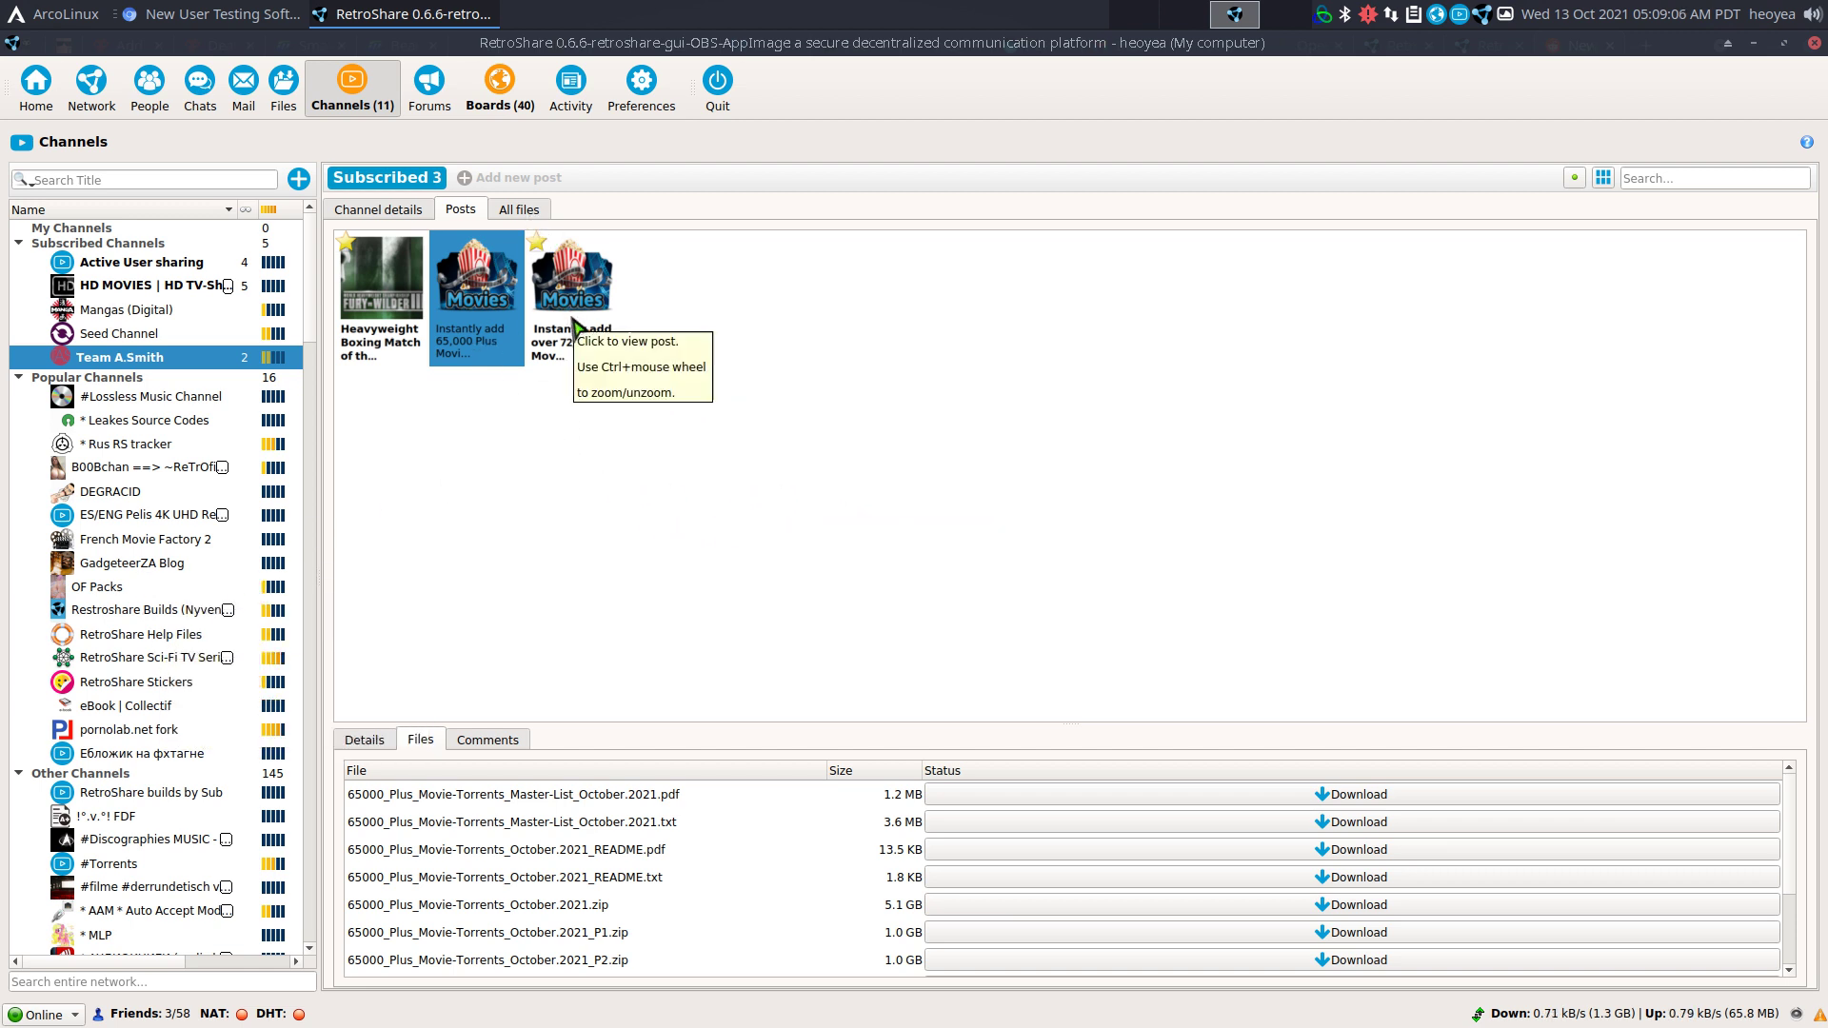
click(524, 210)
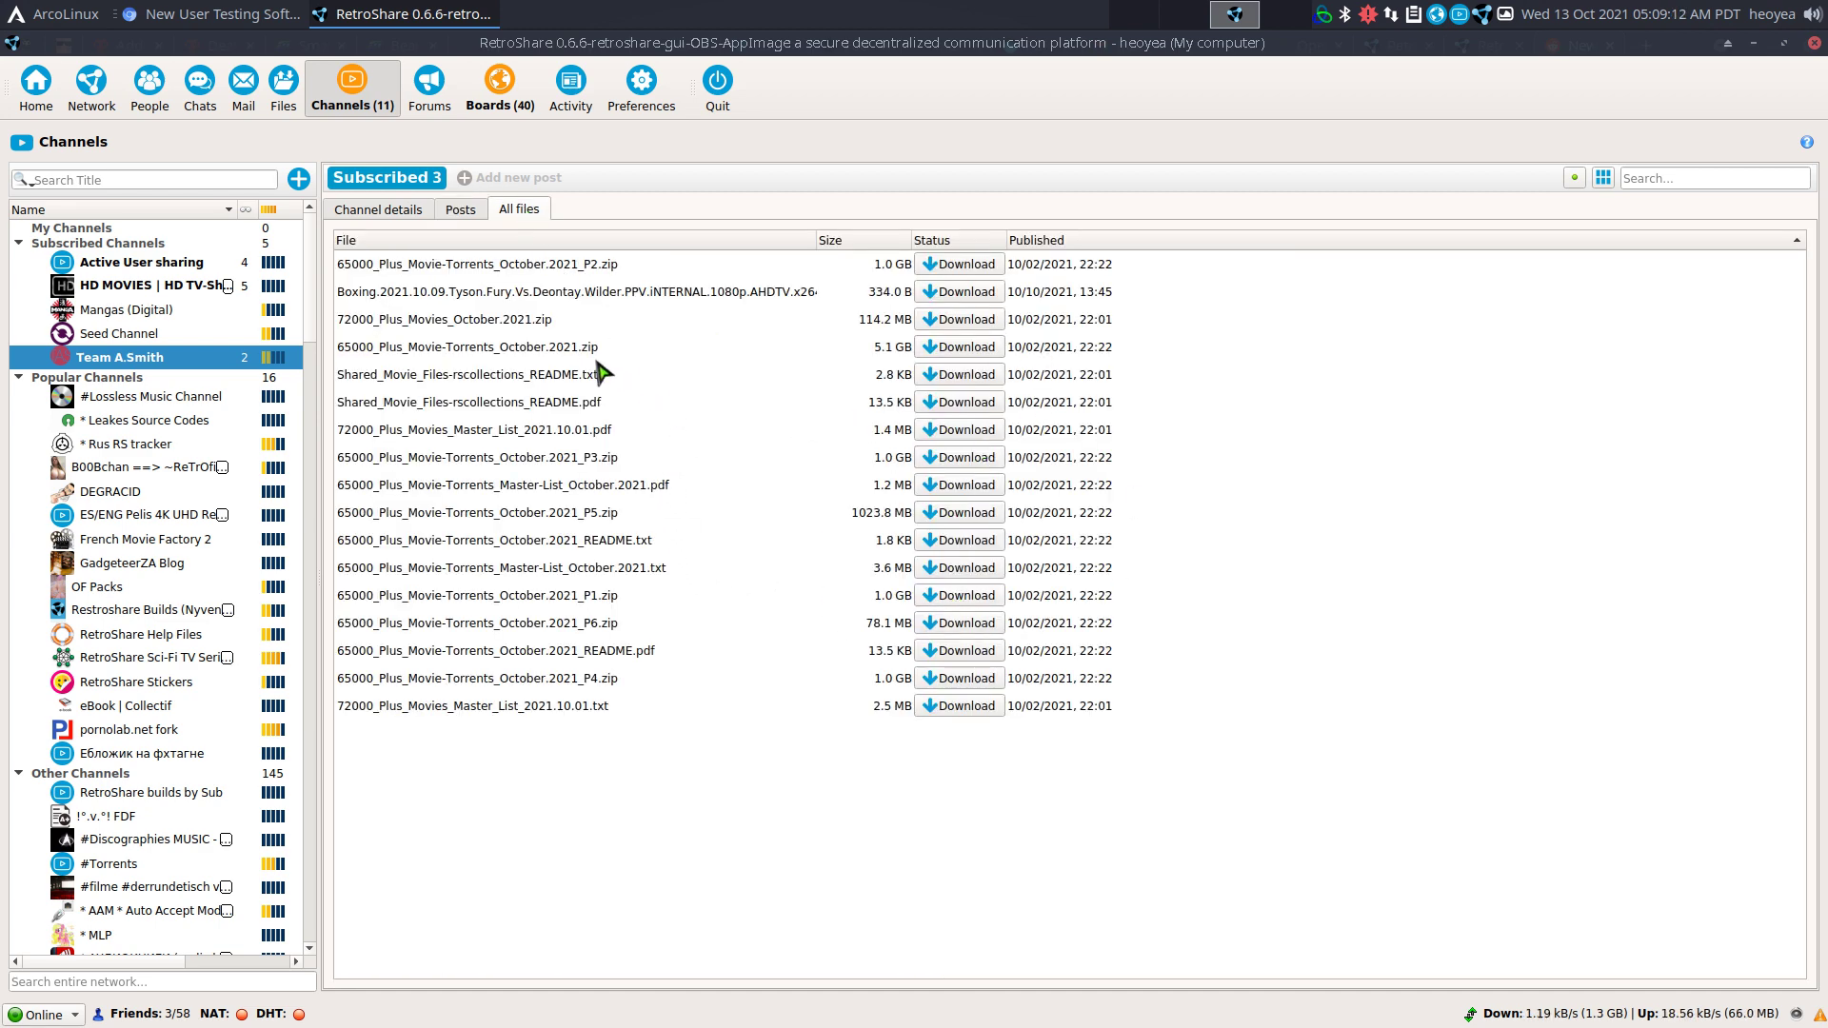
Open the Retroshare Key Exchanges forum, browse its threads, and begin a new thread.
click(451, 101)
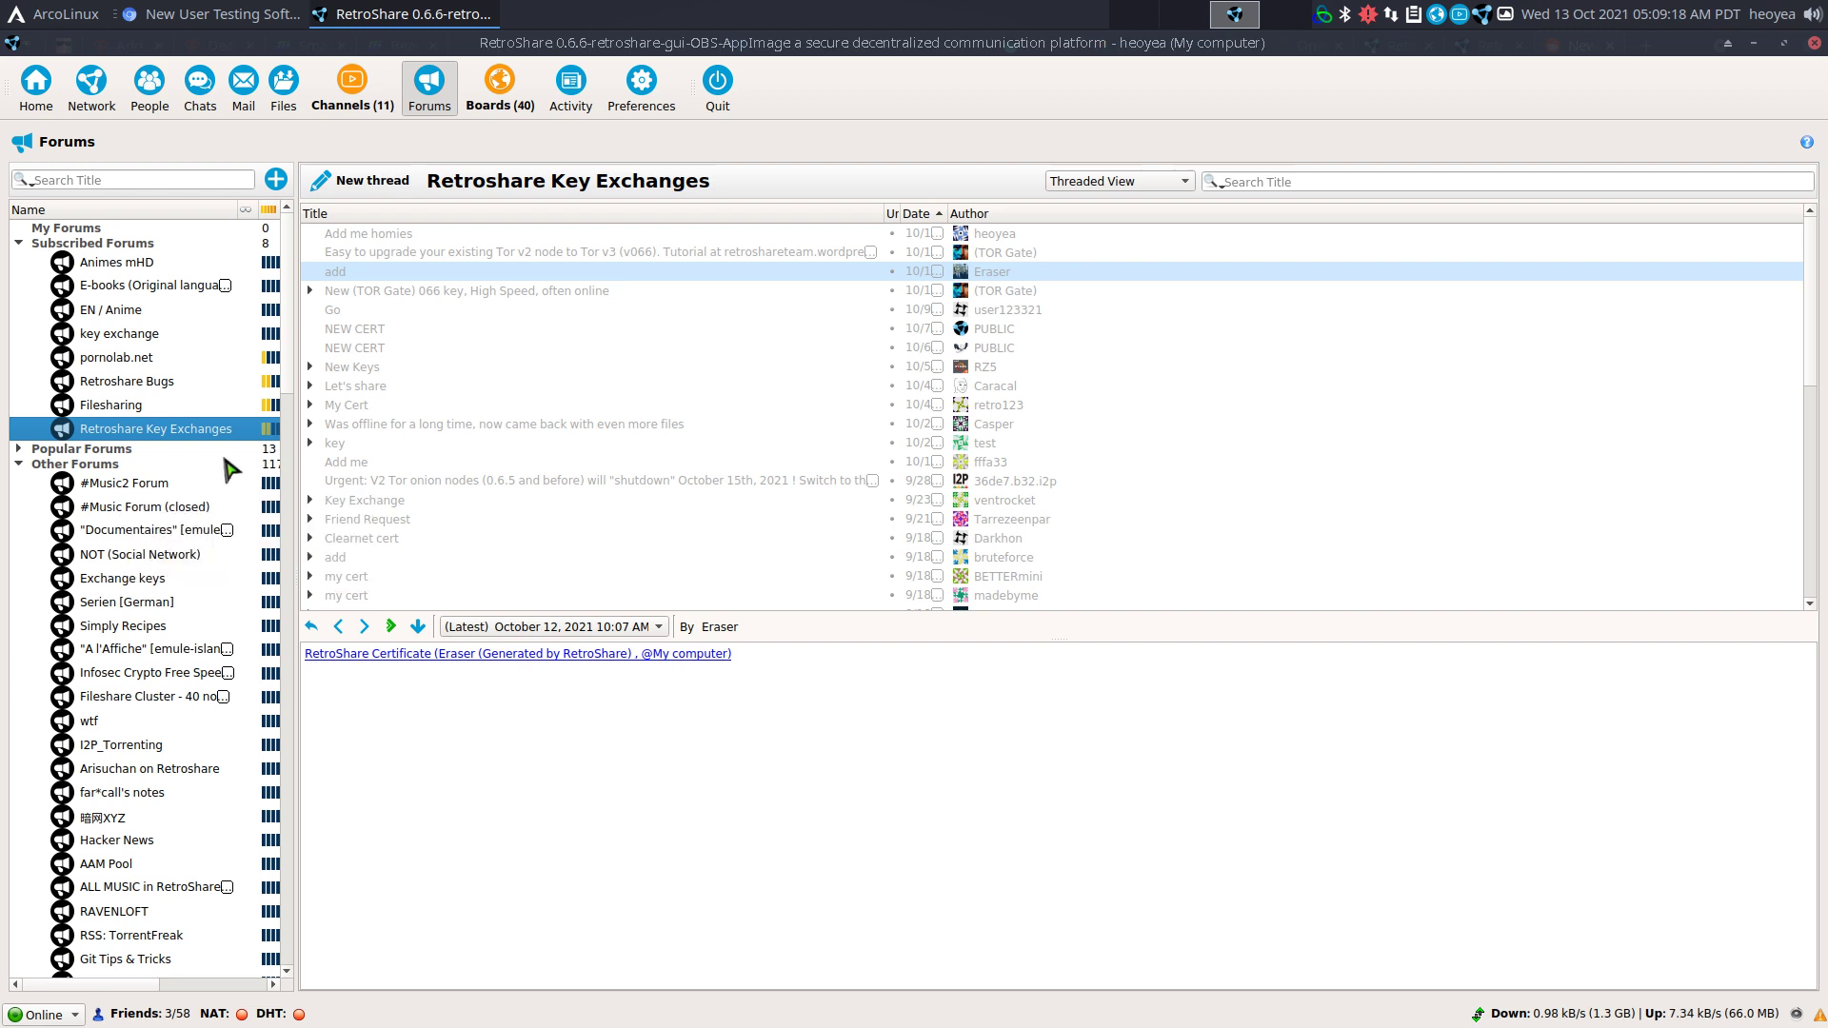
click(164, 338)
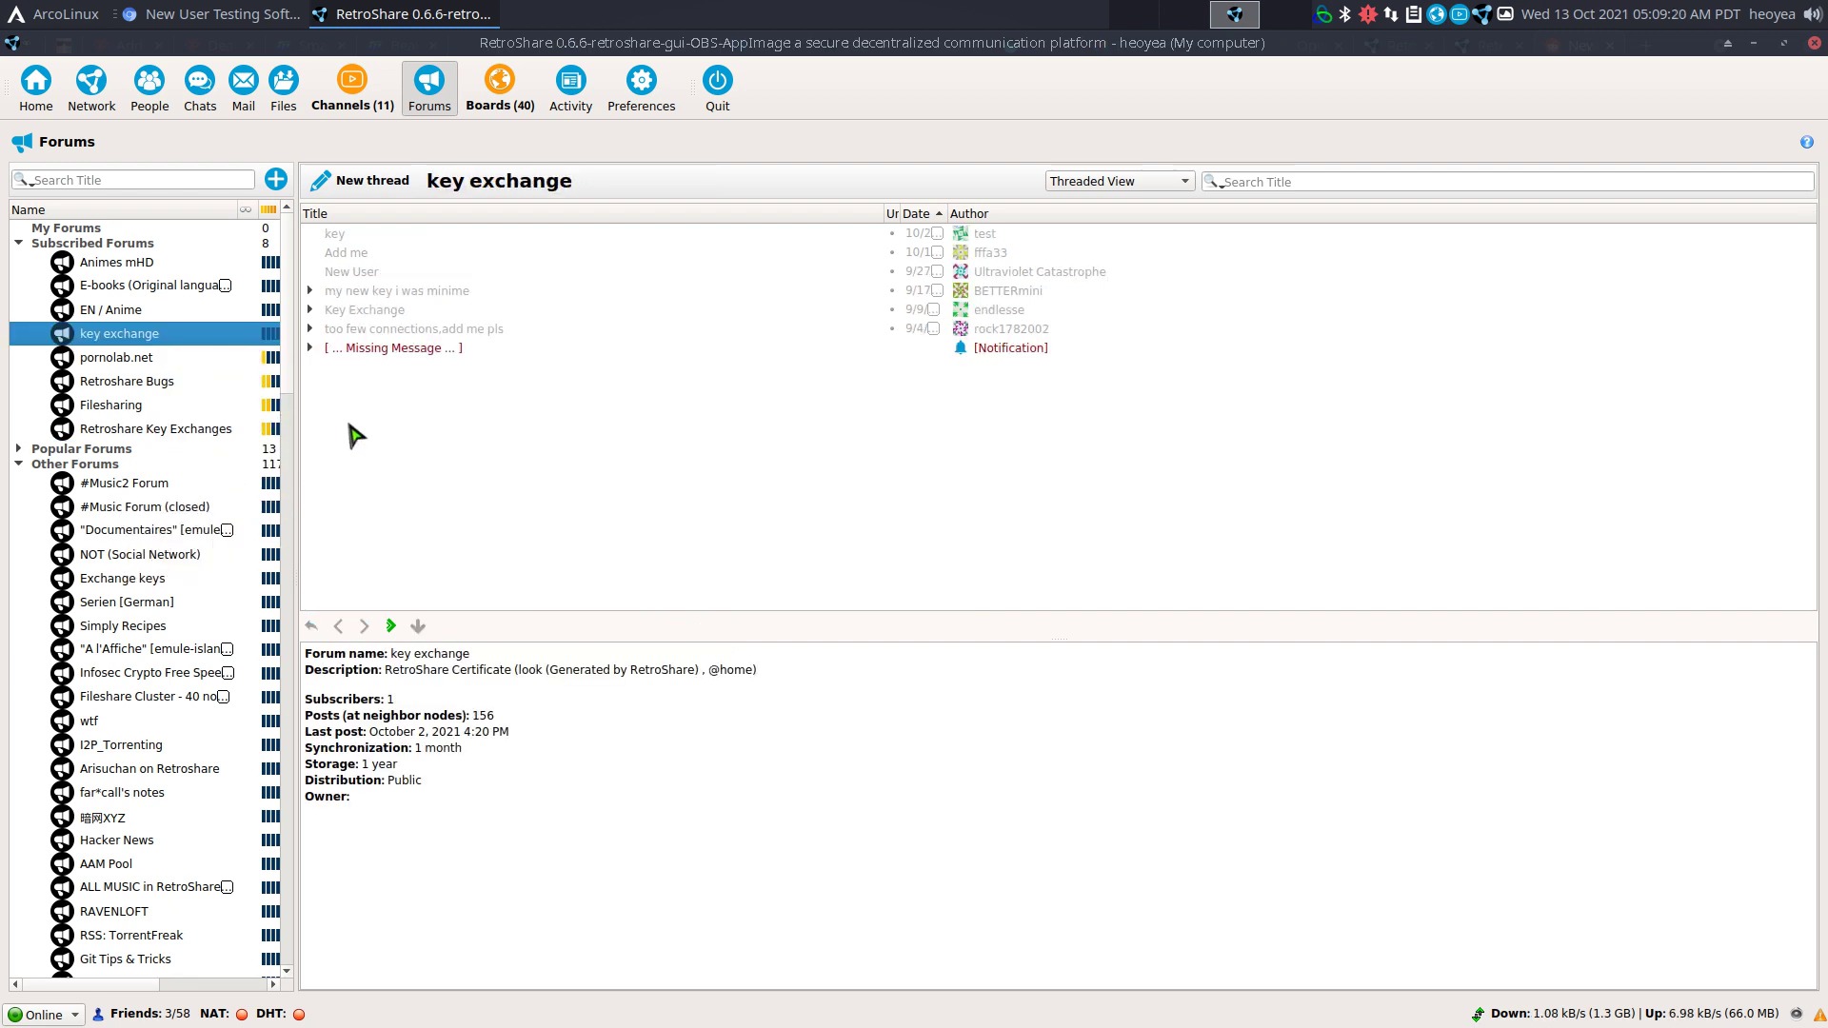
click(170, 428)
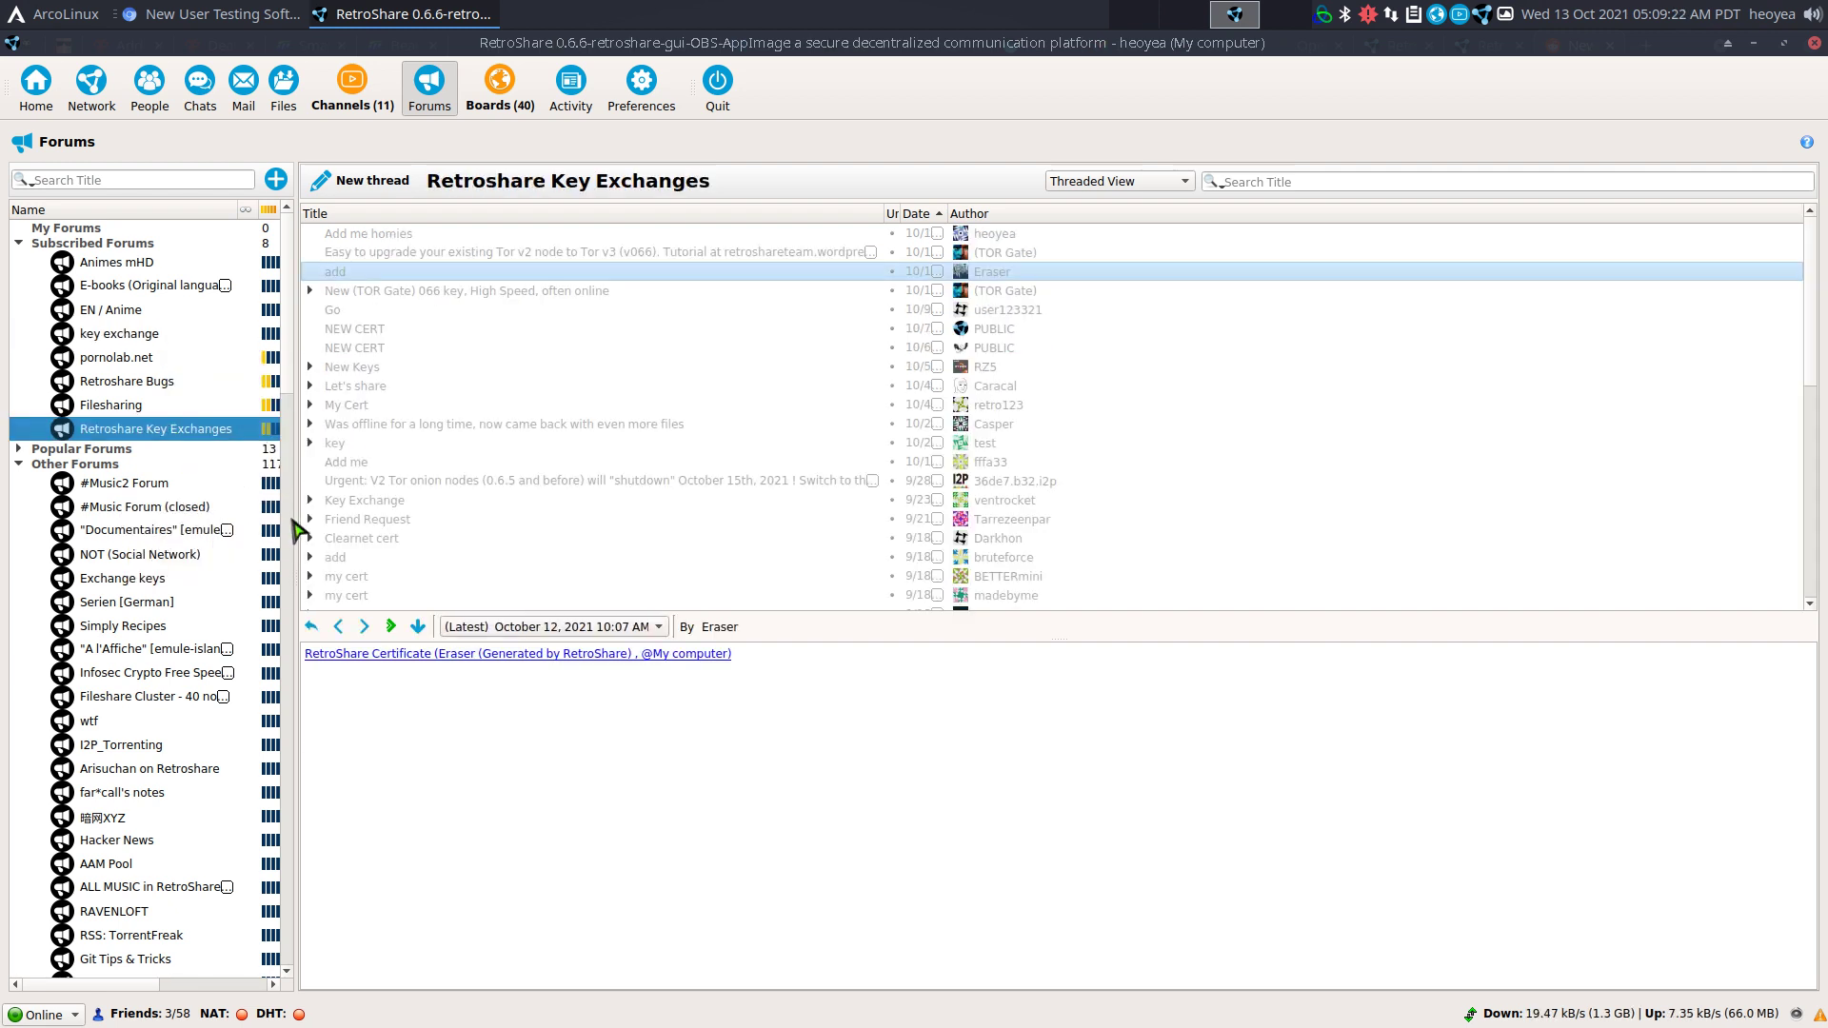
scroll(227, 623, down, 7)
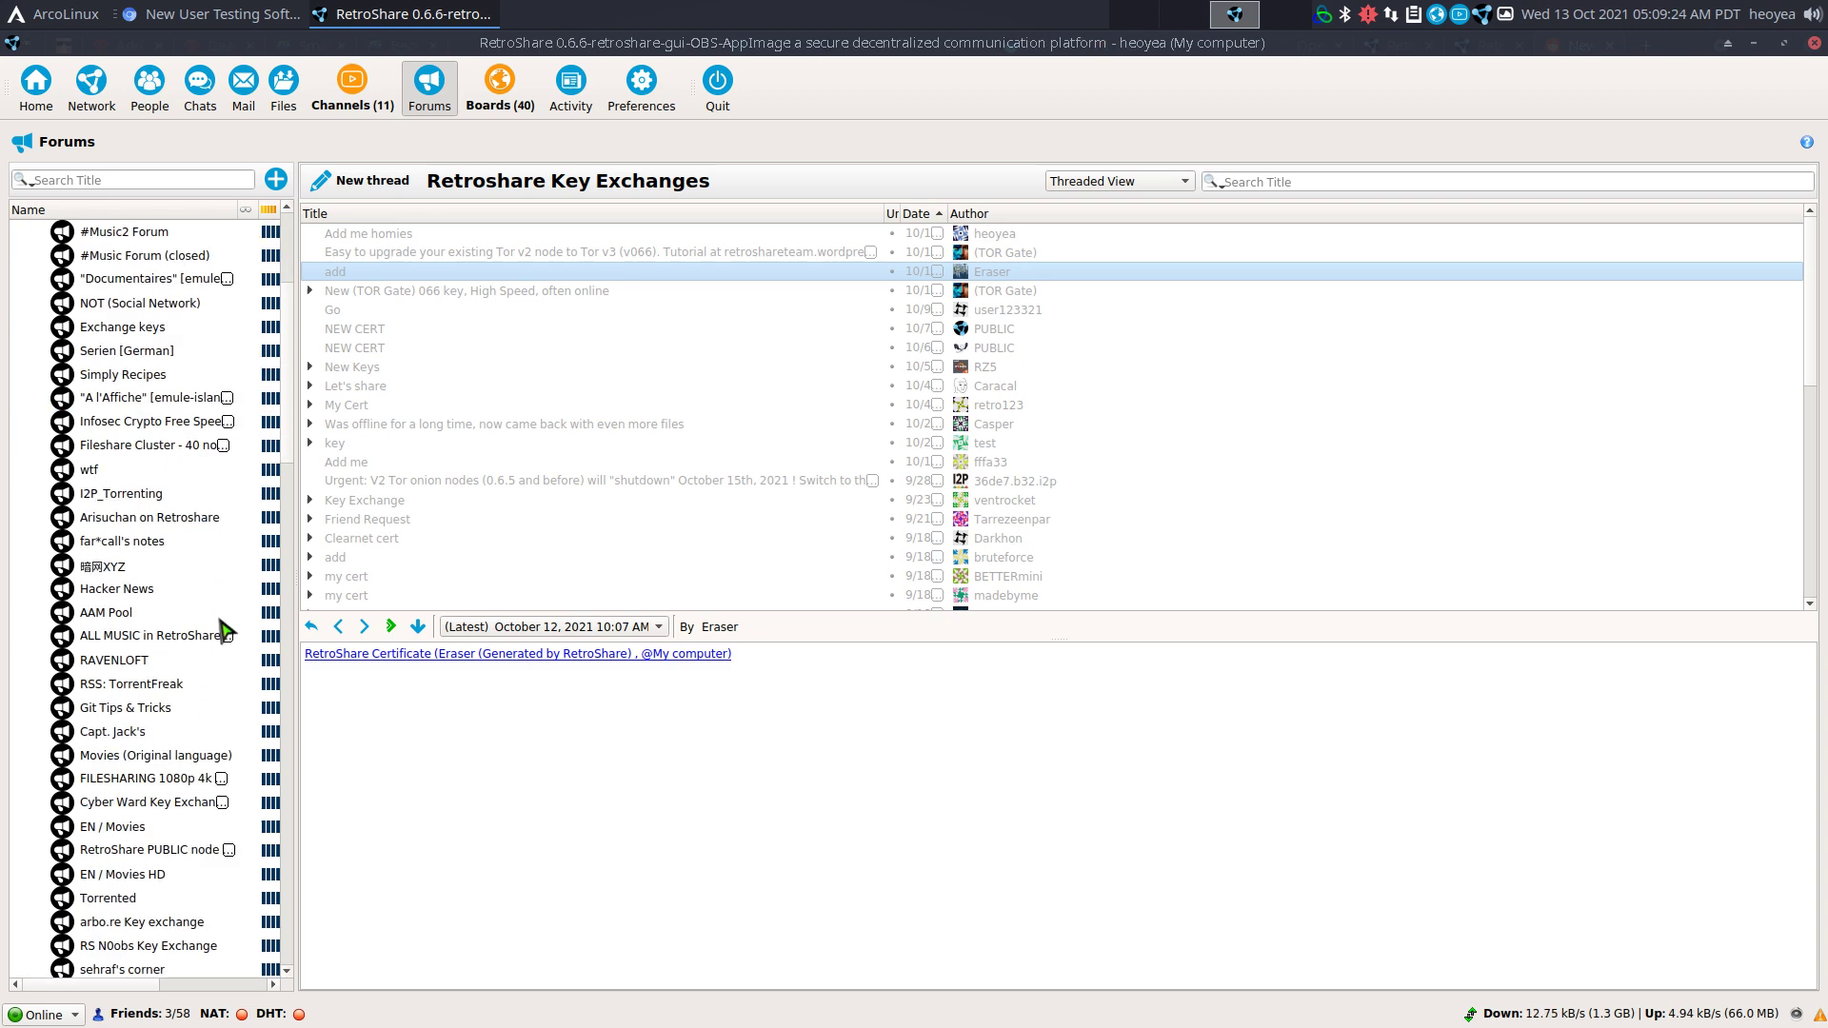
scroll(224, 630, up, 7)
scroll(225, 630, down, 8)
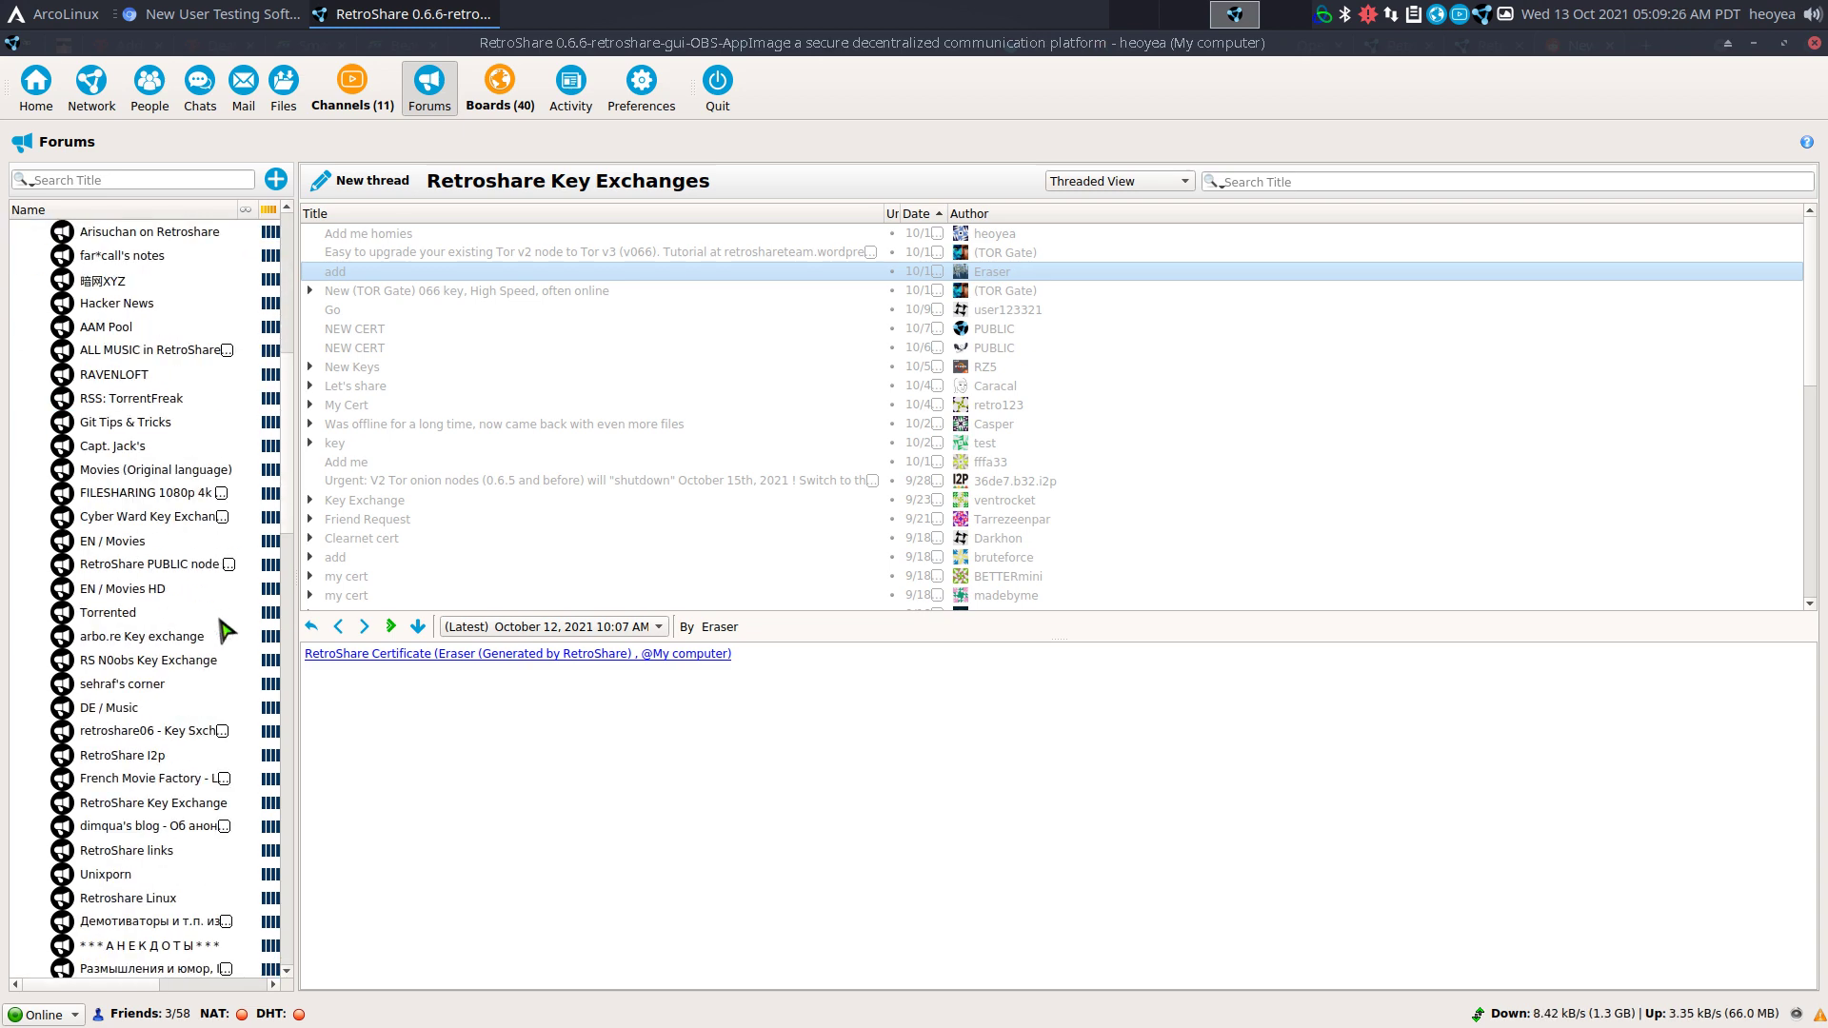
scroll(225, 631, up, 2)
scroll(225, 629, up, 6)
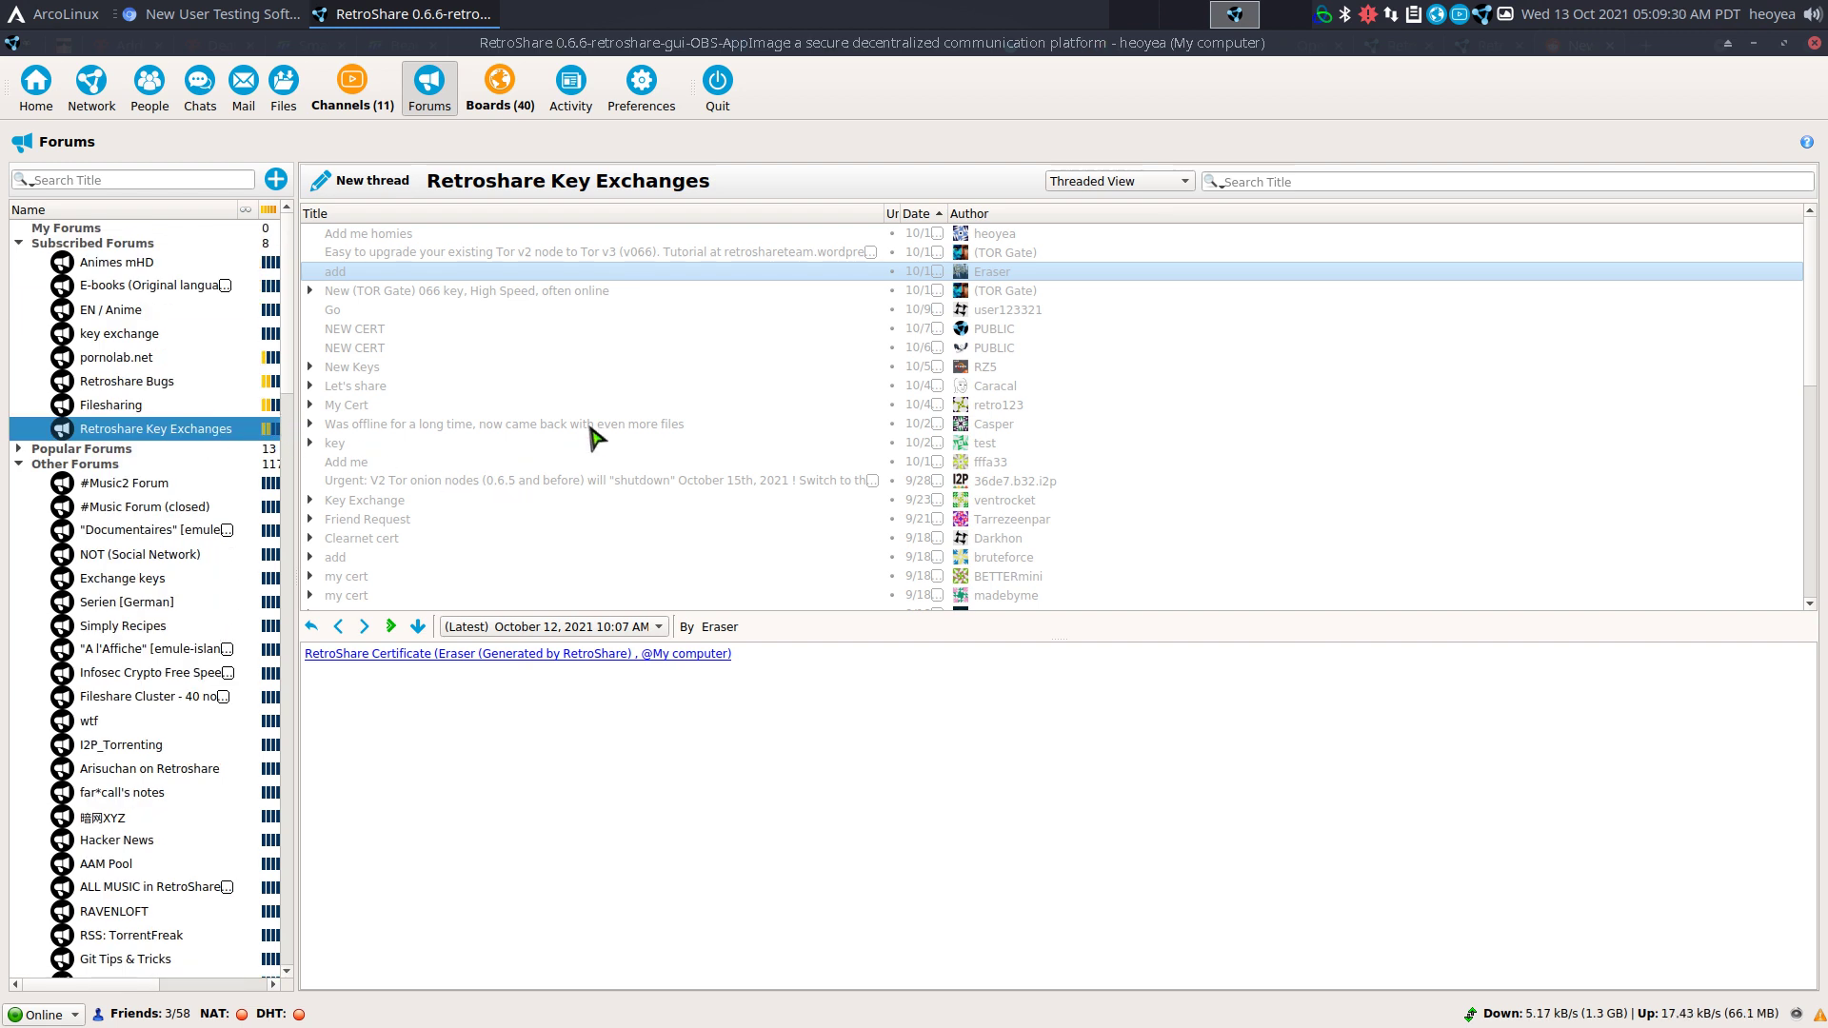
click(376, 182)
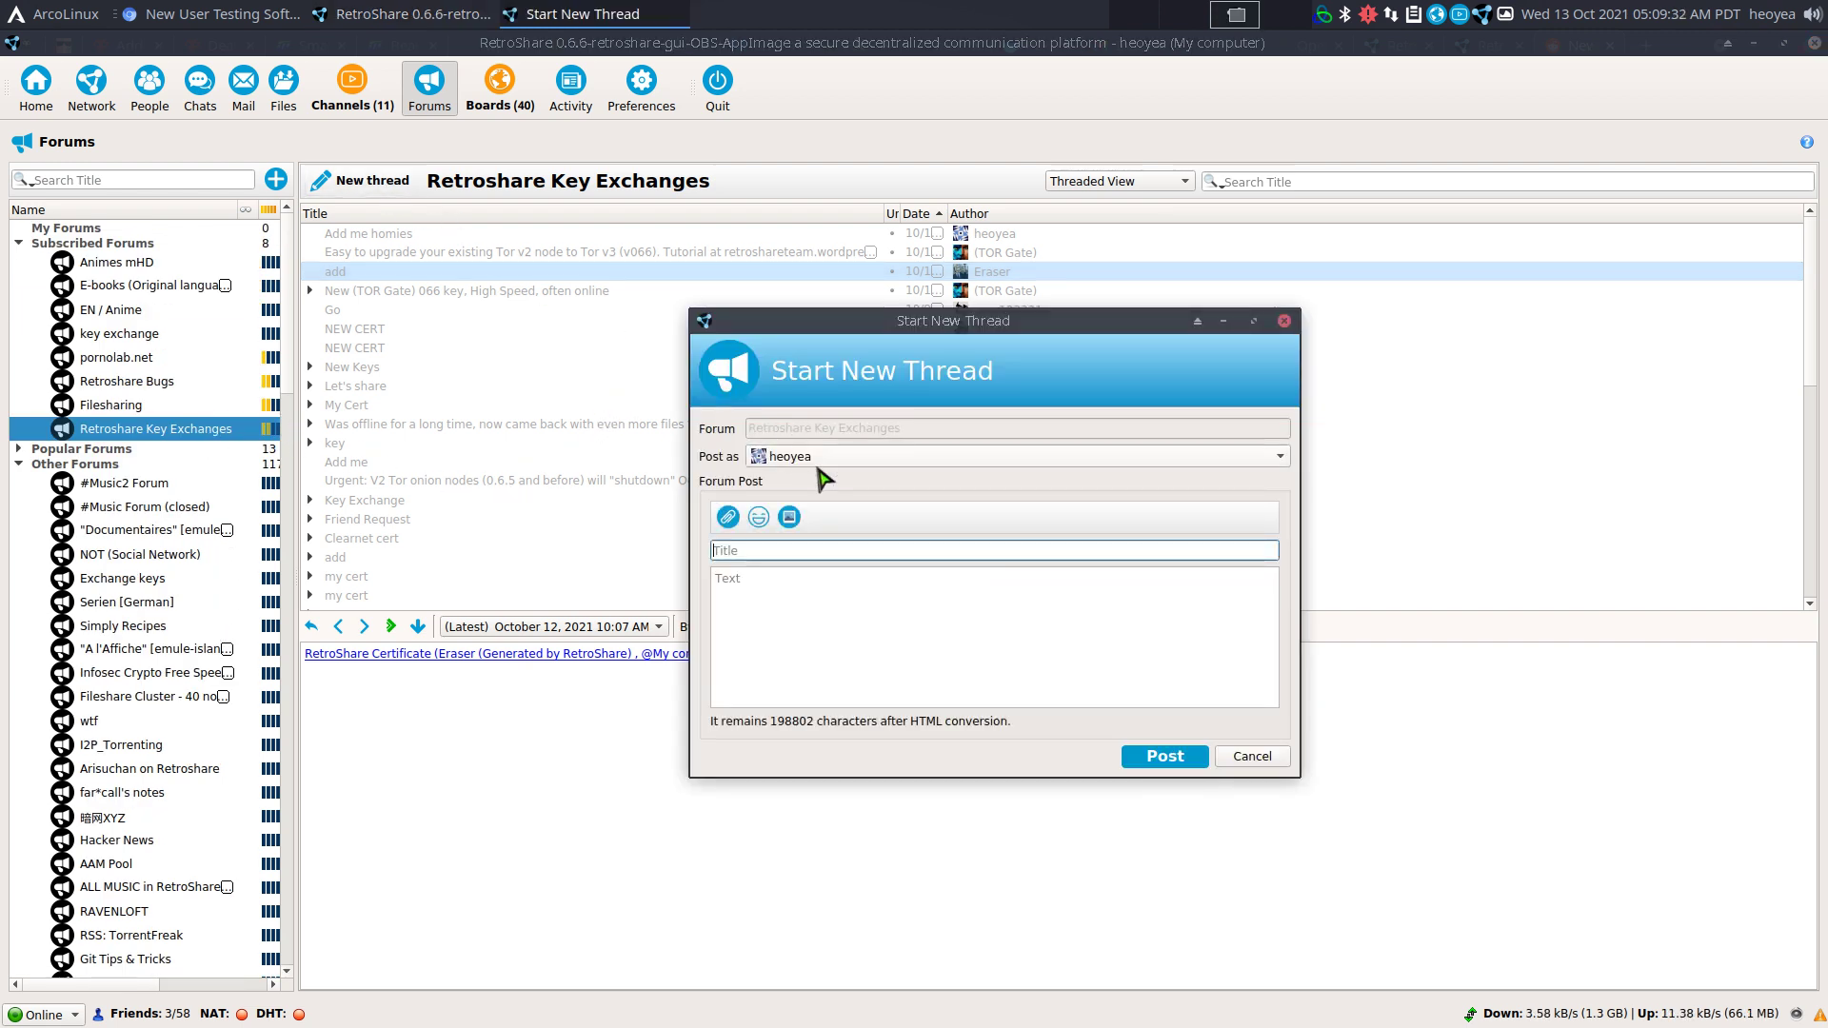
Copy your own Retroshare ID from the Home page's share menu and confirm.
click(36, 85)
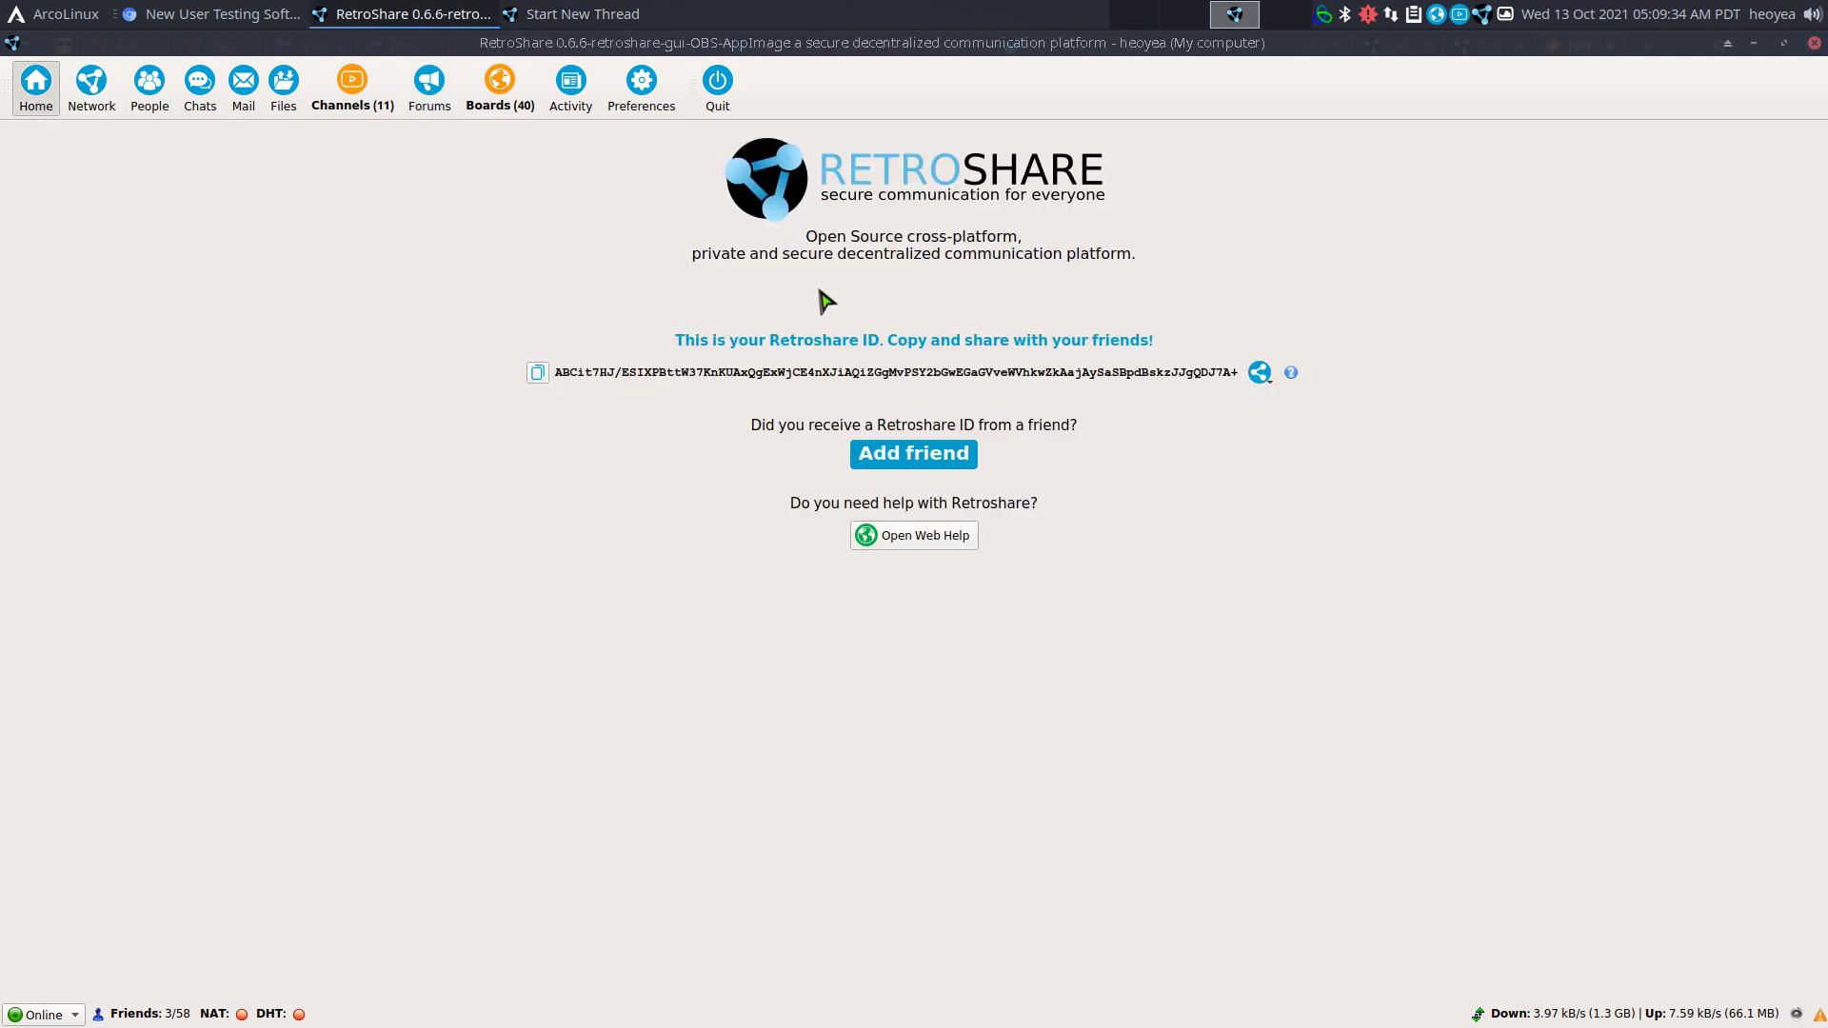
click(1272, 379)
click(1309, 396)
click(1127, 541)
Return to Forums, glance at the #Music2 Forum, and reselect Retroshare Key Exchanges.
click(445, 95)
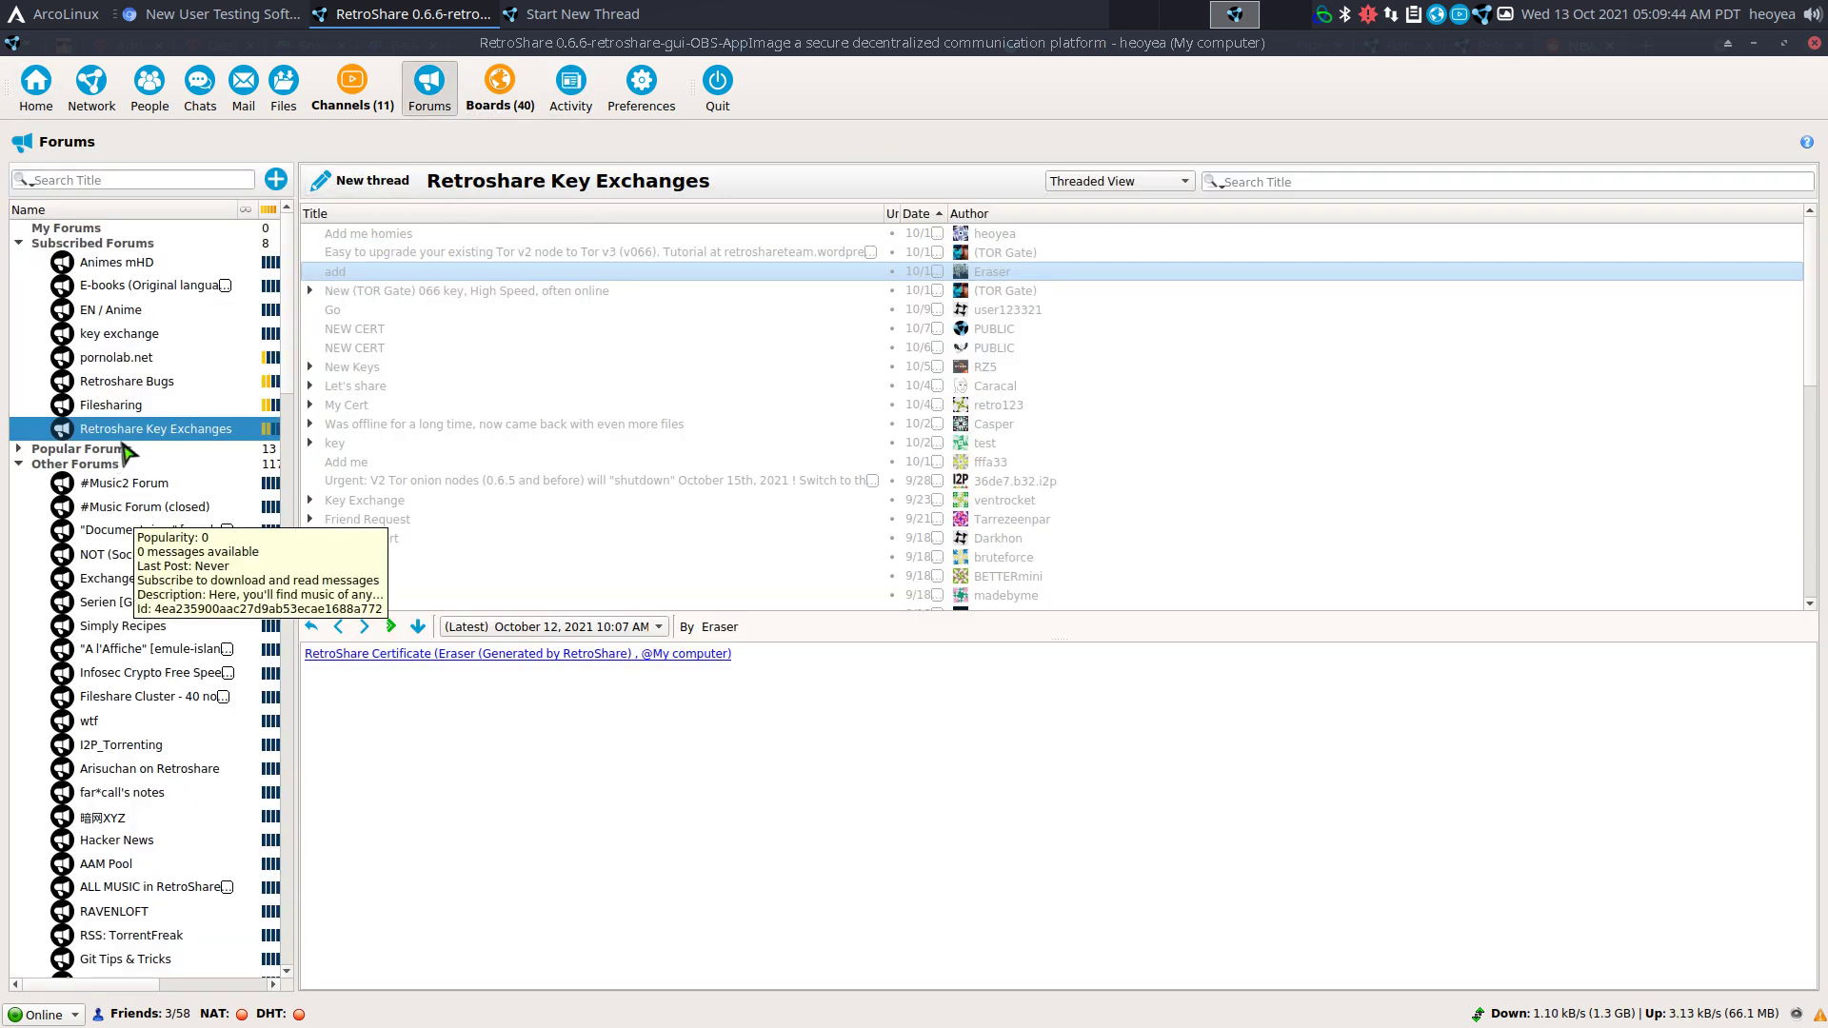
click(106, 482)
right_click(114, 484)
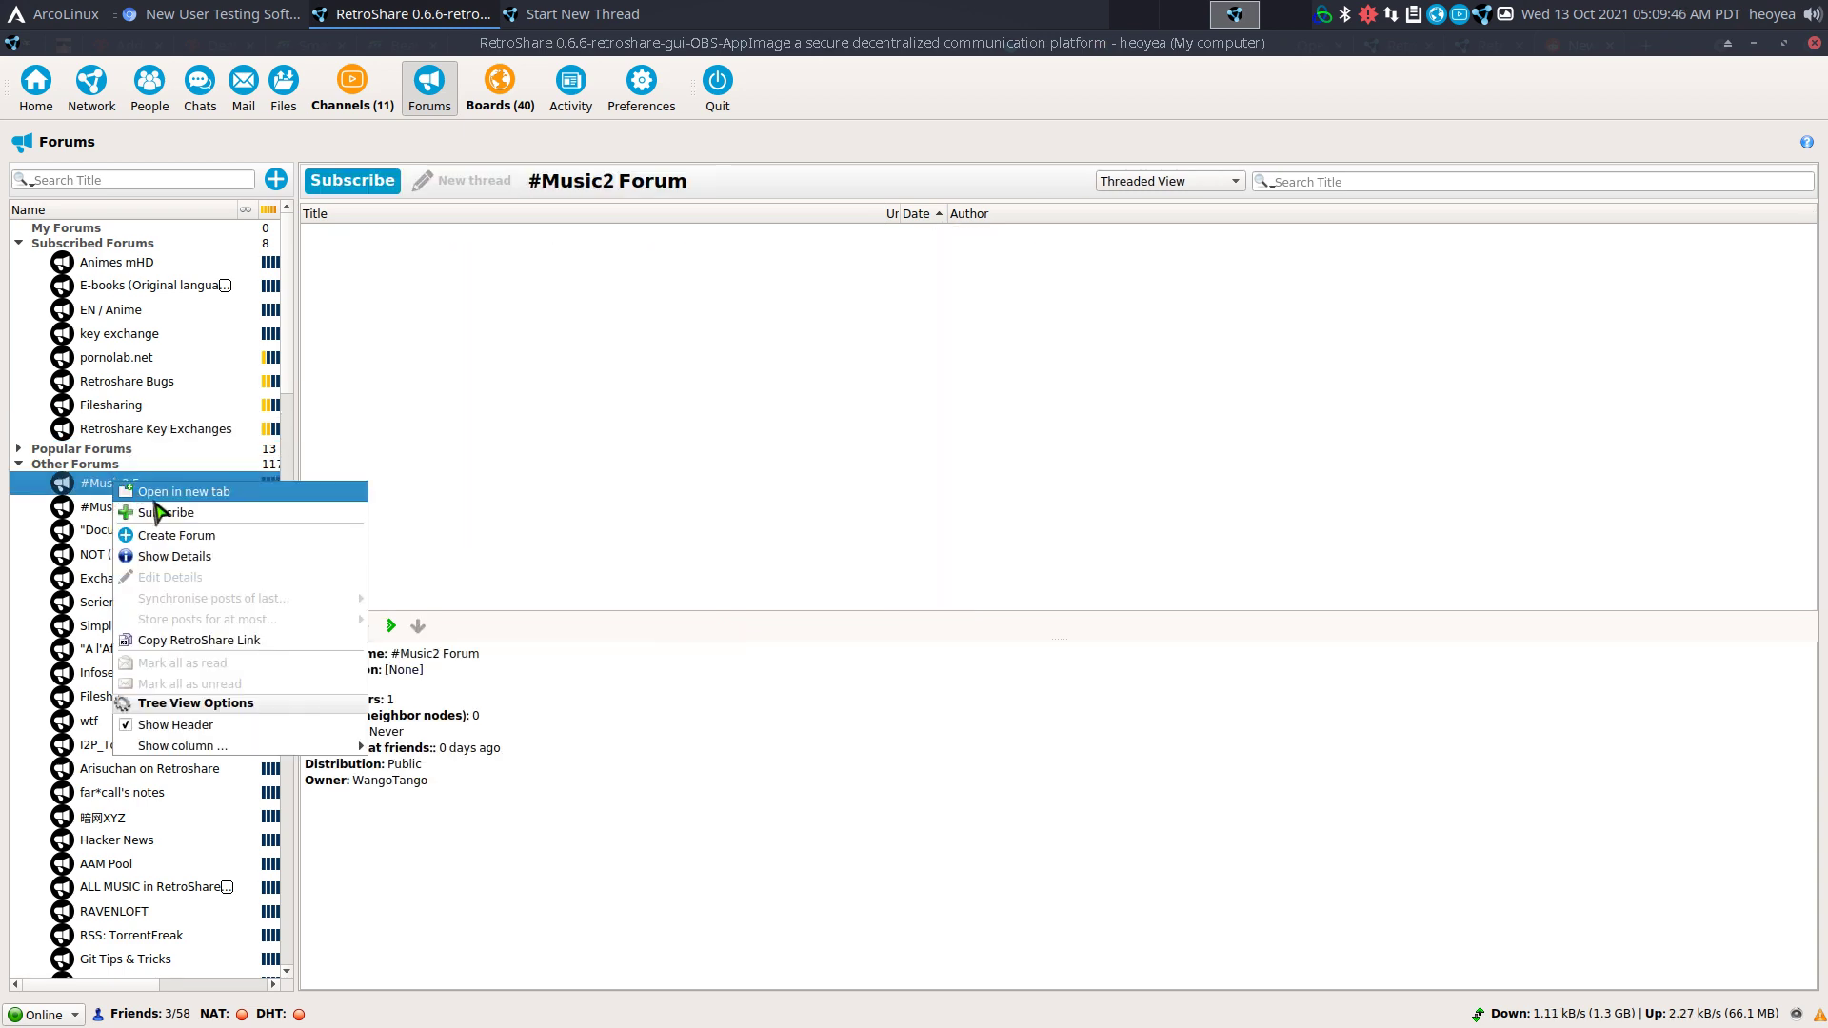
click(190, 431)
click(190, 431)
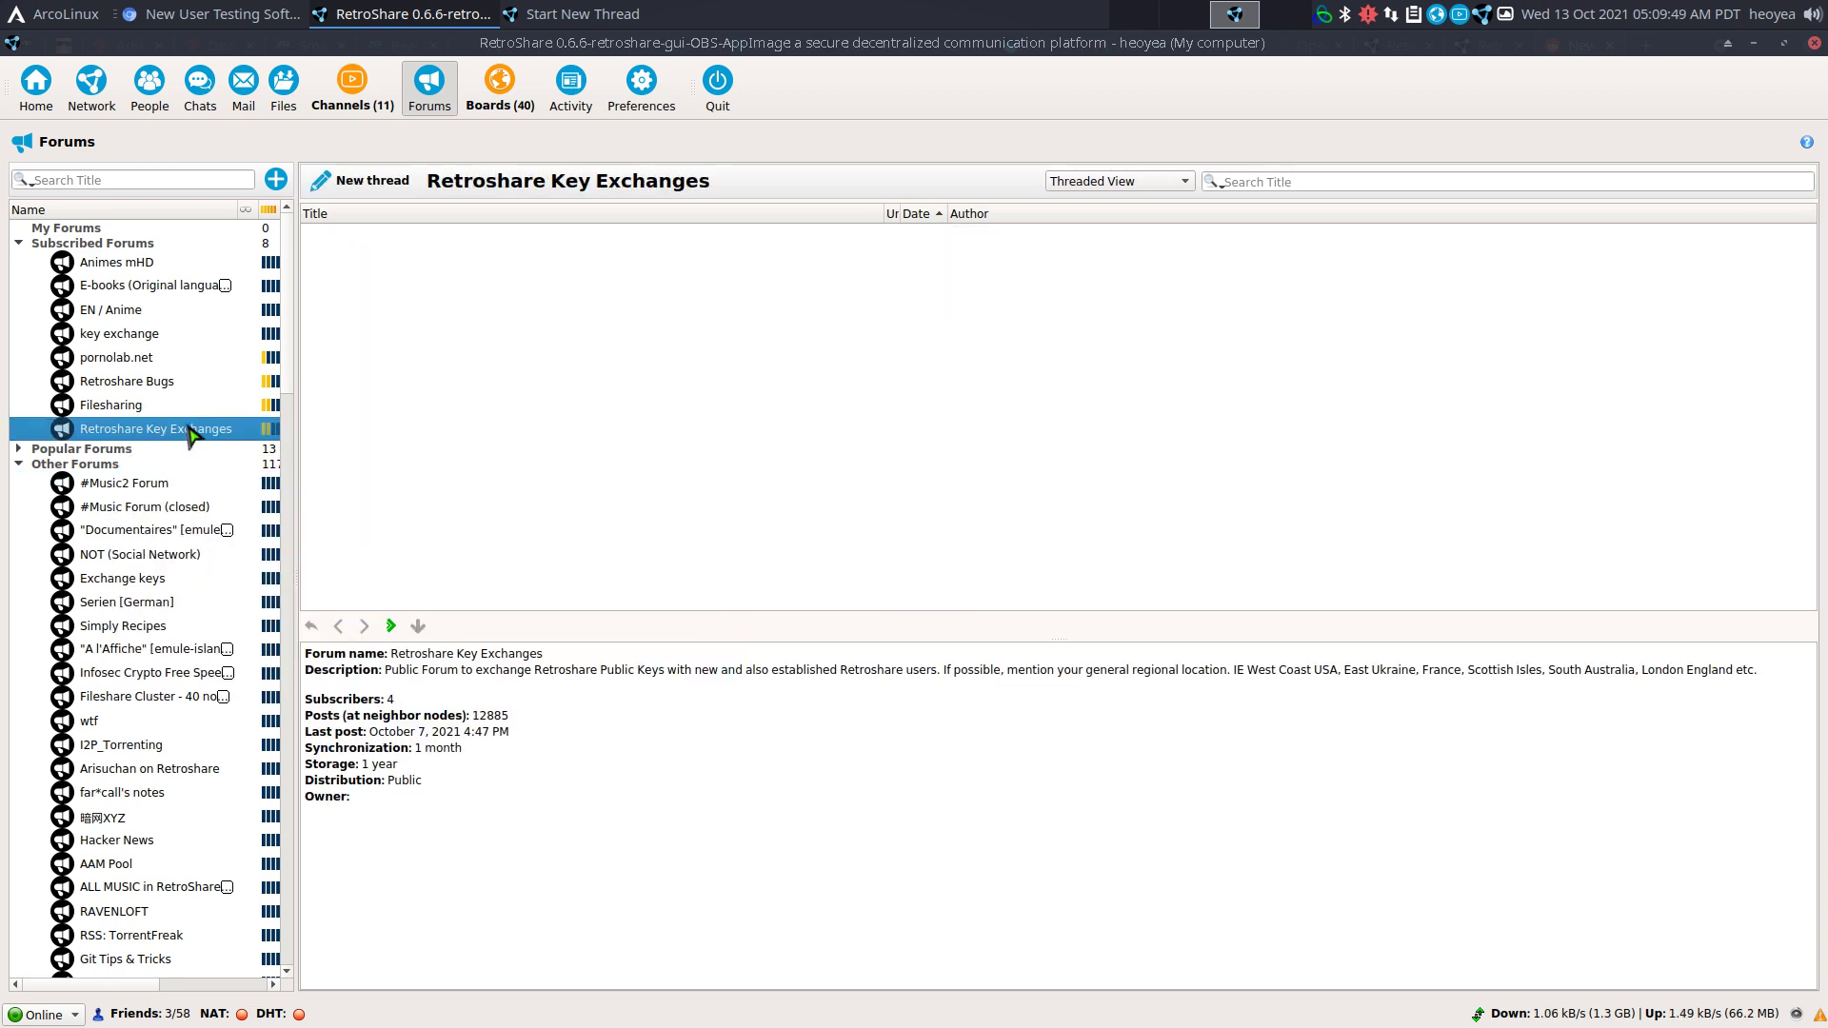
click(374, 183)
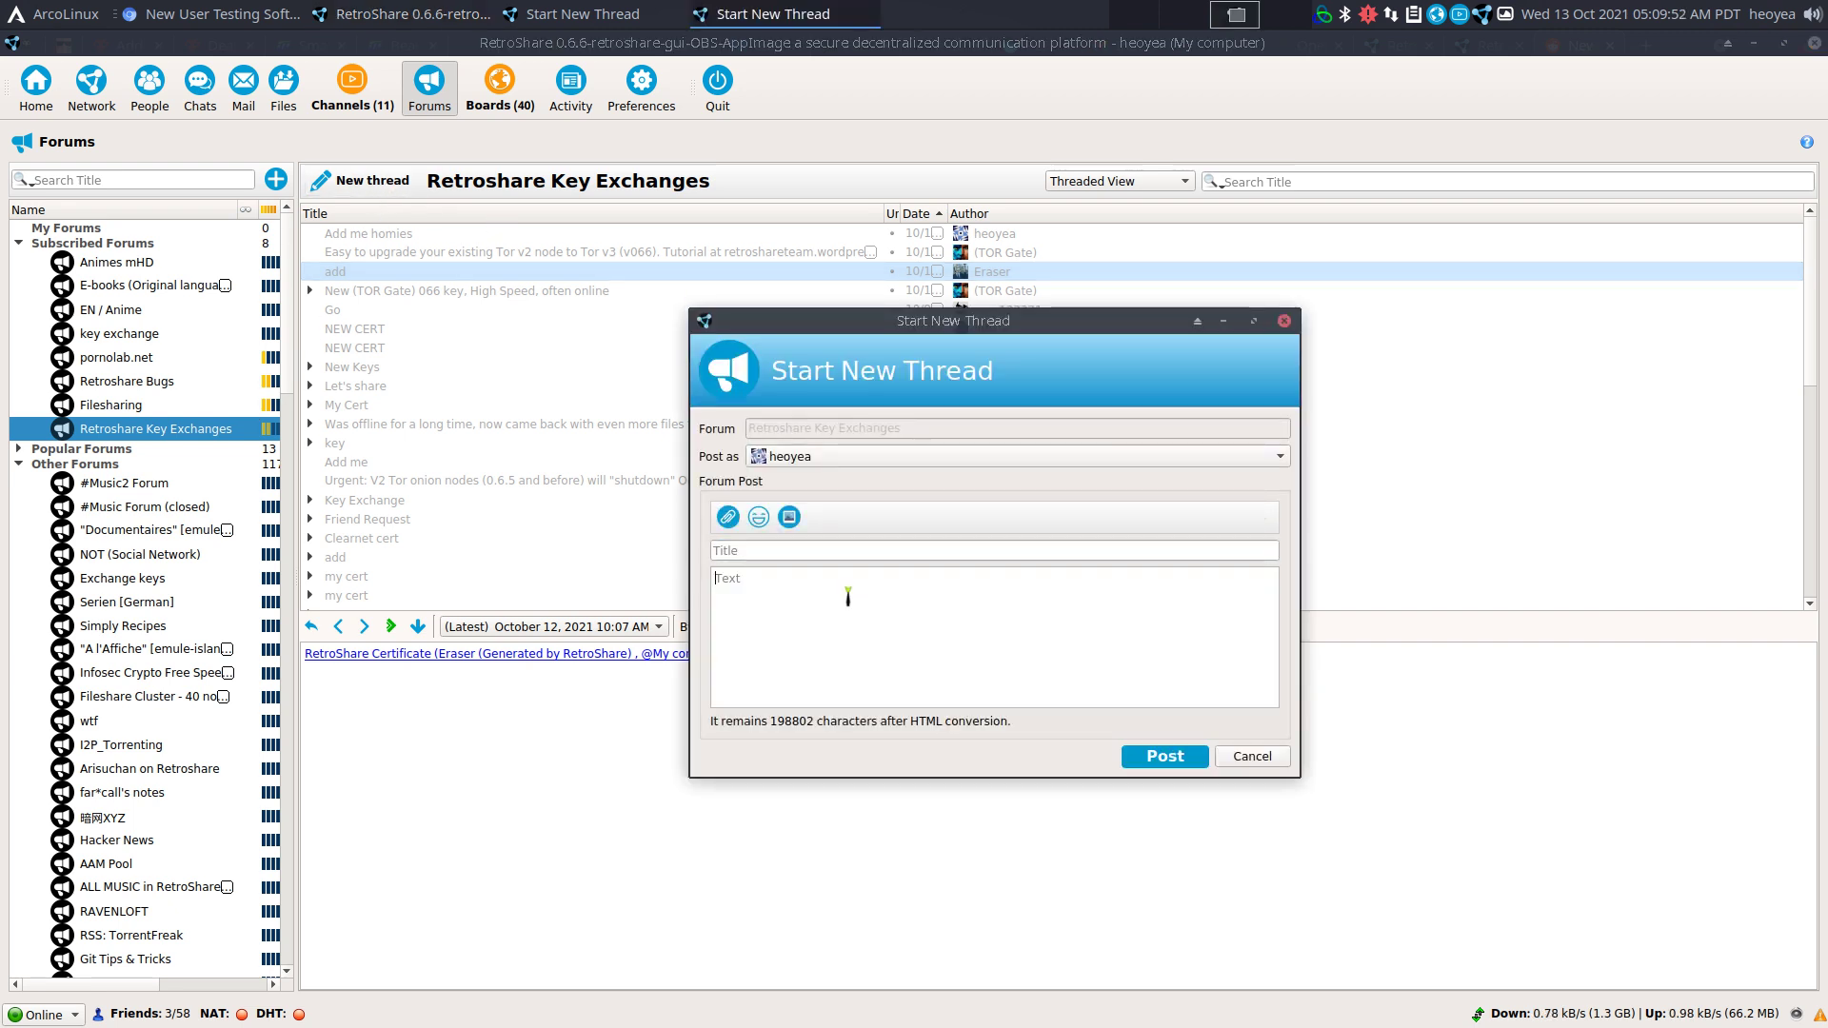
click(779, 631)
text(ABCit7HJ/ ESIXPBttW37KnKUAxQgExWjCE4nXJiAQiZGgMvPSY2bGwEGaGVveWVhkwZkAajAySaSBpdBskzJJgQ DJ7A+)
click(1266, 762)
click(1090, 556)
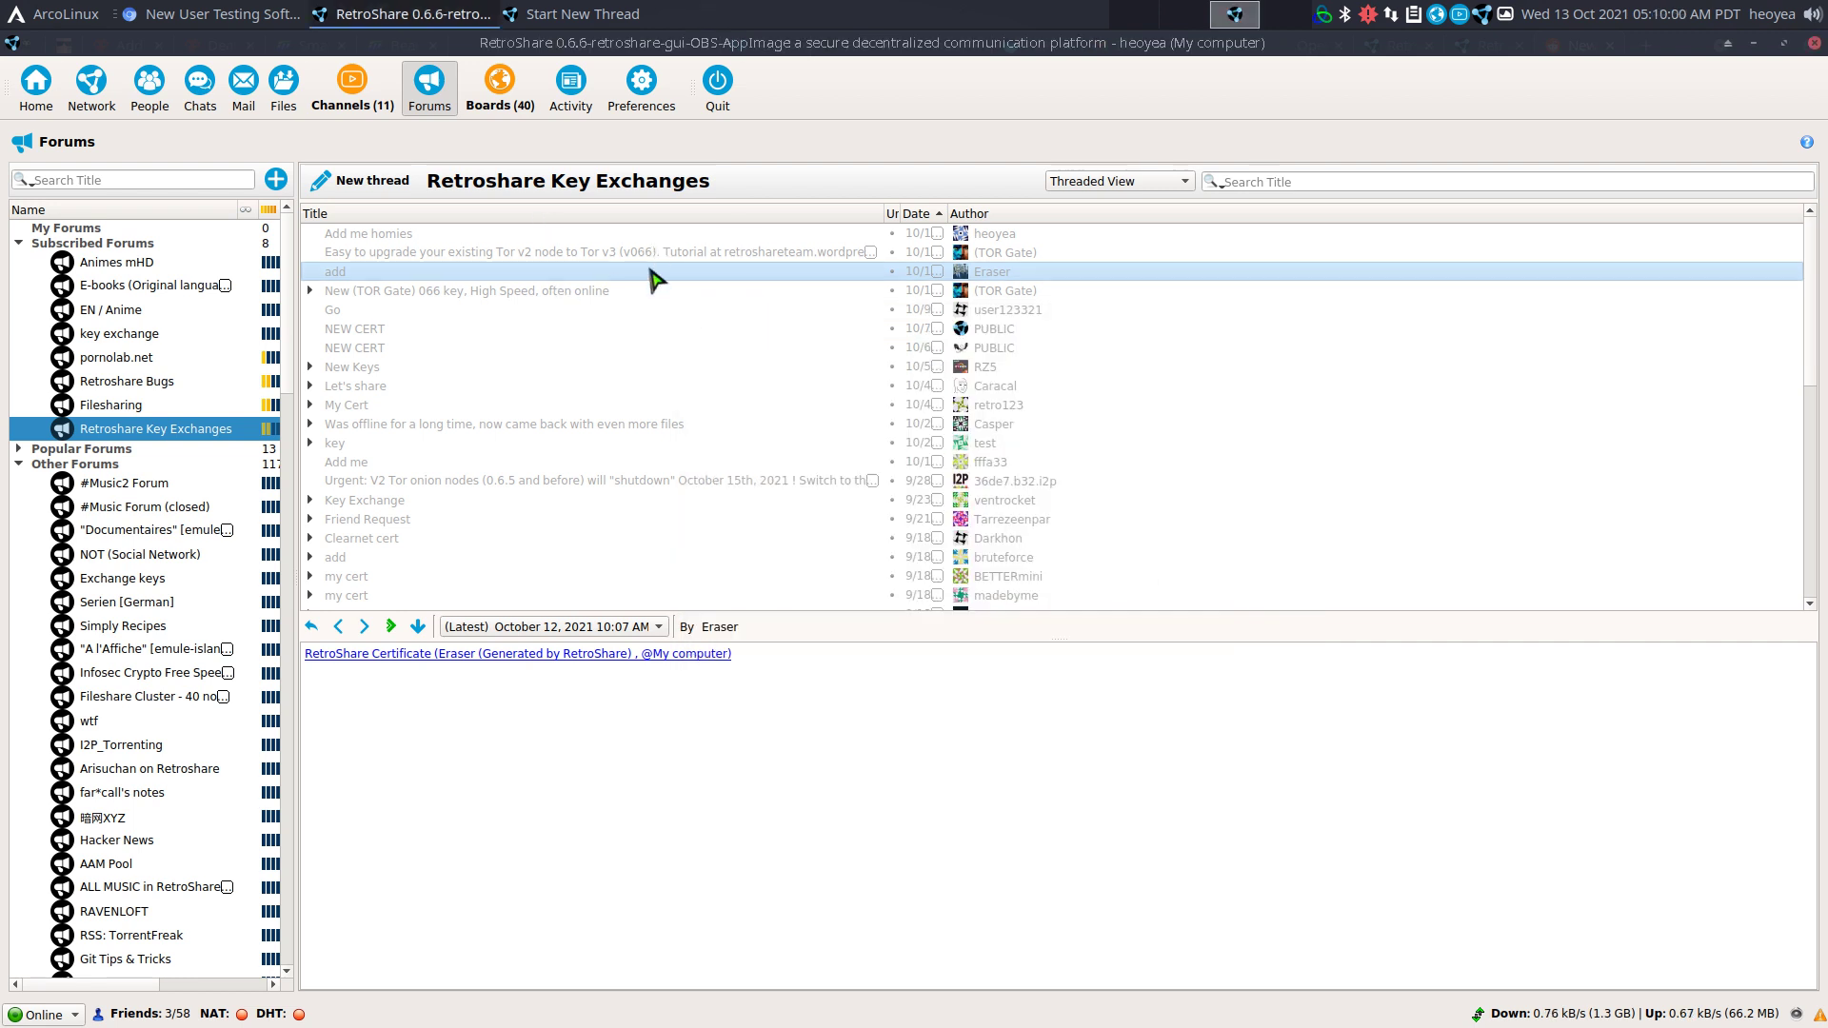
click(553, 238)
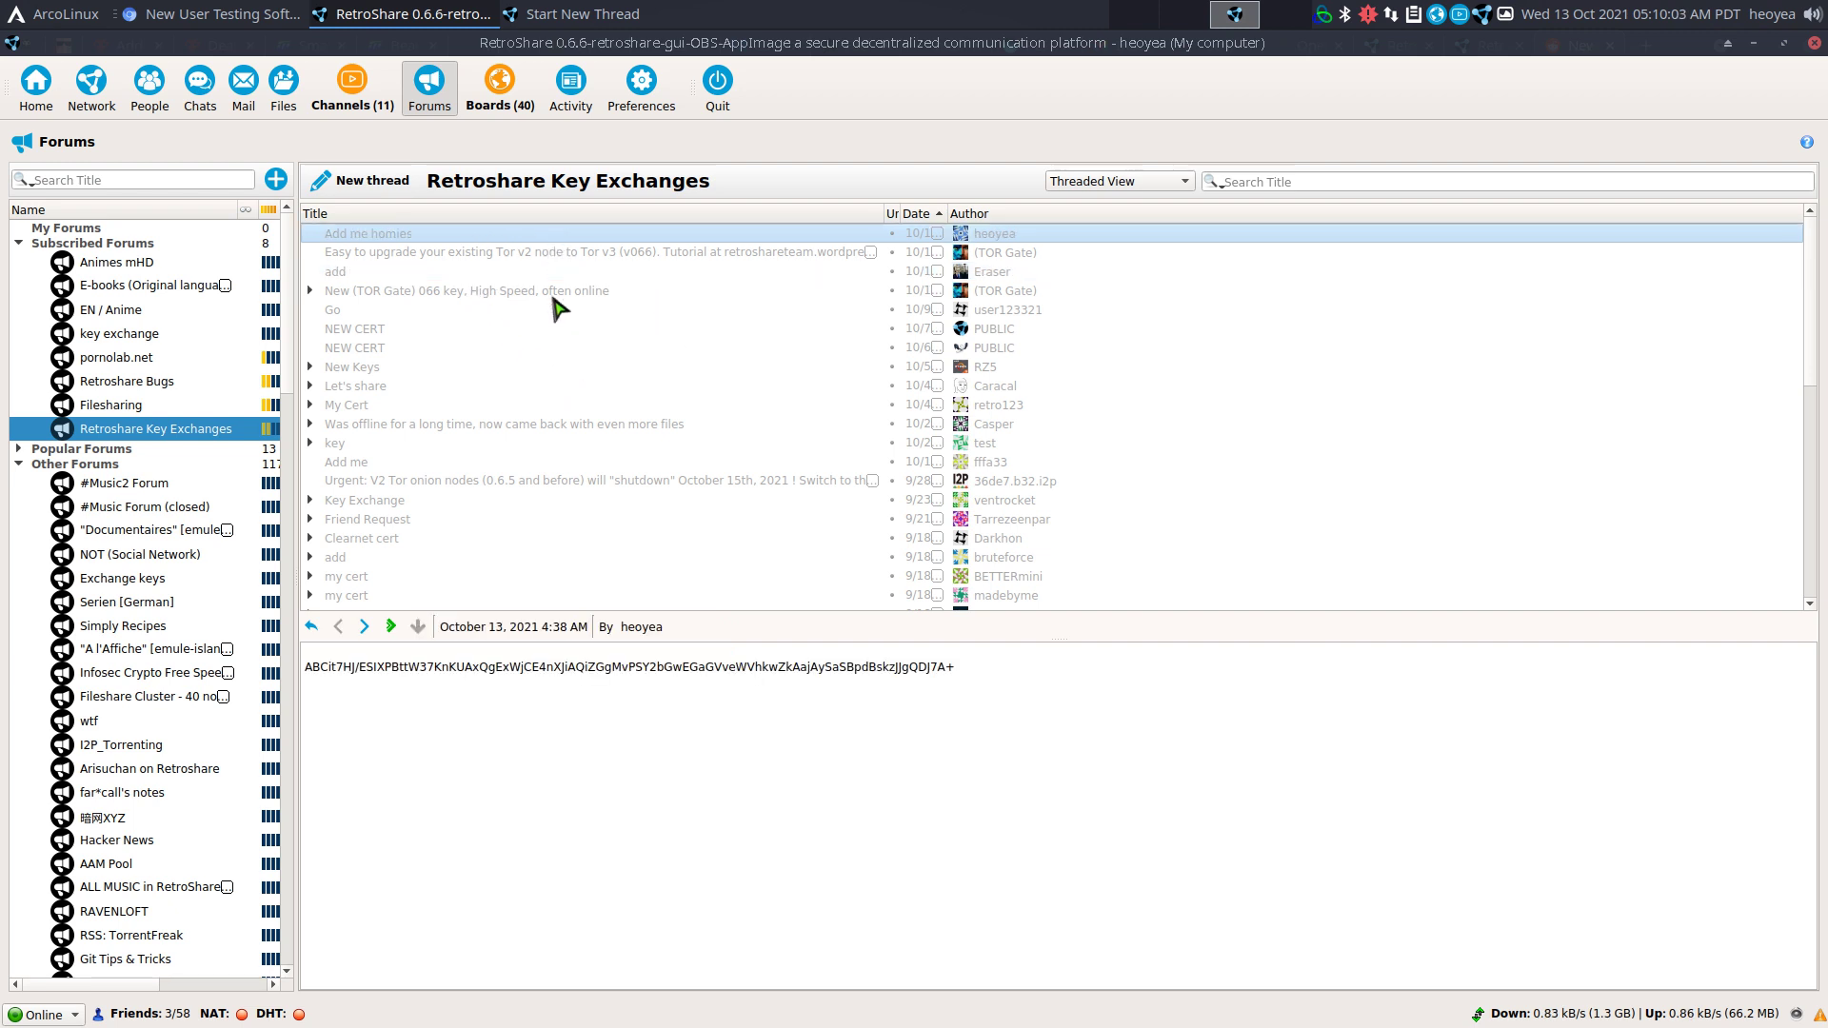
click(398, 271)
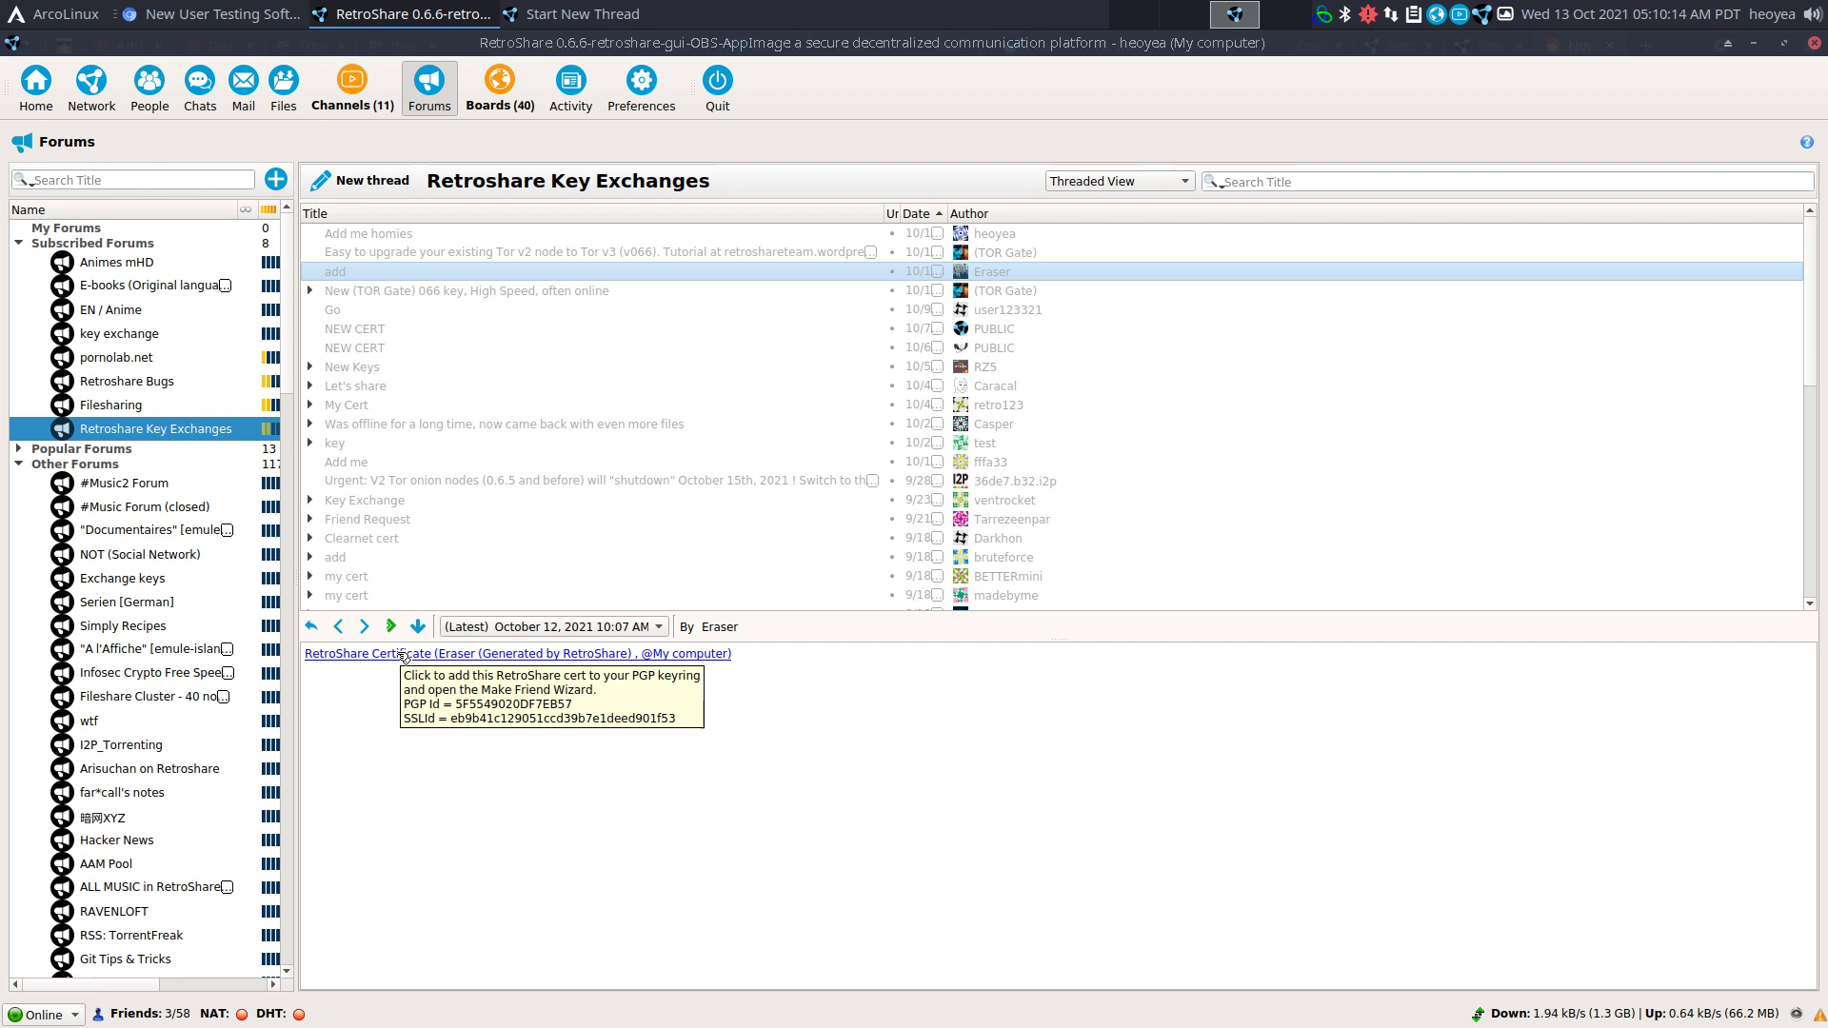
Add the key-exchange thread's certificate owner as a friend and go to the Boards page.
click(403, 657)
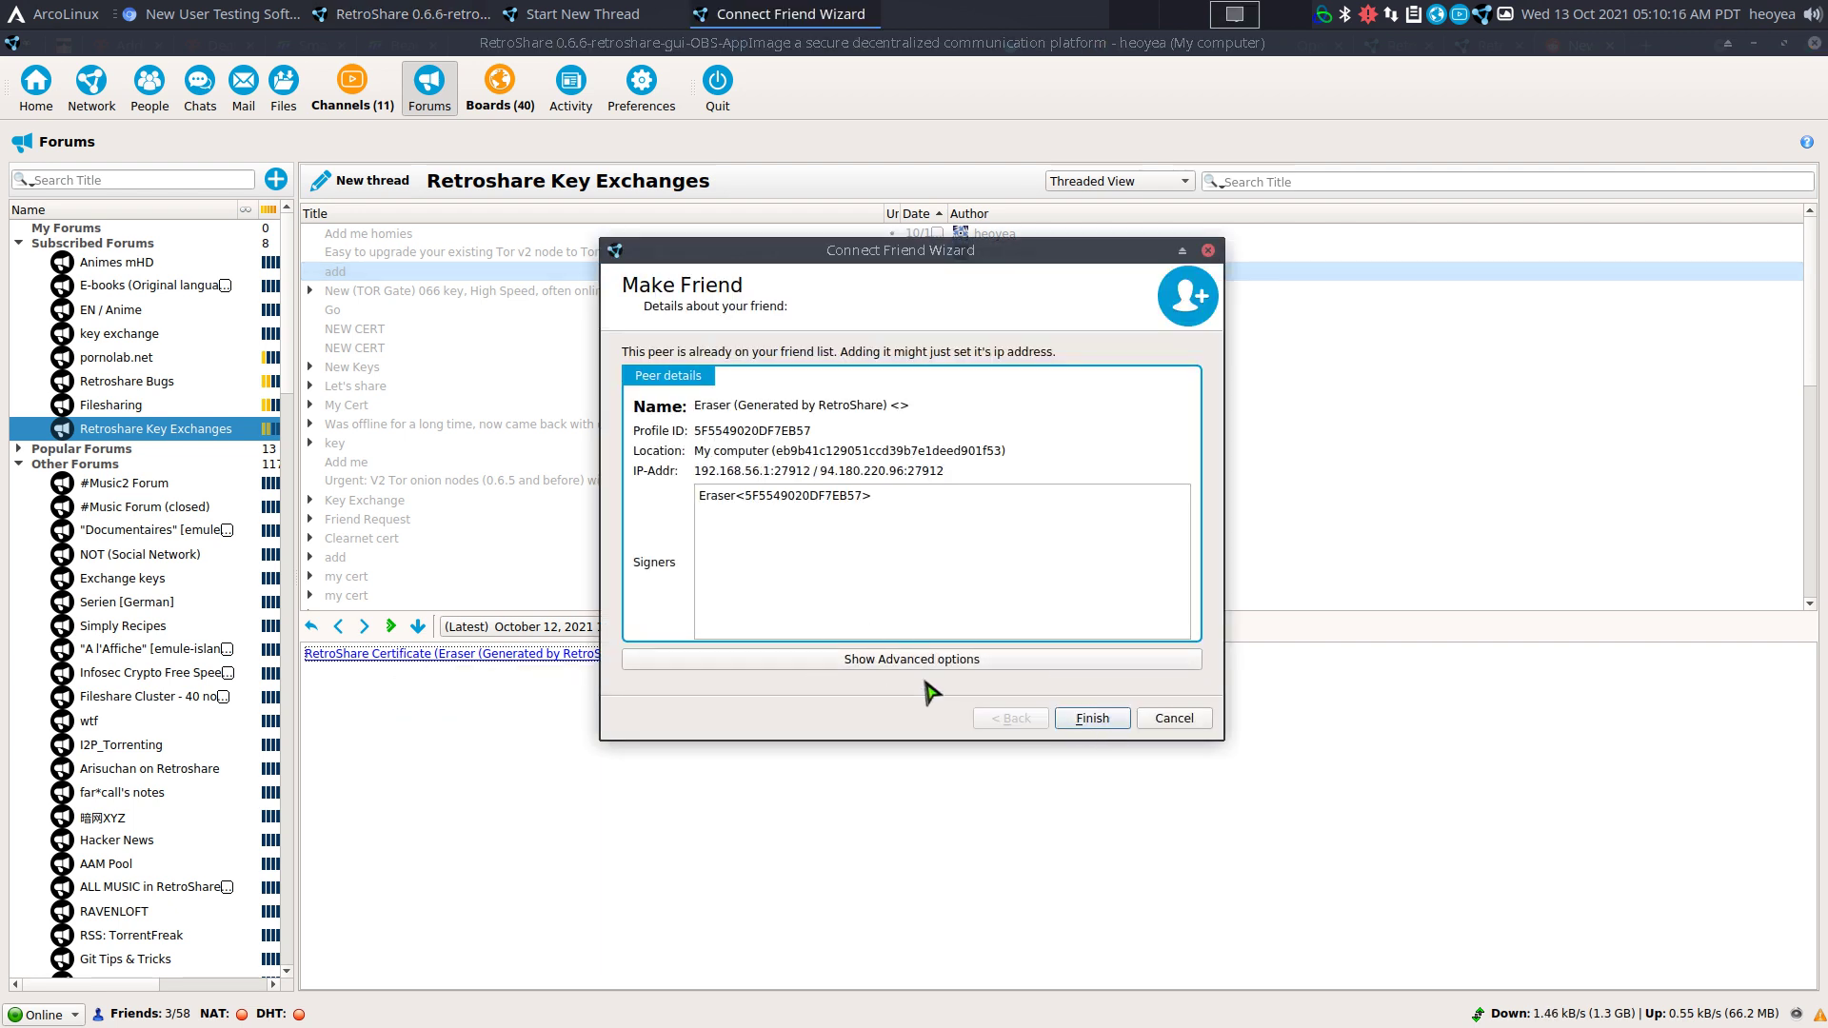
click(1092, 721)
click(1092, 721)
click(1165, 772)
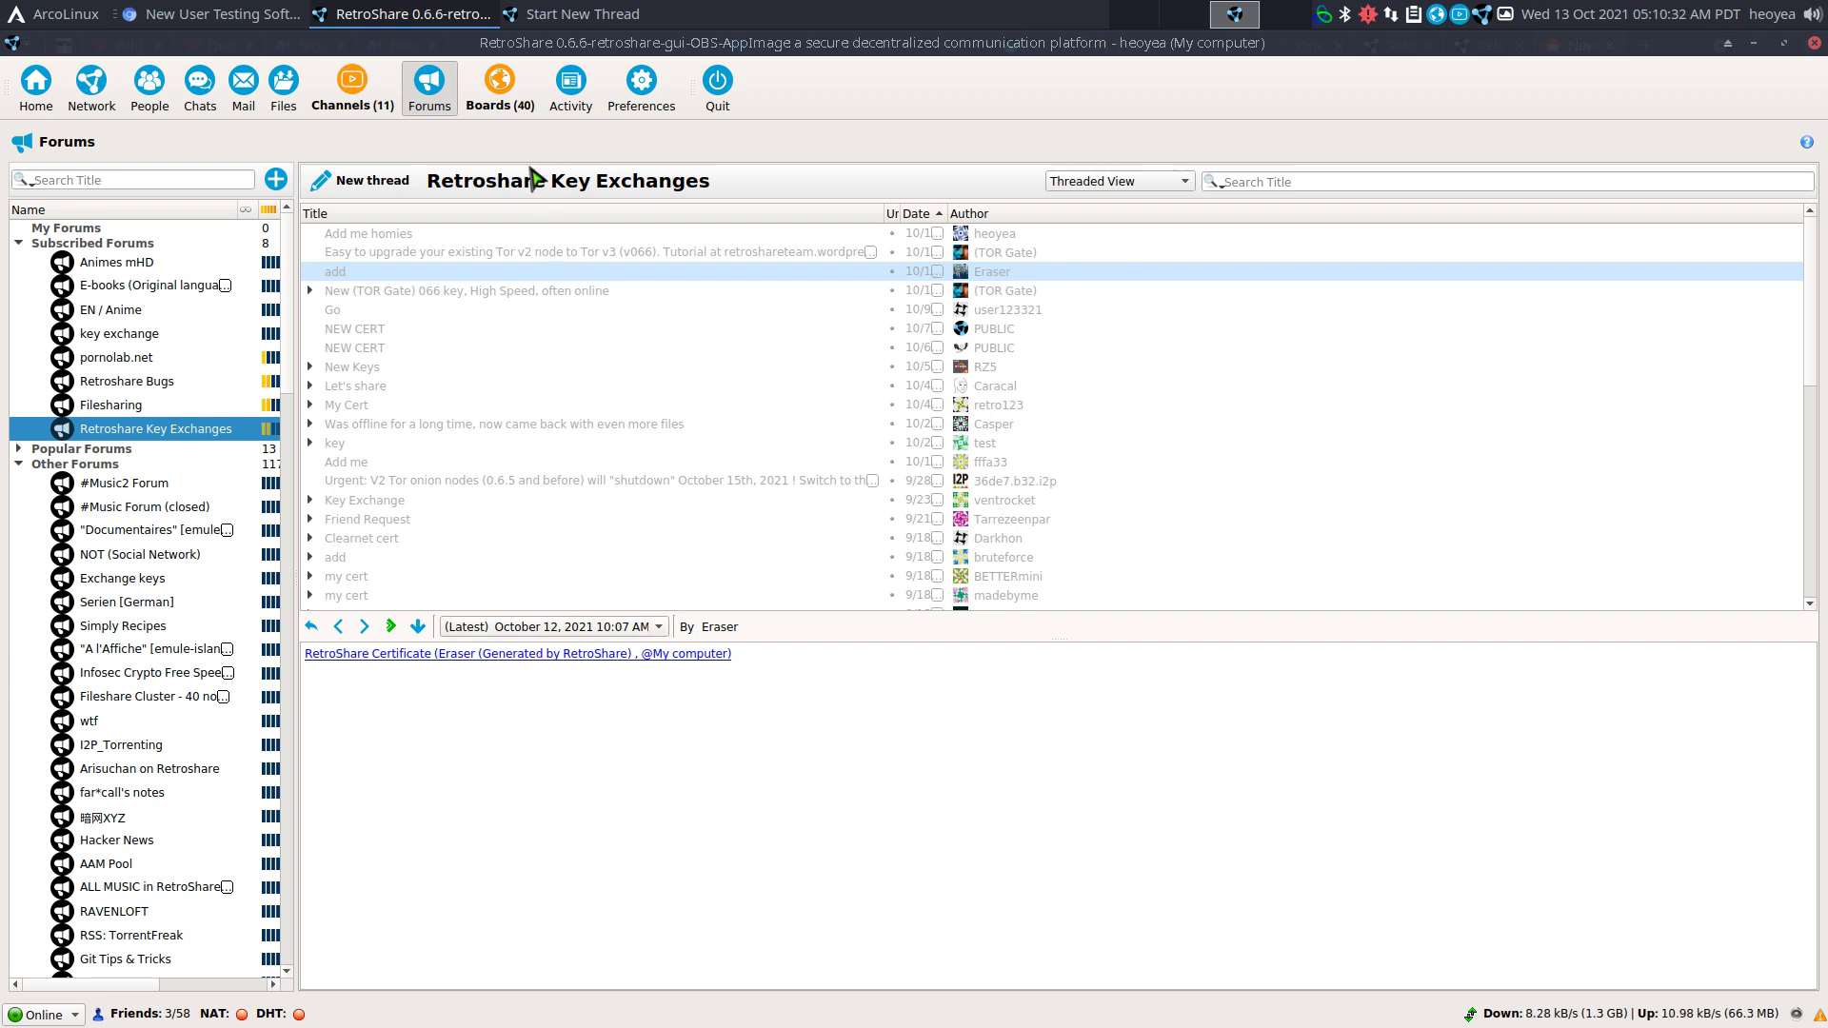
click(502, 90)
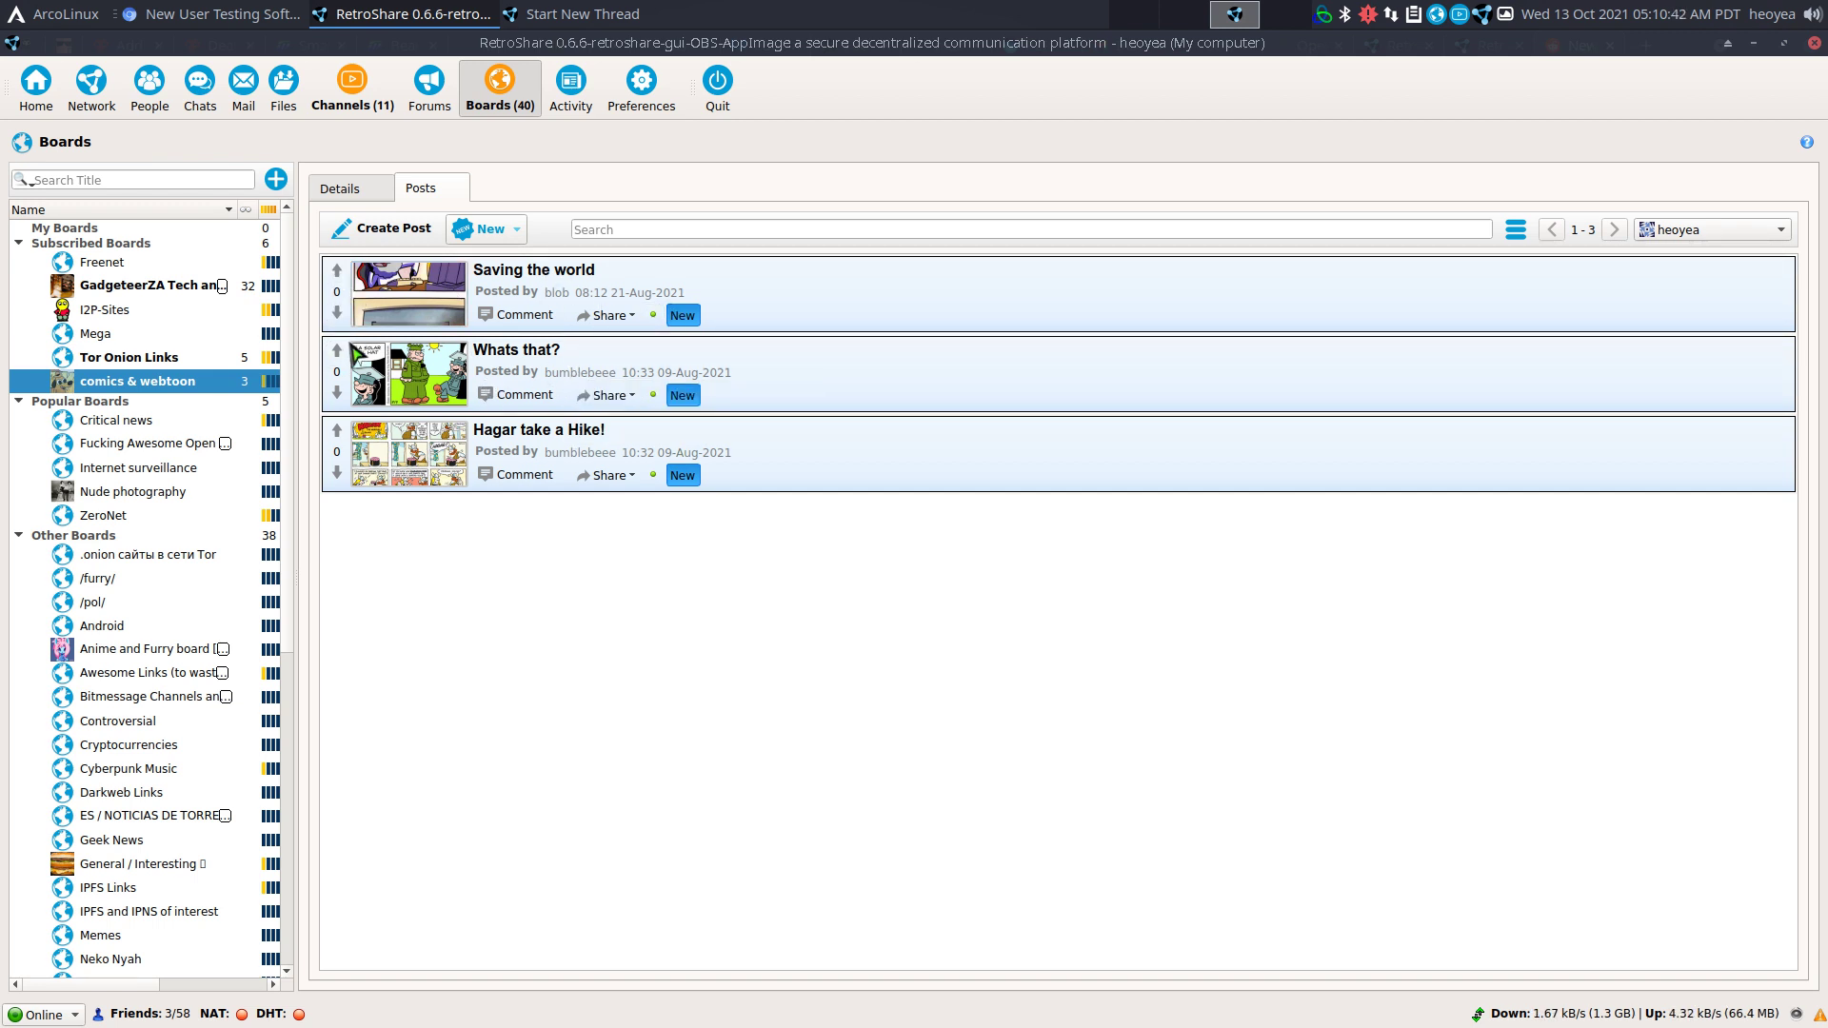
Review the context menus of the Critical news and comics & webtoon boards without choosing anything.
right_click(125, 420)
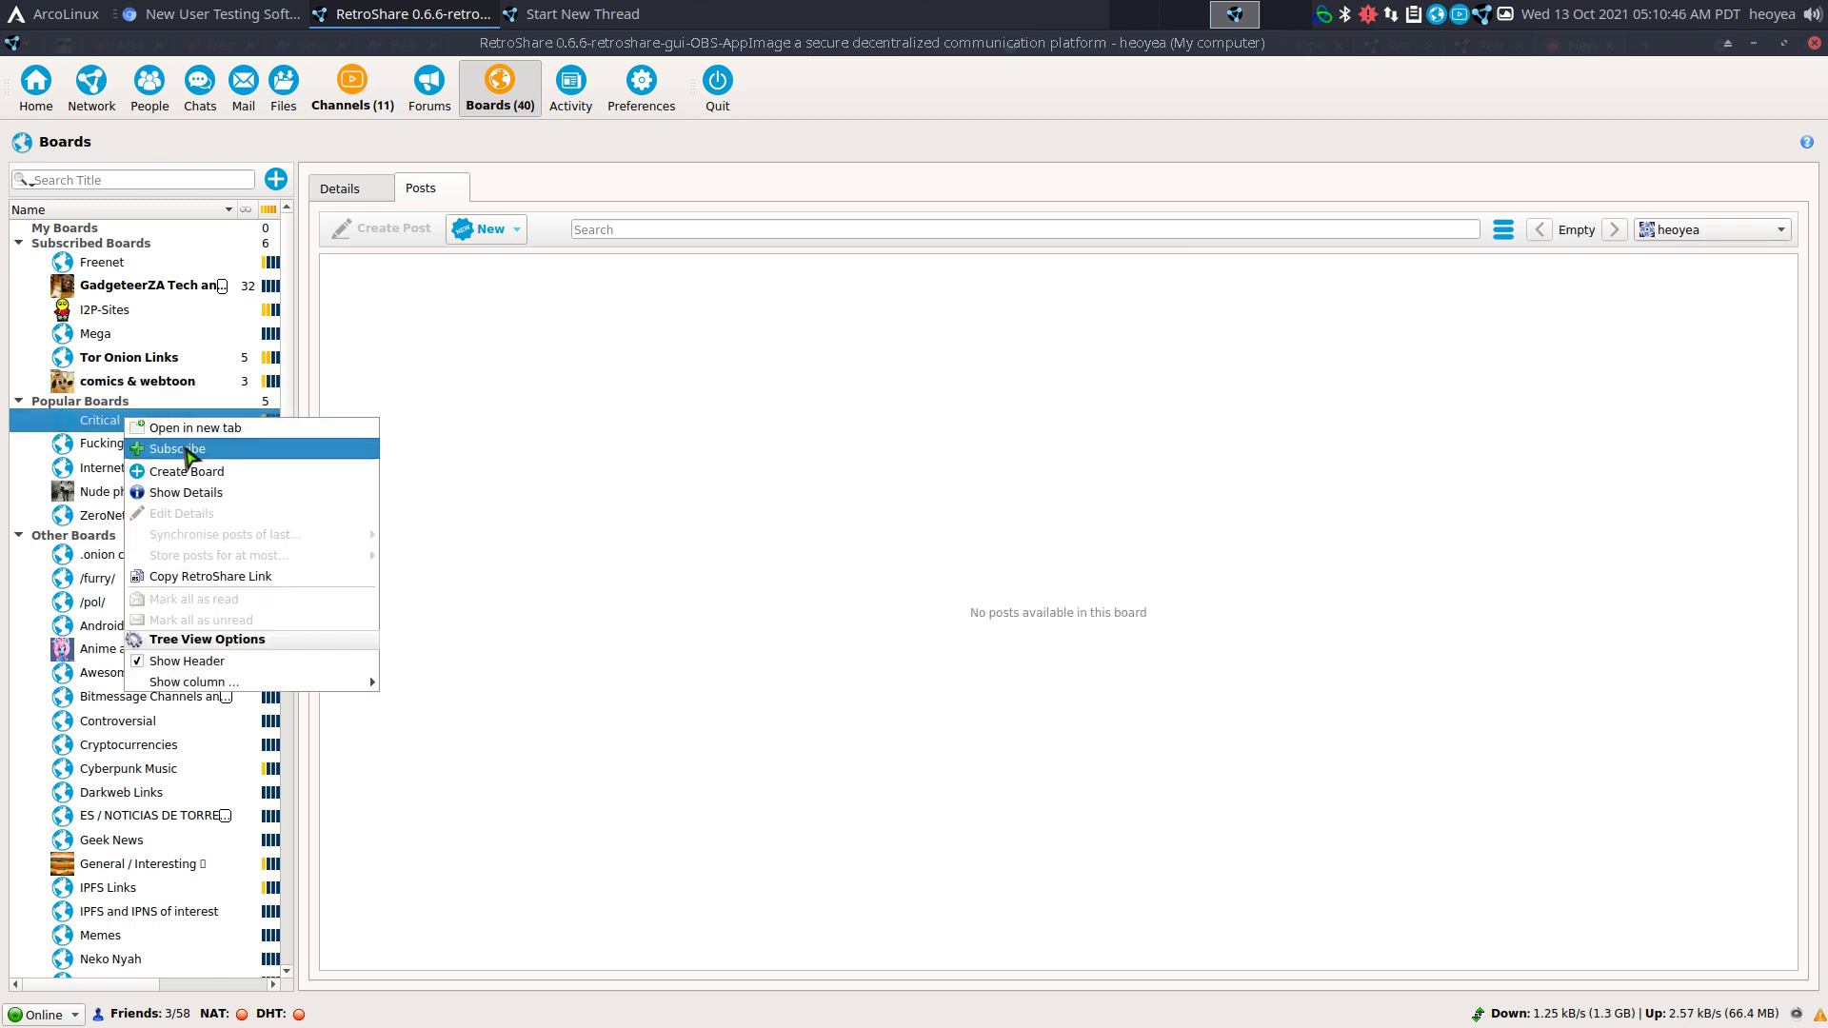
click(514, 377)
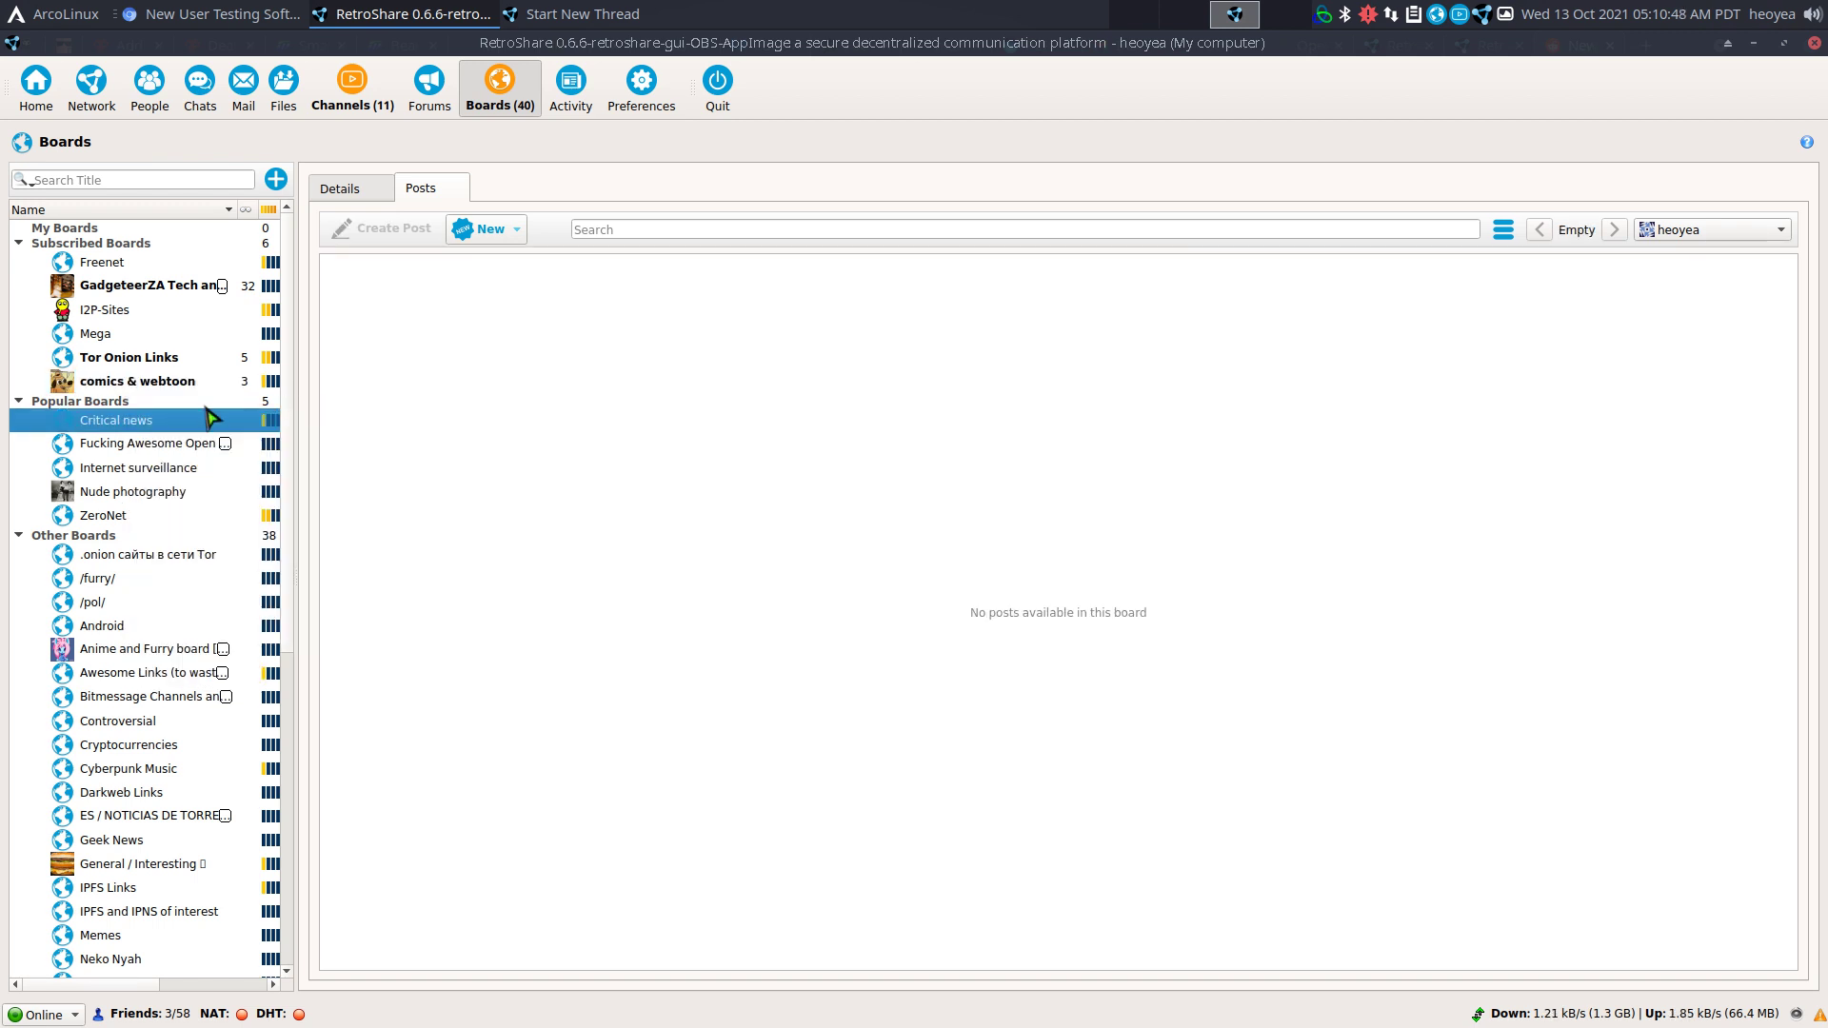
click(149, 380)
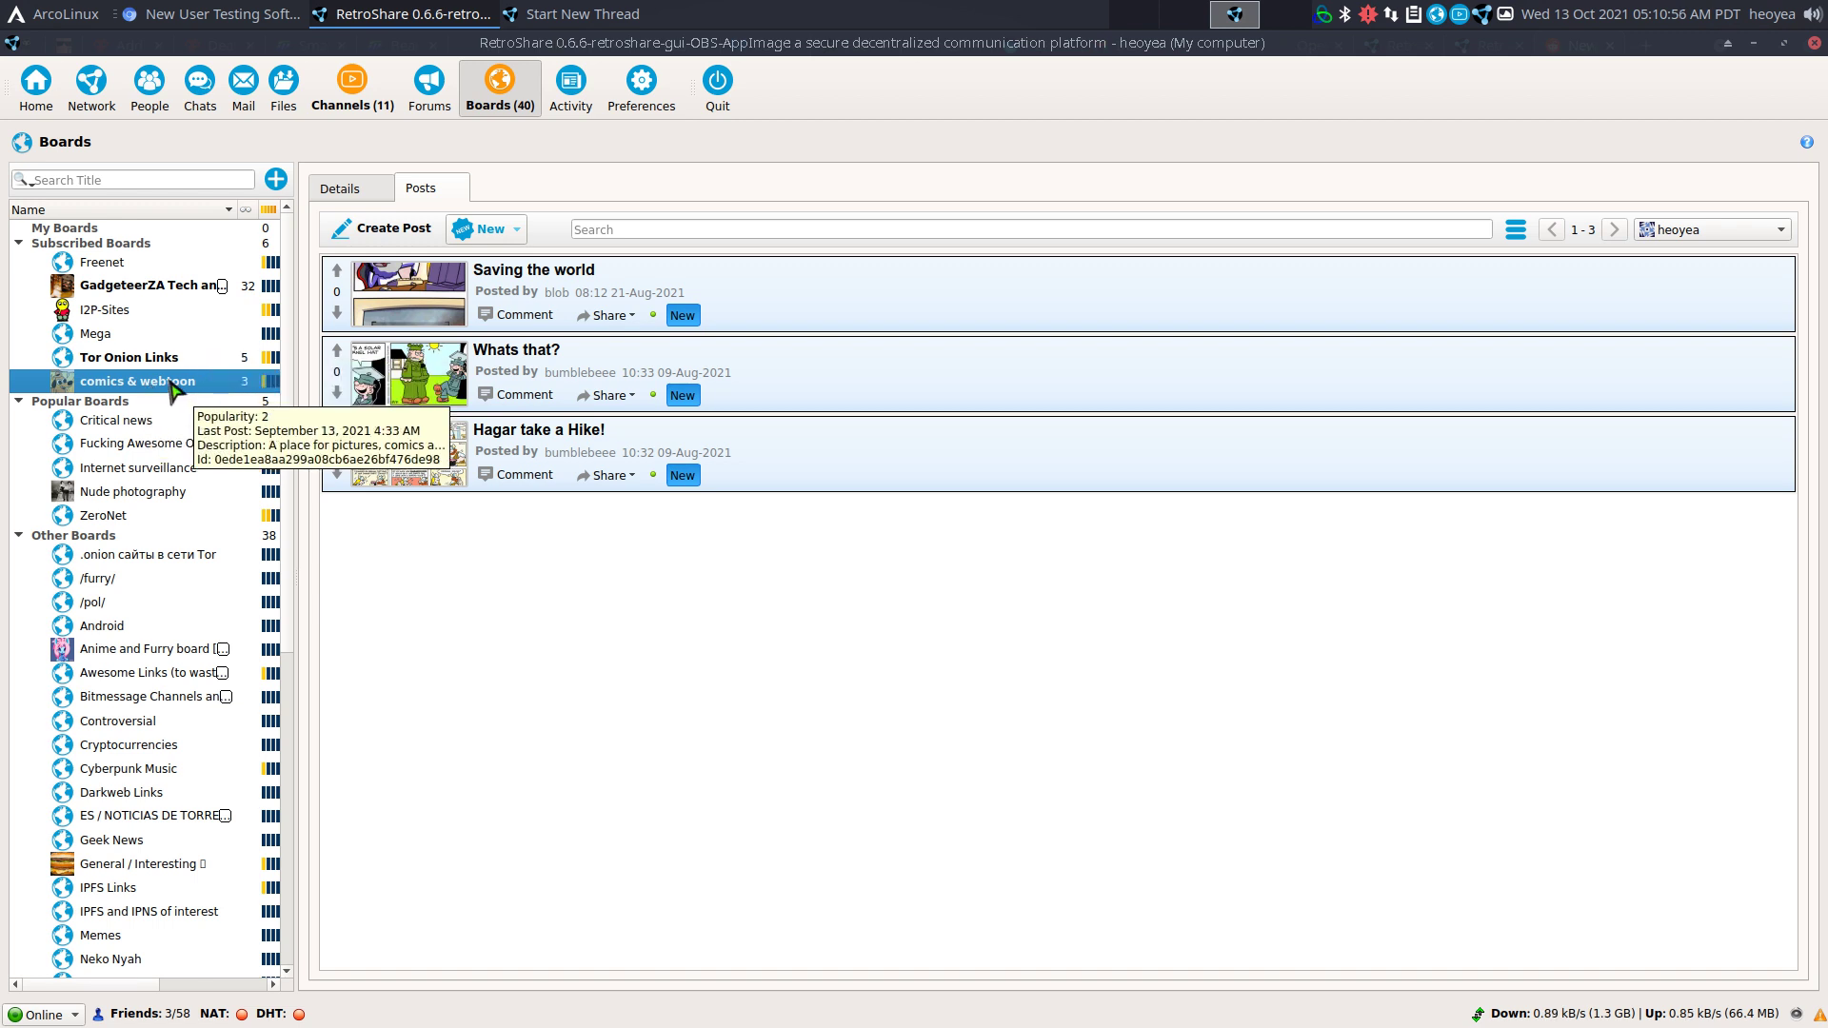
right_click(174, 386)
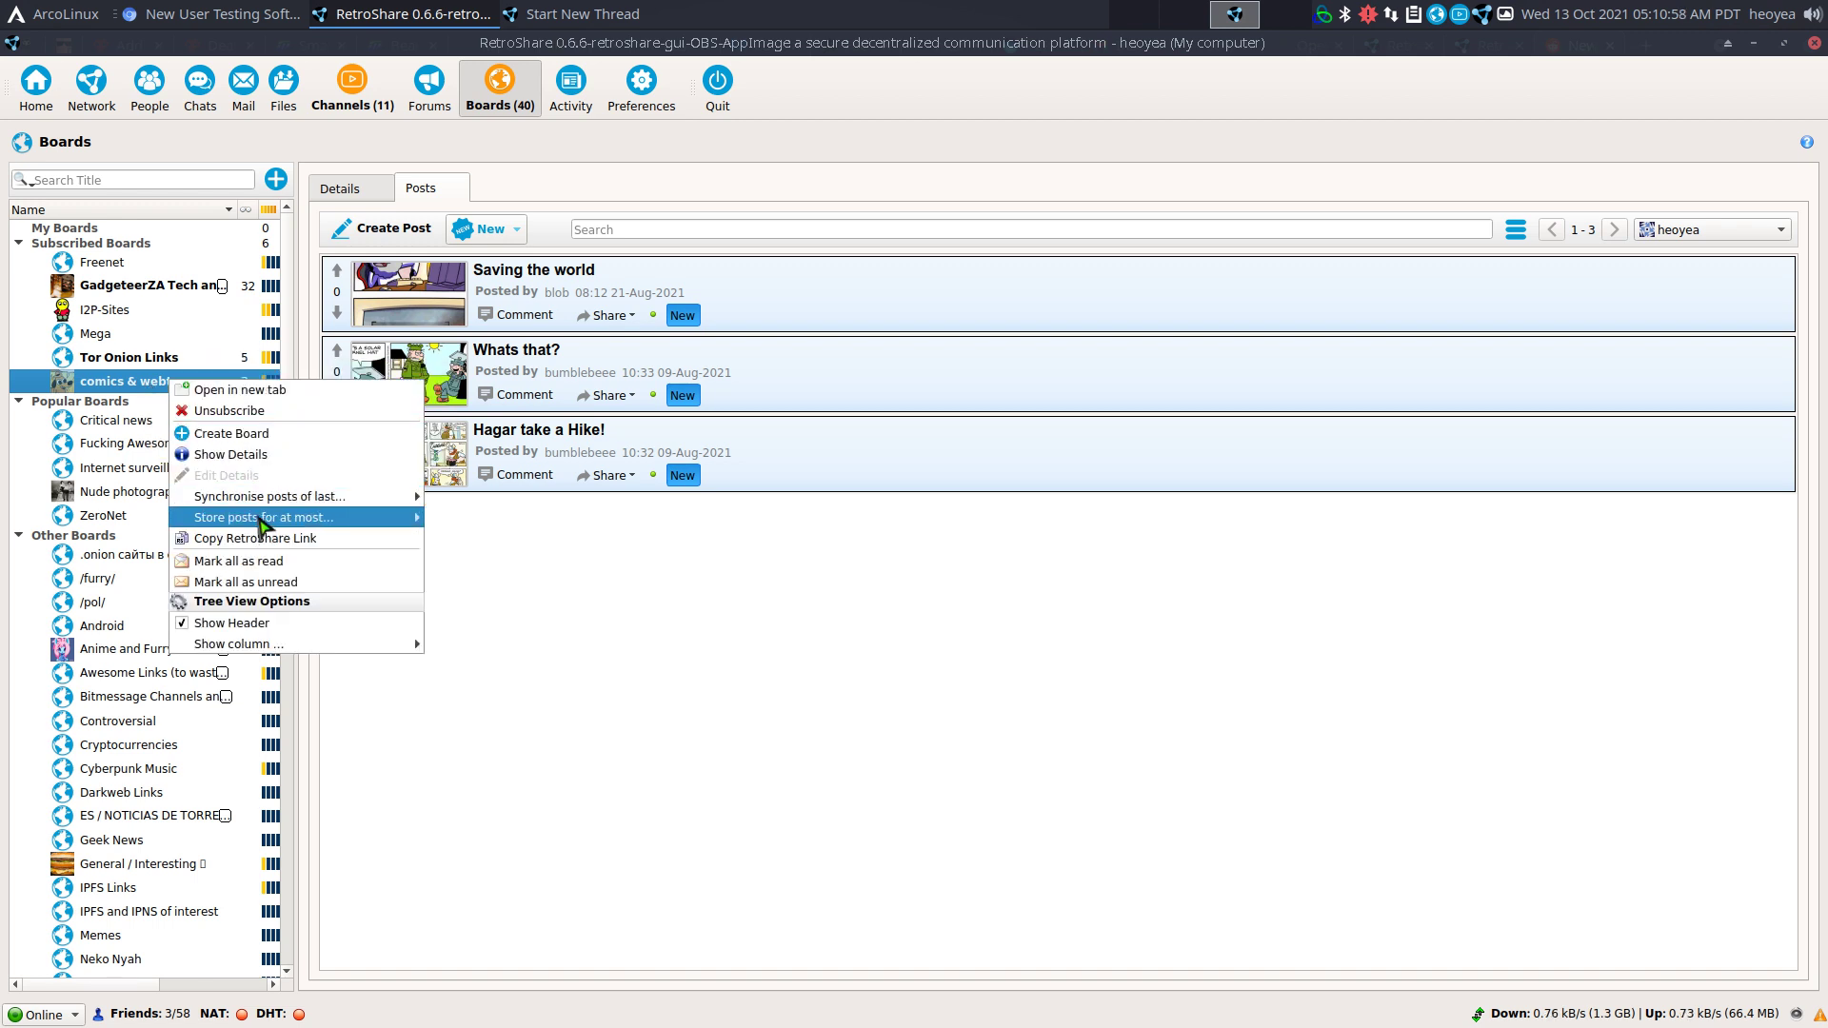
mouse_move(323, 497)
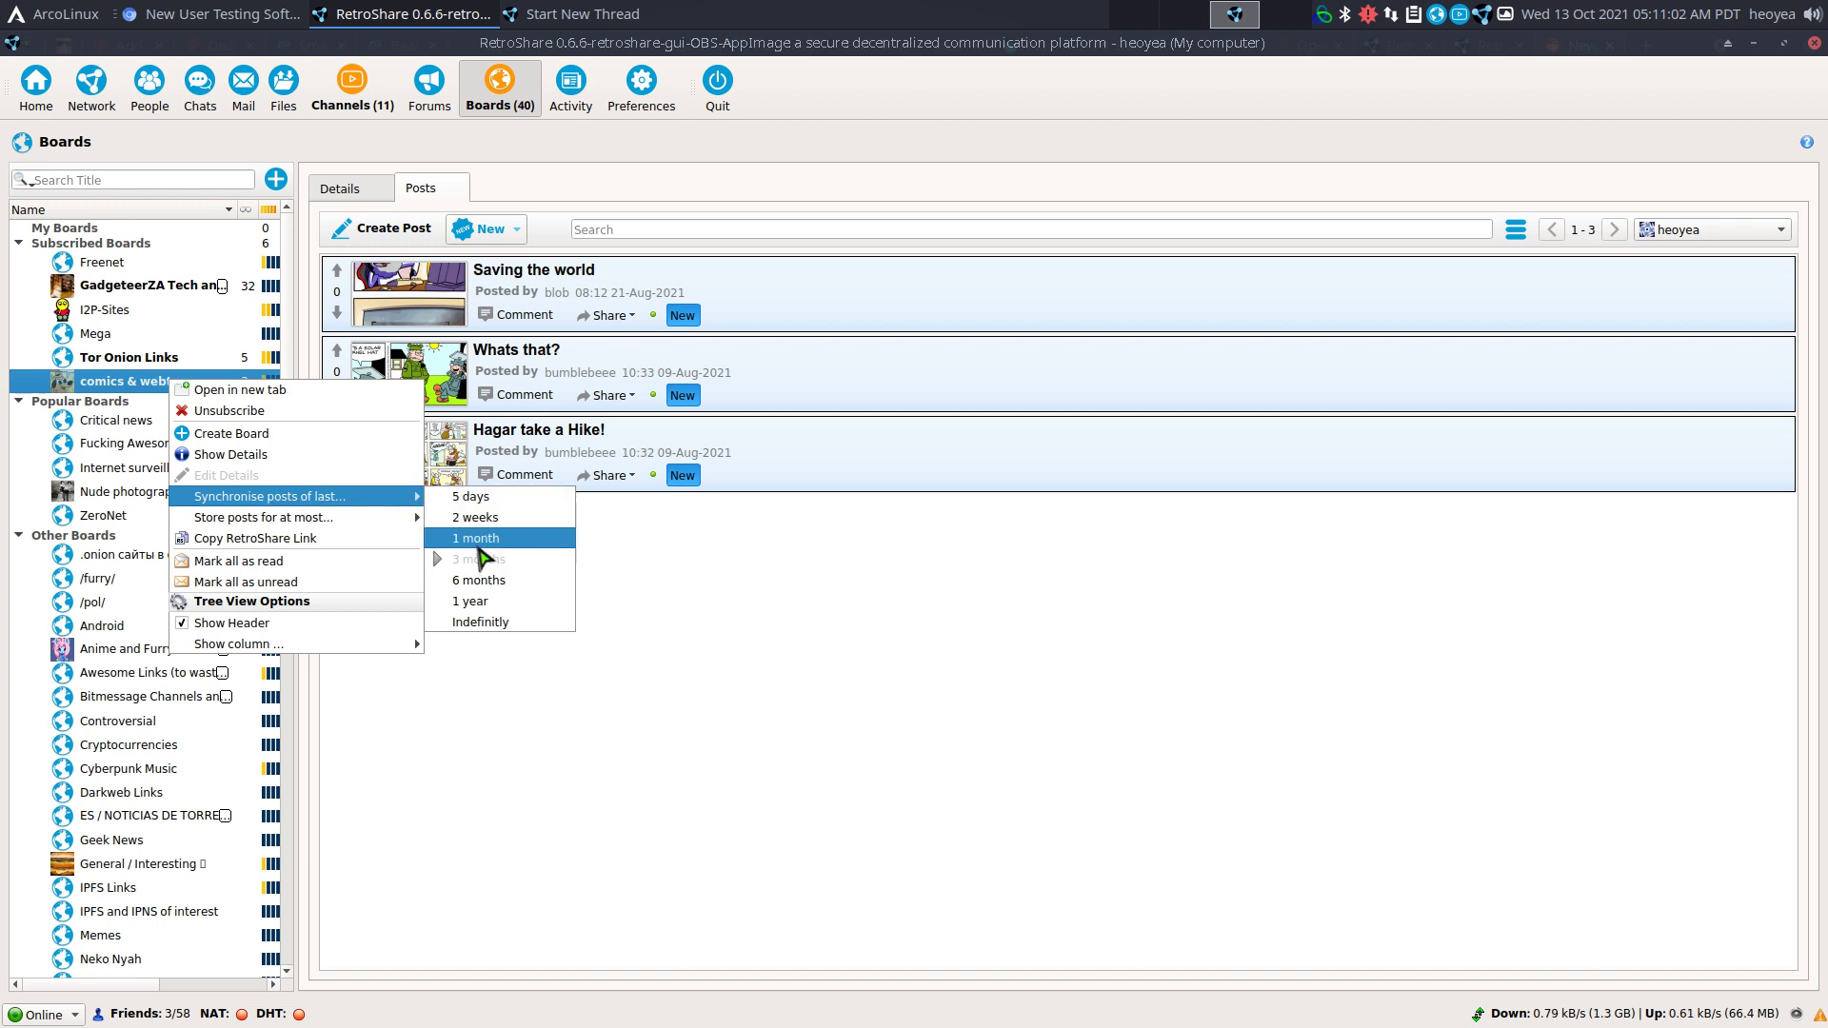
click(692, 530)
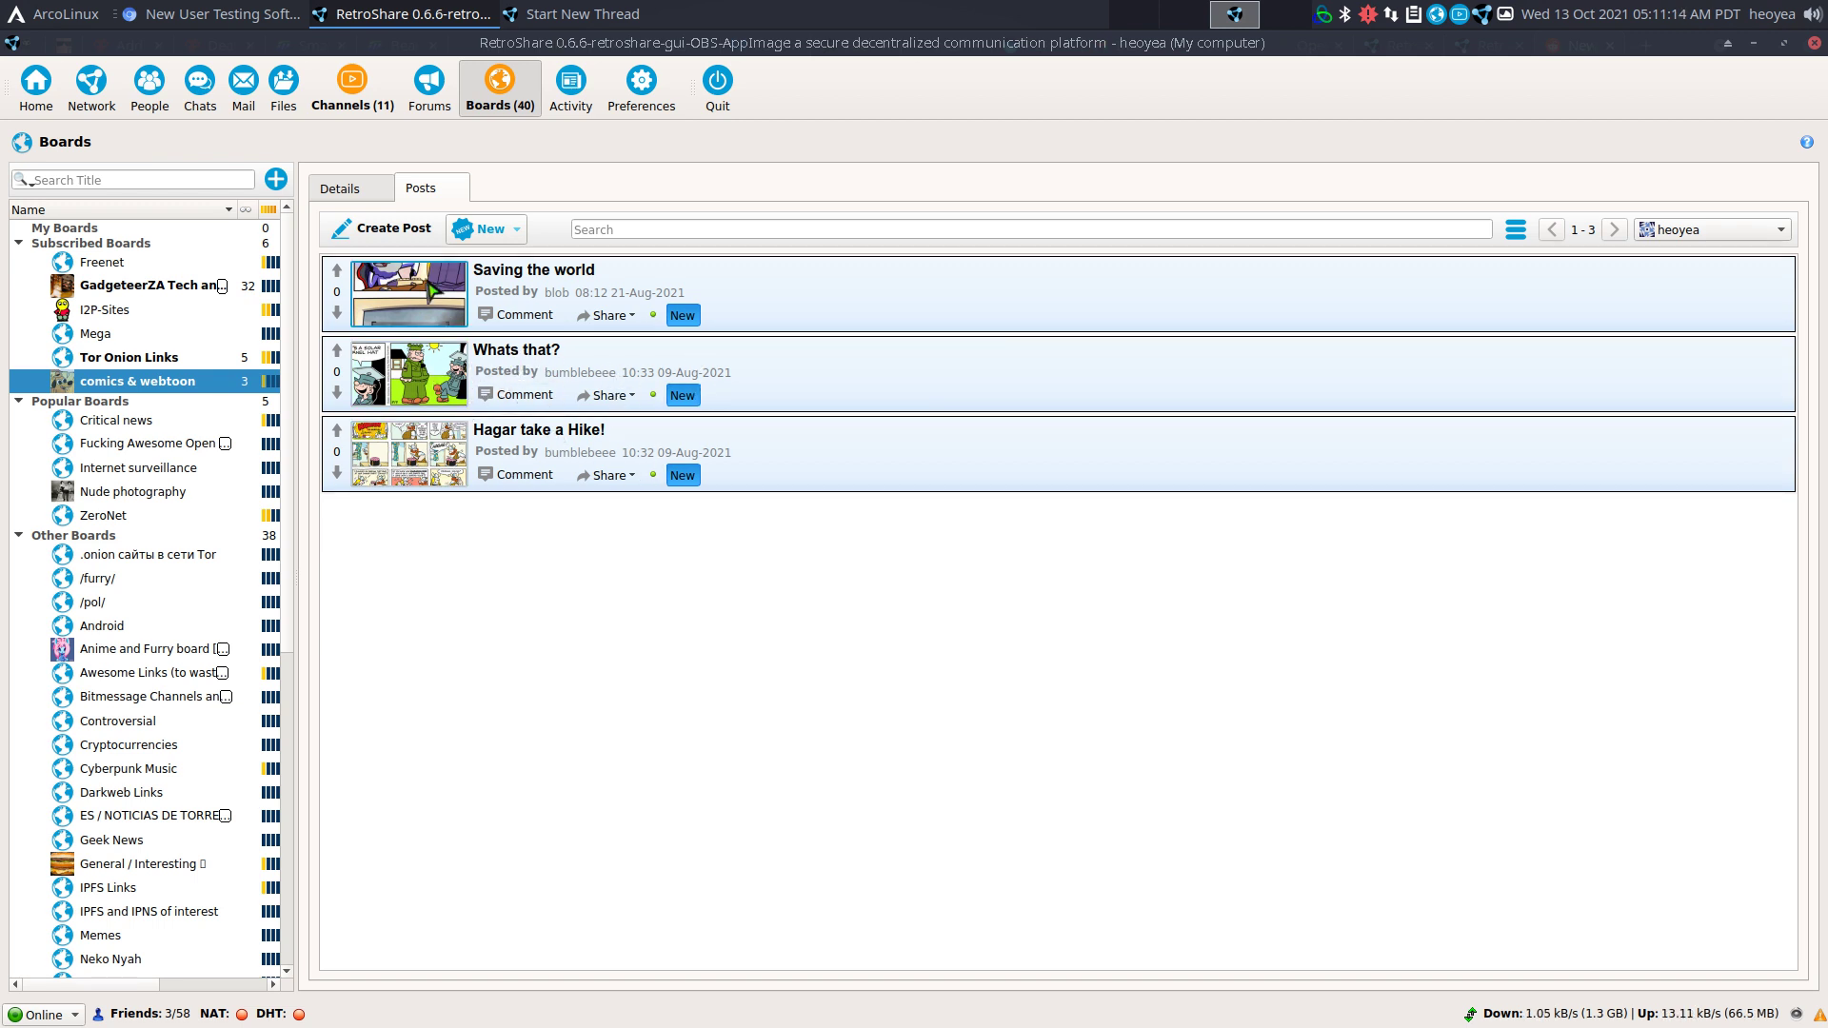
View the Tor Onion Links board, then go back to the comics & webtoon board.
click(195, 359)
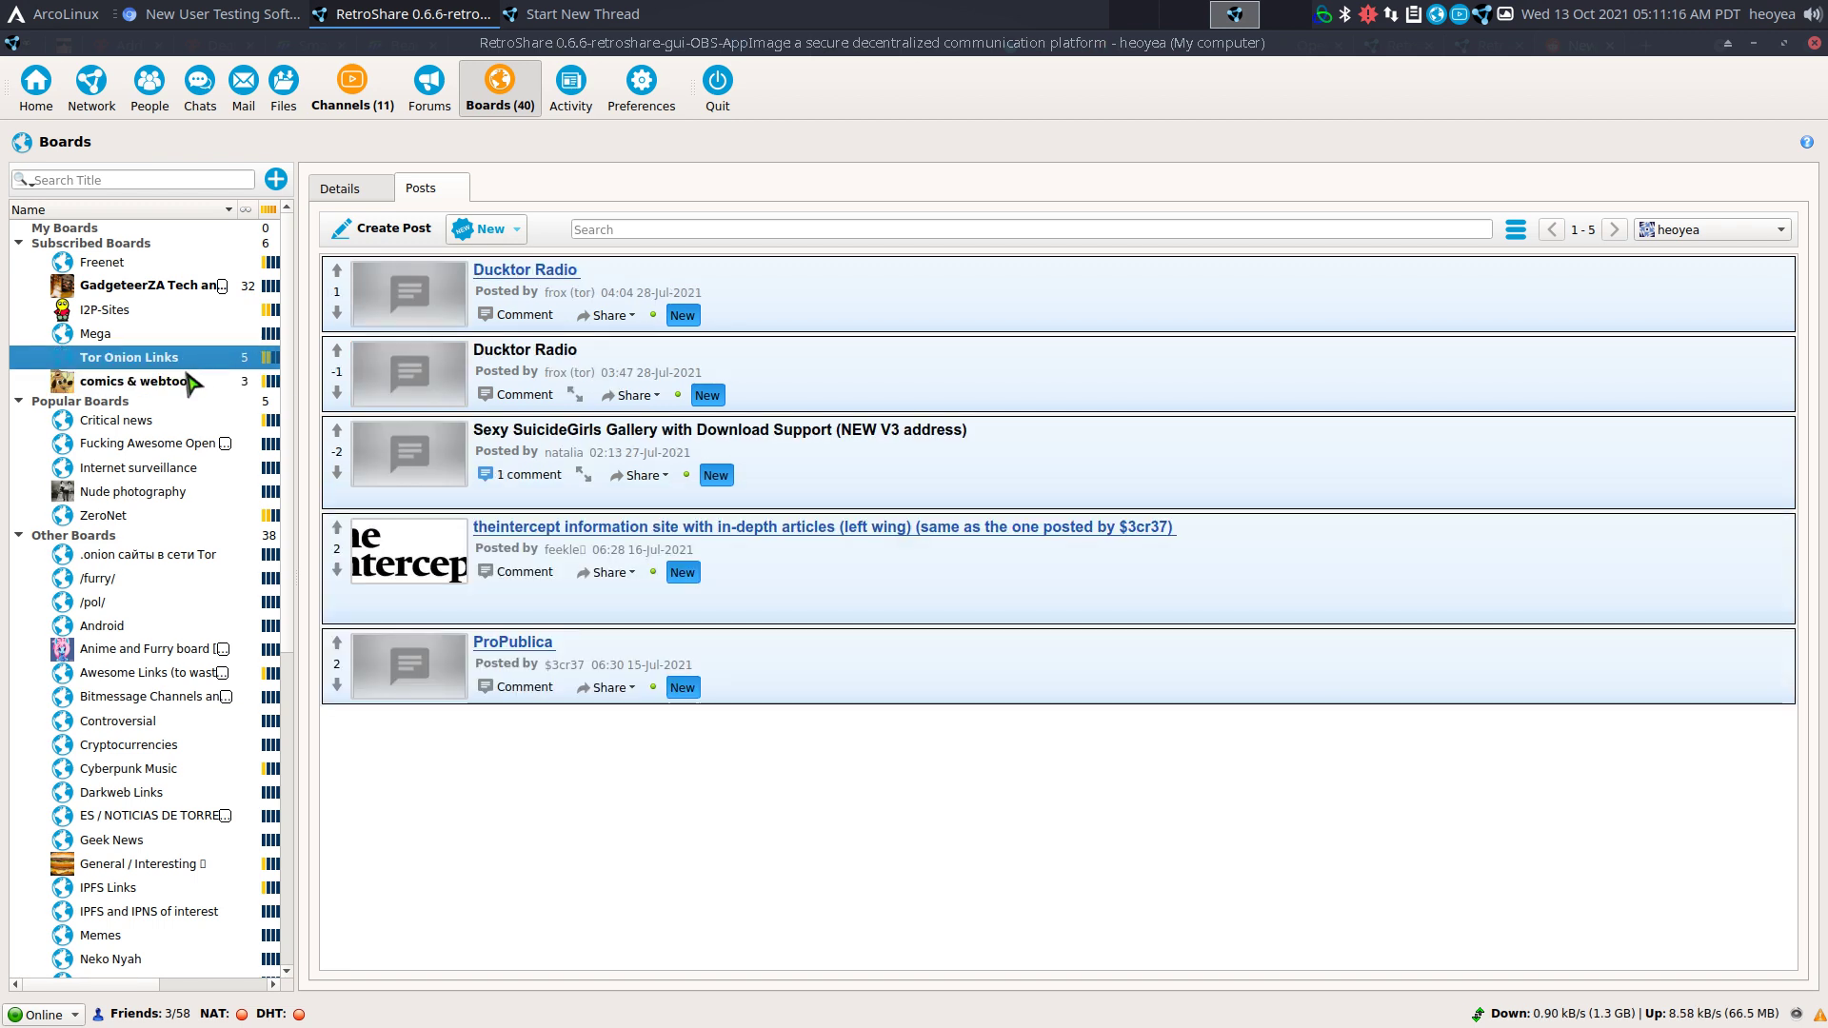
click(149, 384)
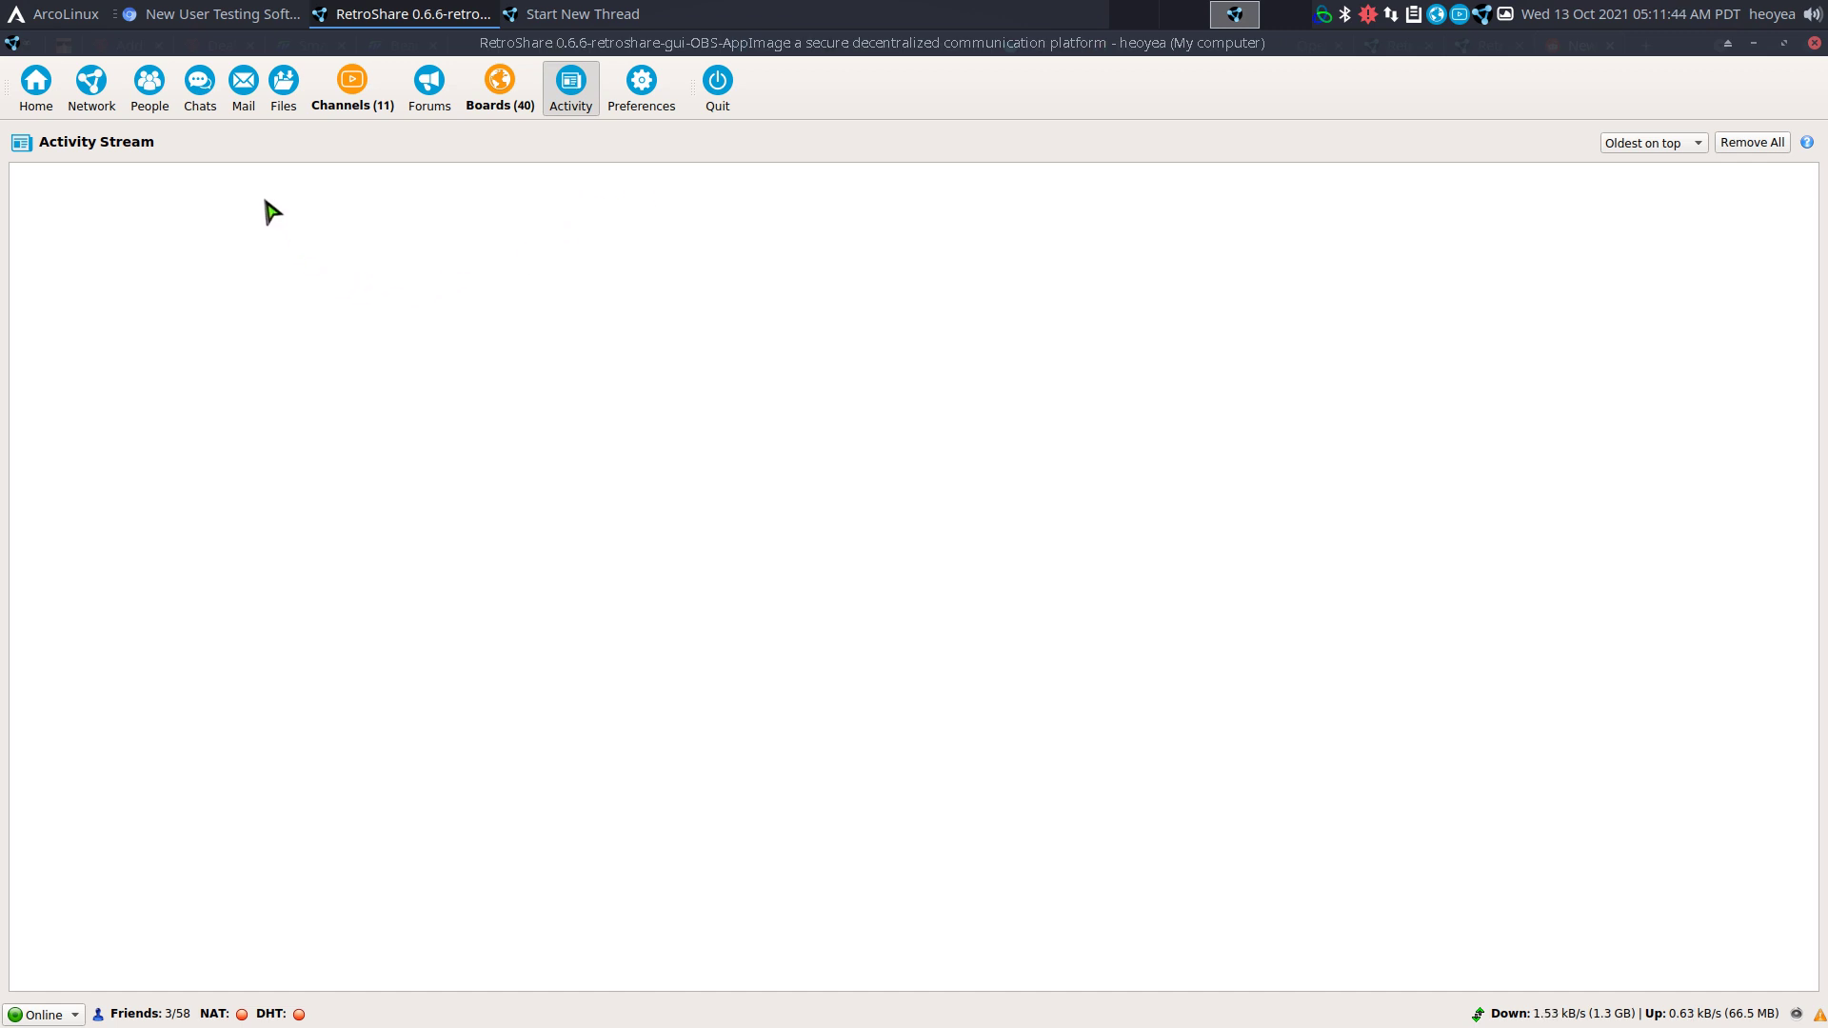
Search the file network for 'ubuntu', getting 300 matching results.
click(279, 108)
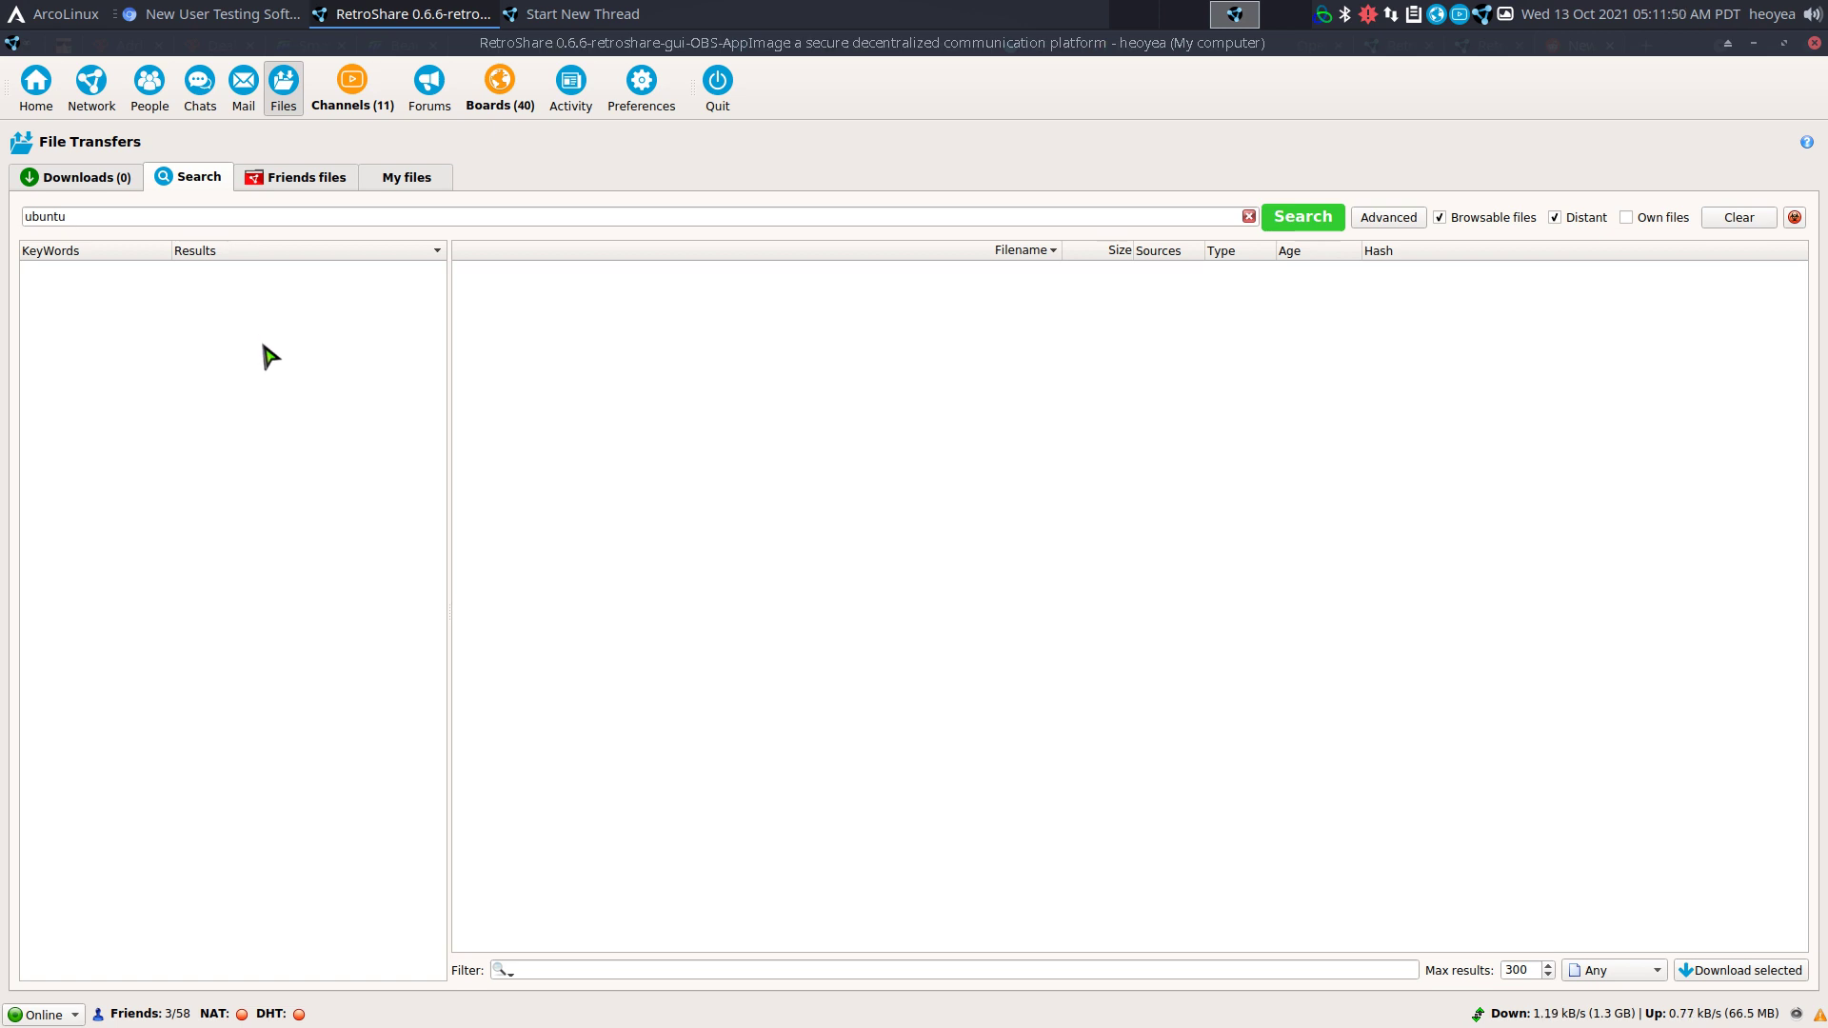
click(244, 217)
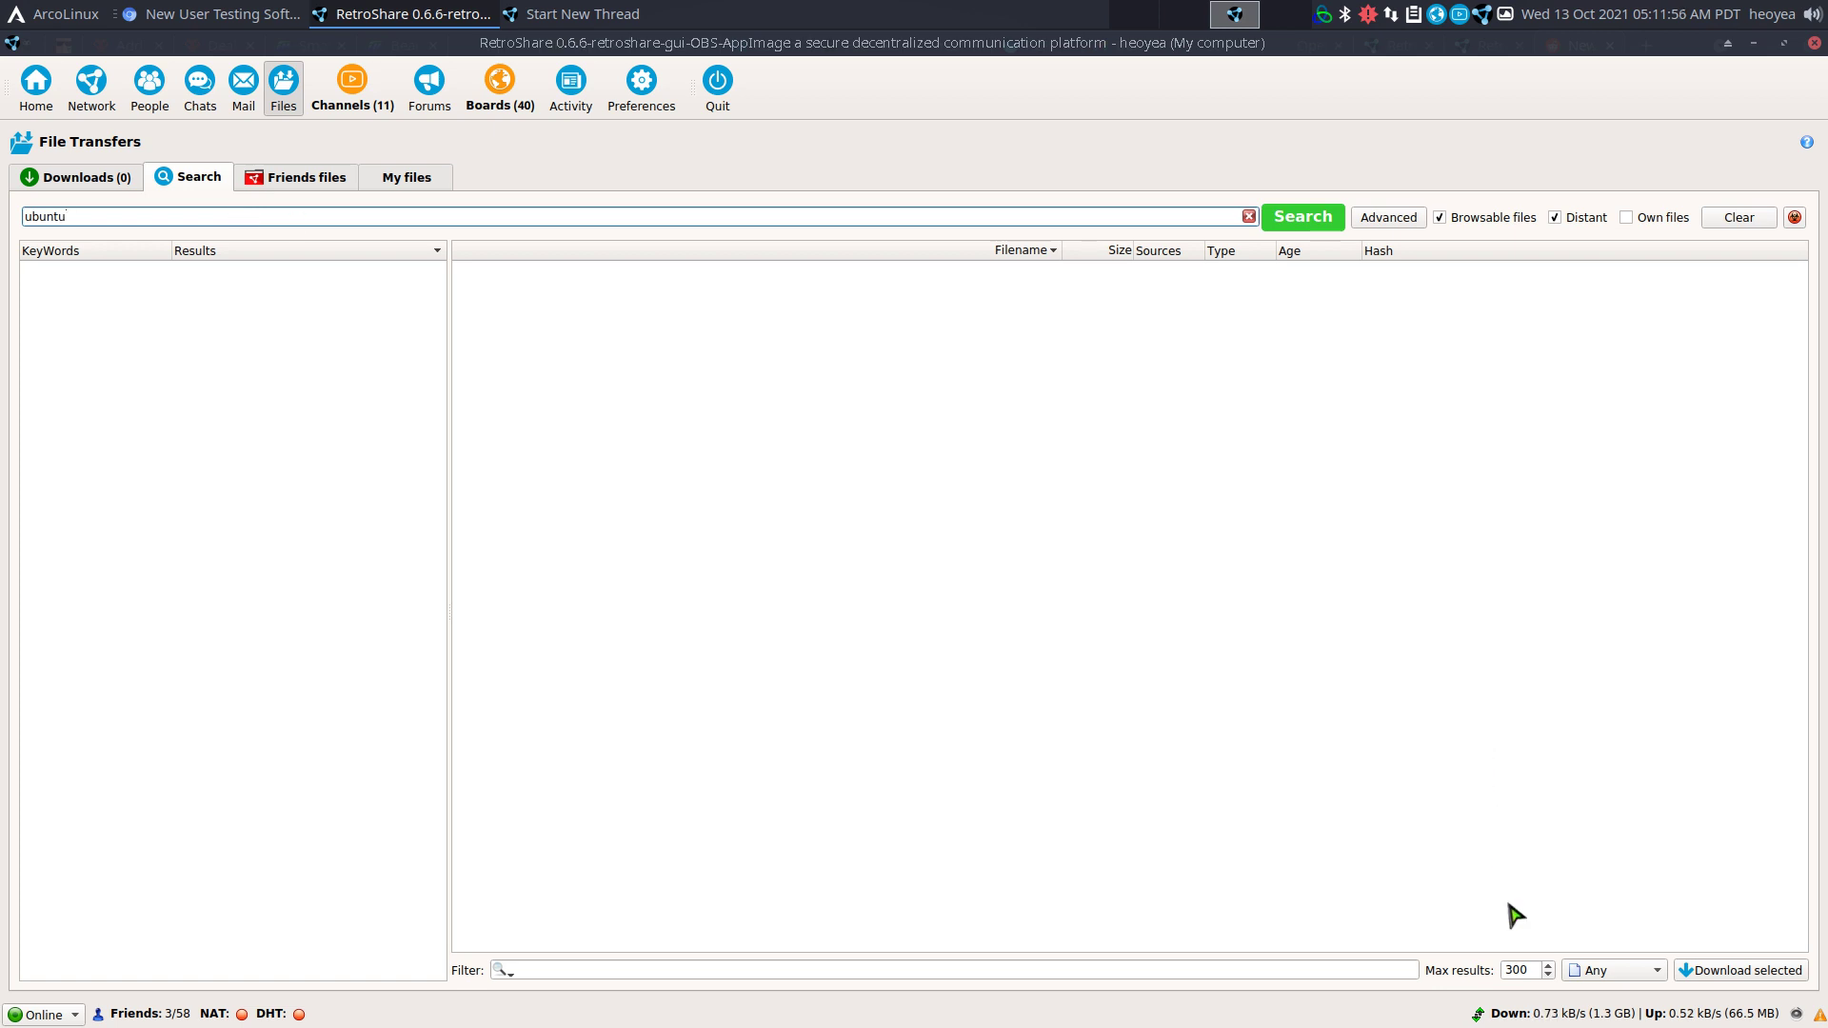
click(1511, 971)
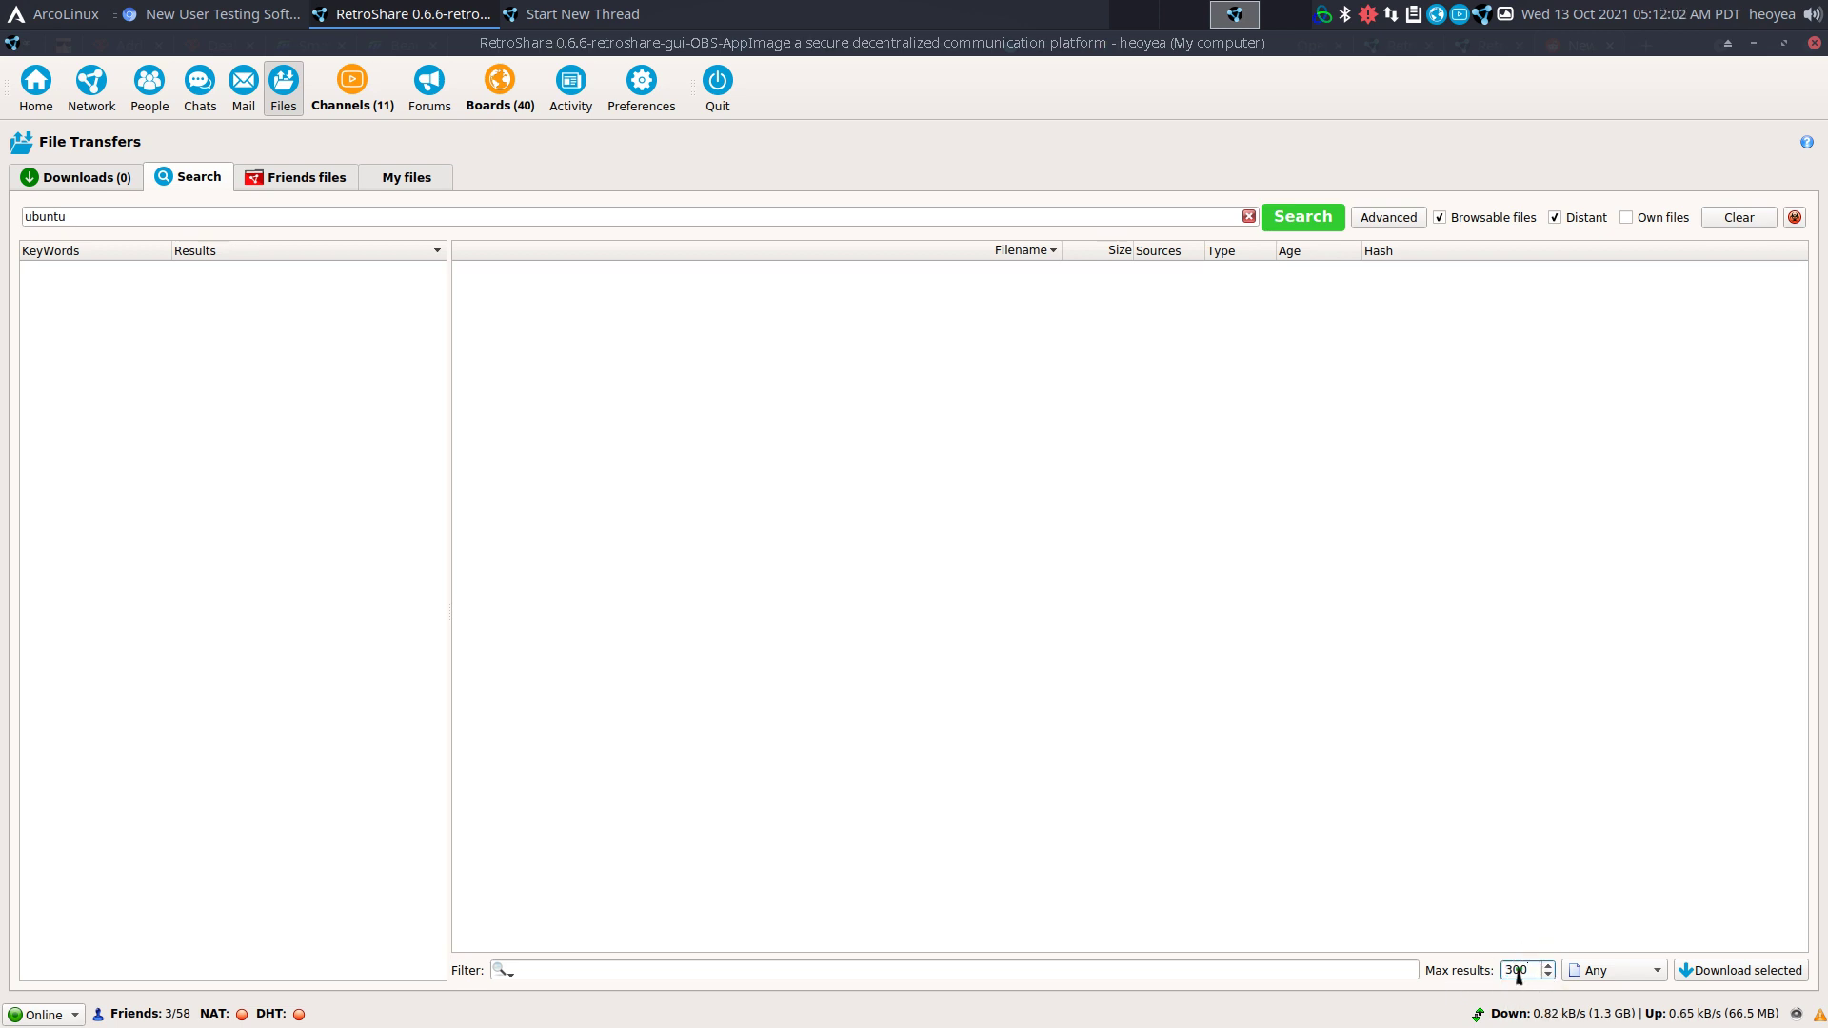
click(1107, 217)
click(1322, 225)
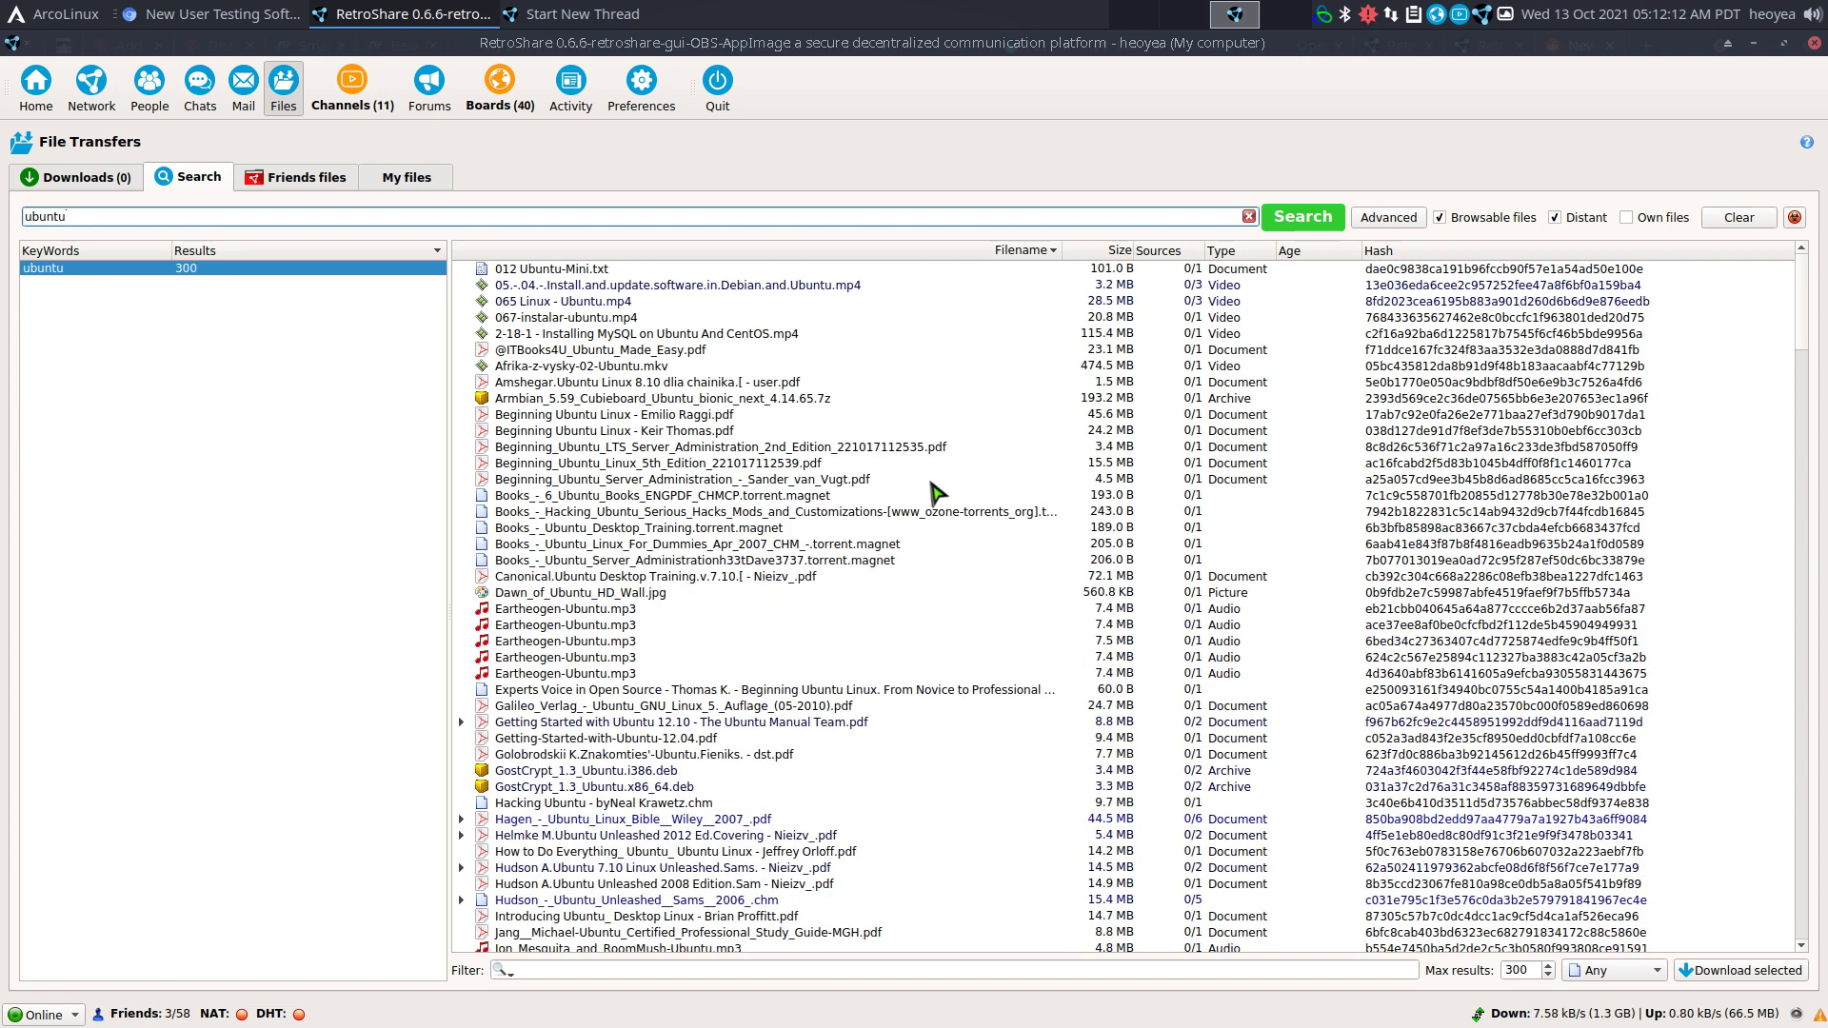
Filter the ubuntu results to the CD-Image file type so only ISO images remain.
scroll(936, 490, down, 3)
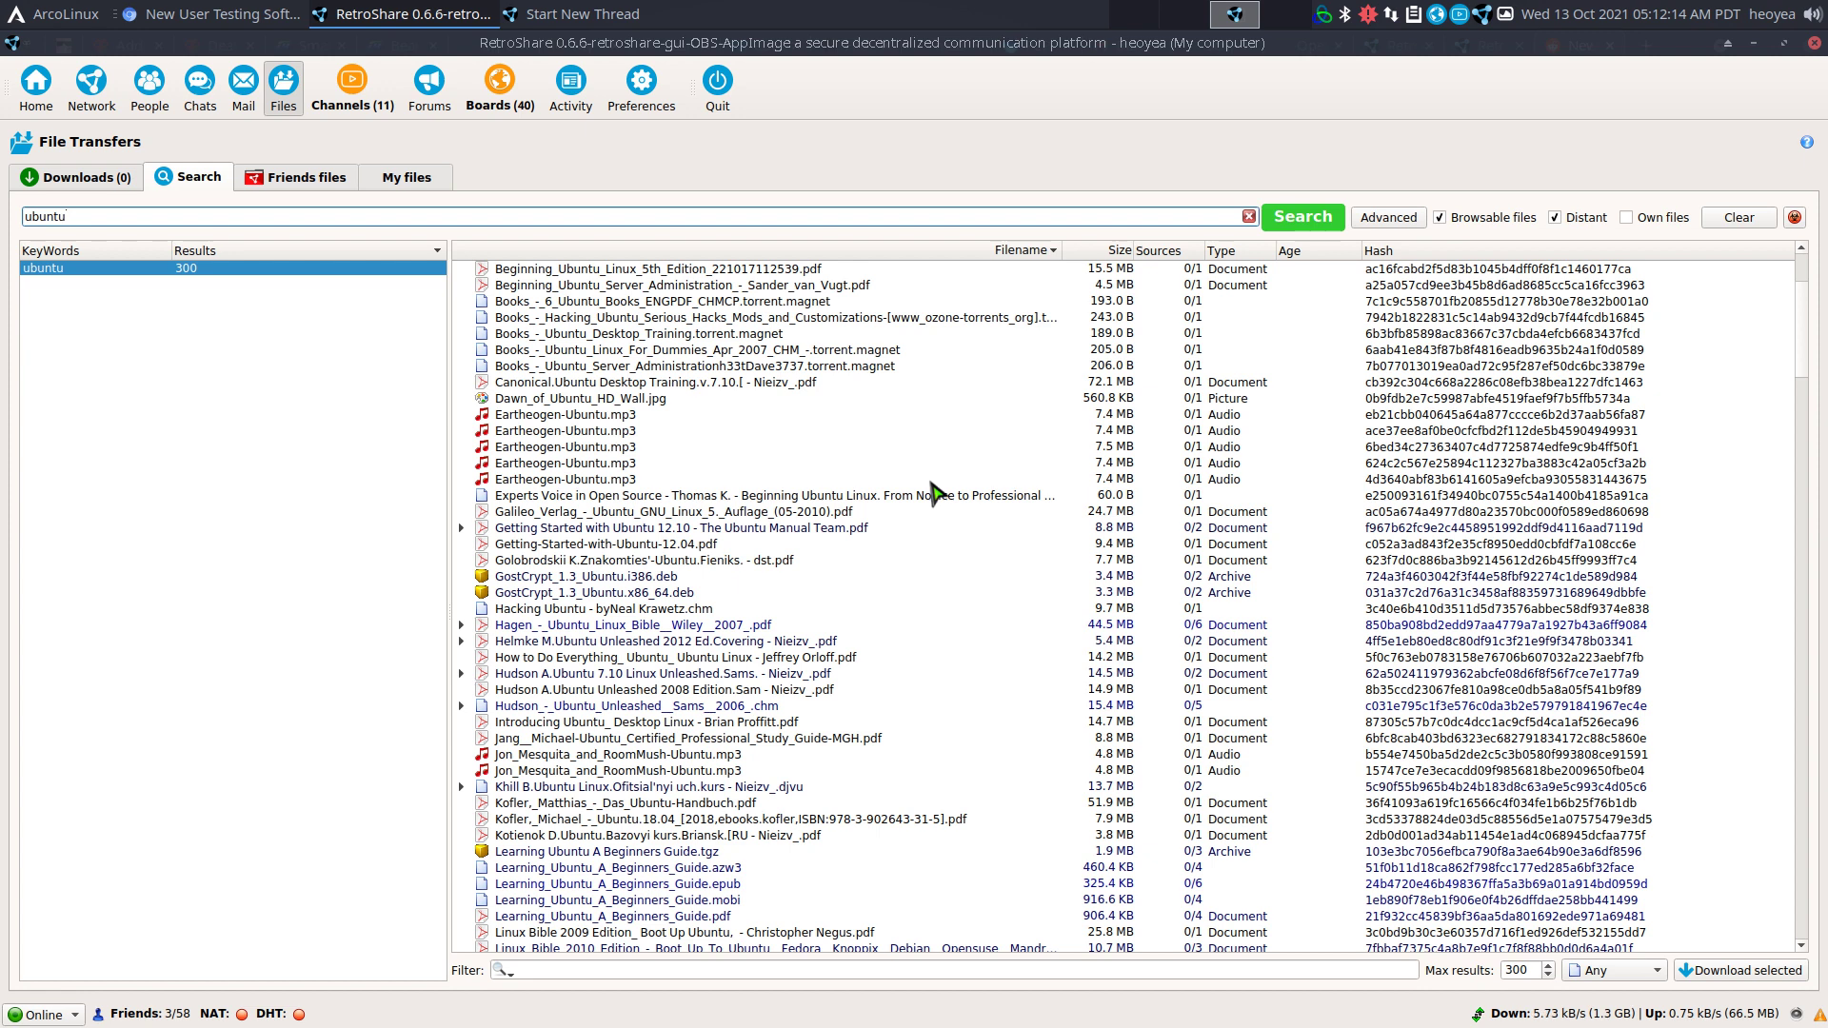
scroll(936, 491, up, 2)
scroll(936, 492, up, 3)
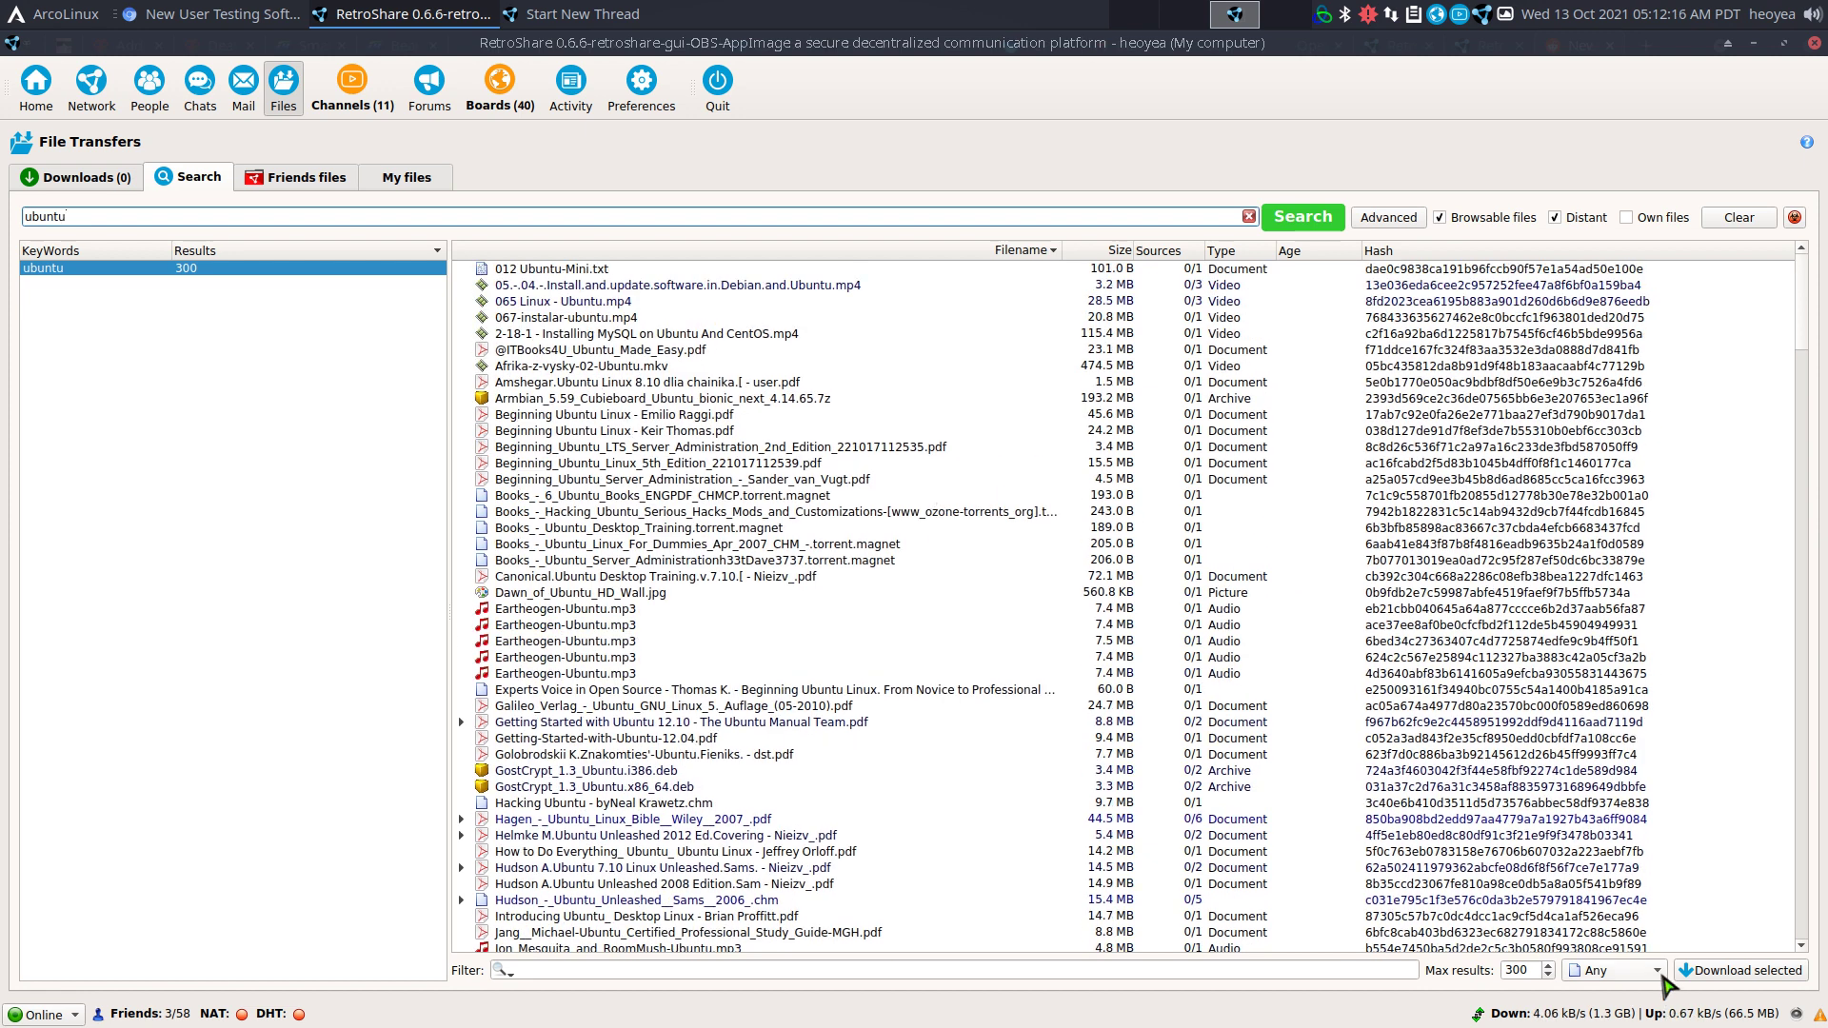
click(1659, 973)
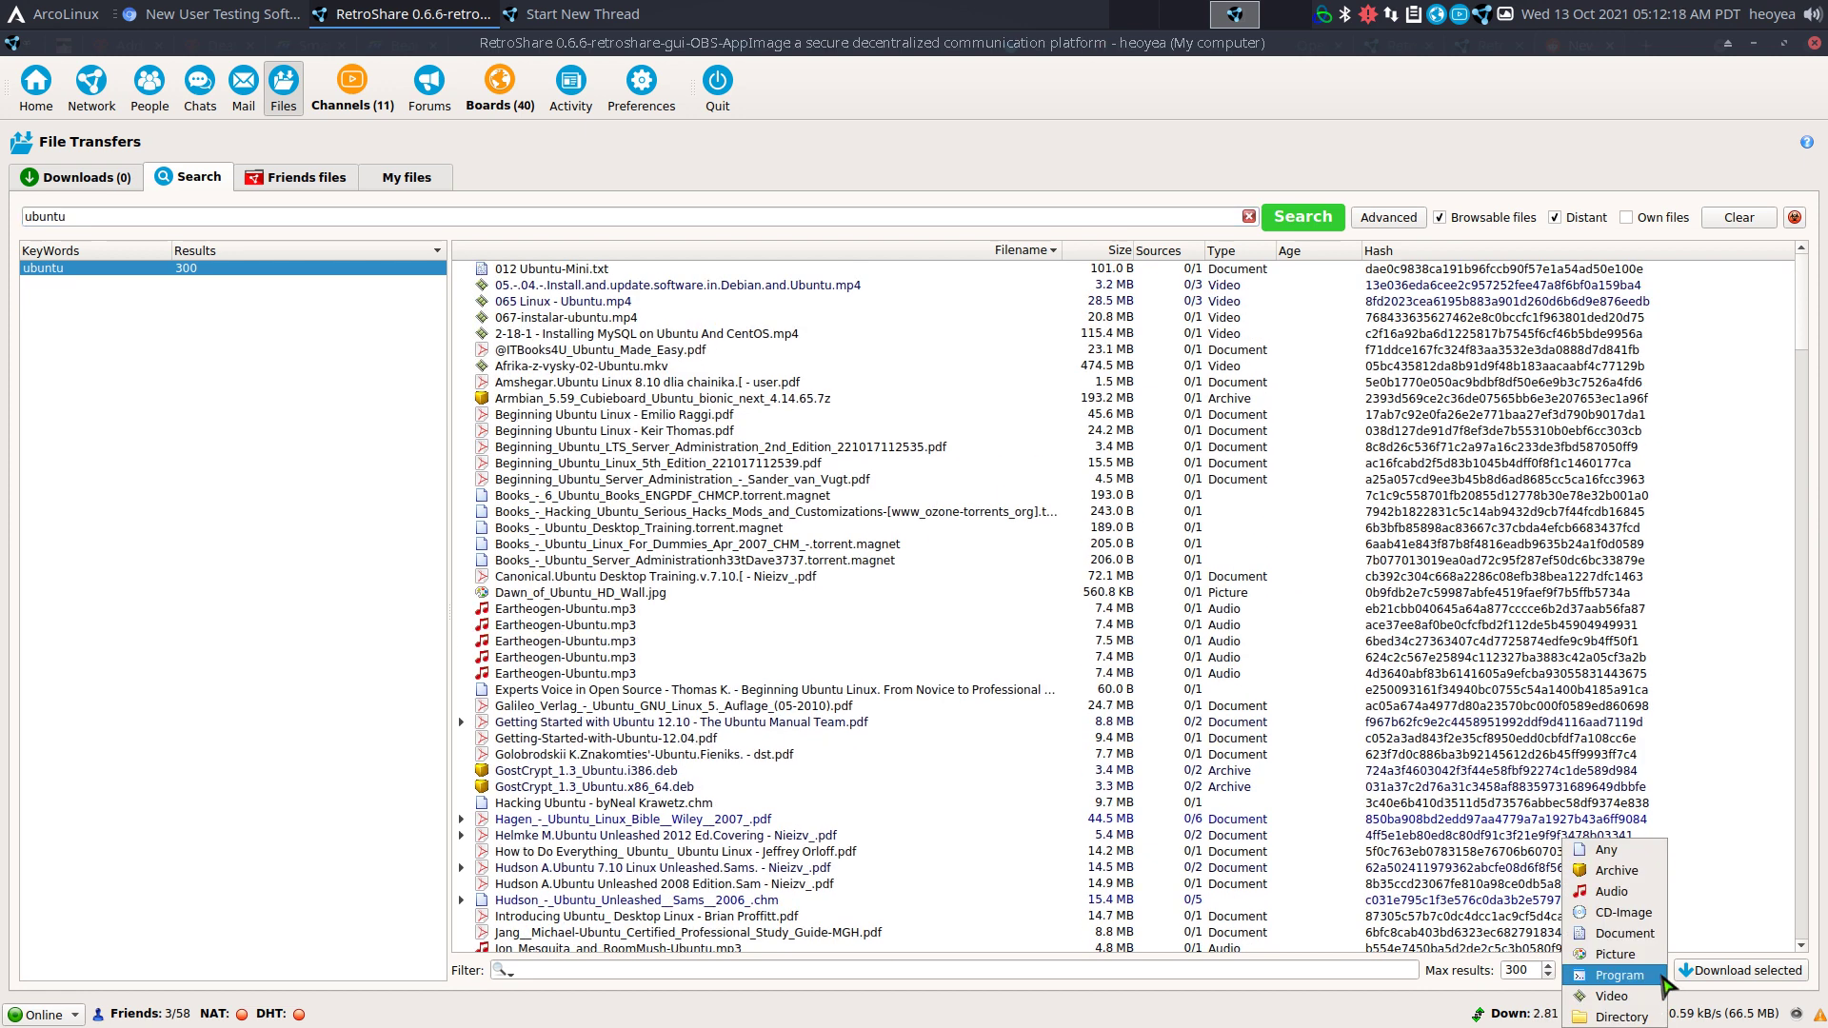
click(1639, 917)
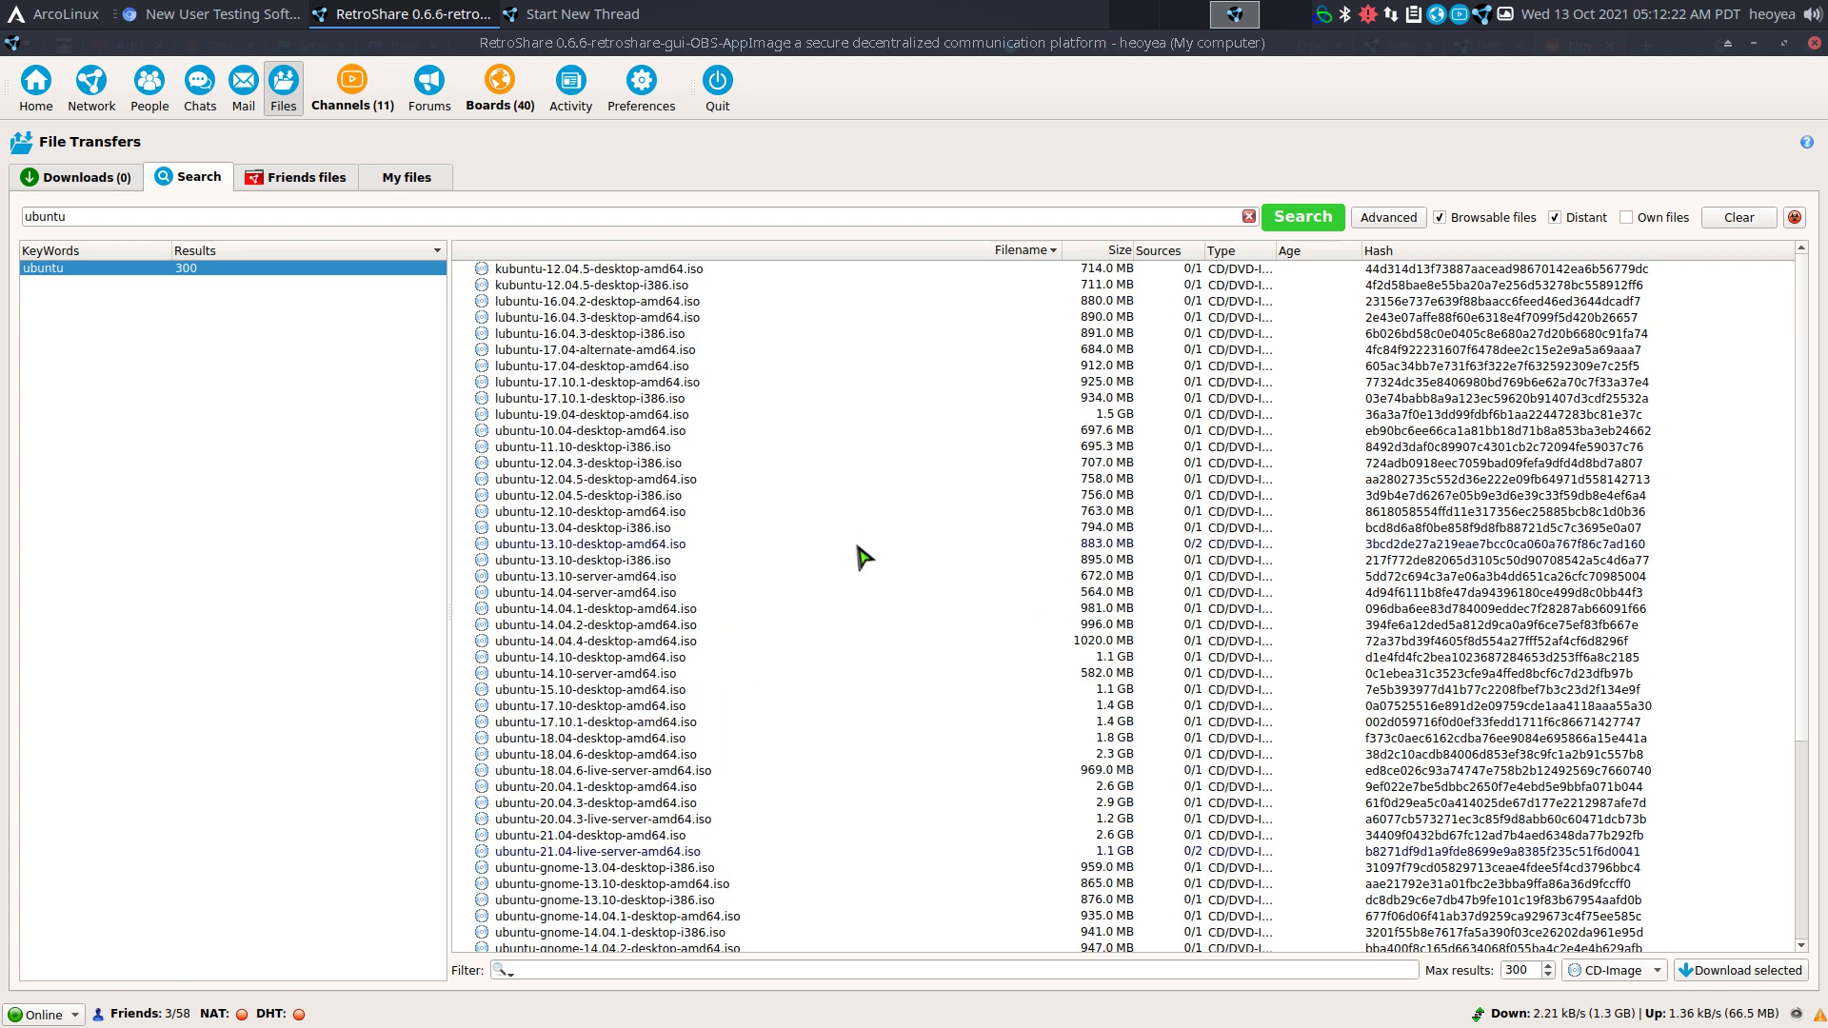
Queue kubuntu-12.04.5-desktop-amd64.iso and ubuntu-14.04-server-amd64.iso for download.
click(624, 273)
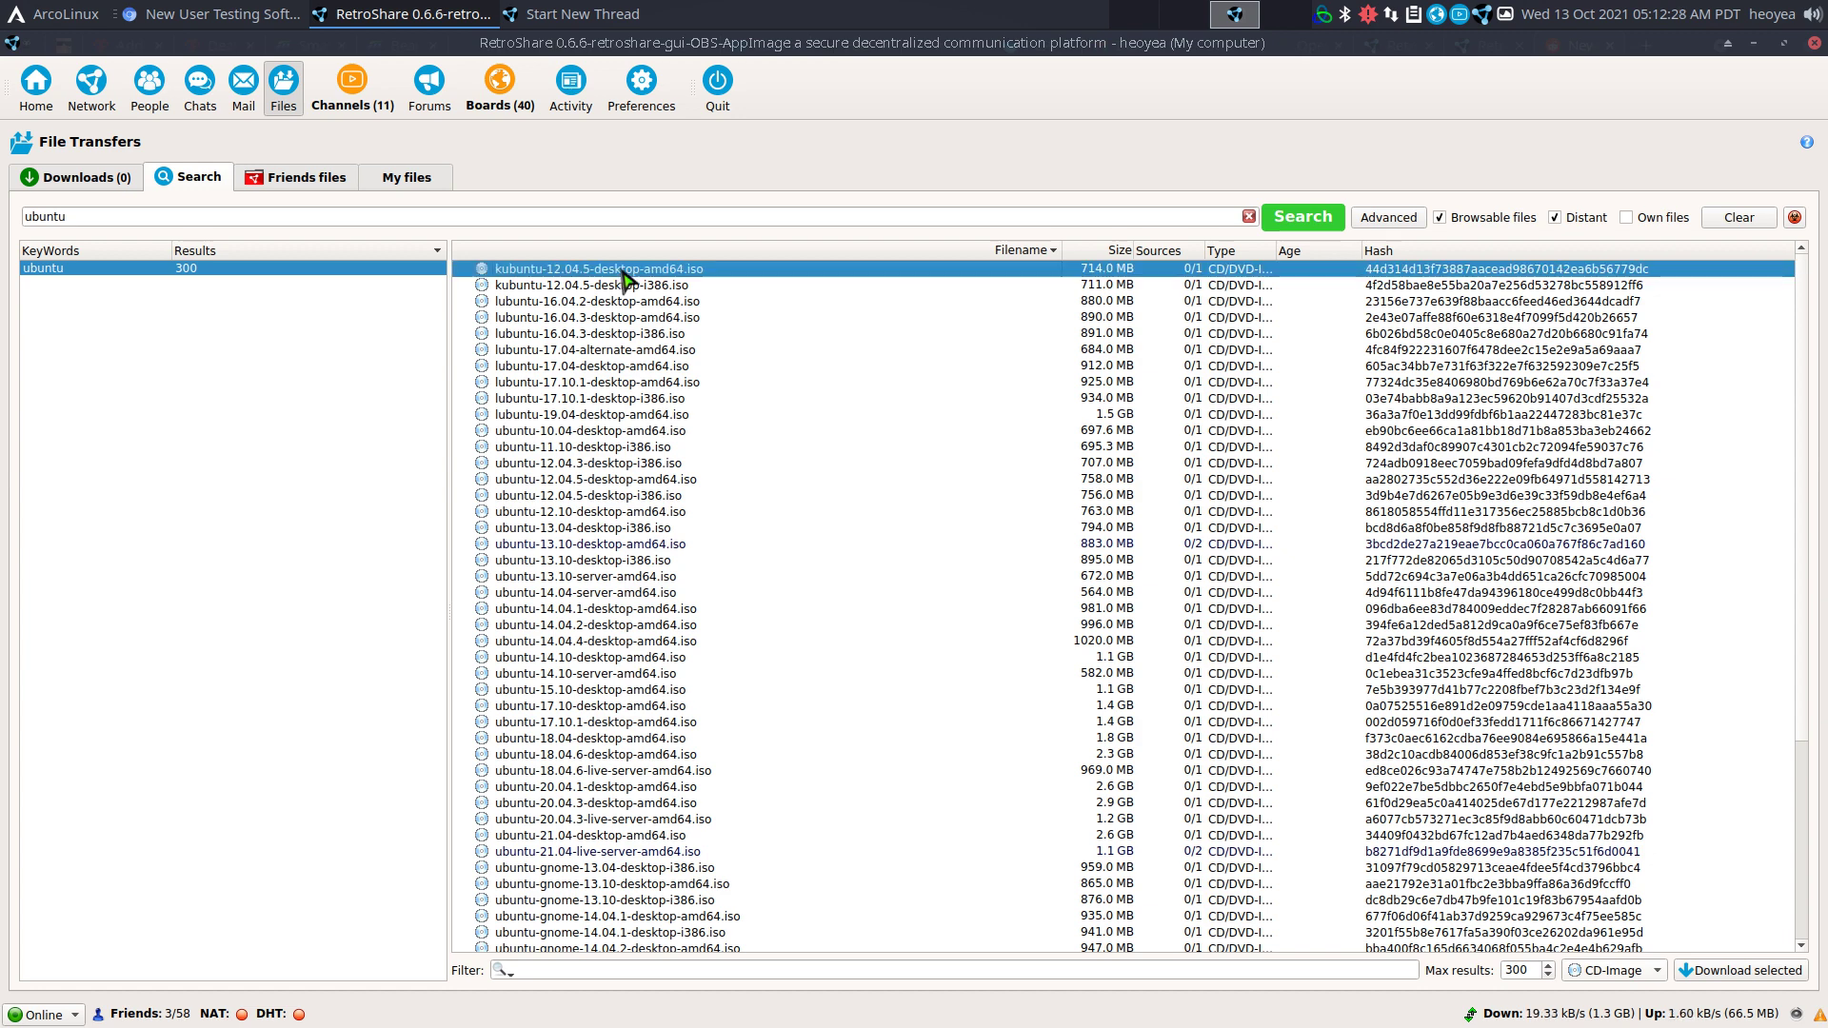
click(123, 183)
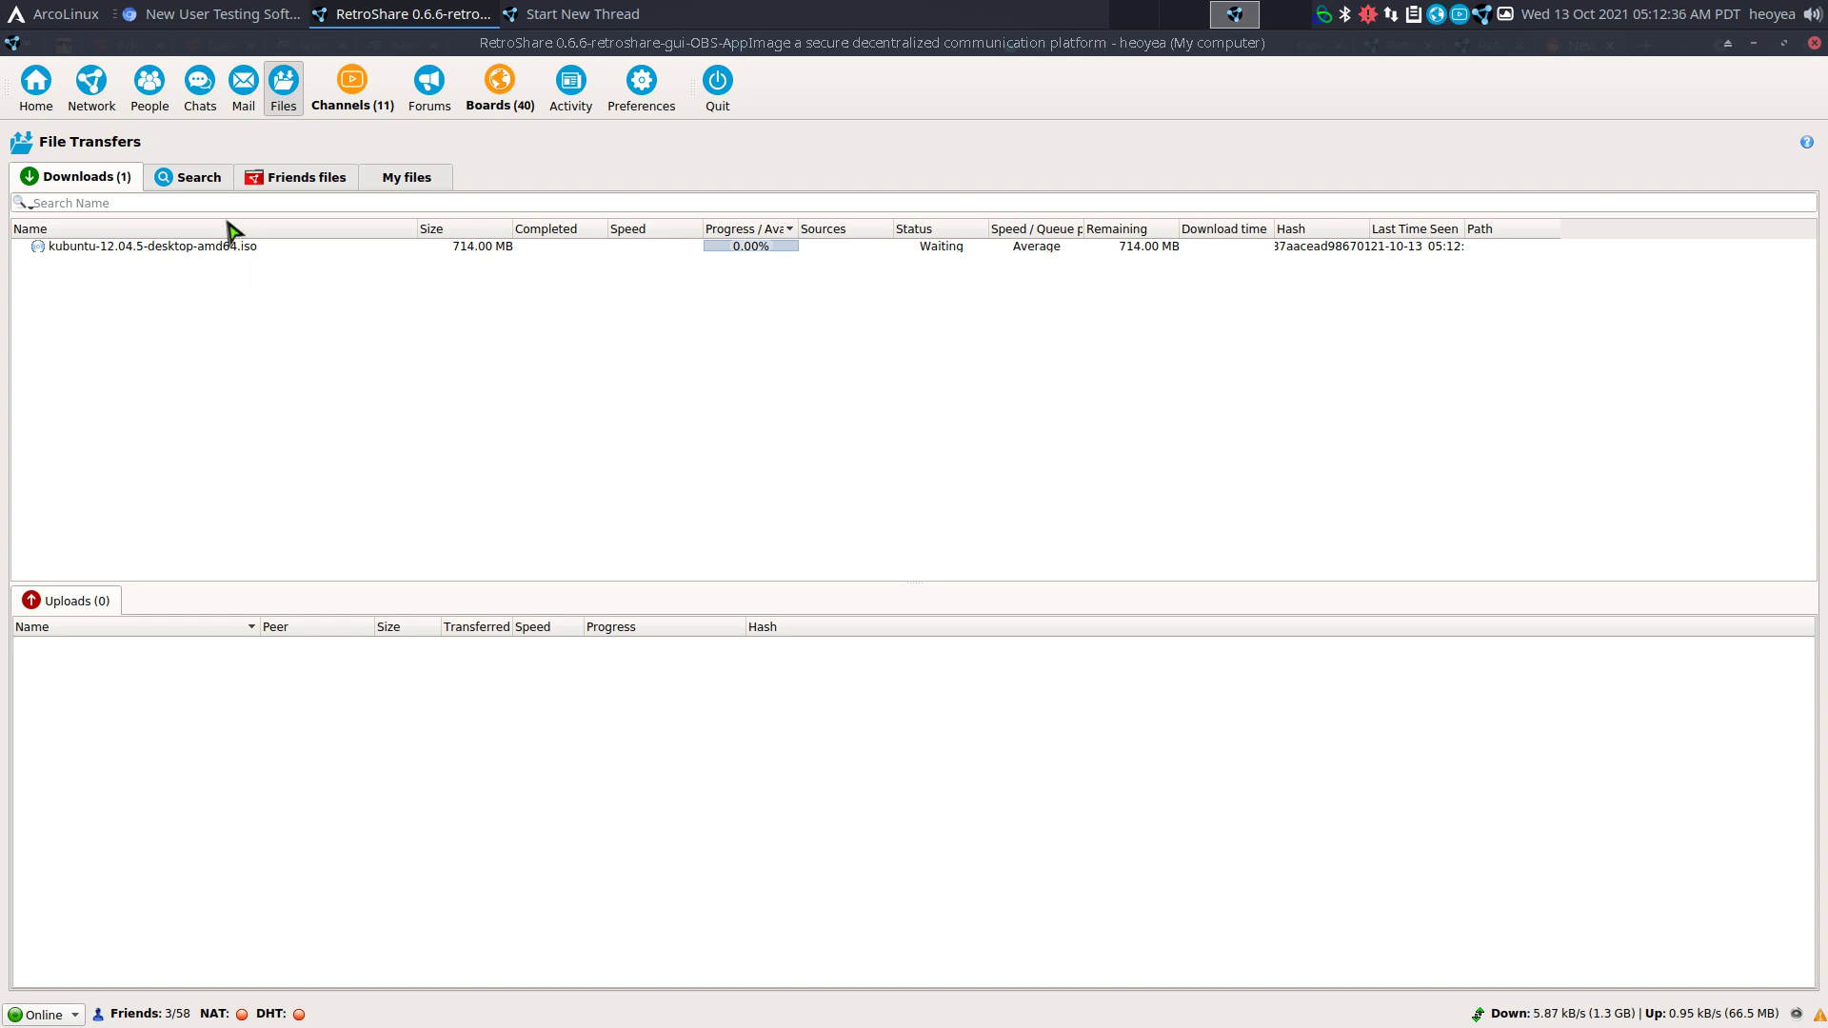
click(87, 248)
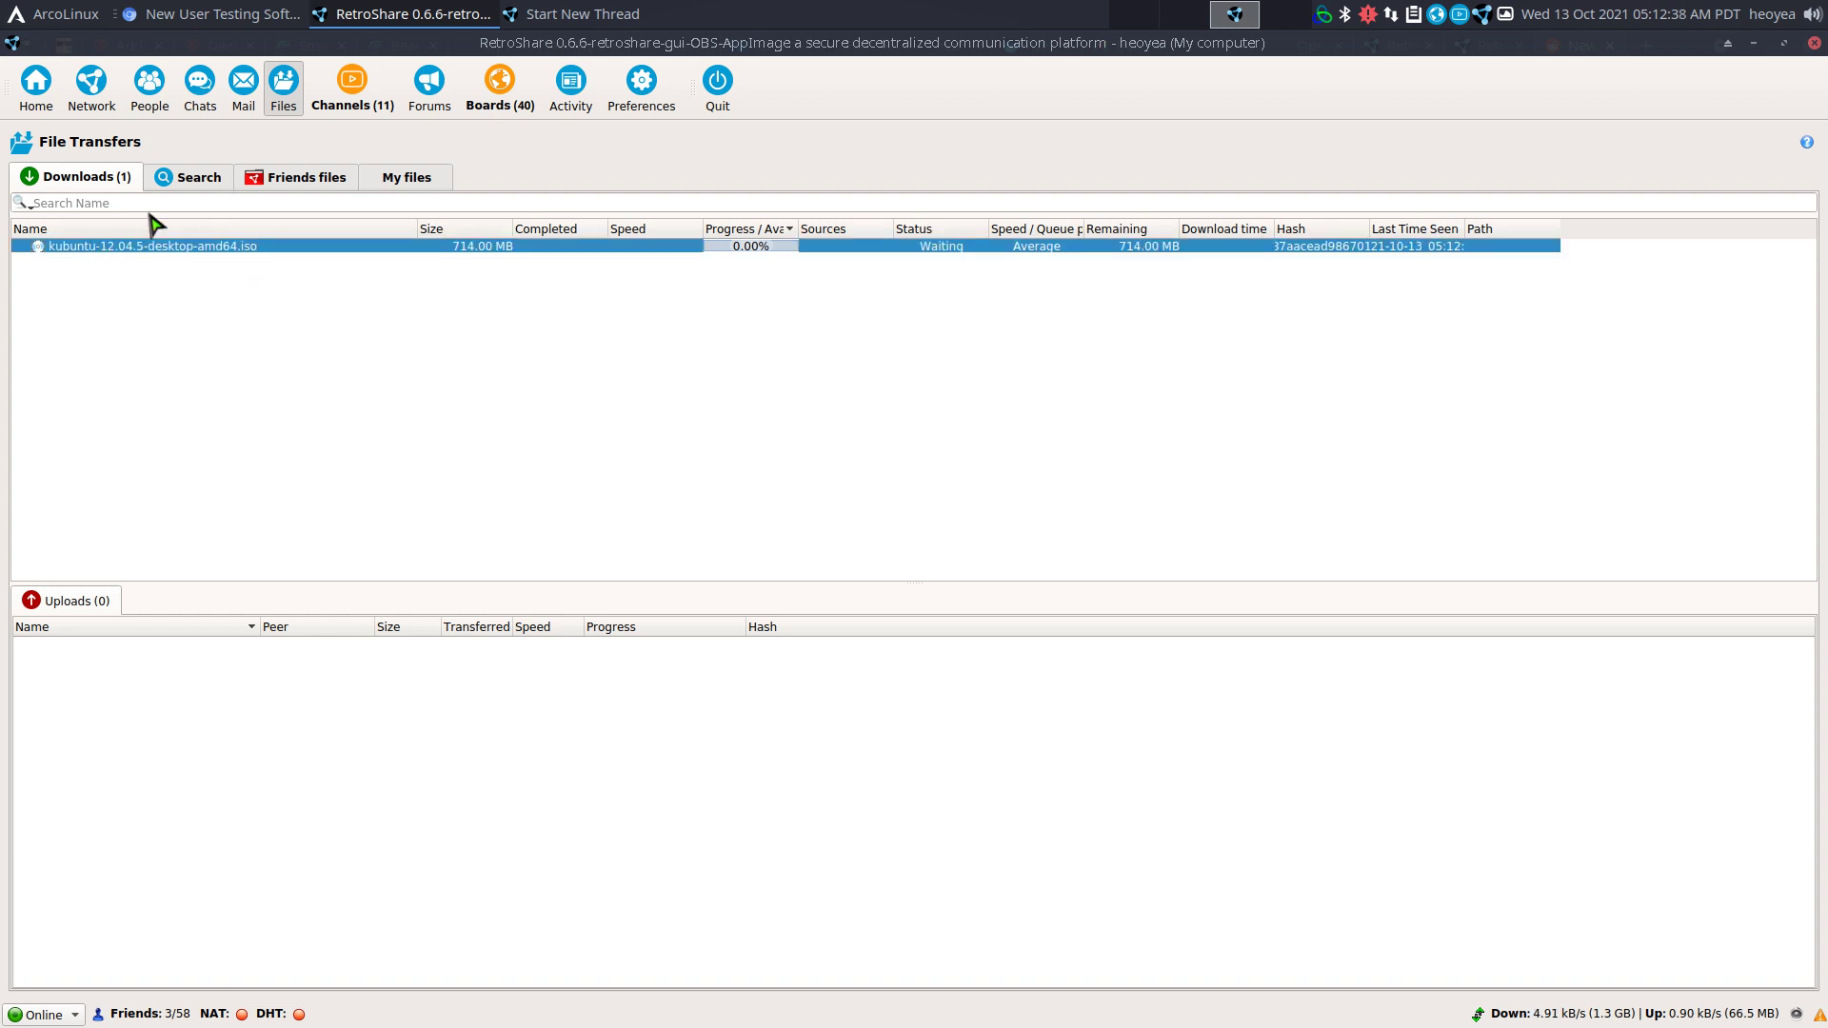
click(189, 178)
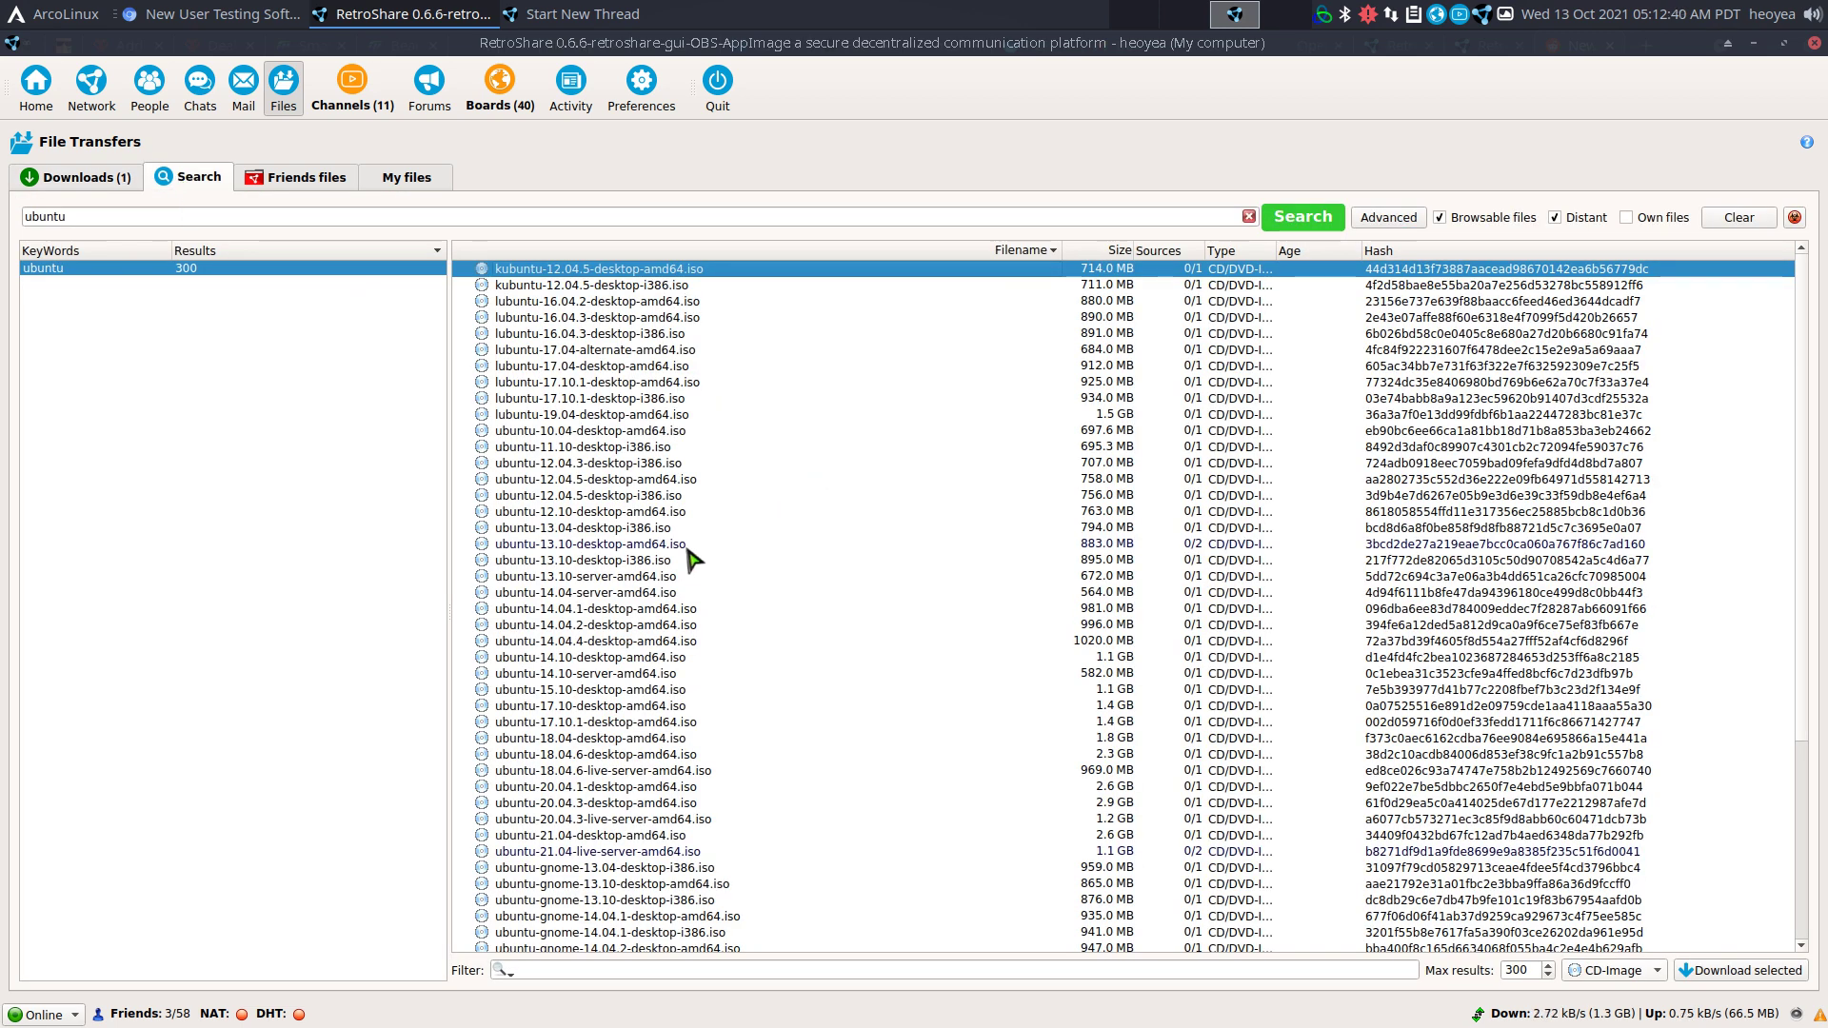
double_click(592, 594)
click(107, 177)
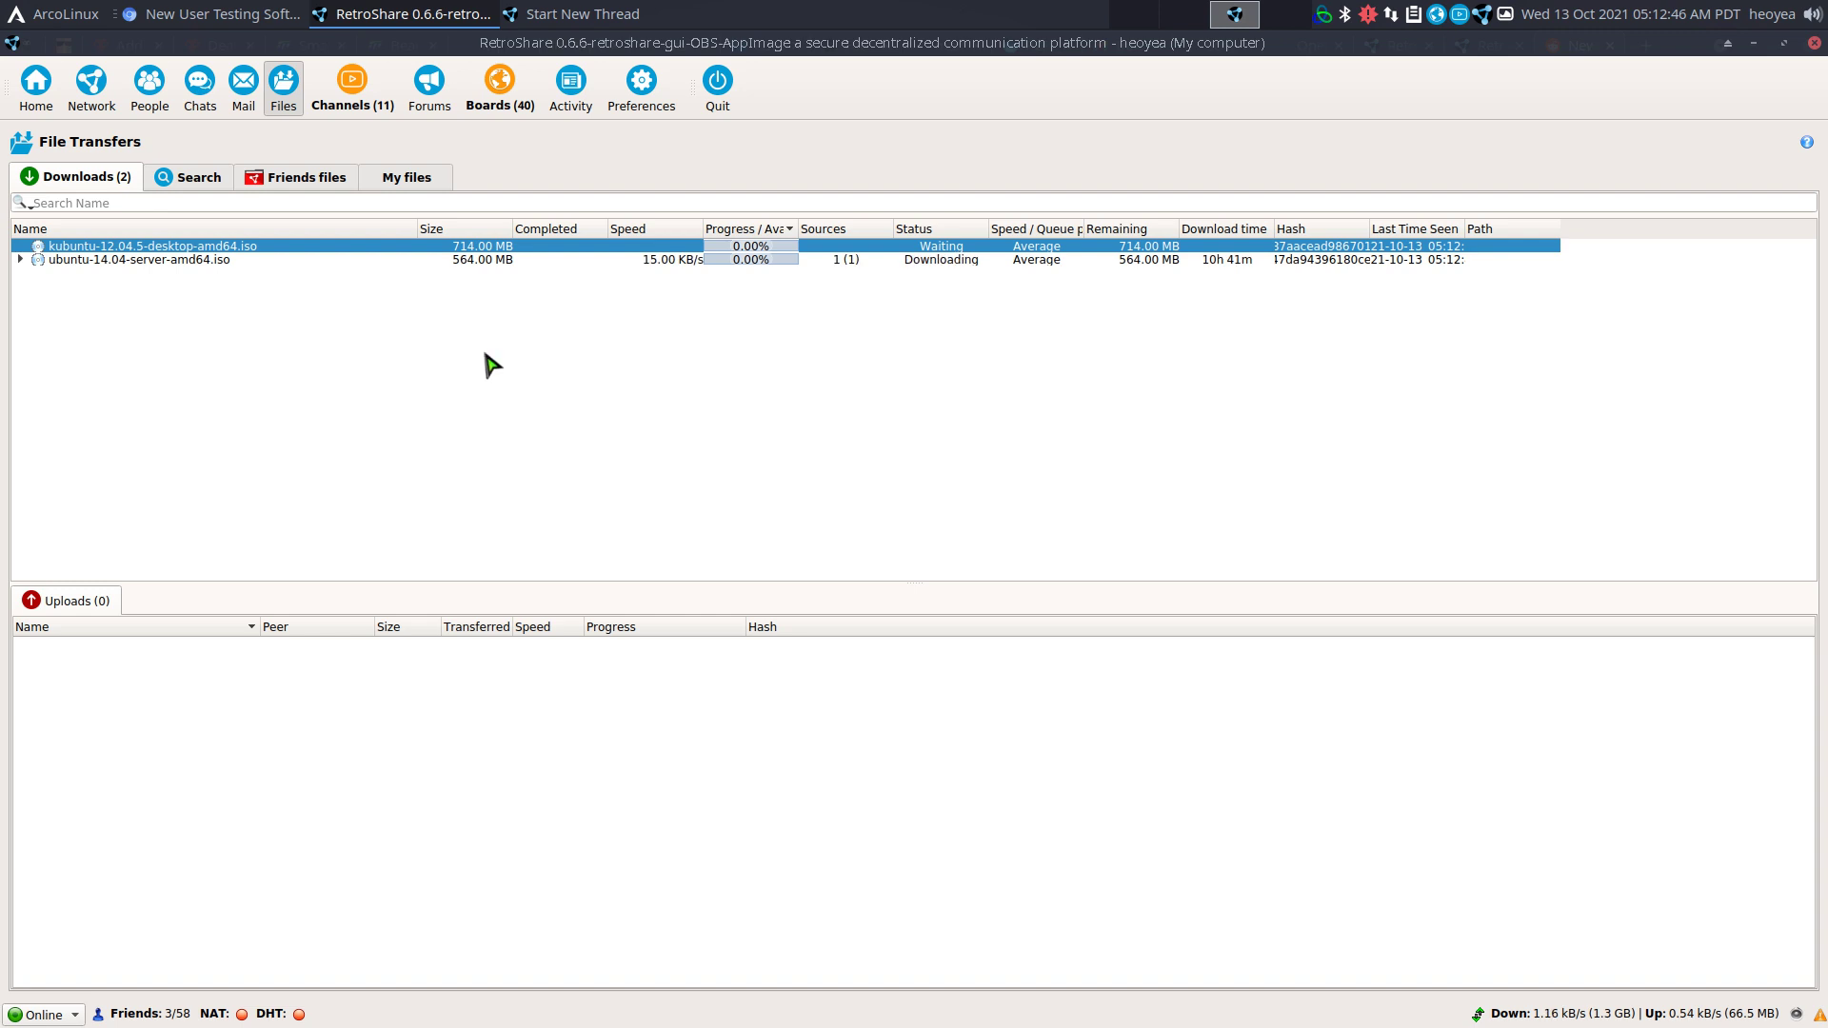
Cancel and delete the kubuntu-12.04.5 ISO download.
right_click(442, 246)
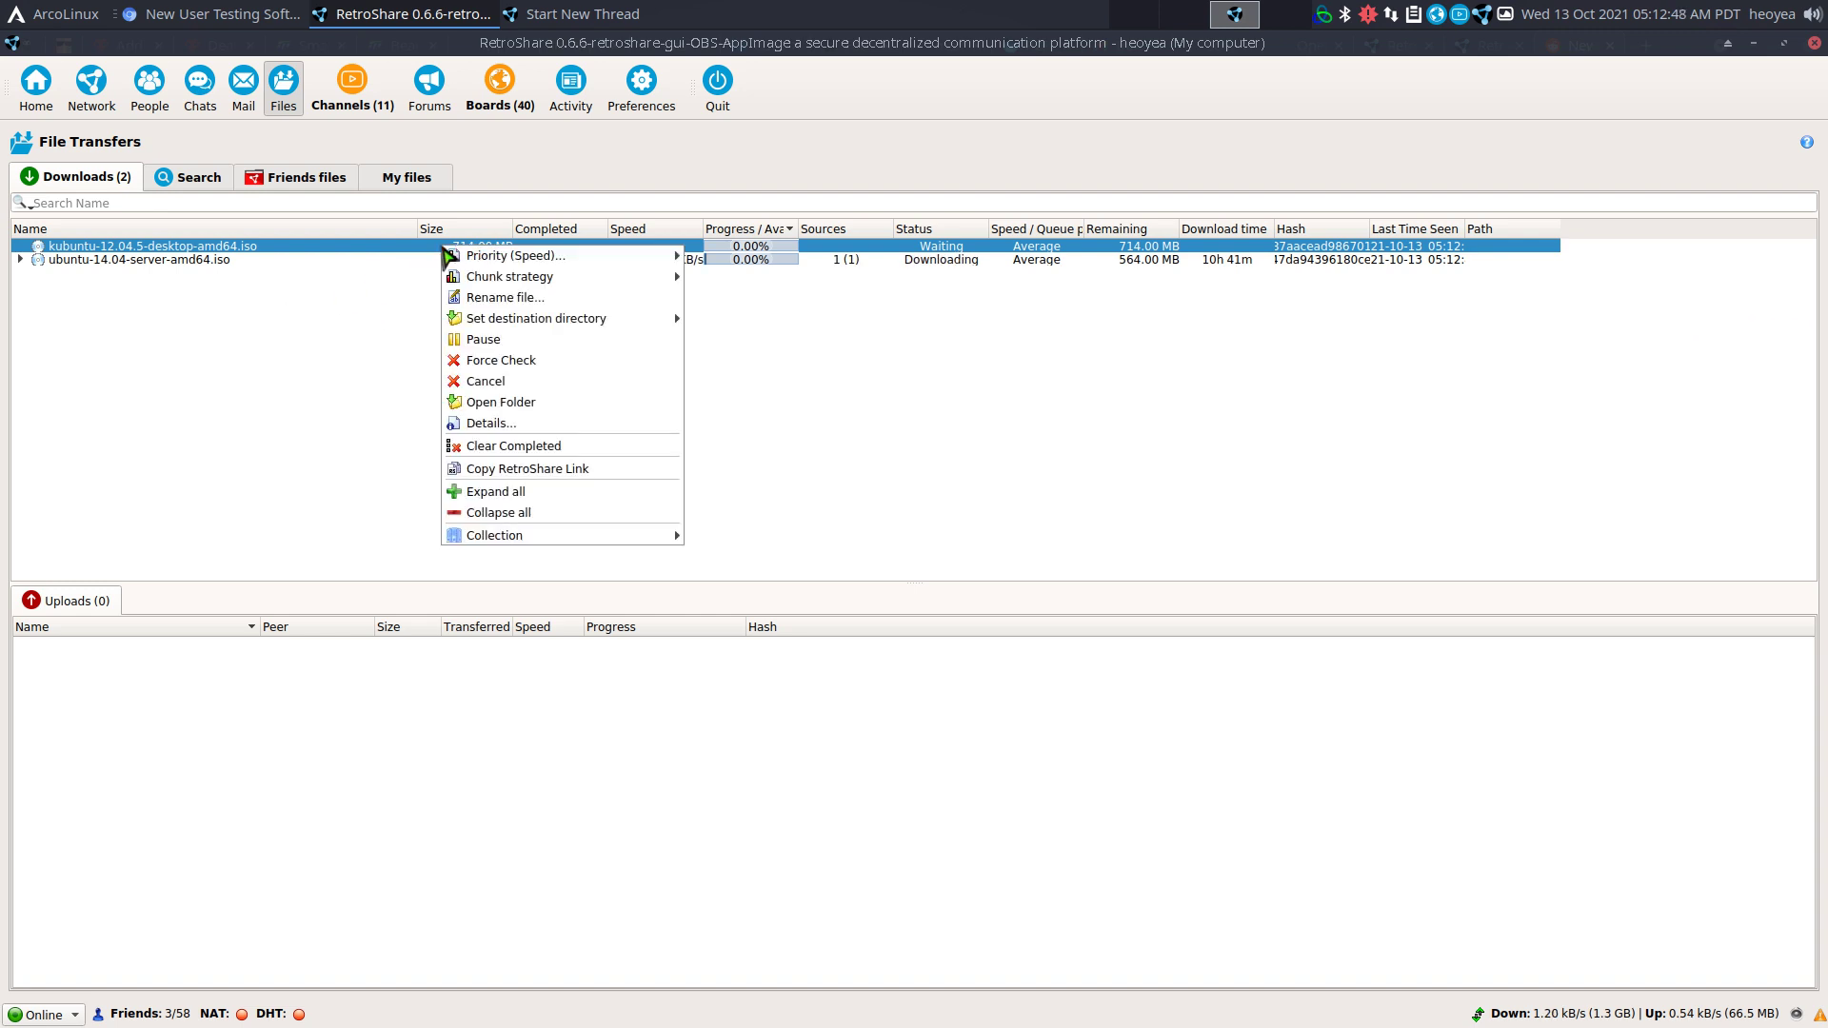
click(563, 381)
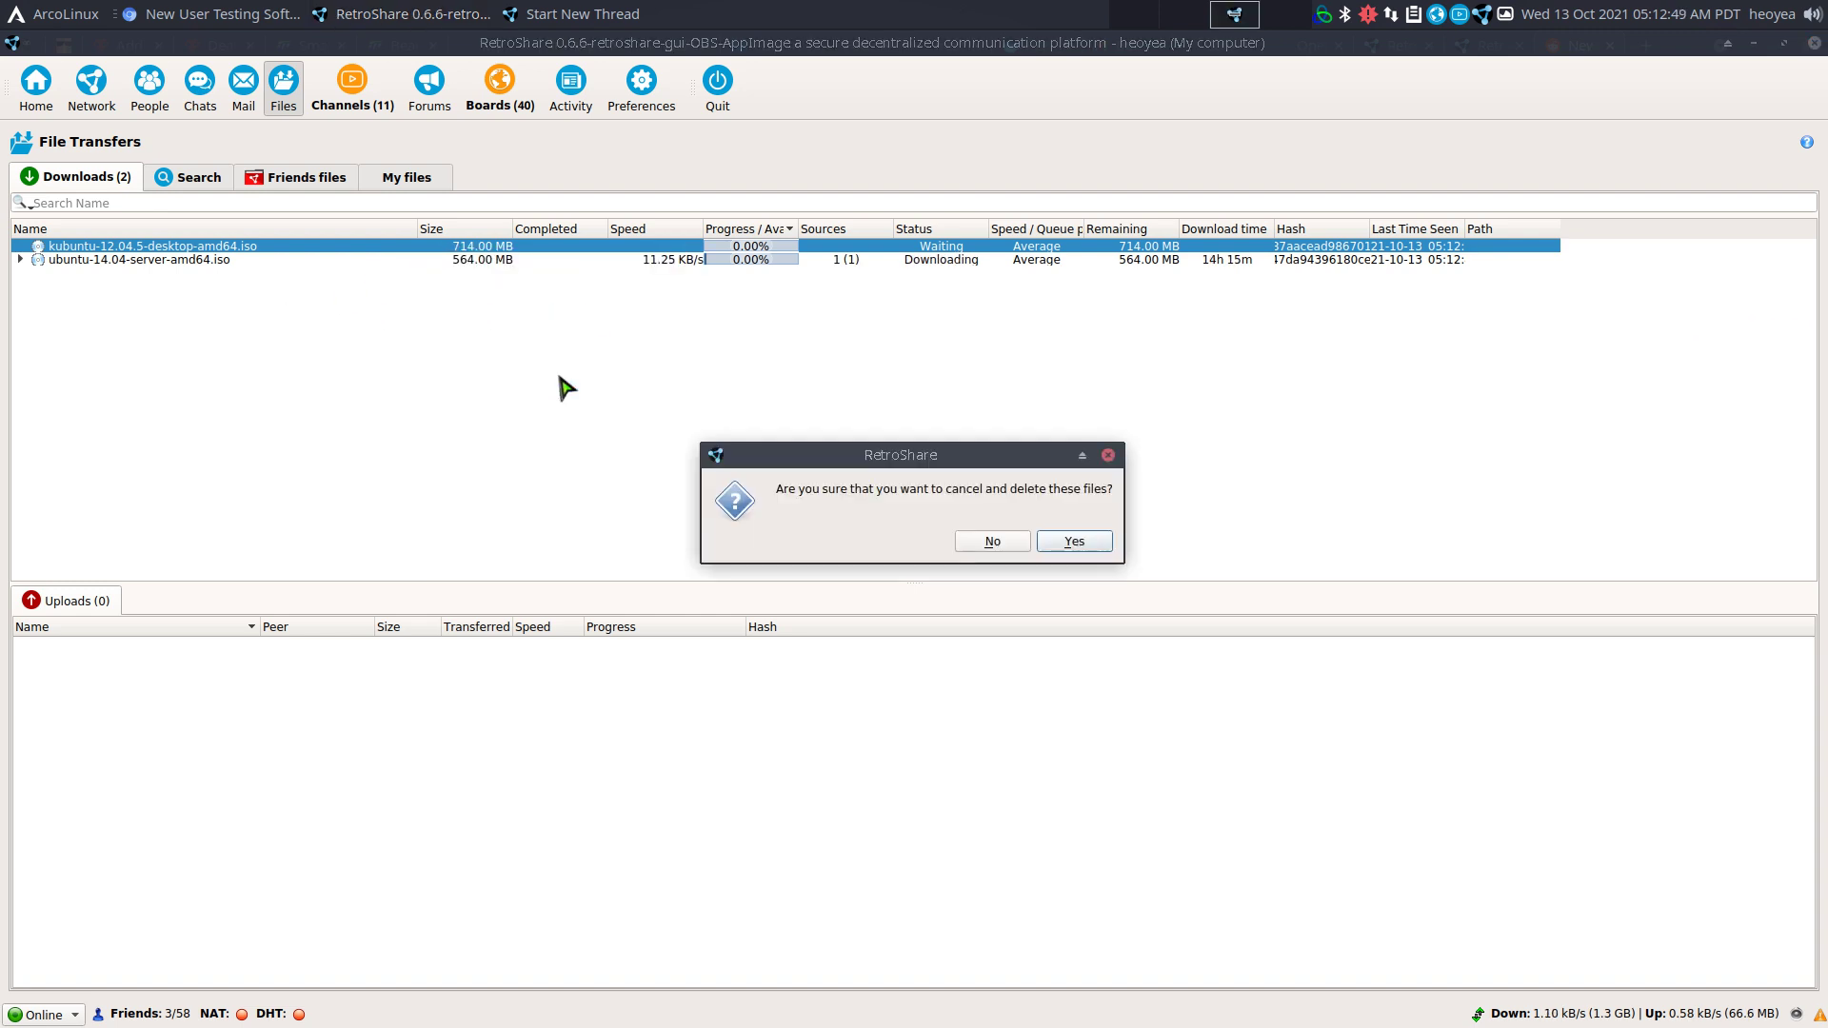
click(1085, 544)
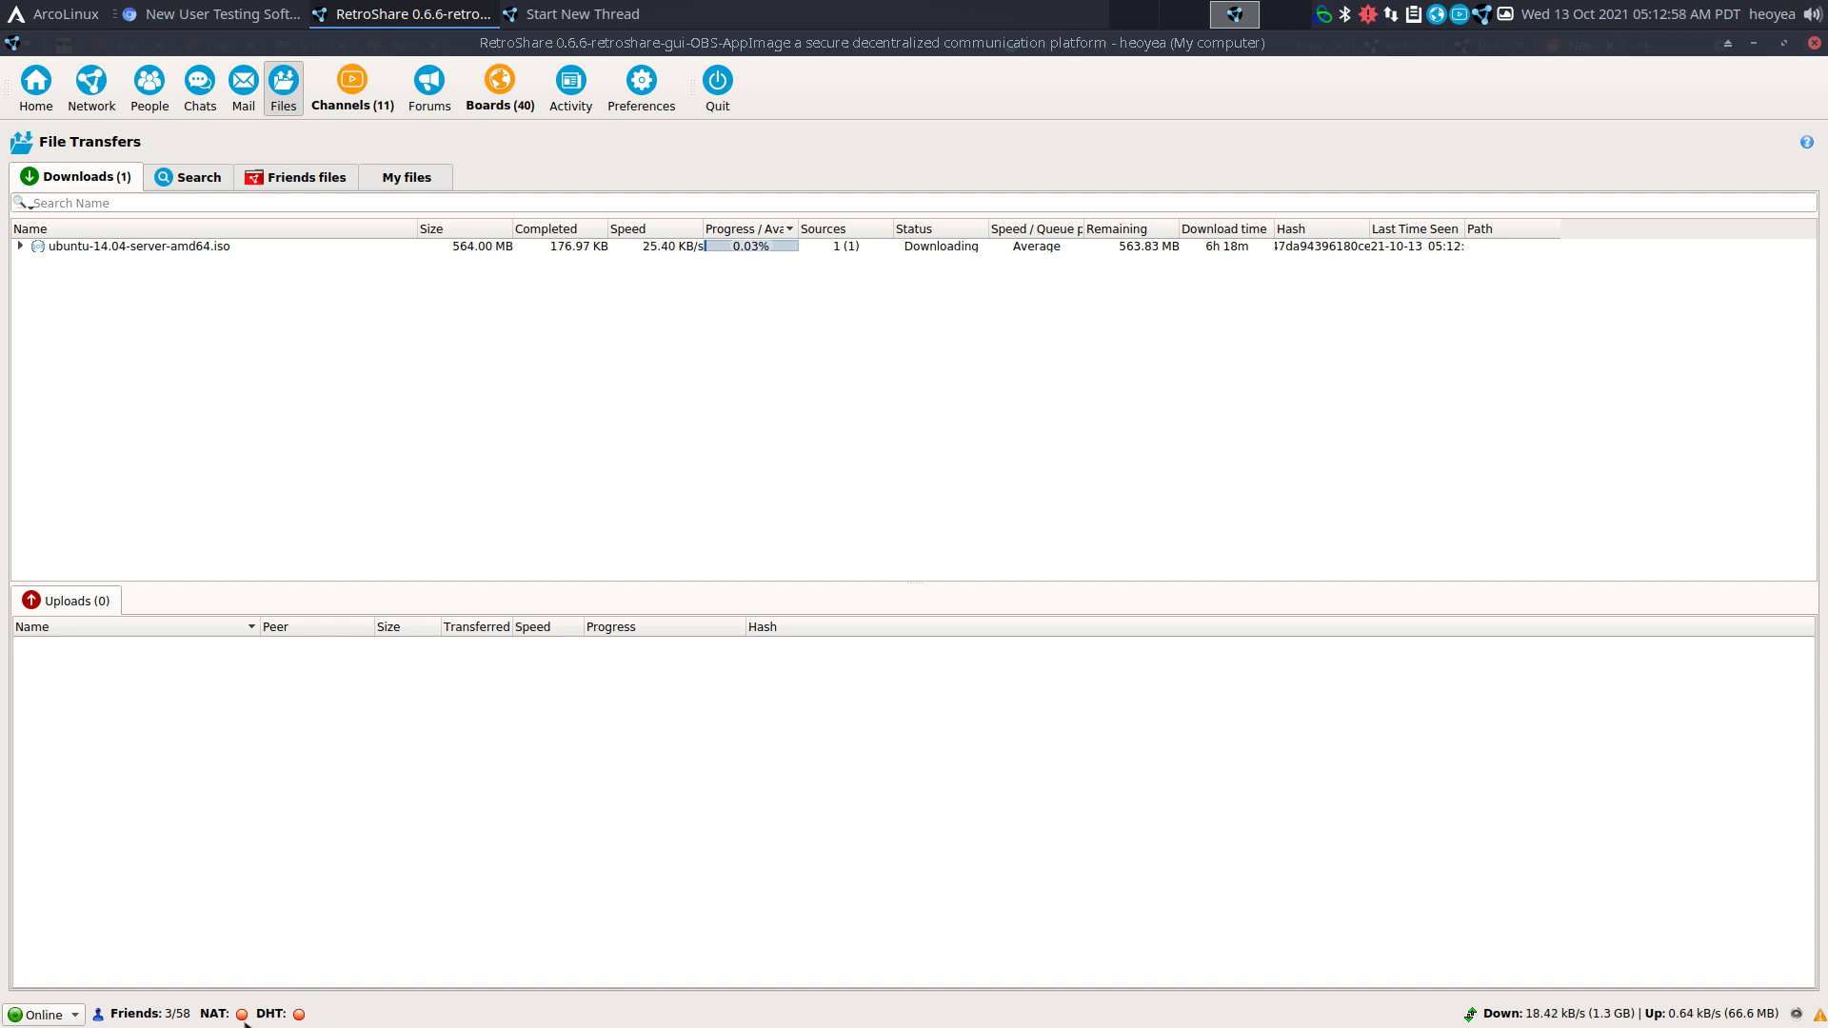
Inspect the viv and yodadog tunnel sources of the ubuntu server ISO download, then collapse them.
mouse_move(244, 1016)
mouse_move(299, 1016)
click(20, 246)
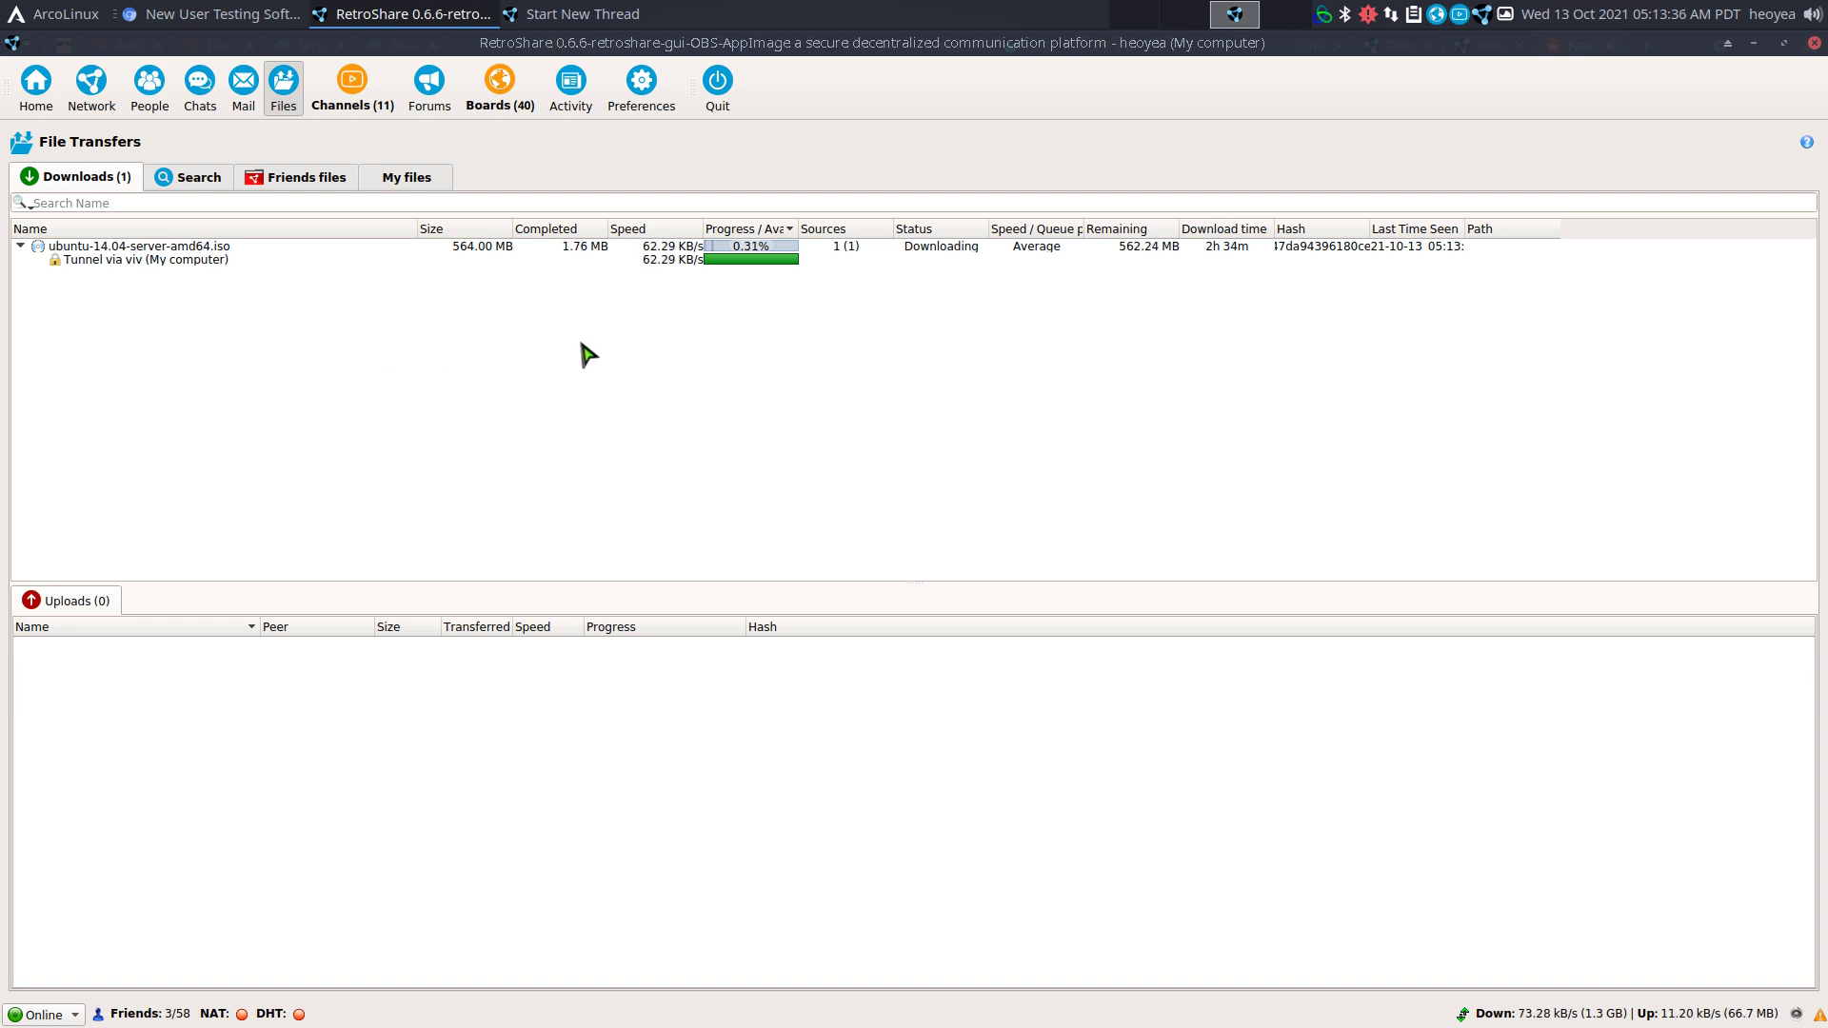
click(671, 247)
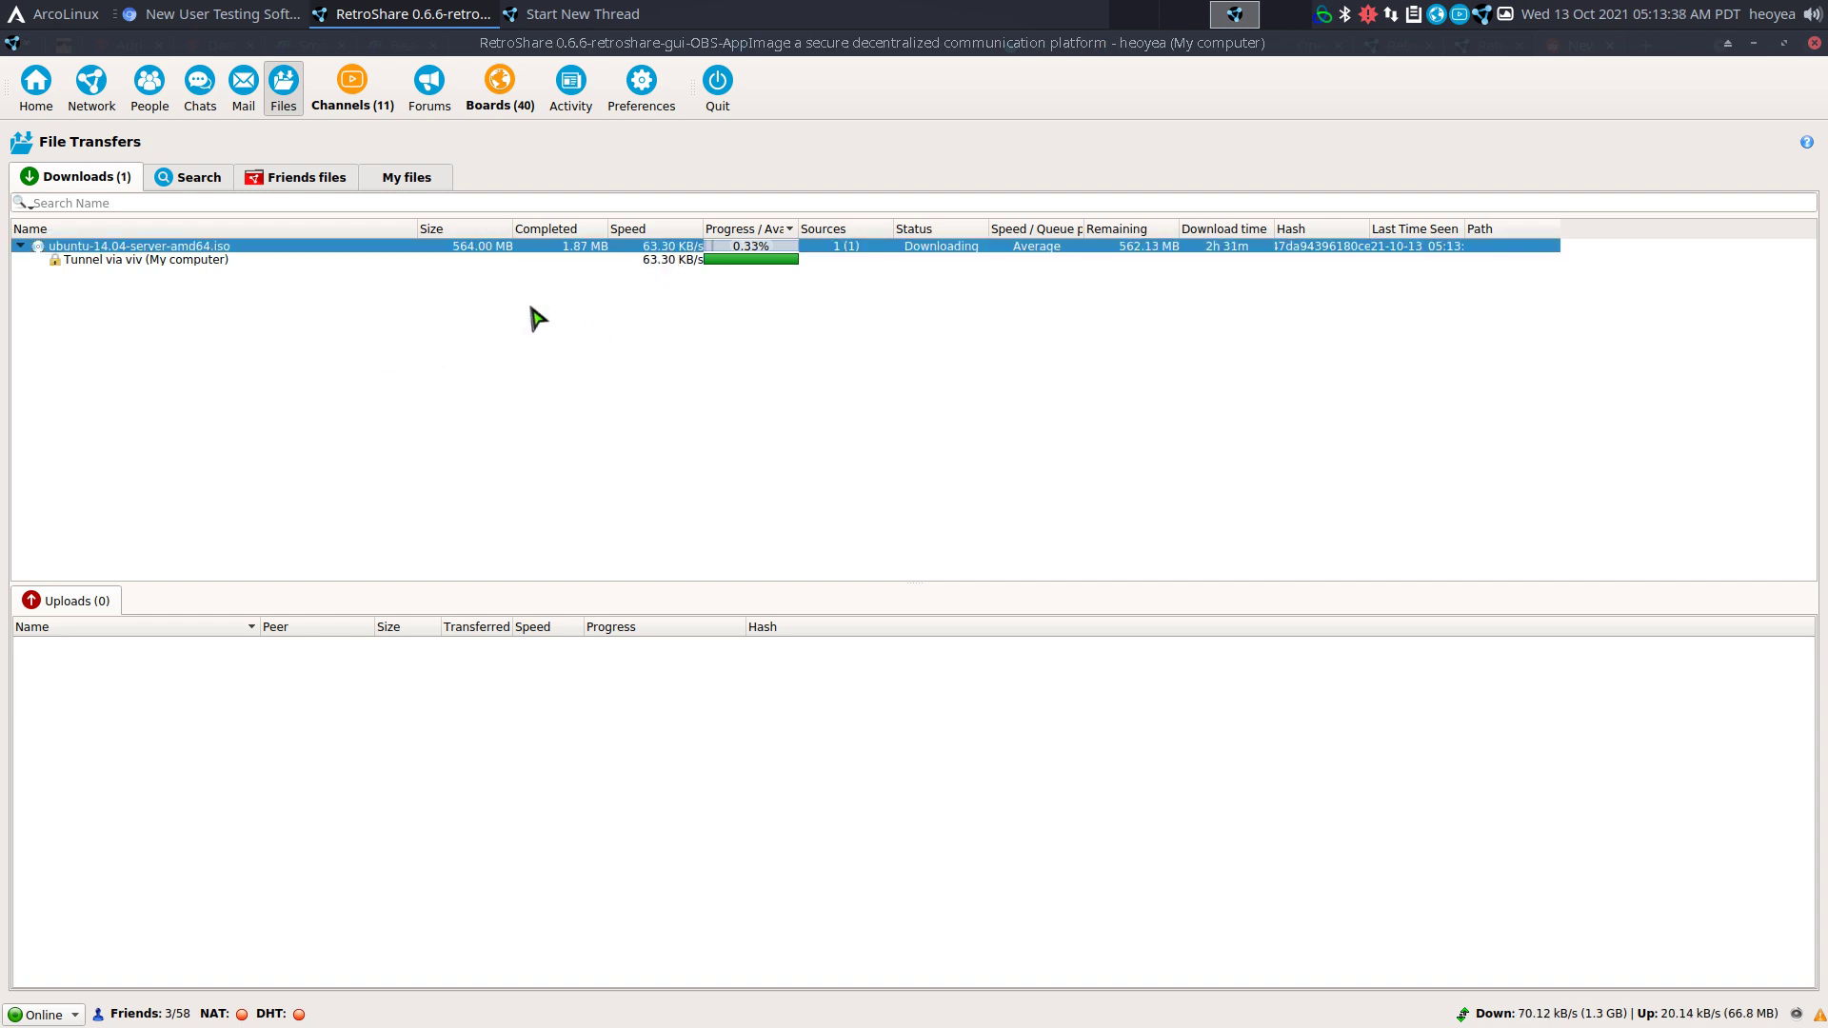
click(20, 246)
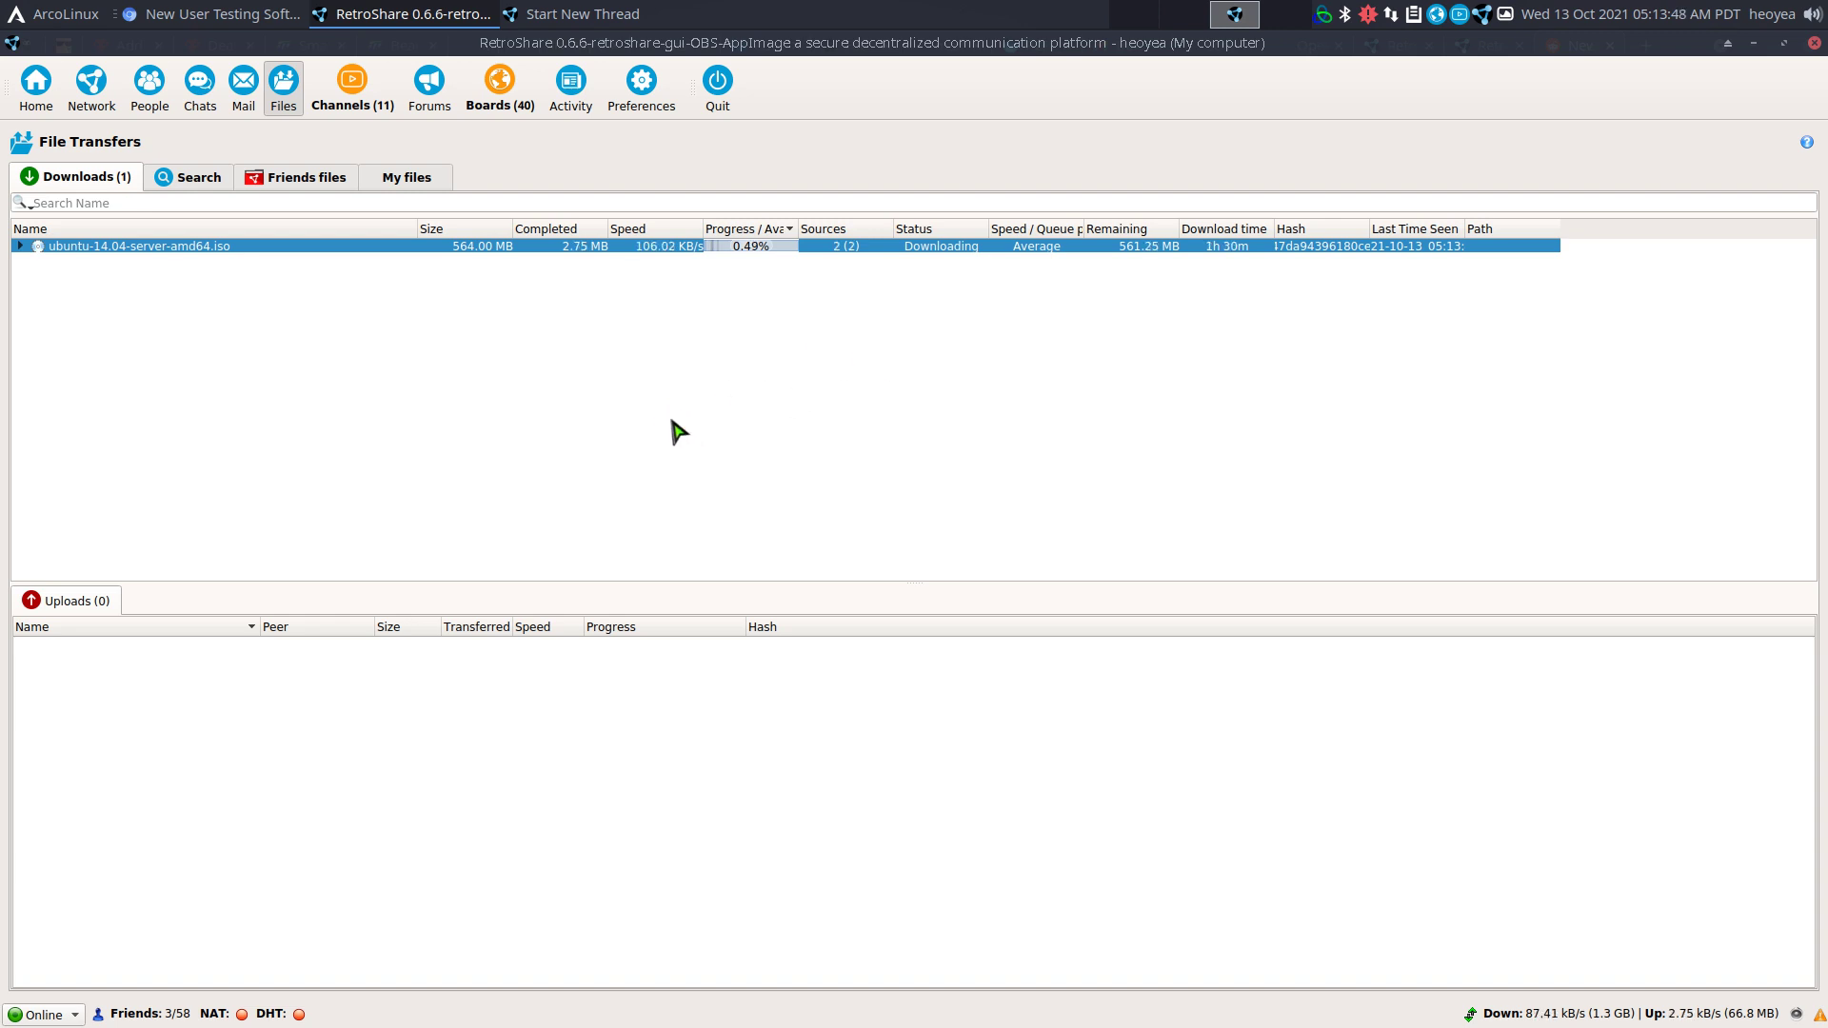
click(20, 246)
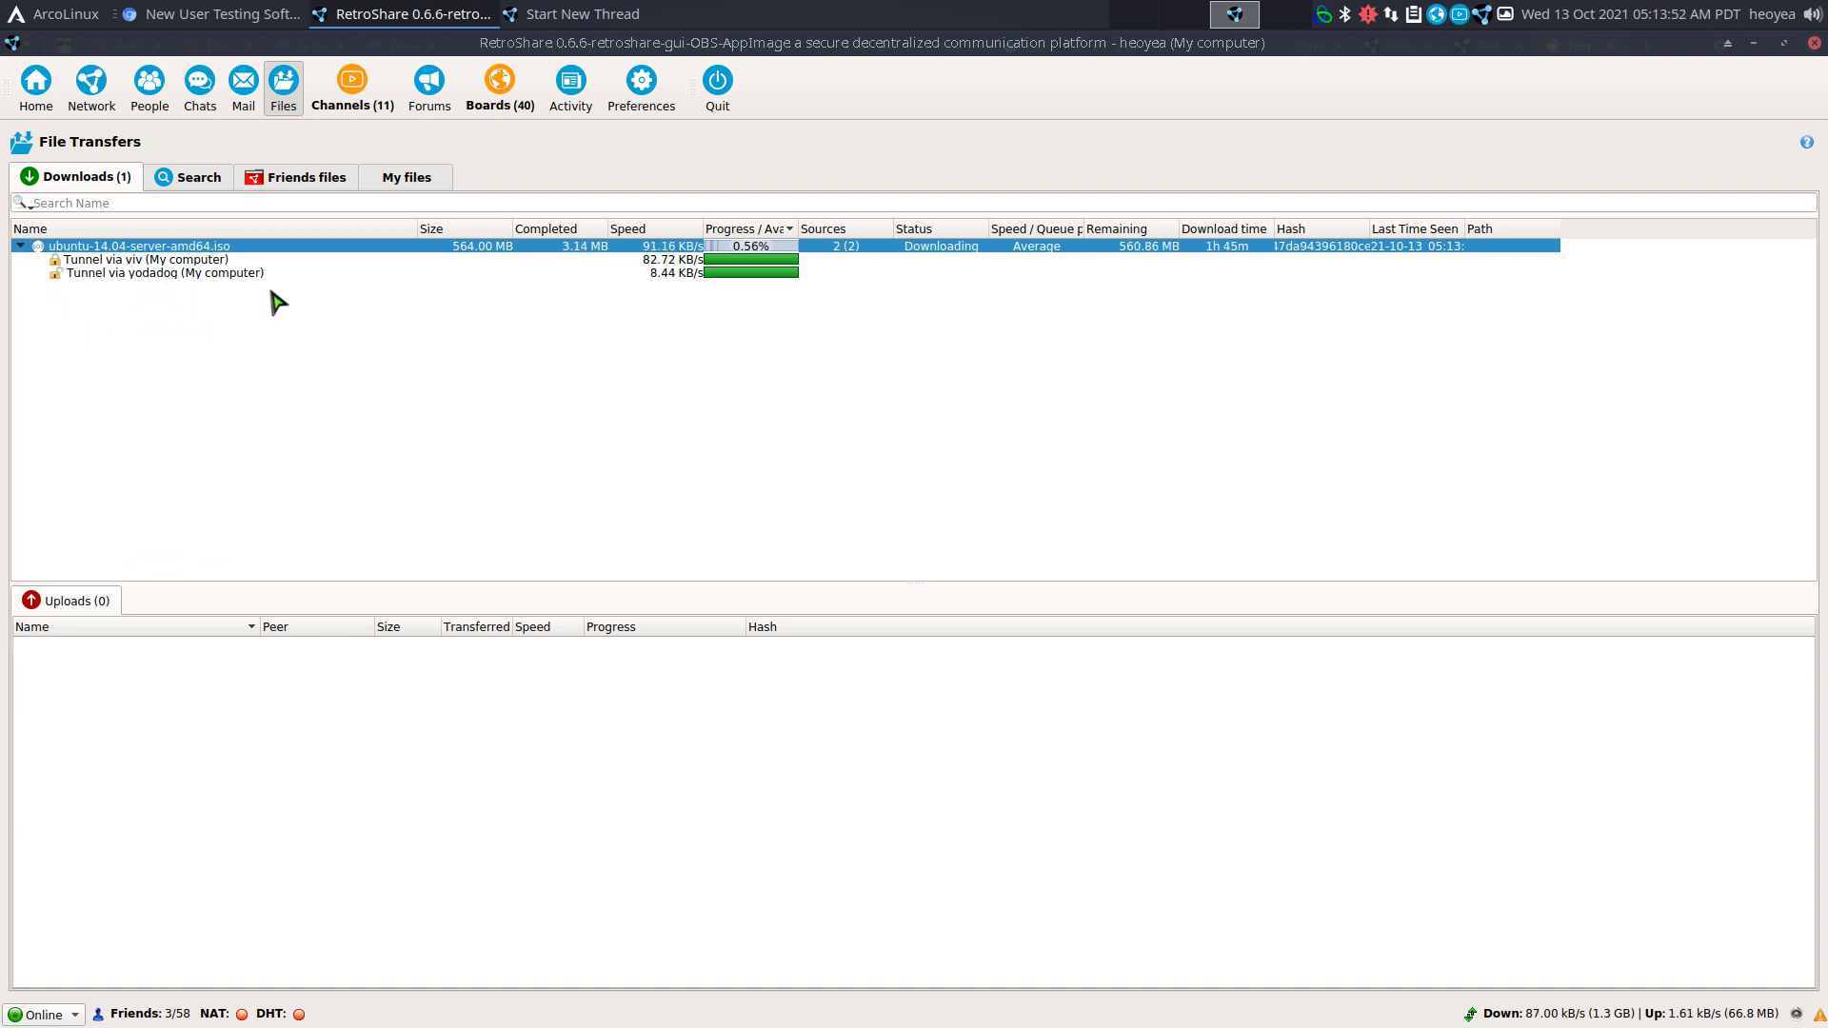
click(131, 261)
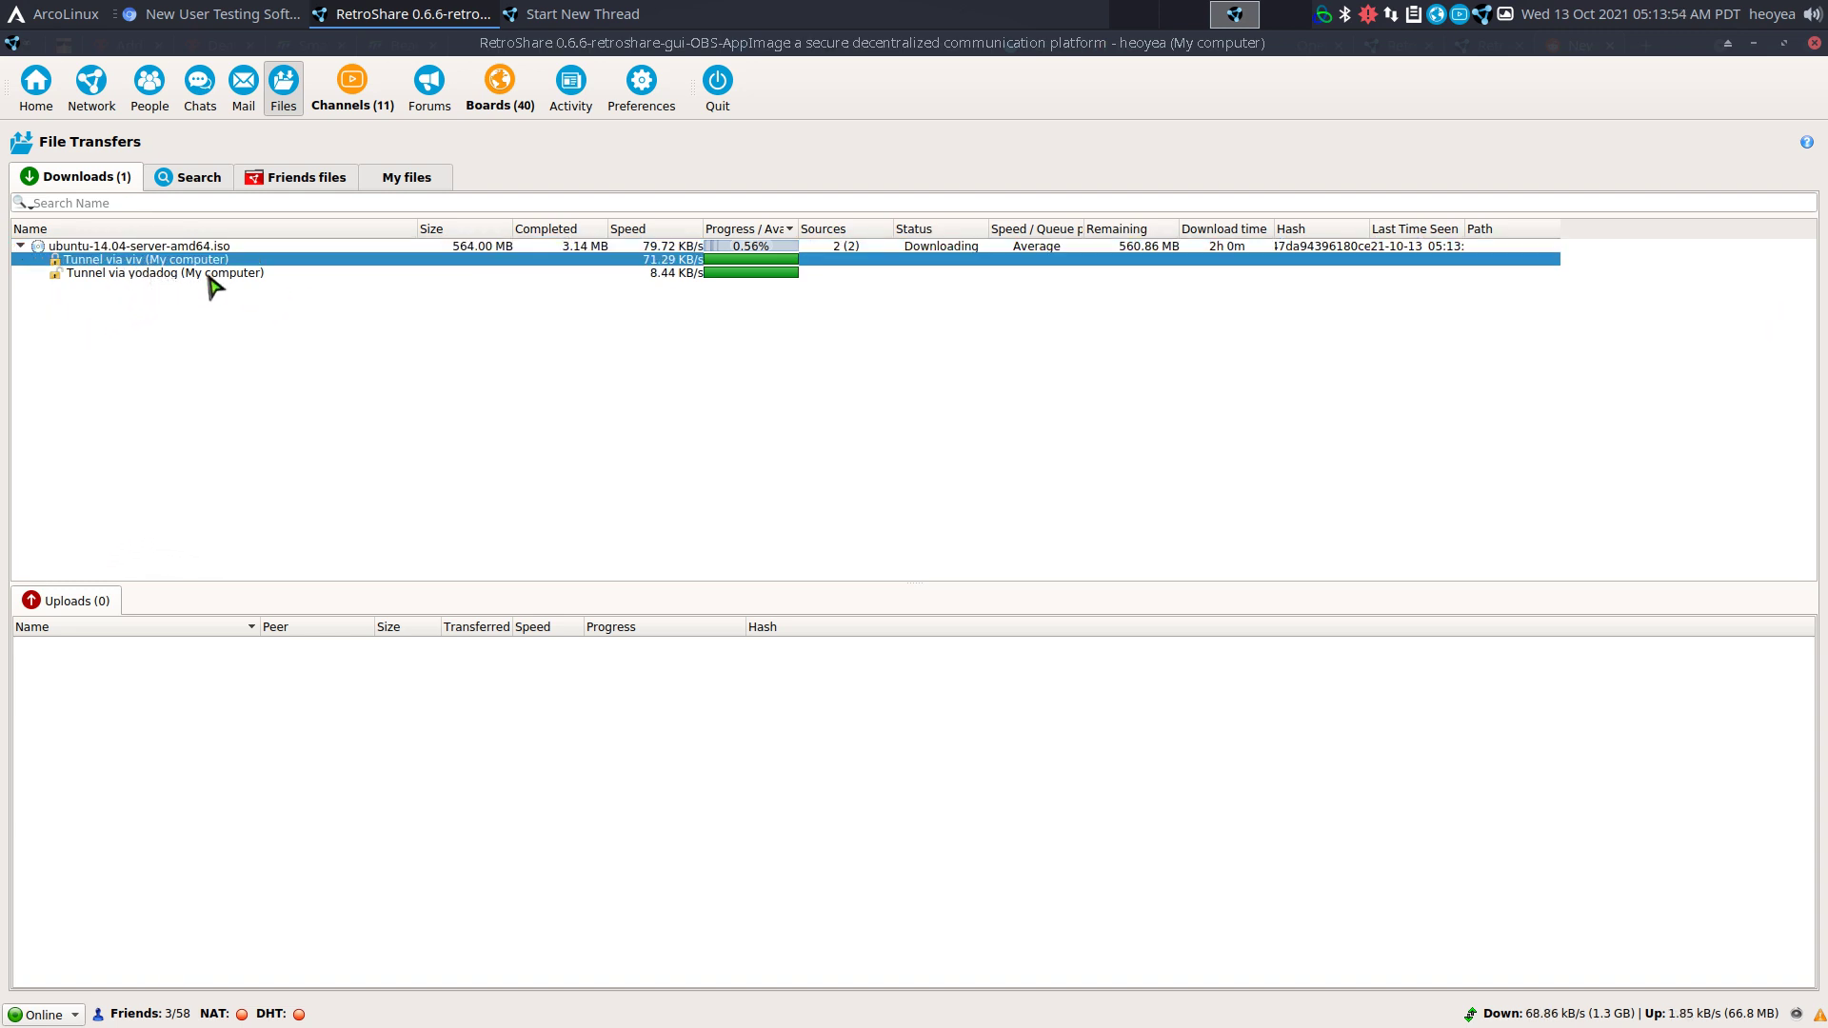
click(185, 274)
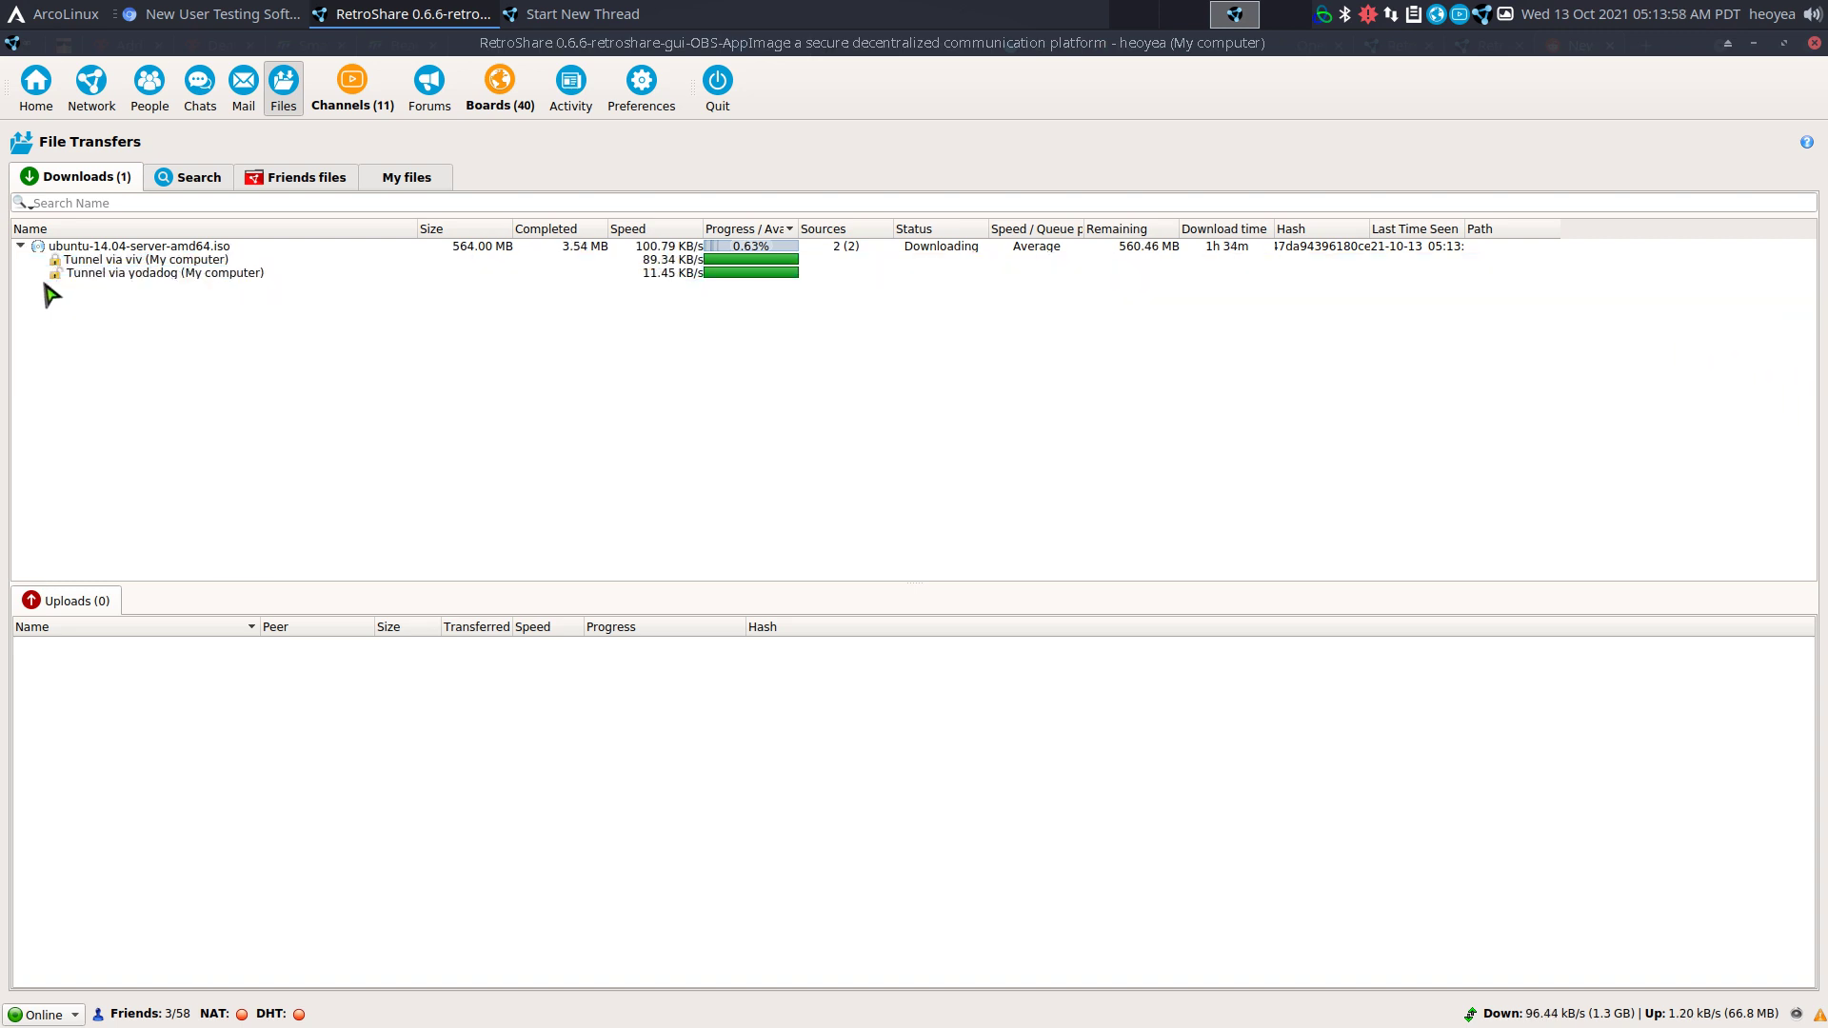
click(20, 246)
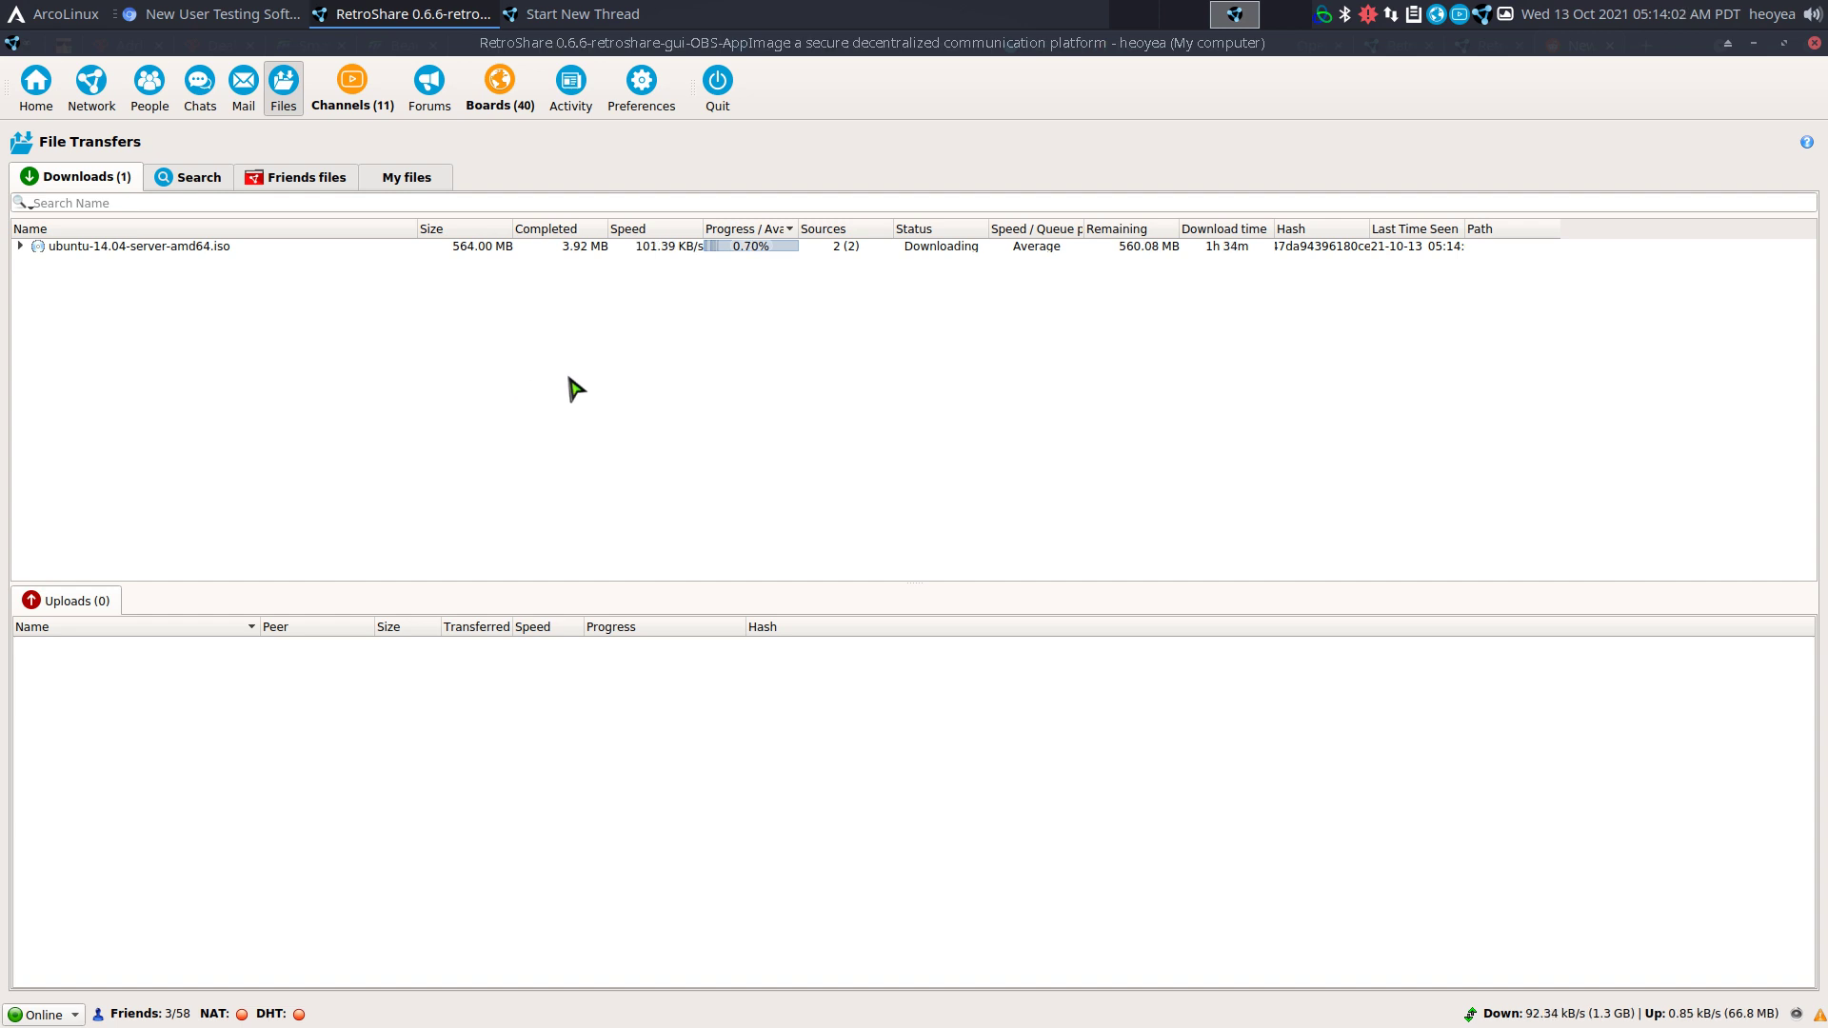
Look over the Network preferences, then go back to the Home page with your RetroShare ID.
click(654, 107)
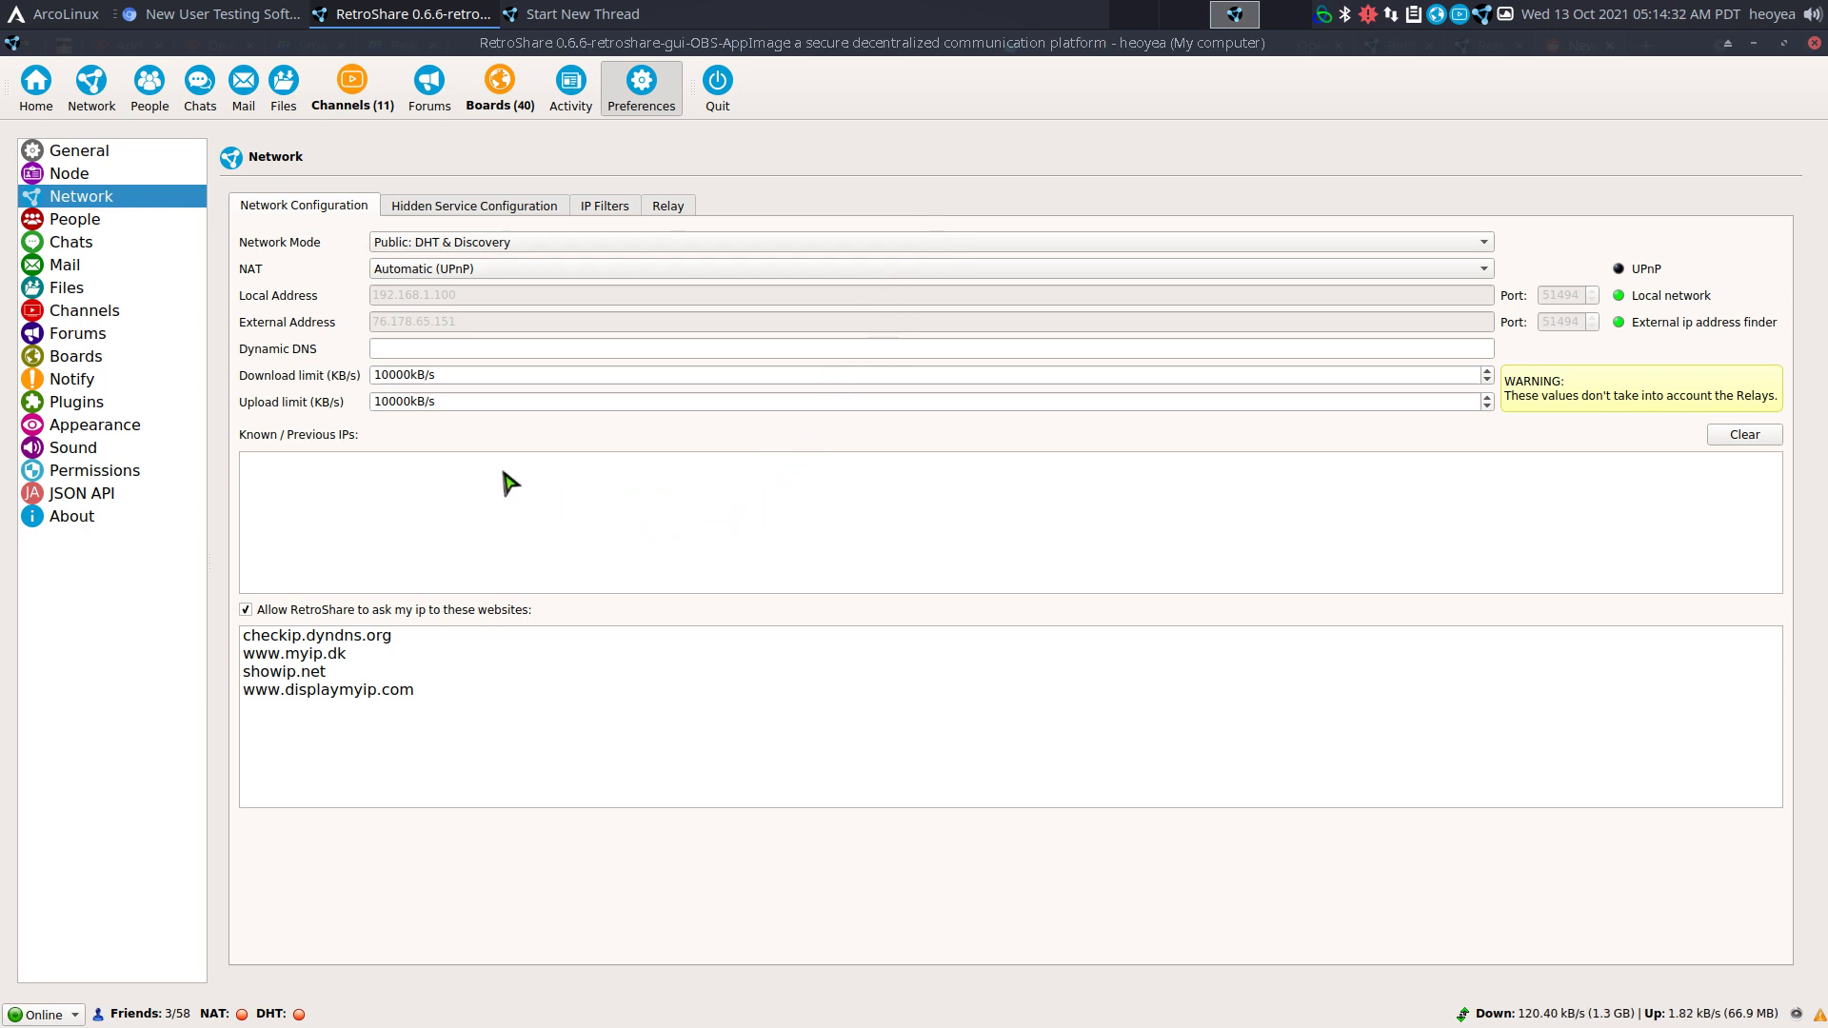
click(36, 90)
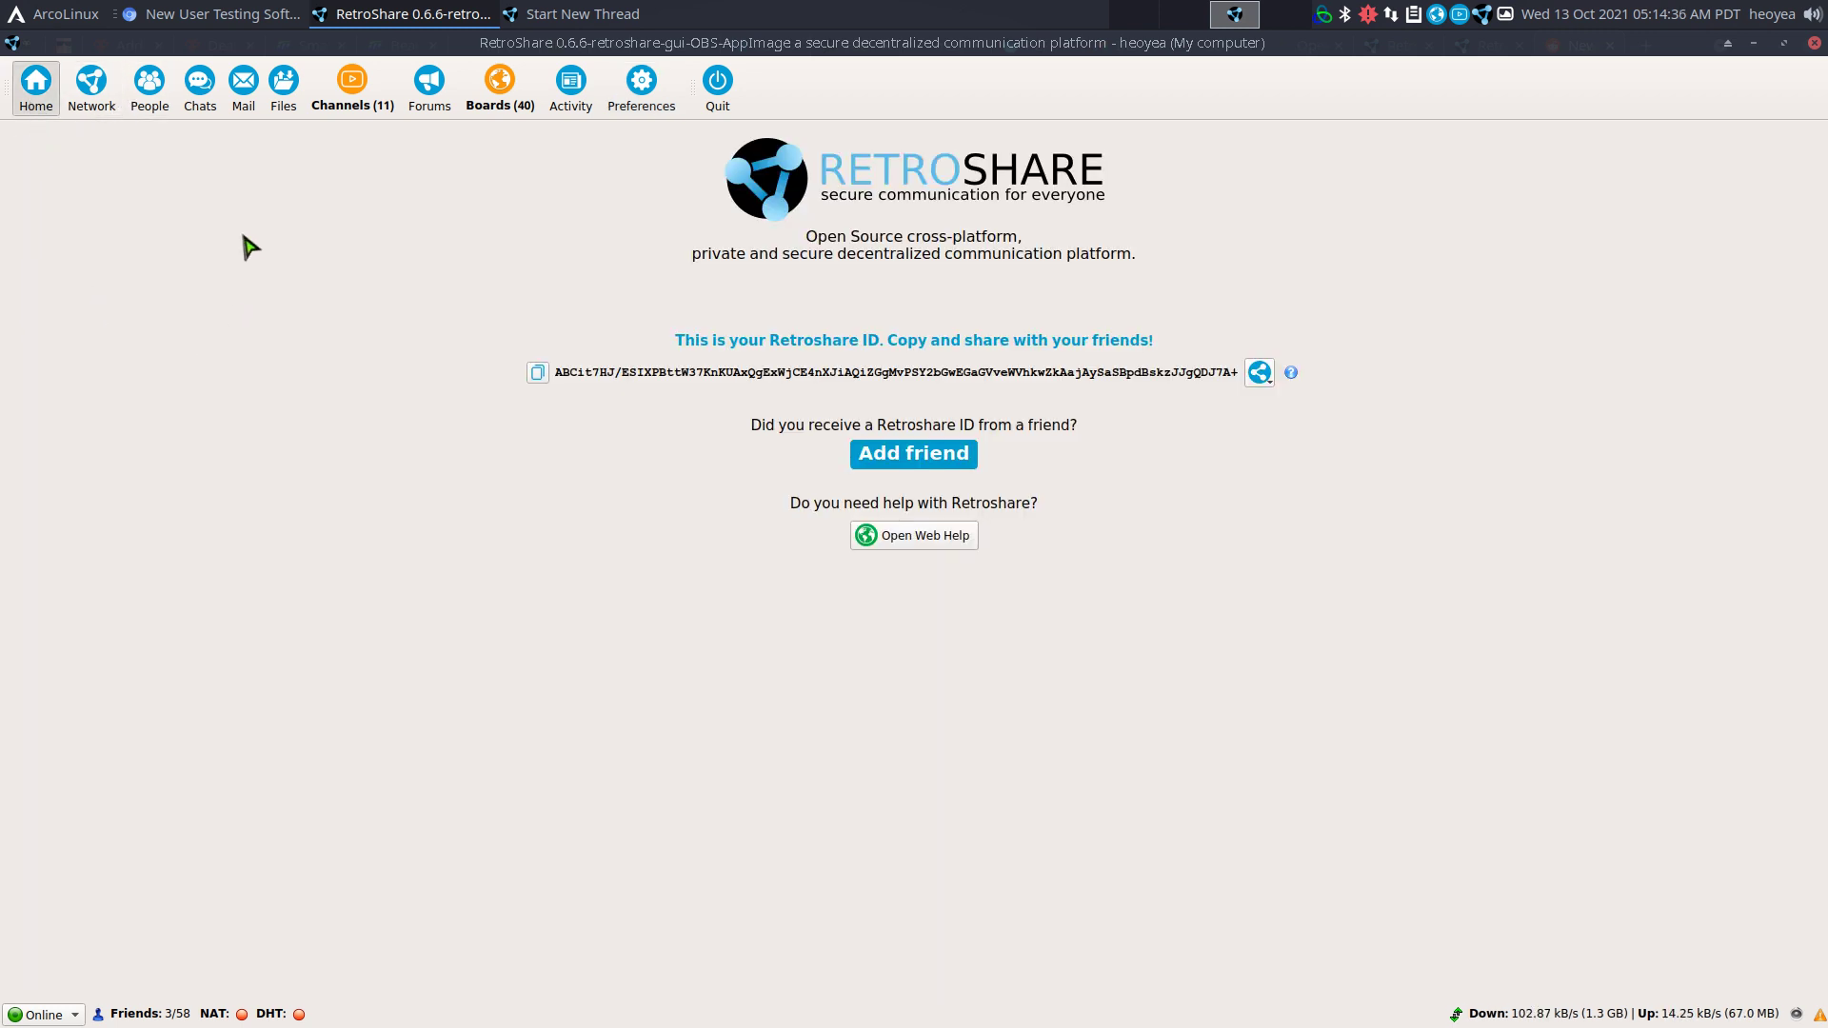
Show the retroshare.cc downloads page in Chrome and read down to the RetroShare-0.6.6 Source Tarballs.
click(238, 13)
click(1393, 54)
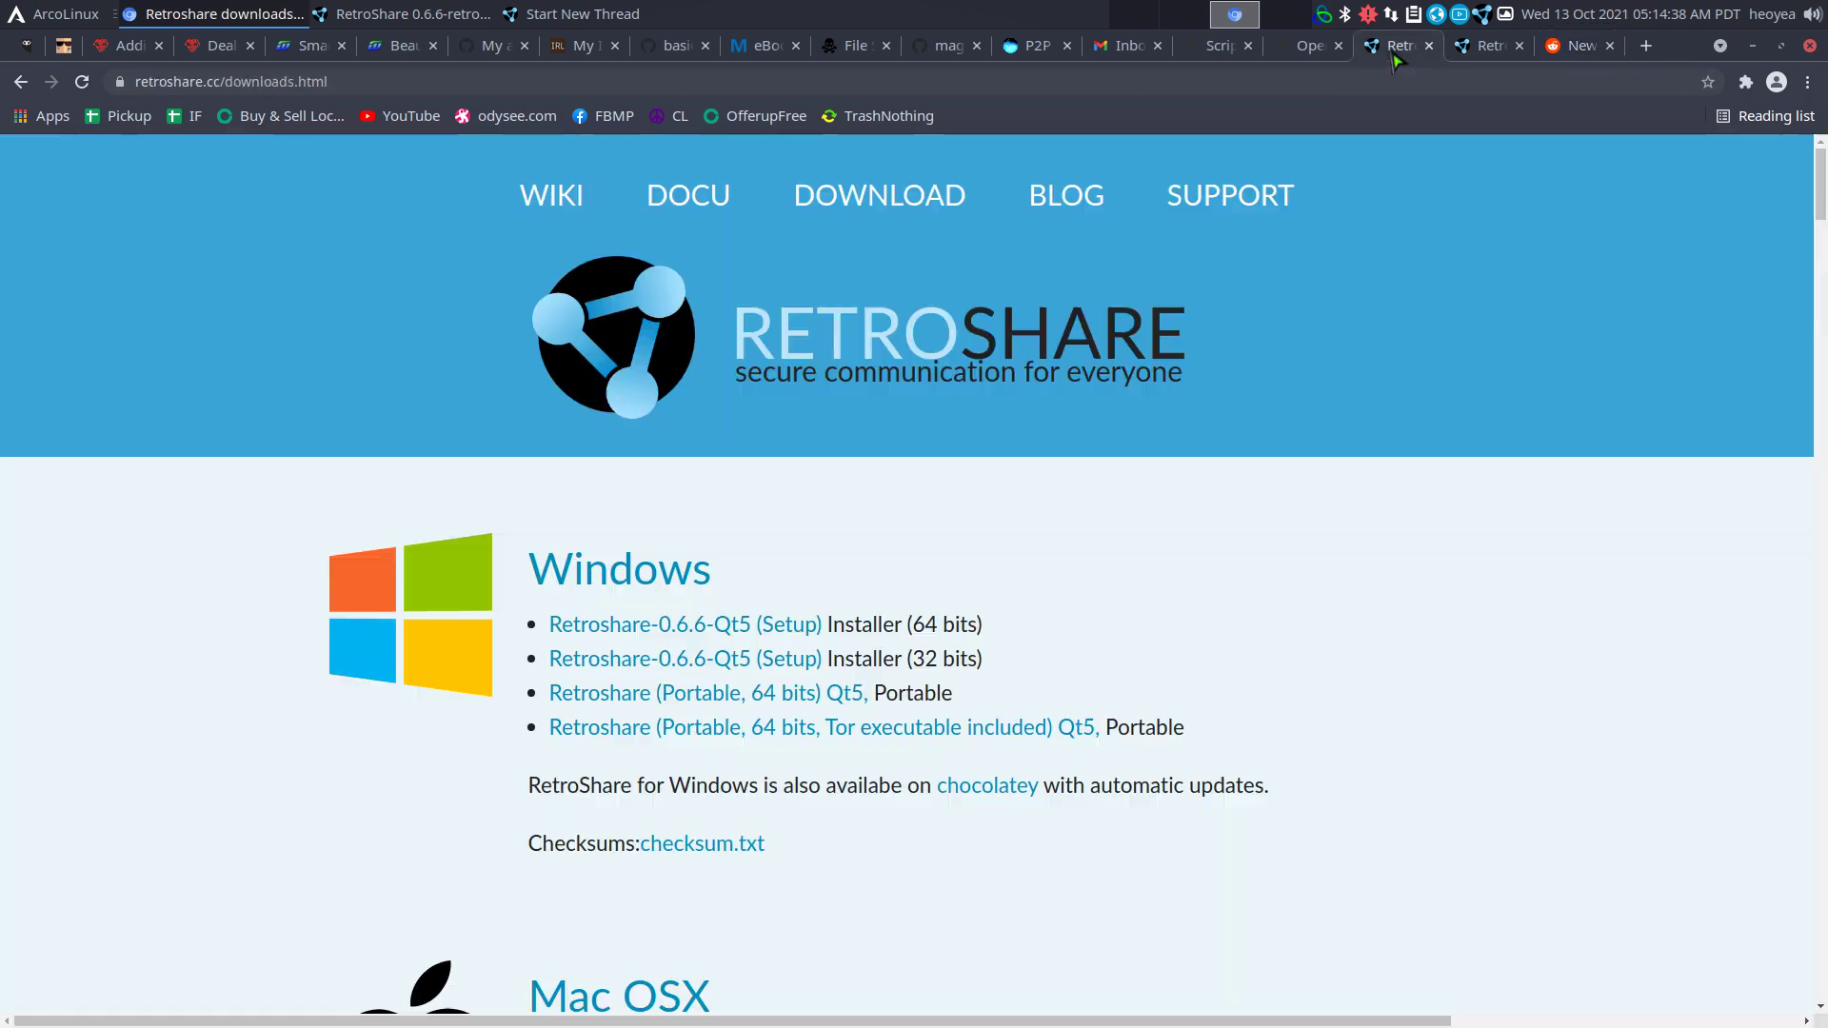
scroll(1276, 440, down, 3)
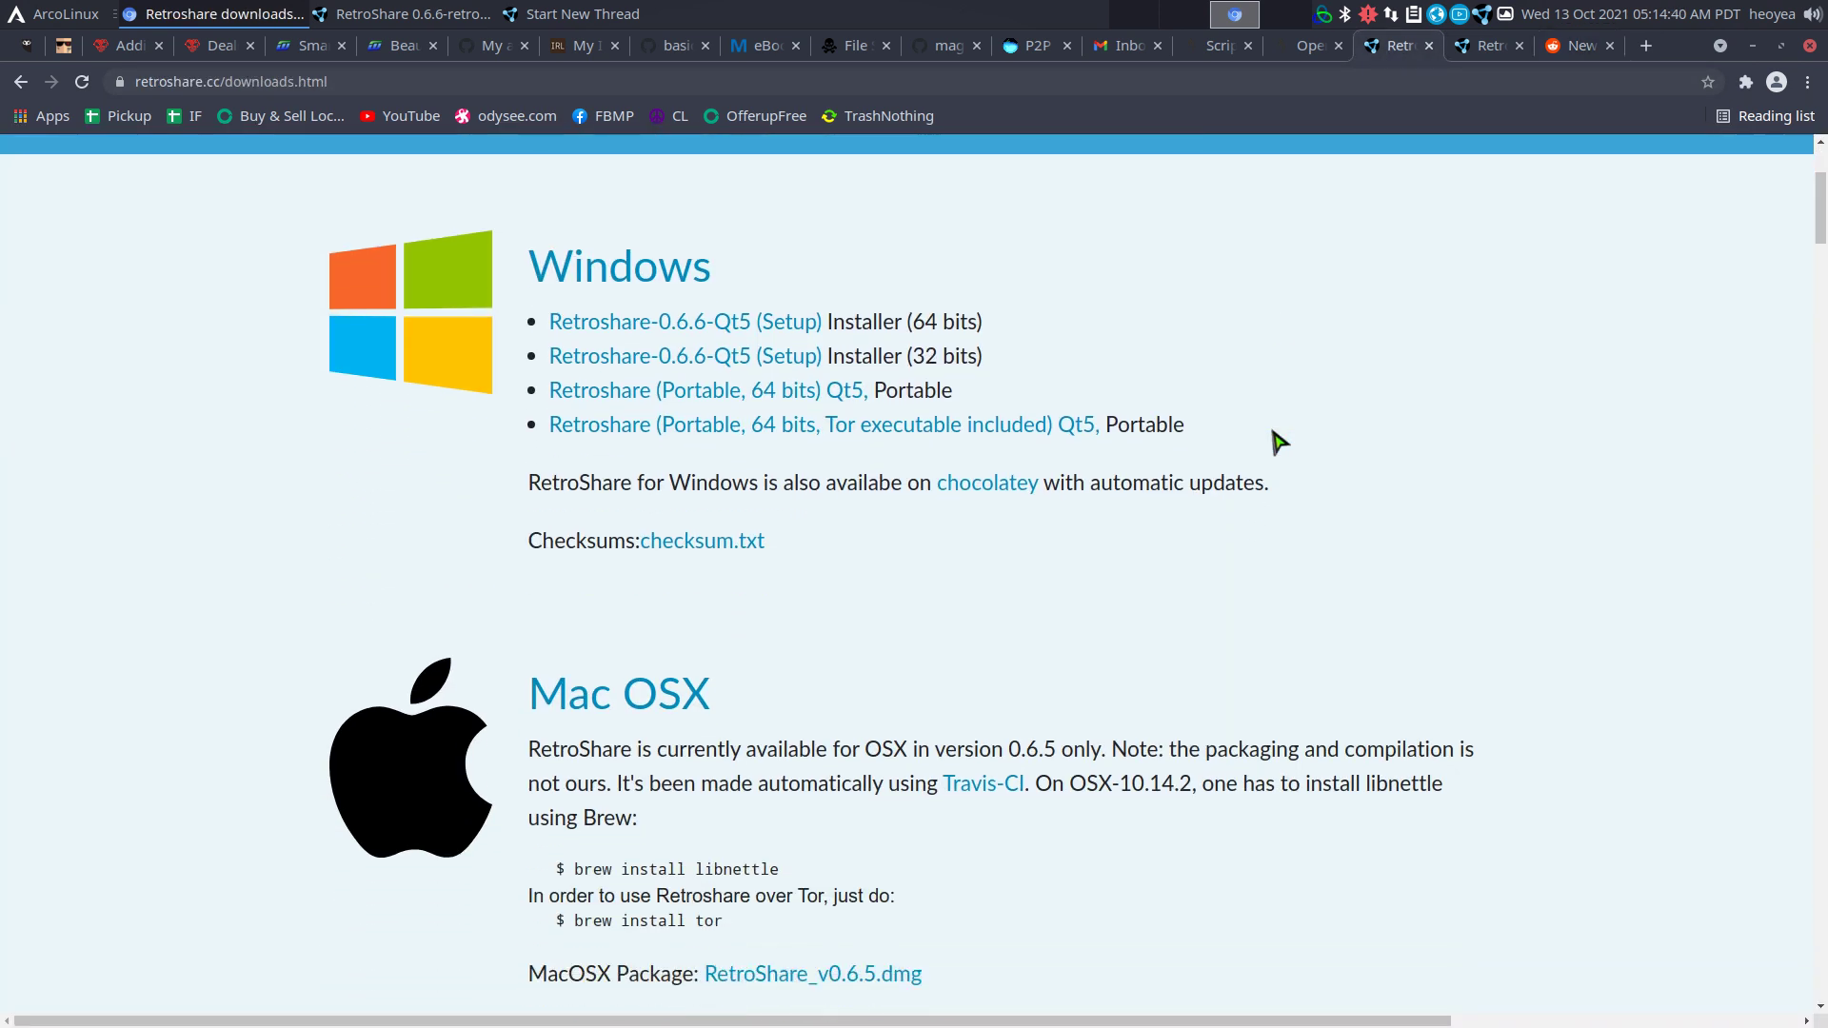
scroll(1278, 441, down, 10)
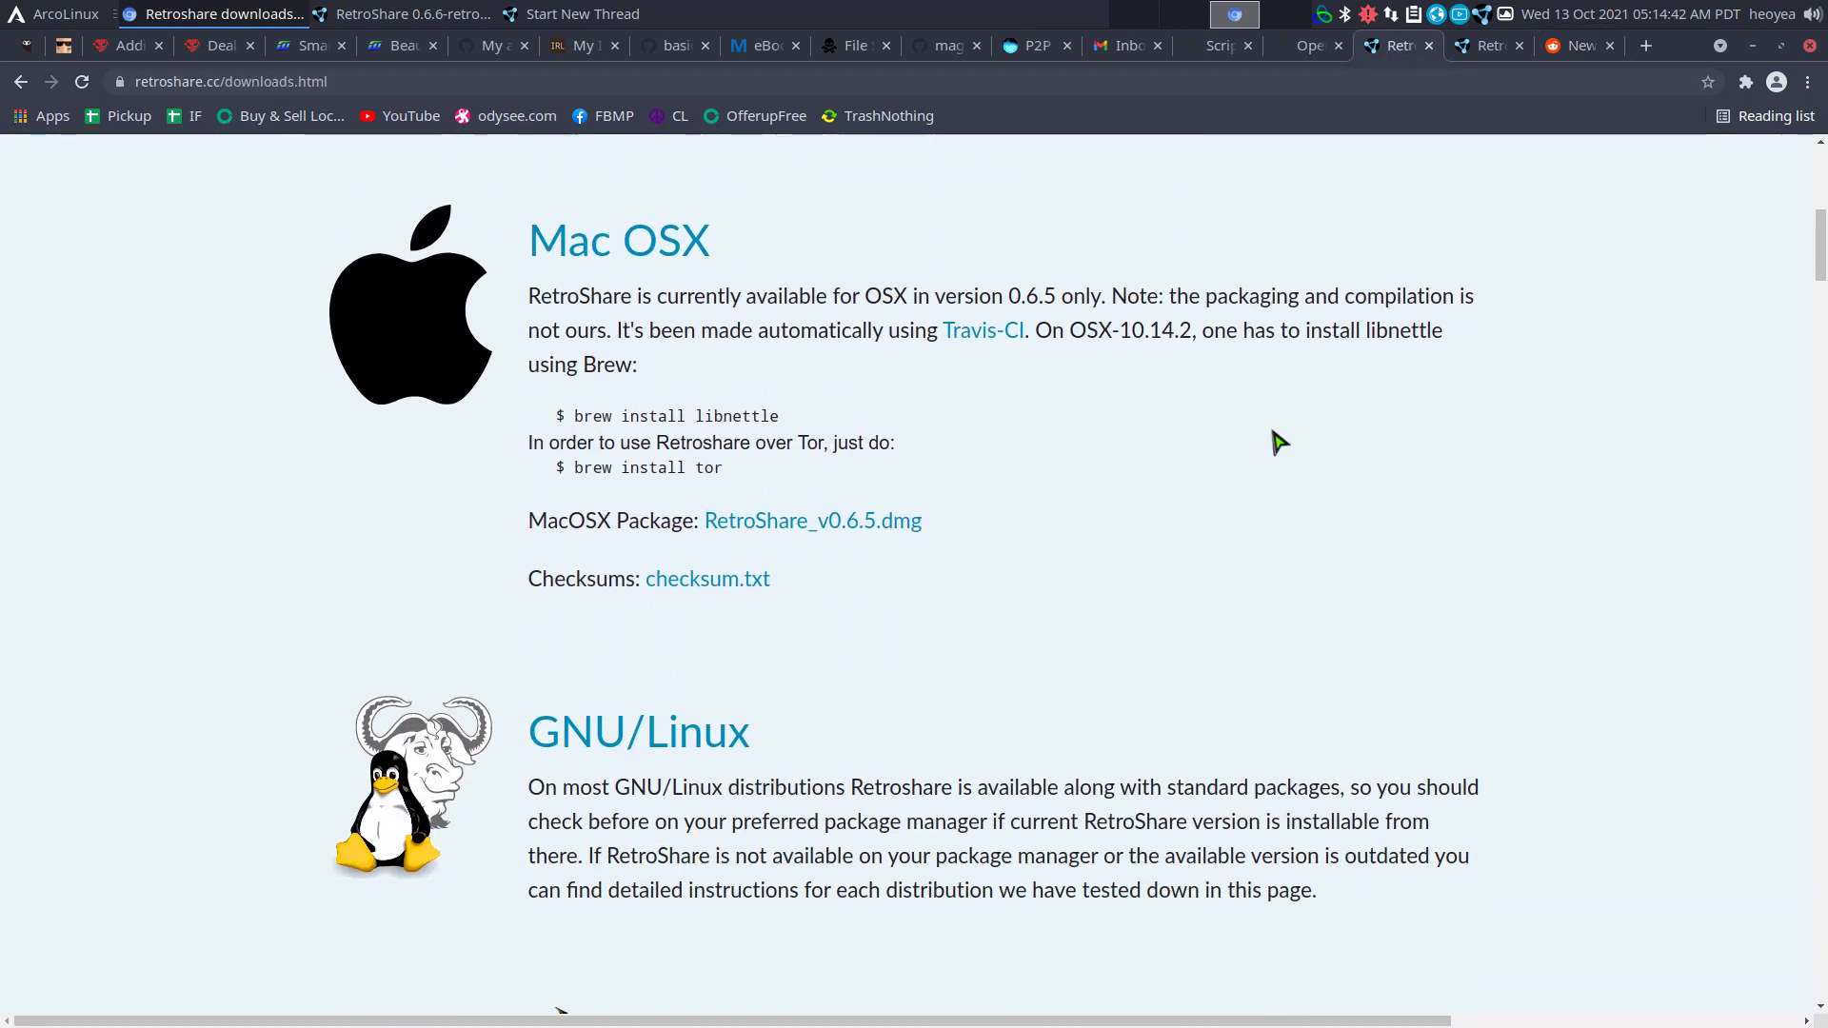
scroll(1278, 441, down, 9)
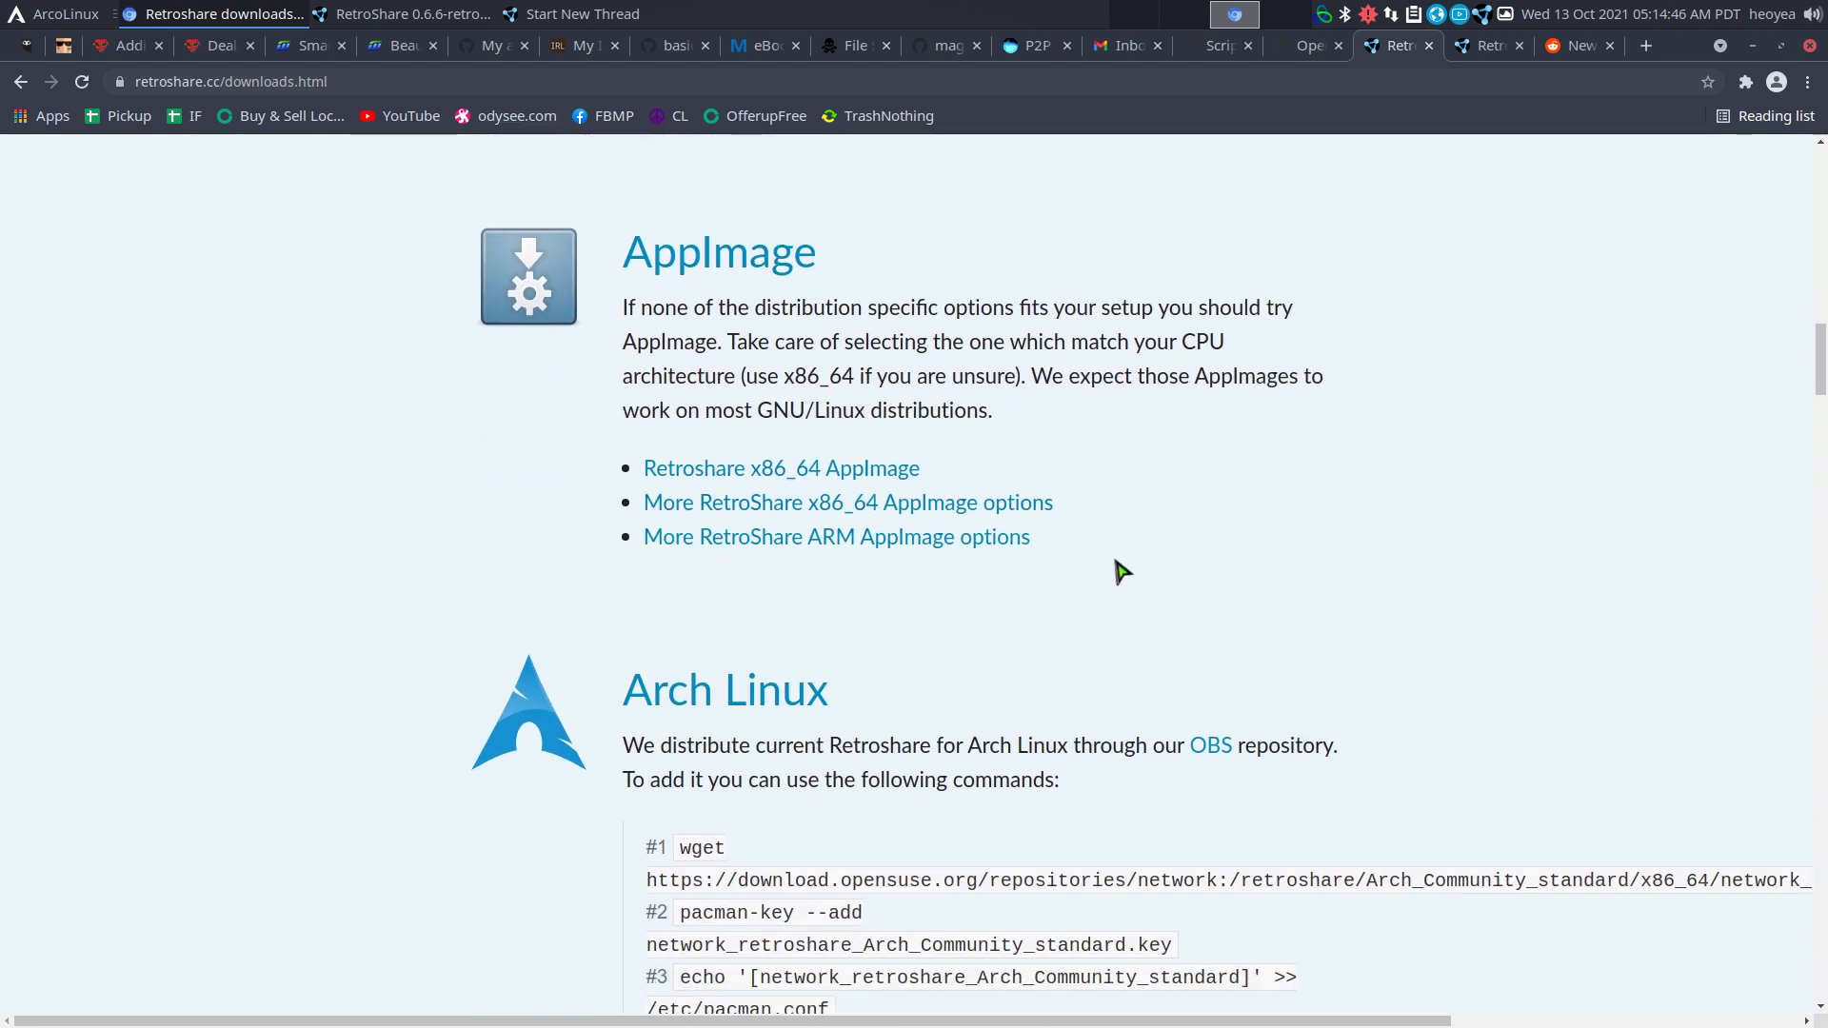
scroll(1202, 502, down, 2)
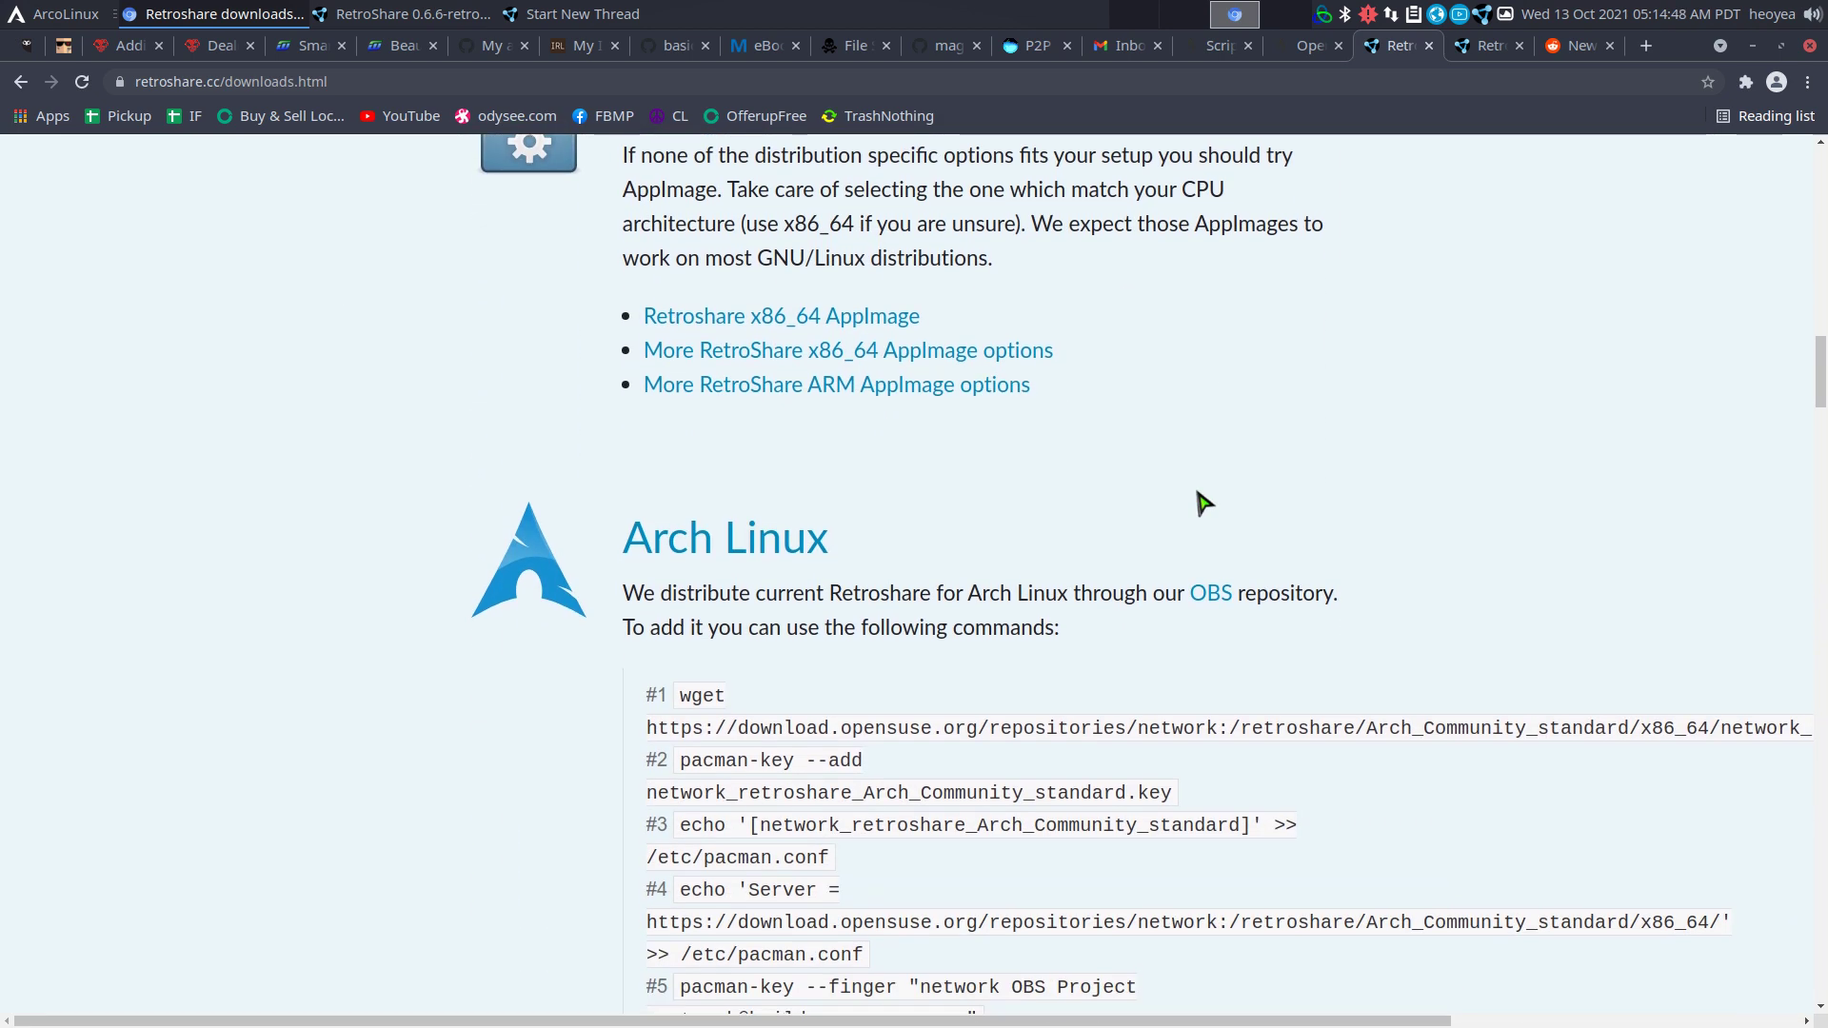
scroll(1203, 503, down, 1)
scroll(1094, 531, down, 2)
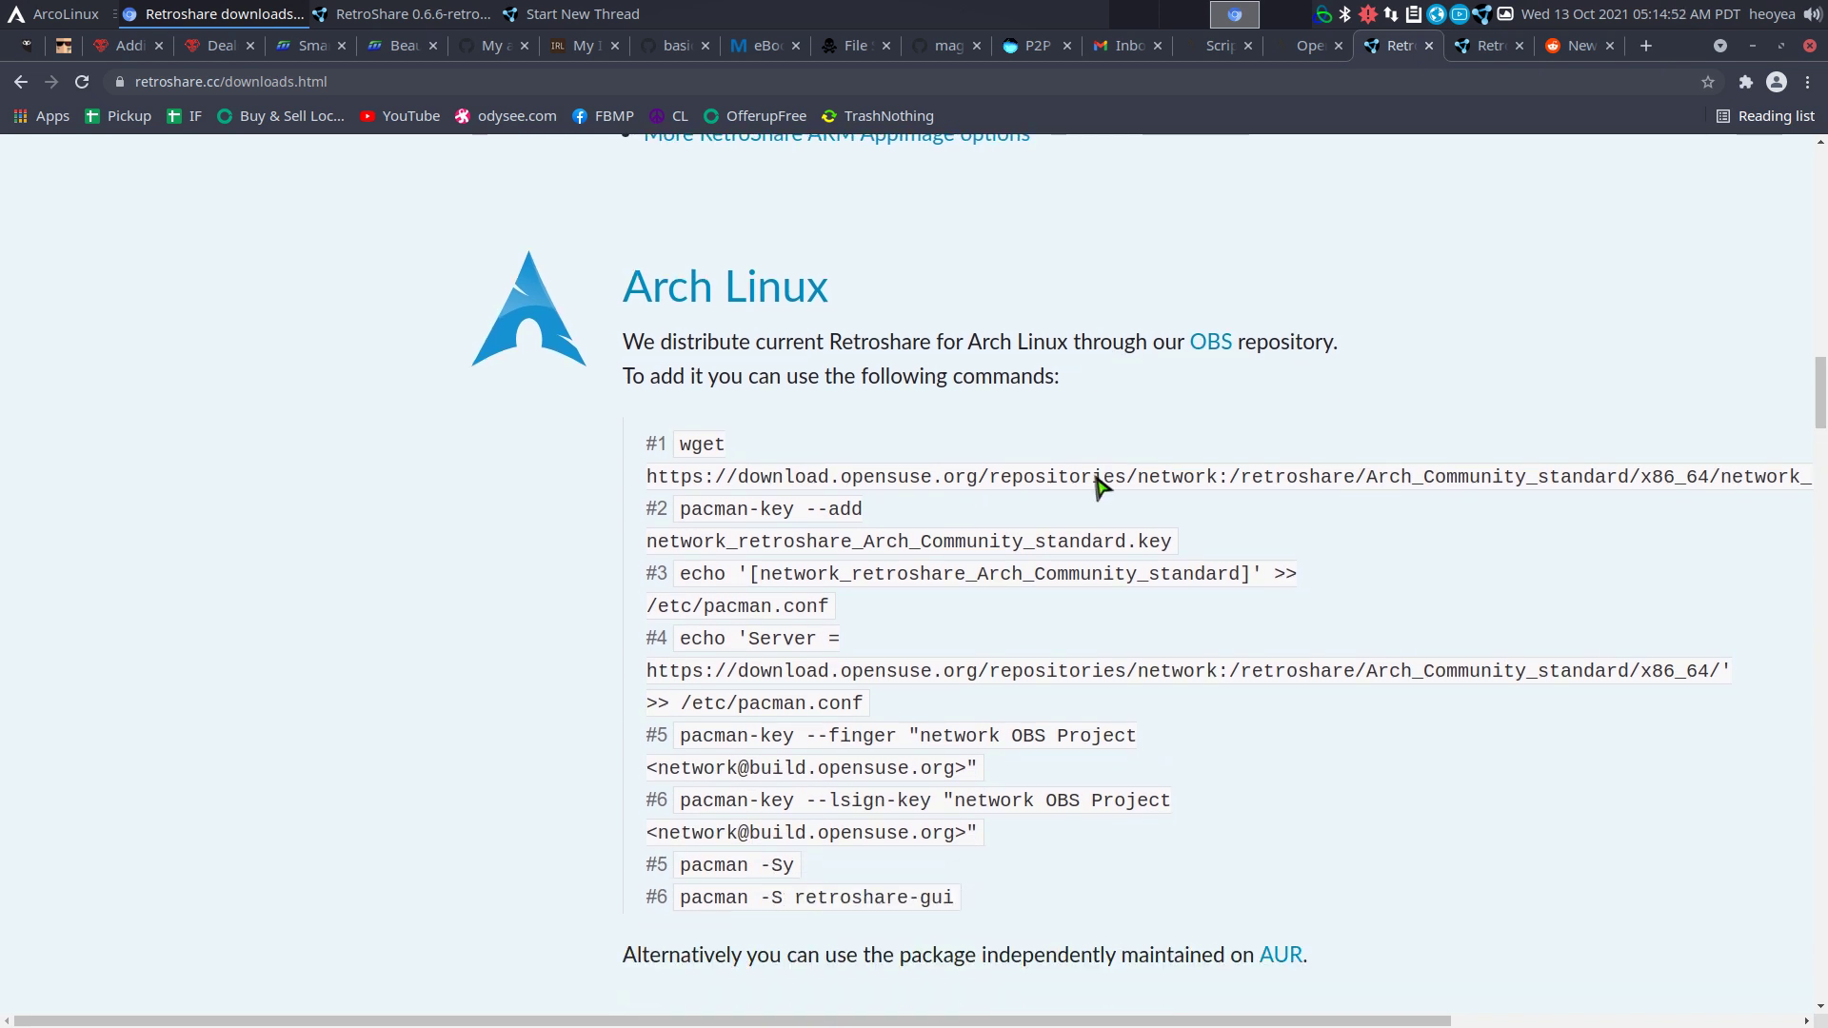
scroll(1097, 486, down, 9)
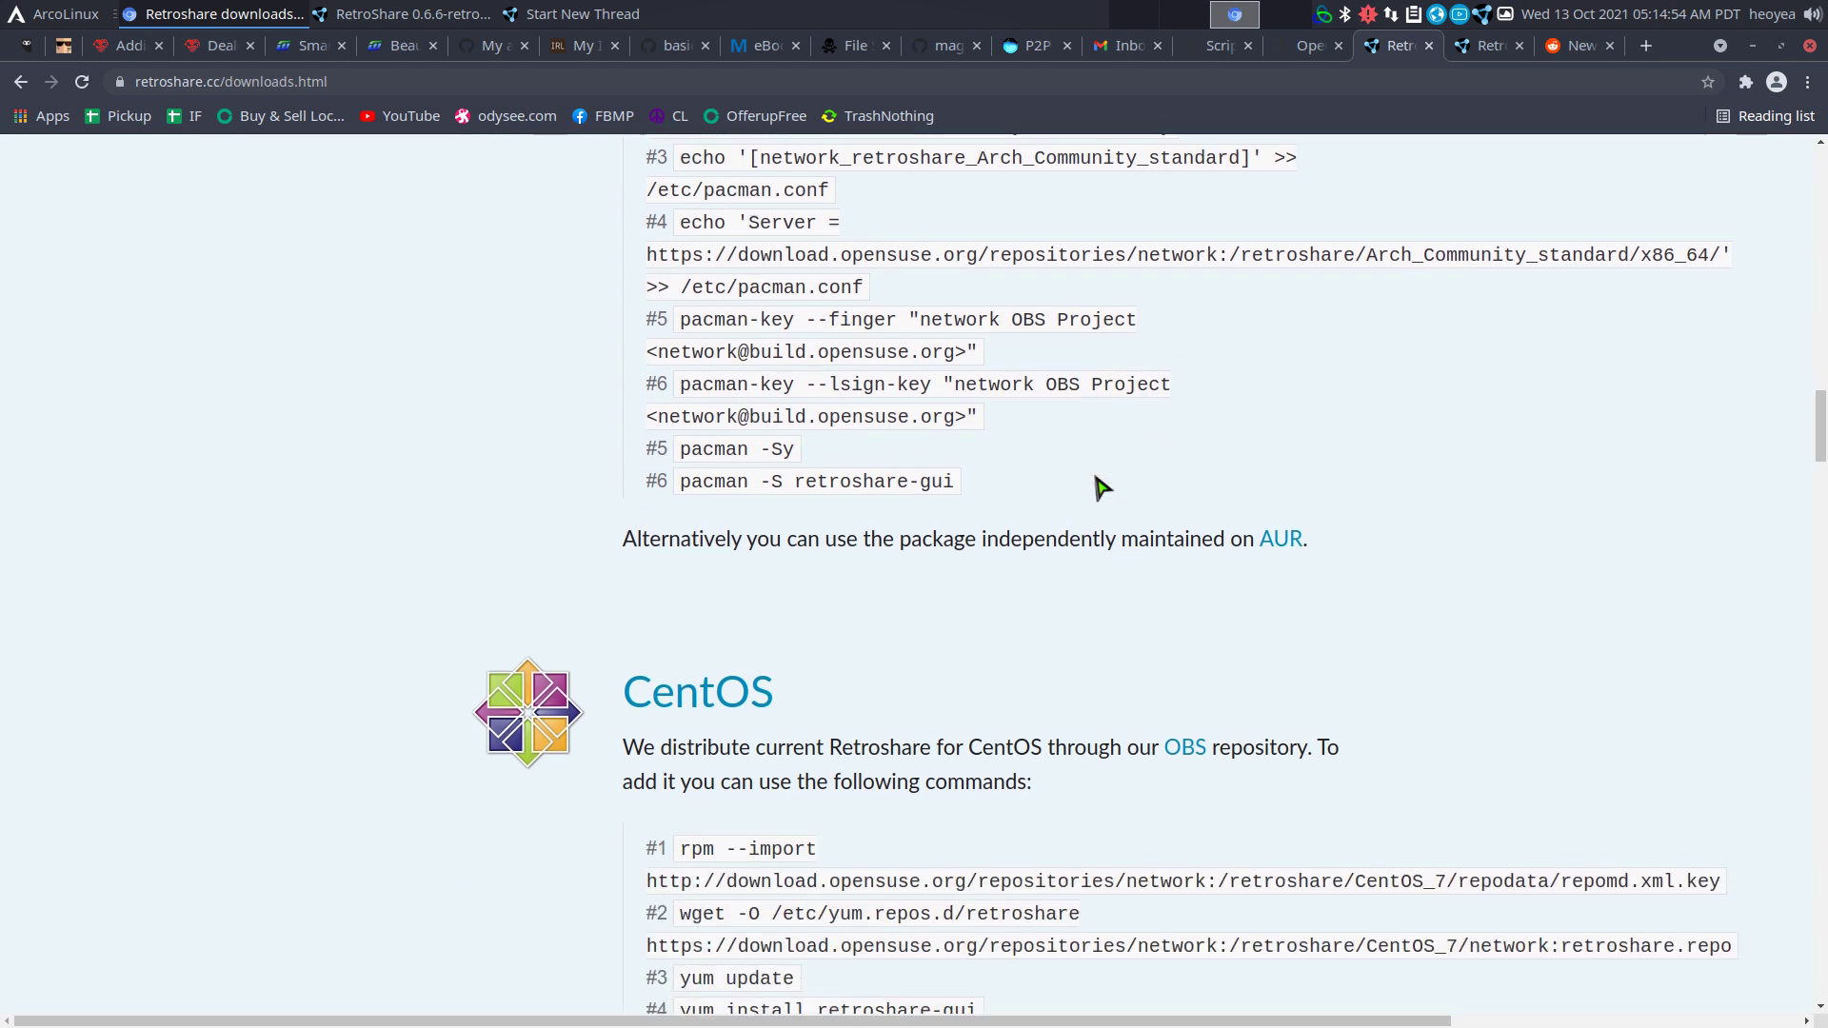
scroll(1097, 485, down, 13)
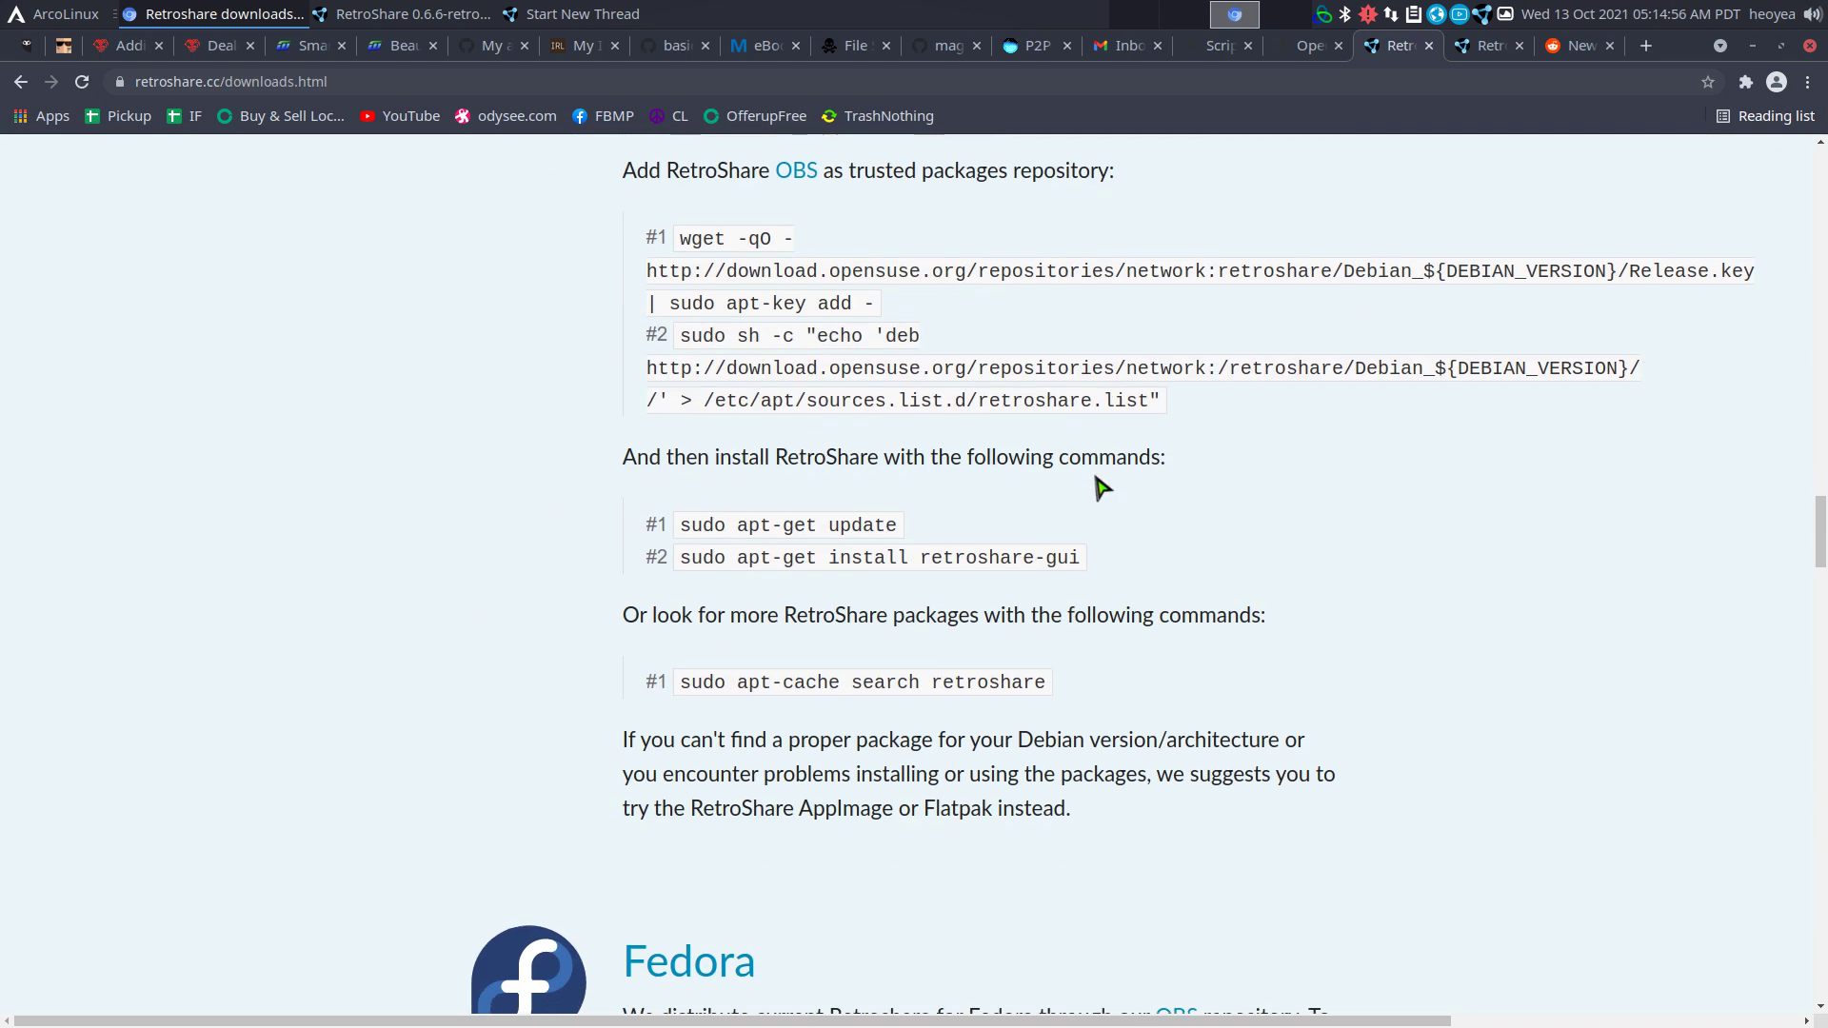
scroll(1096, 485, down, 12)
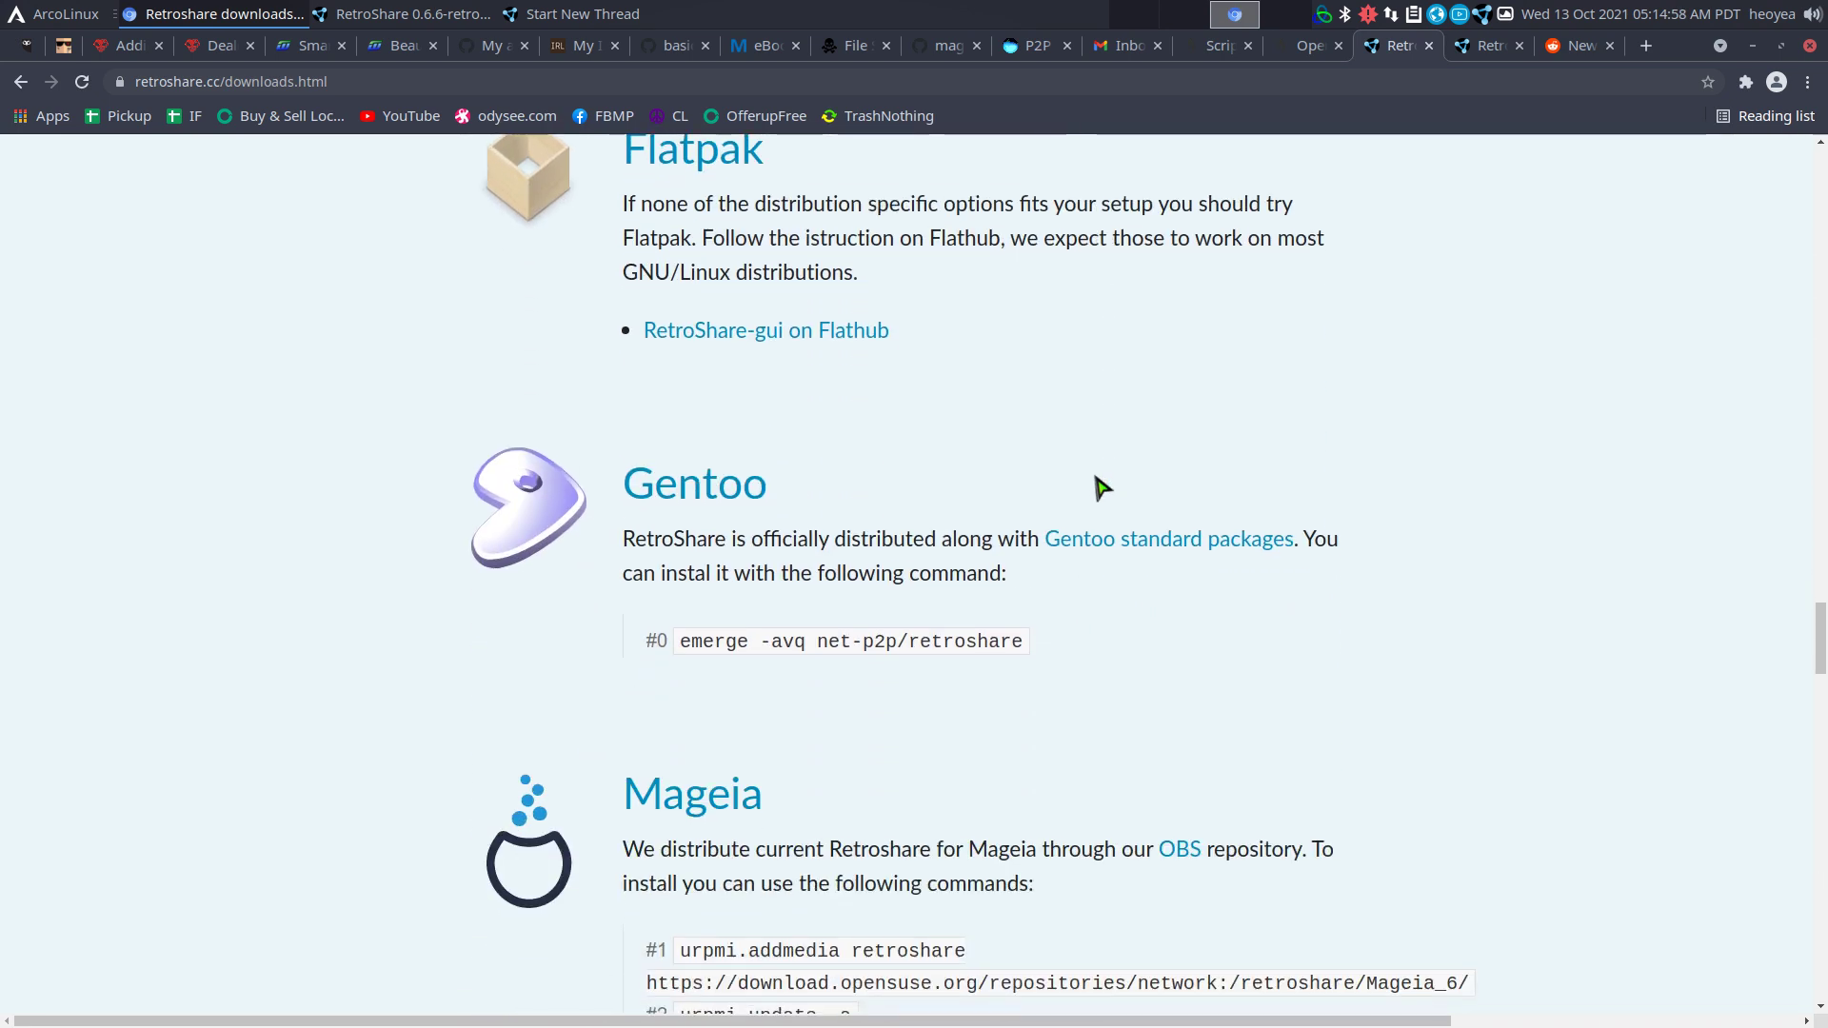
scroll(1100, 488, up, 2)
scroll(1099, 487, down, 11)
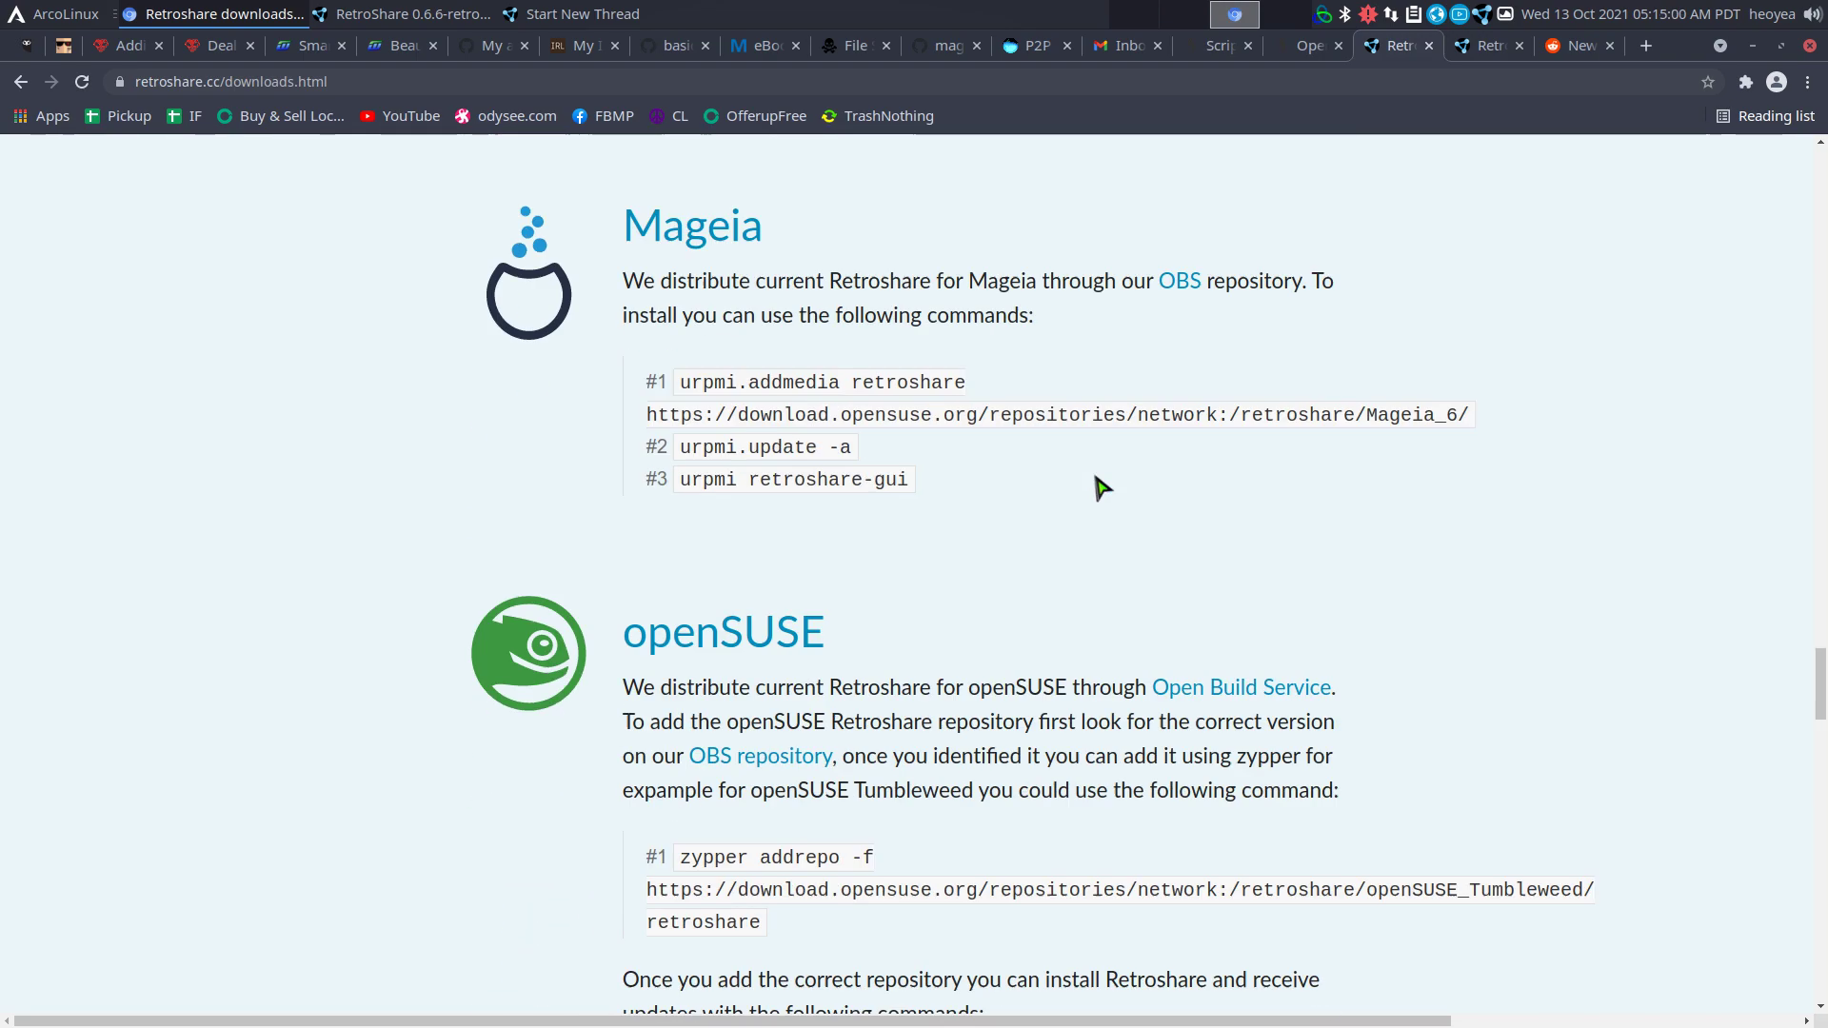
scroll(1101, 487, down, 14)
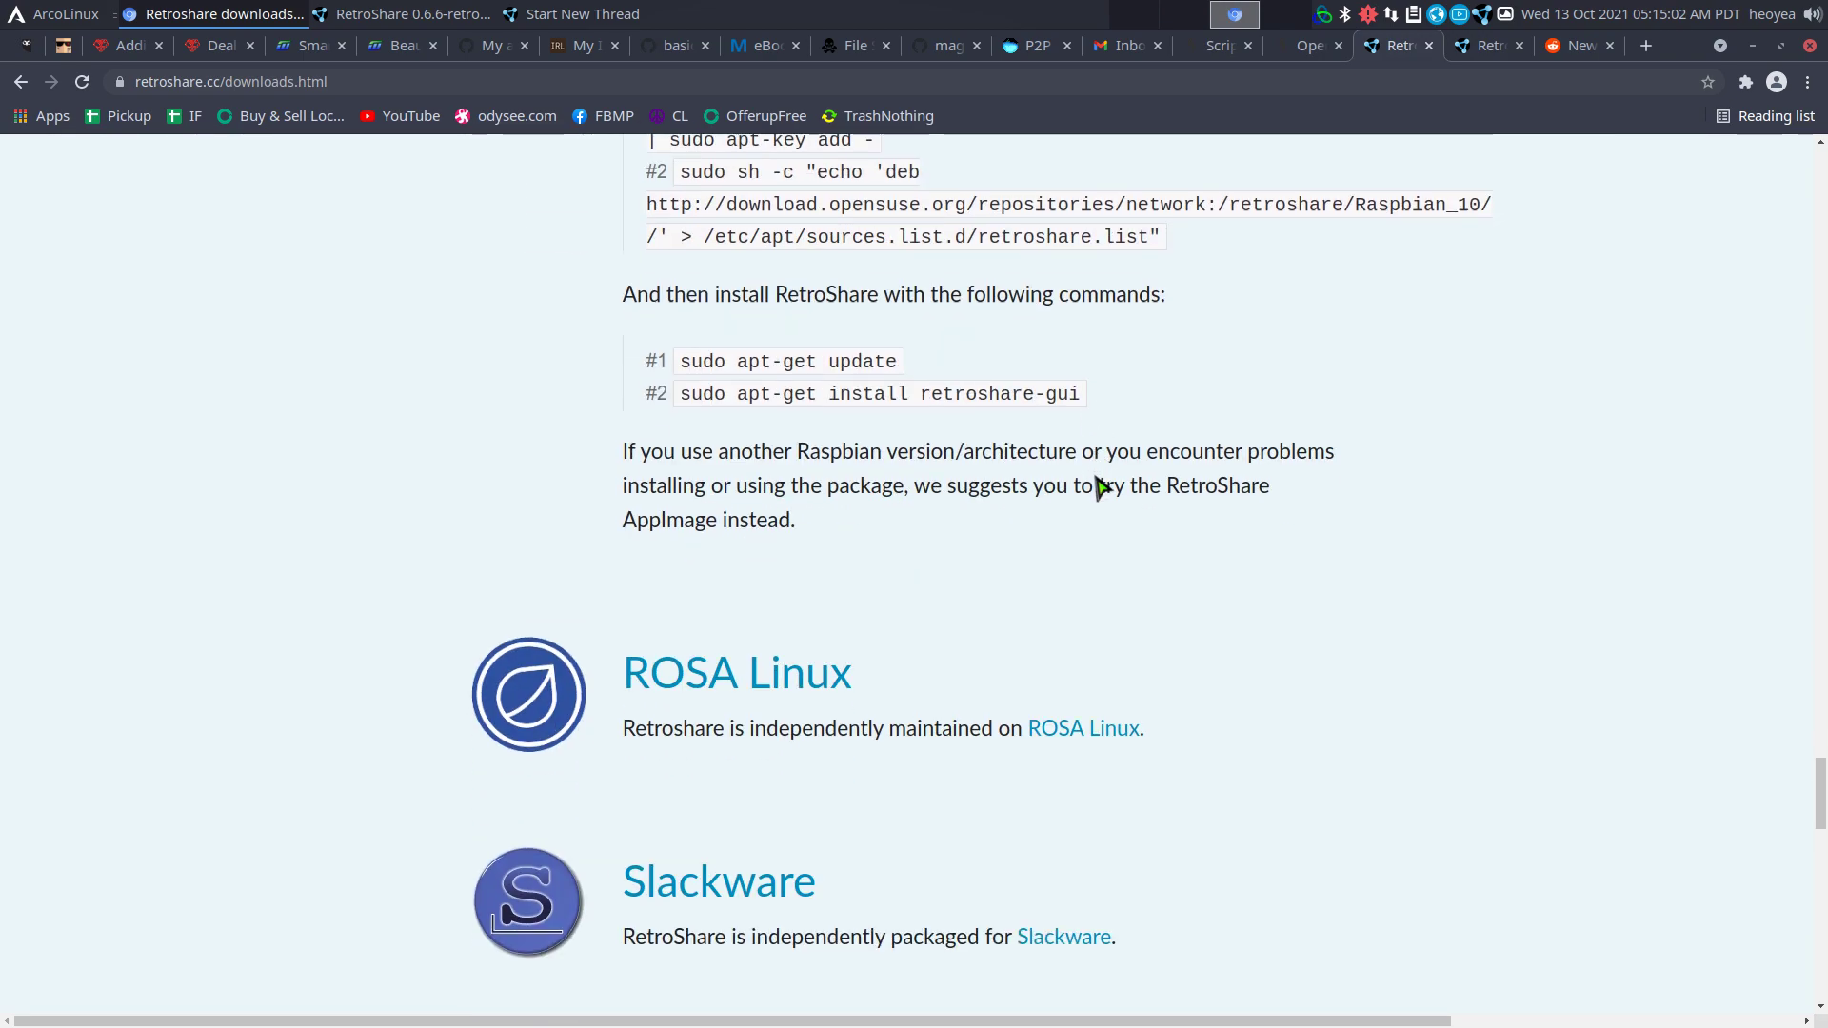
scroll(1099, 487, down, 15)
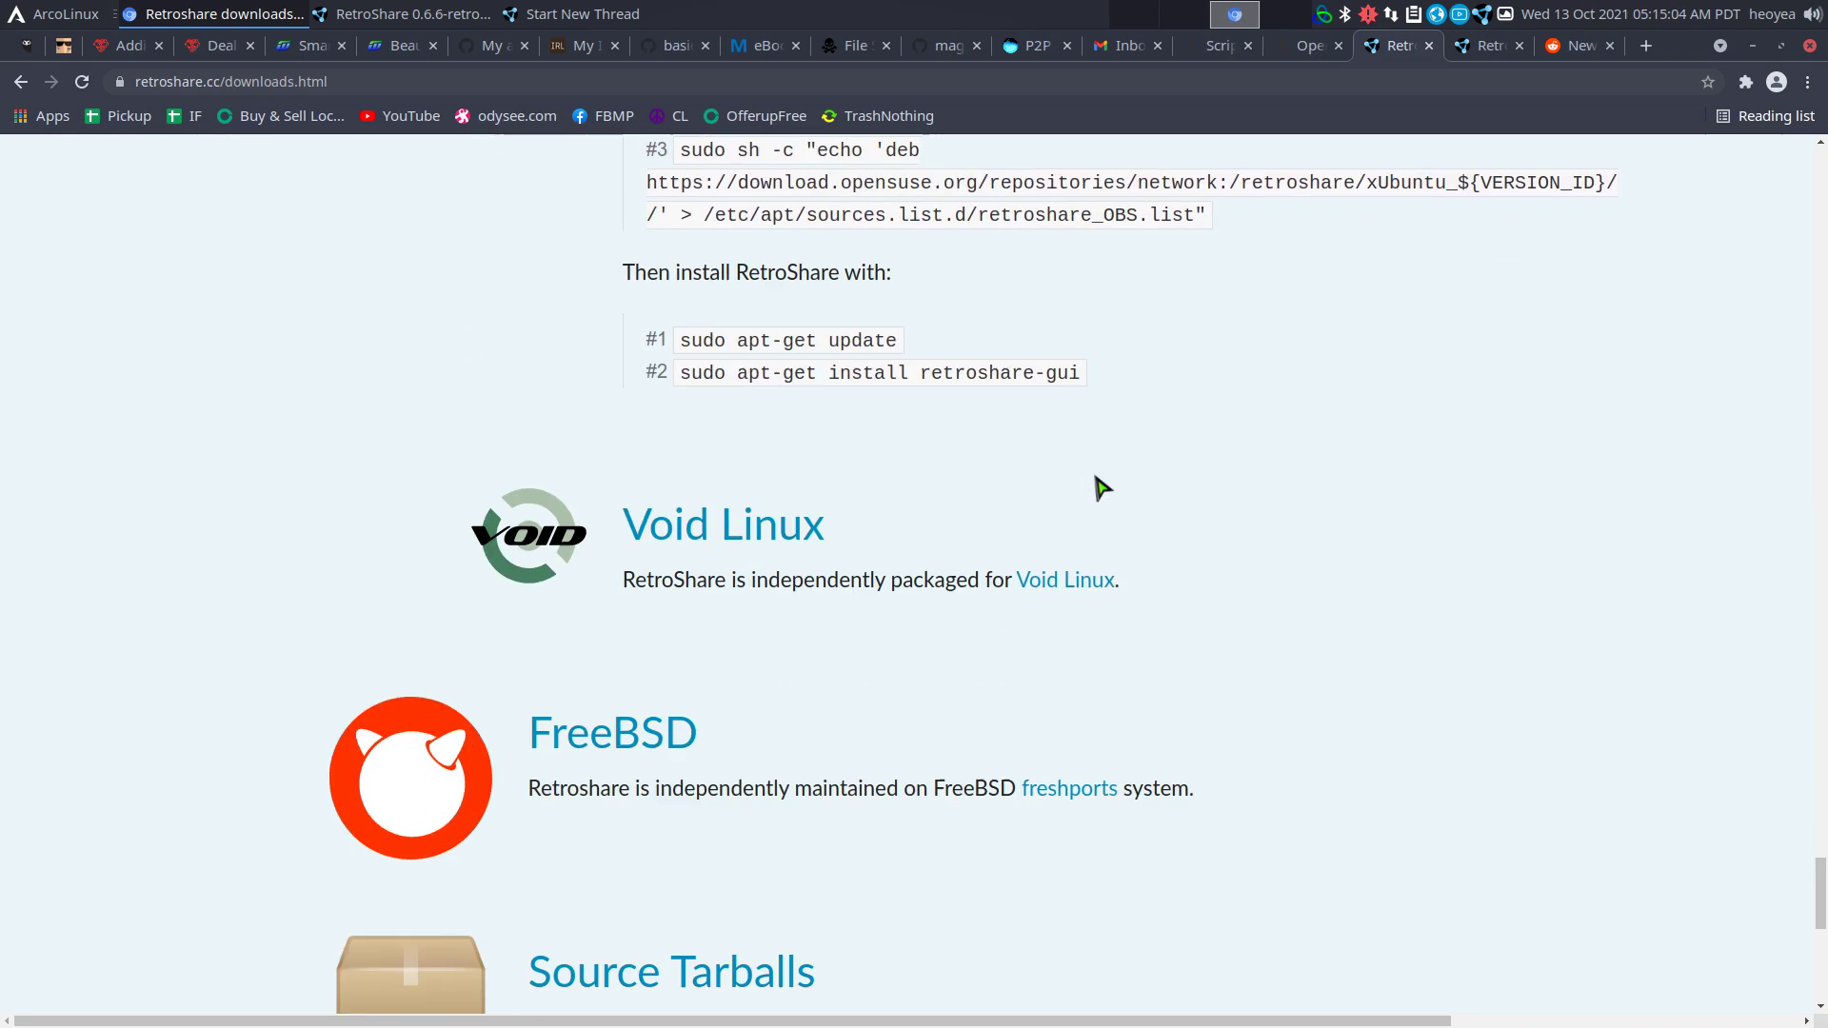
scroll(1101, 487, down, 2)
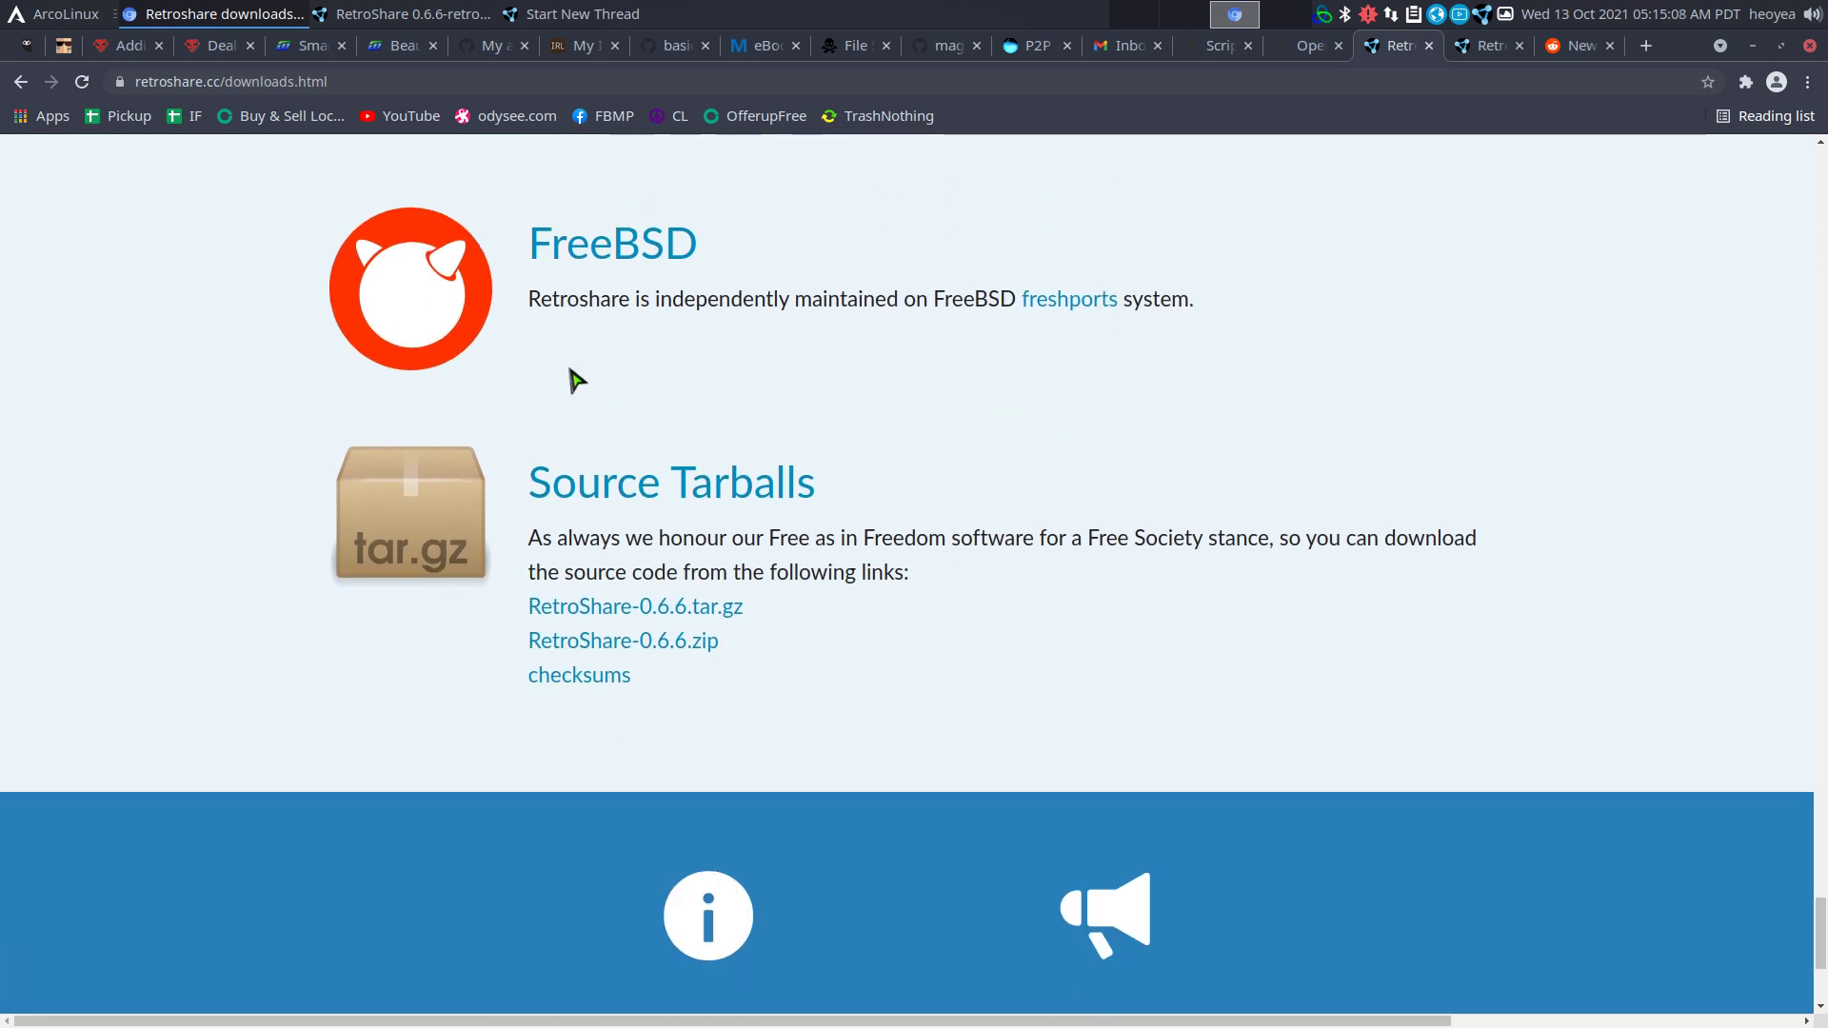
Close the unposted new-thread draft and show File Transfers with the ubuntu-14.04-server-amd64.iso download.
click(389, 13)
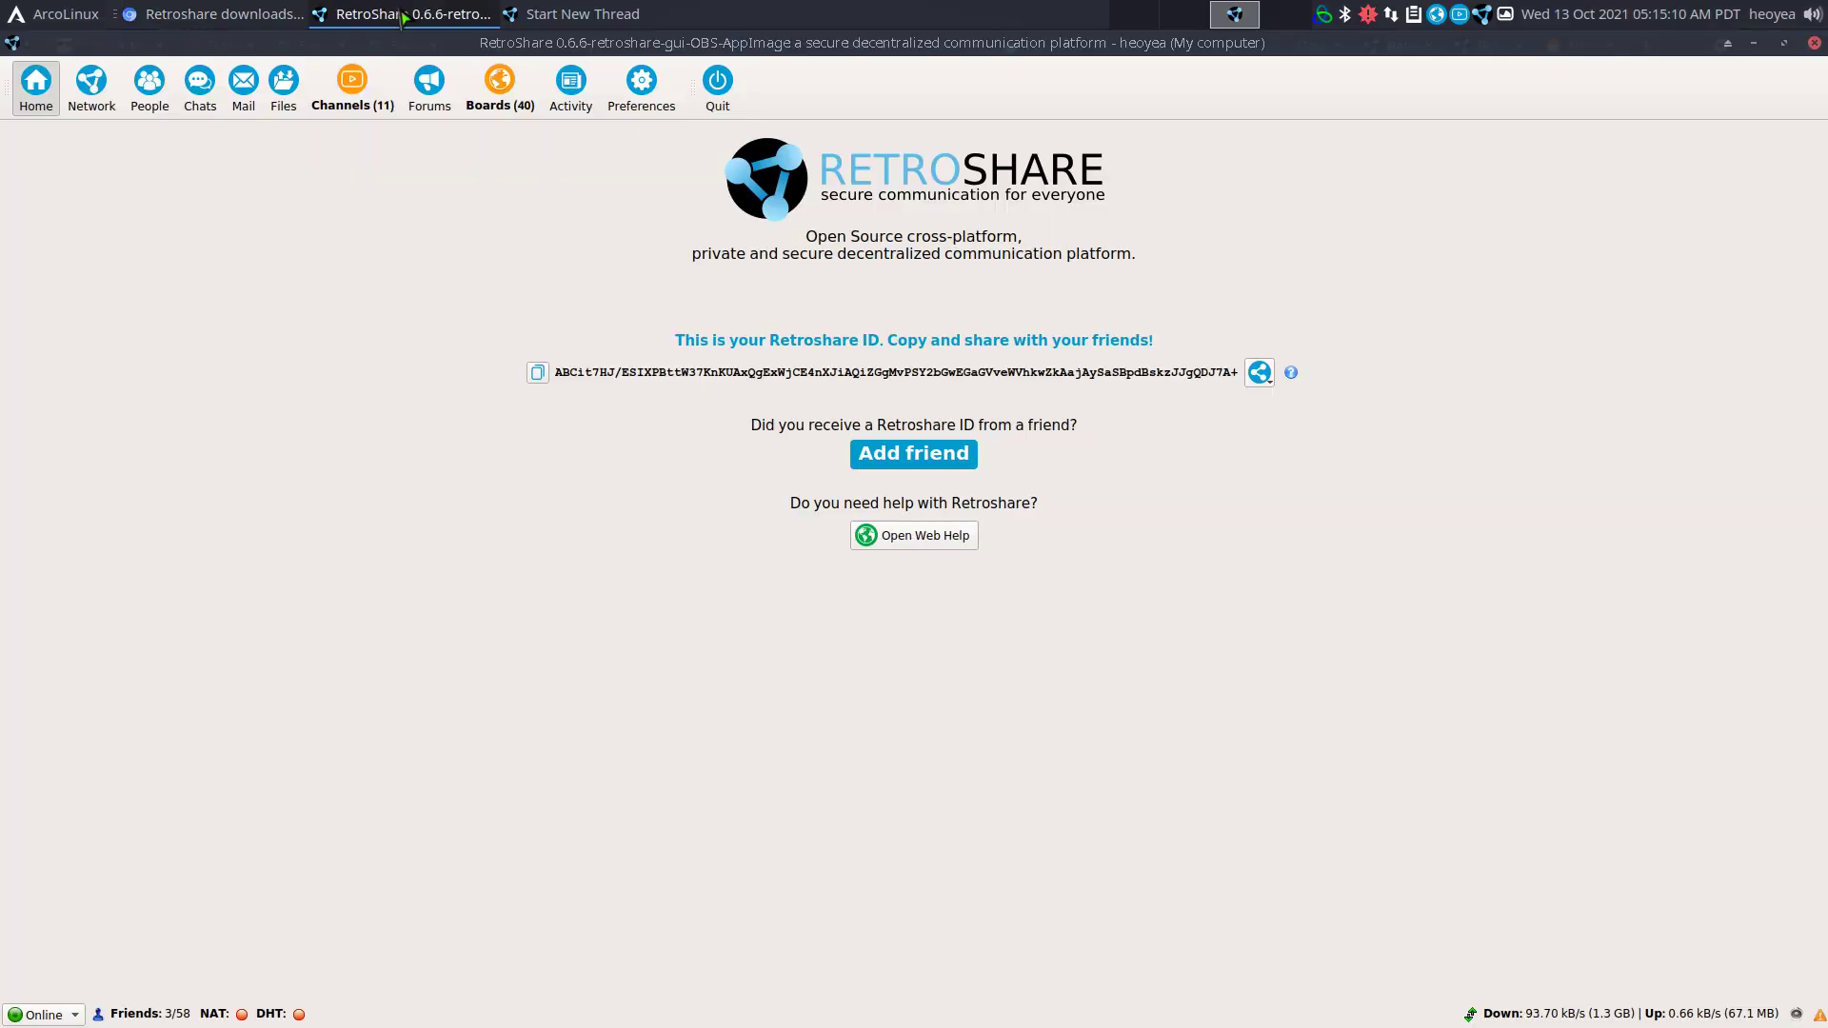
click(564, 17)
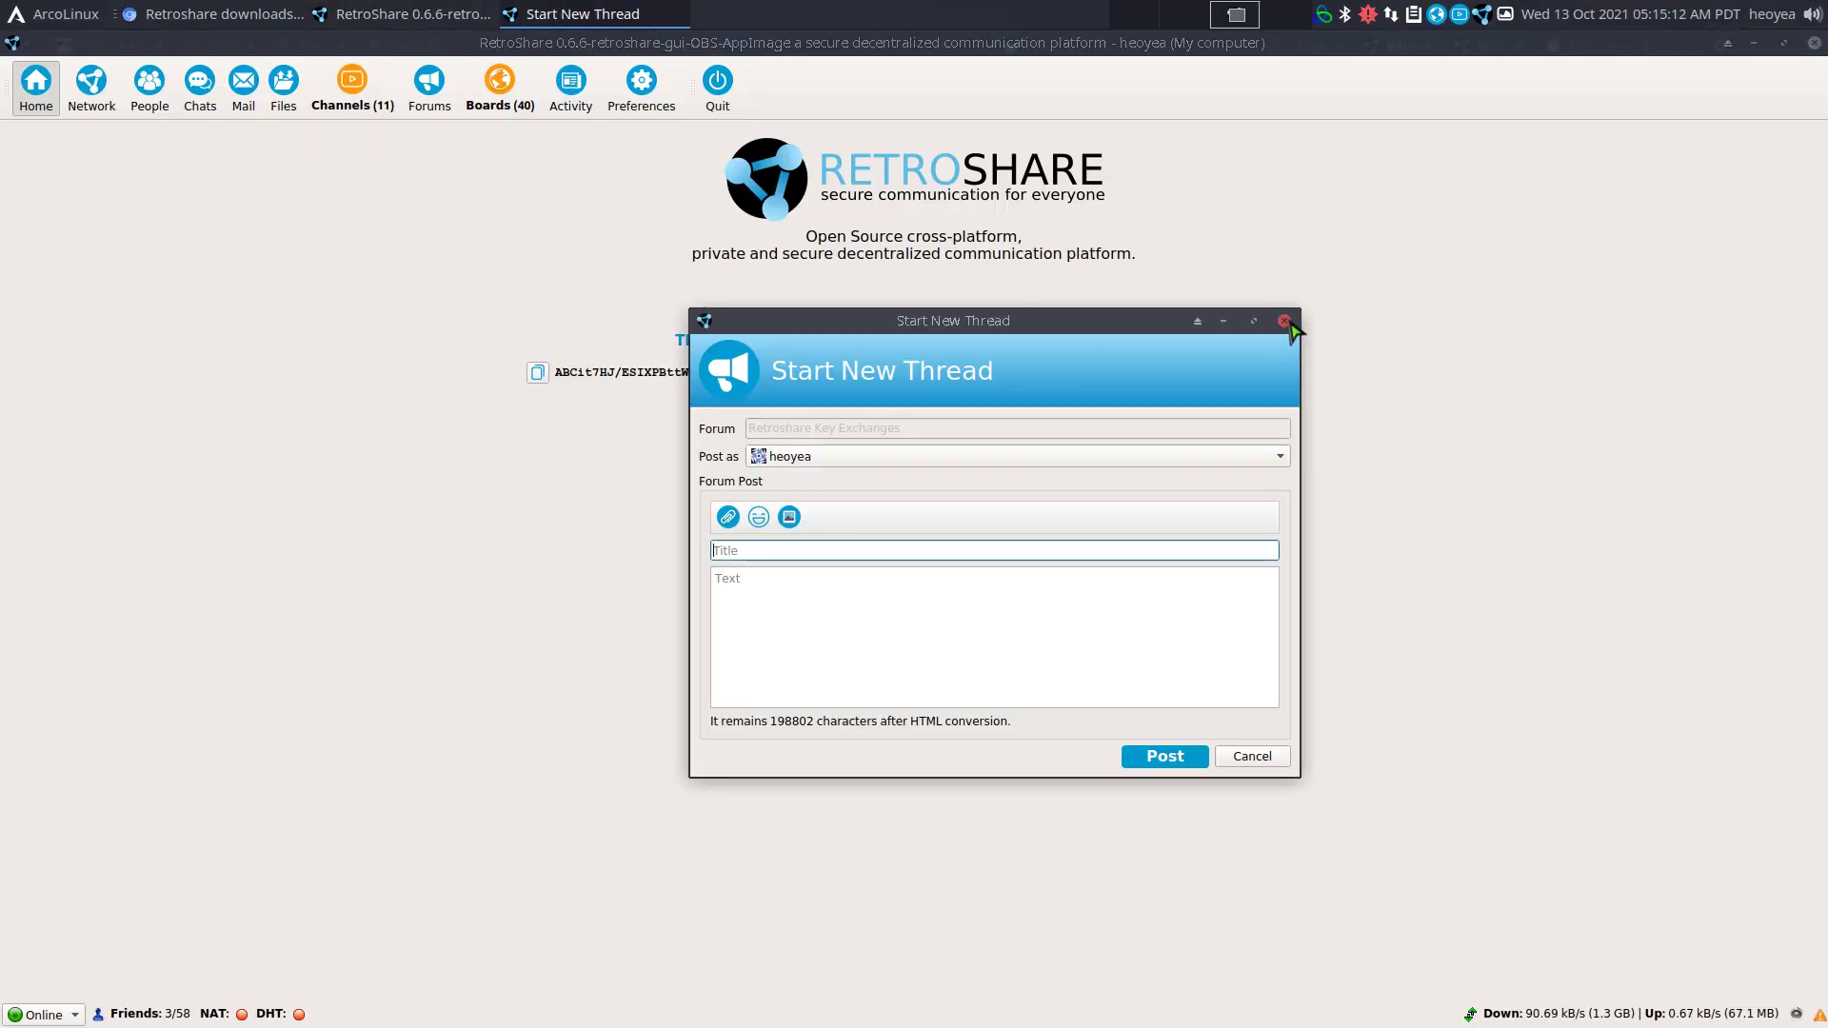
click(1284, 320)
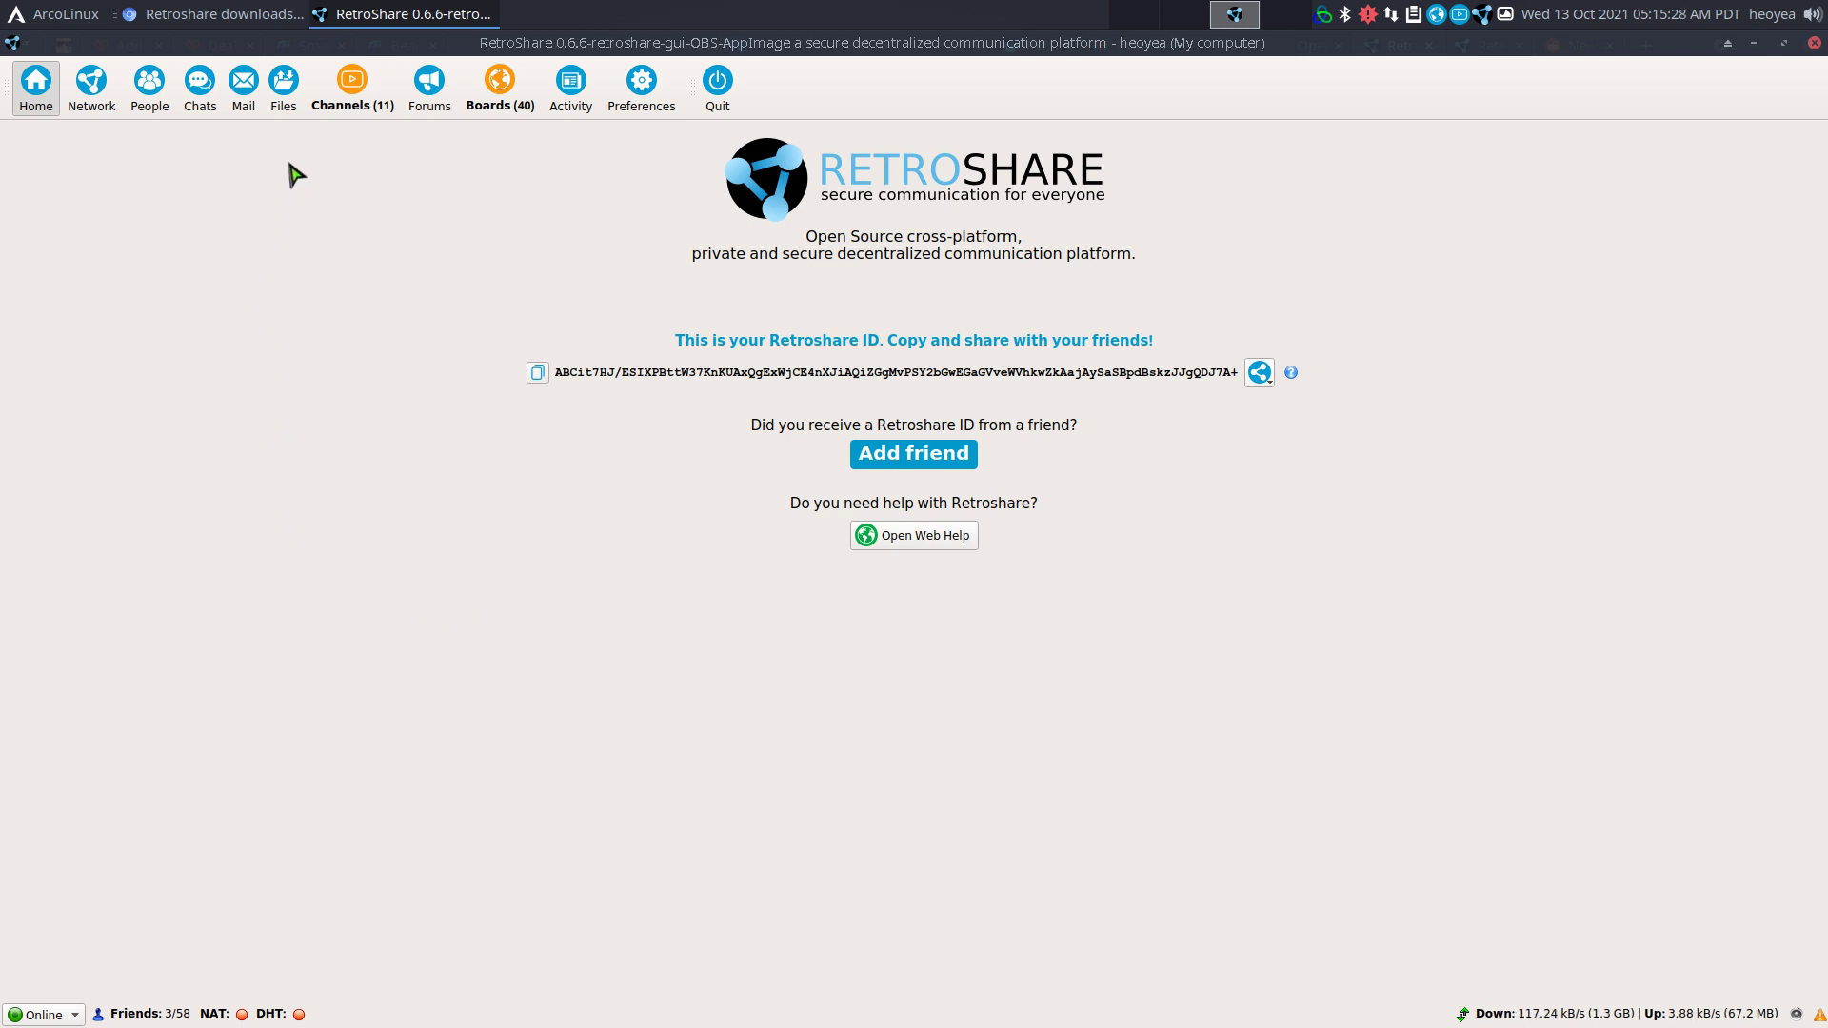
click(285, 95)
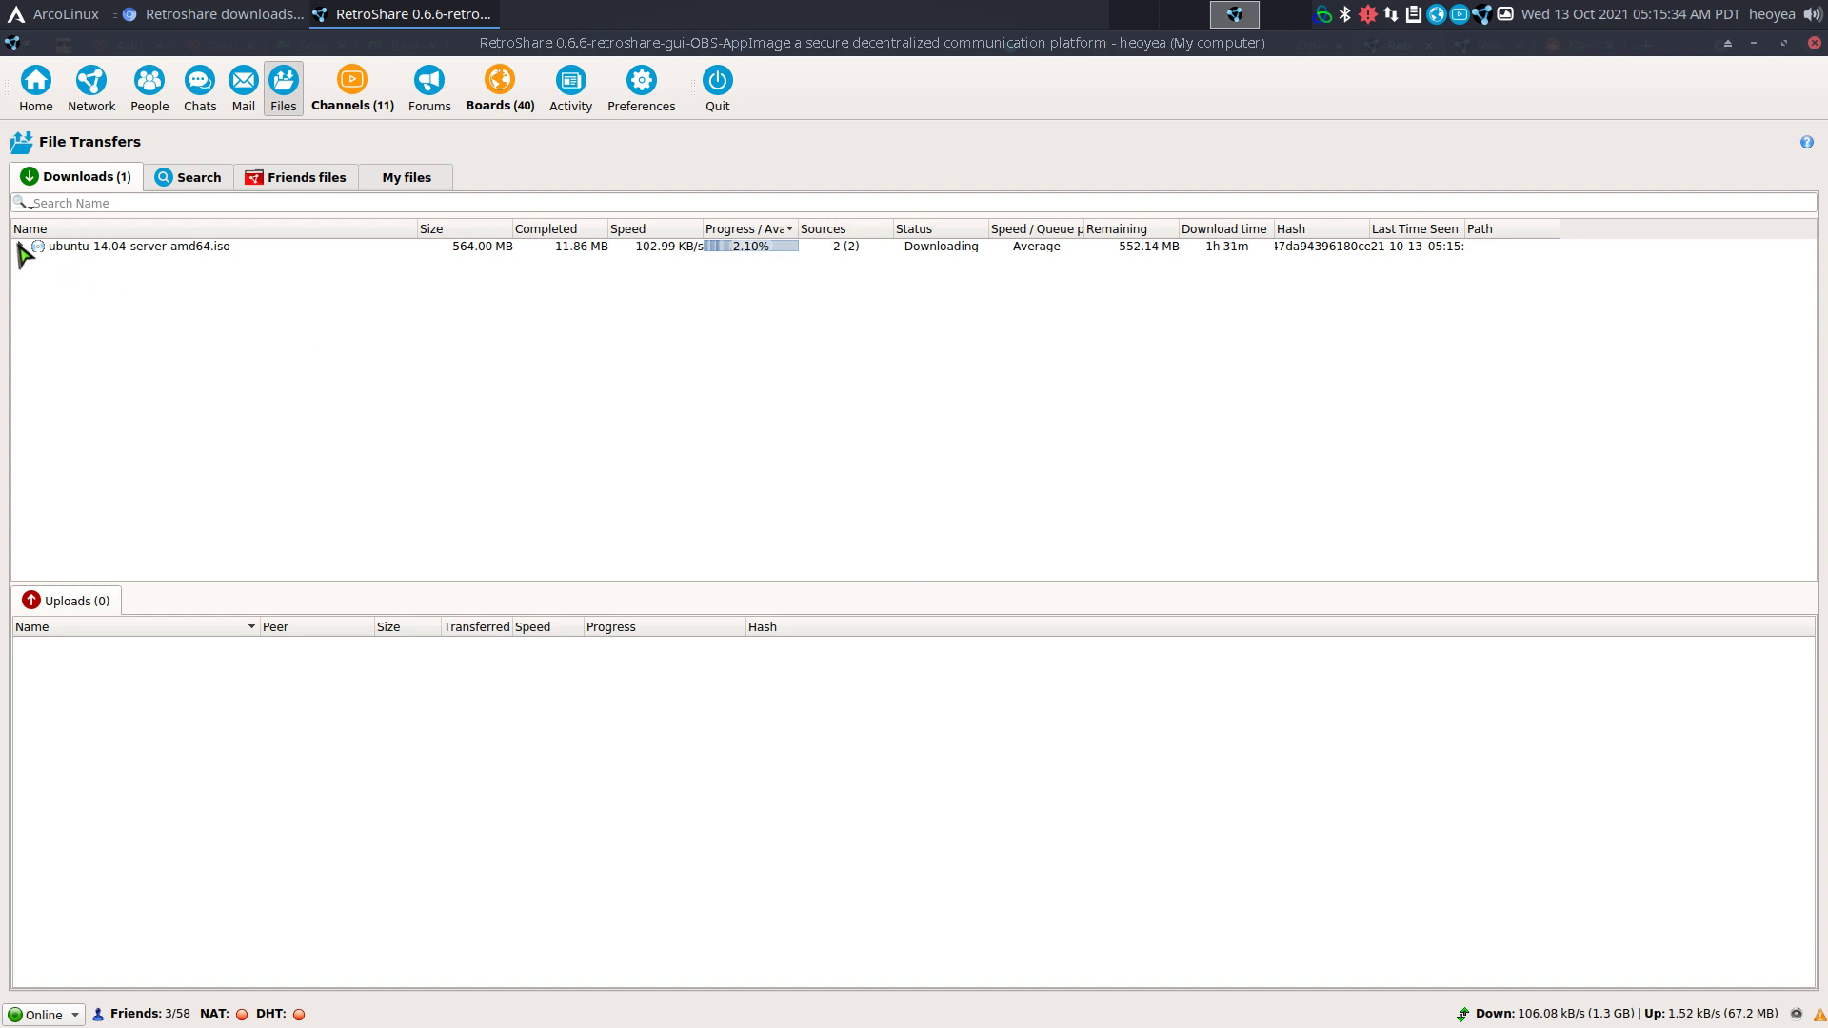
In the earlier ubuntu search results, select lubuntu-17.04-desktop-amd64.iso and copy its RetroShare link.
click(195, 178)
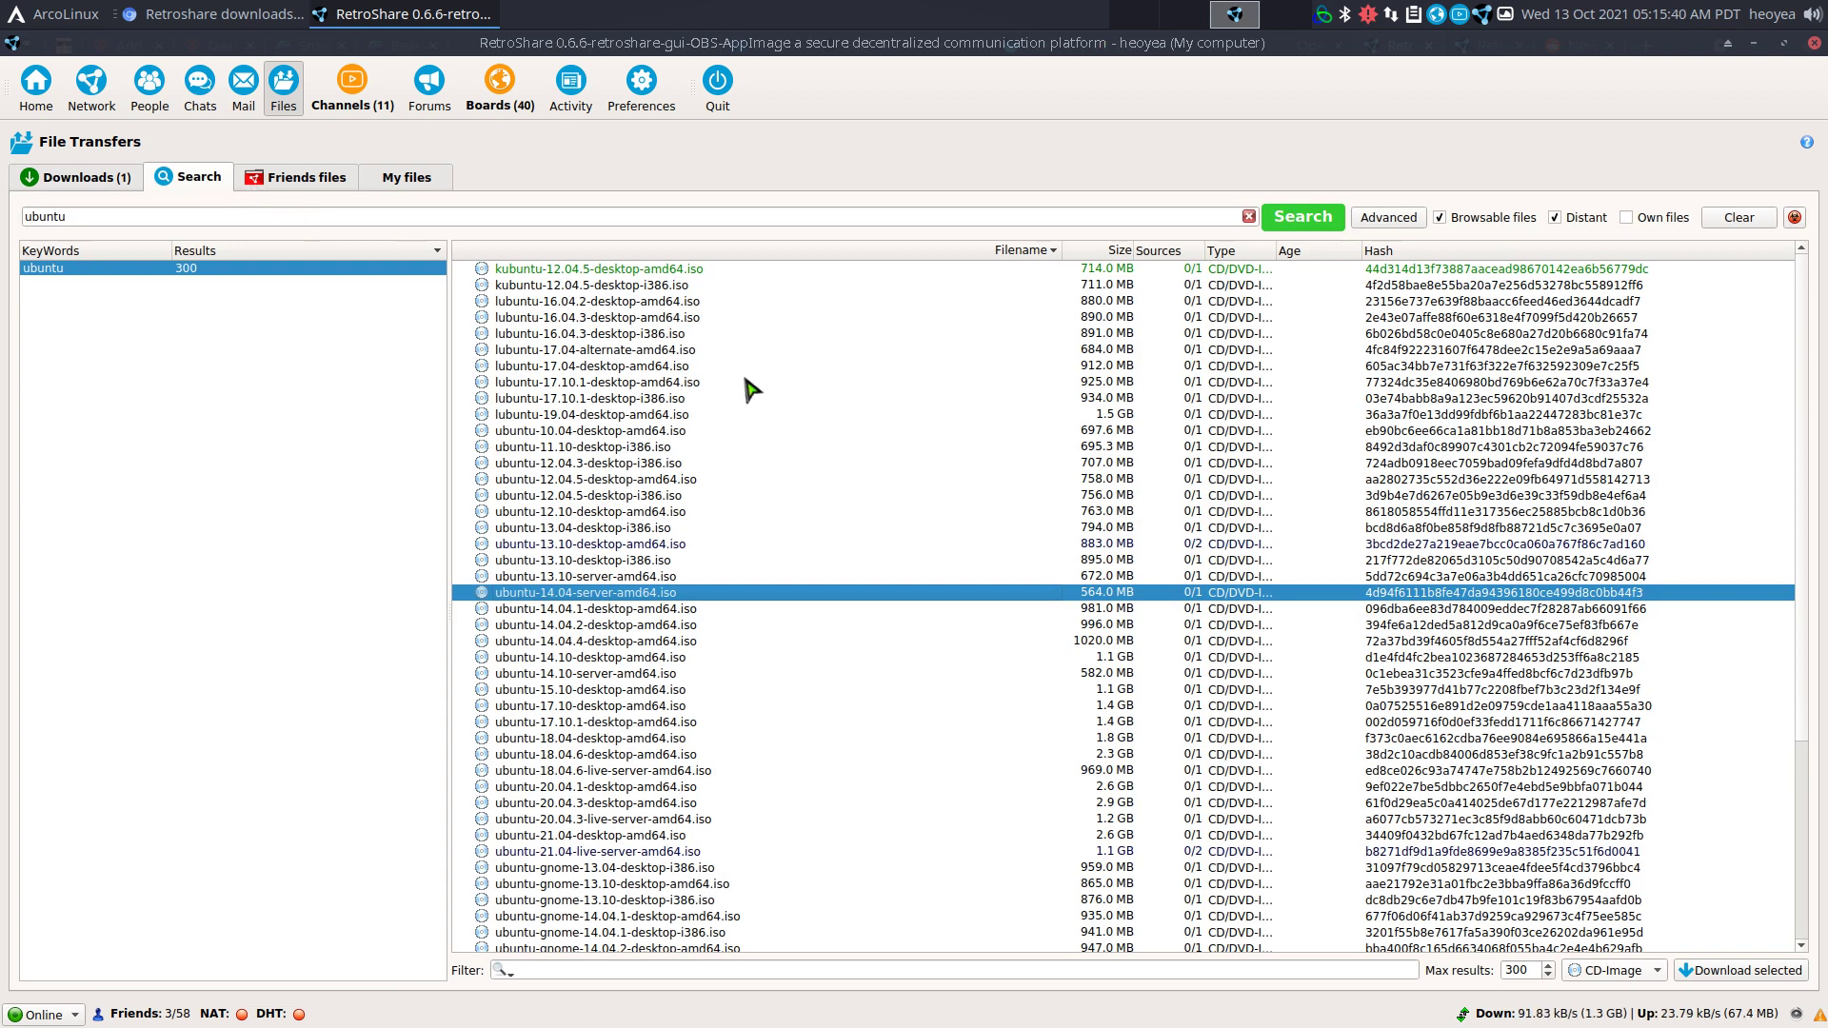
click(613, 369)
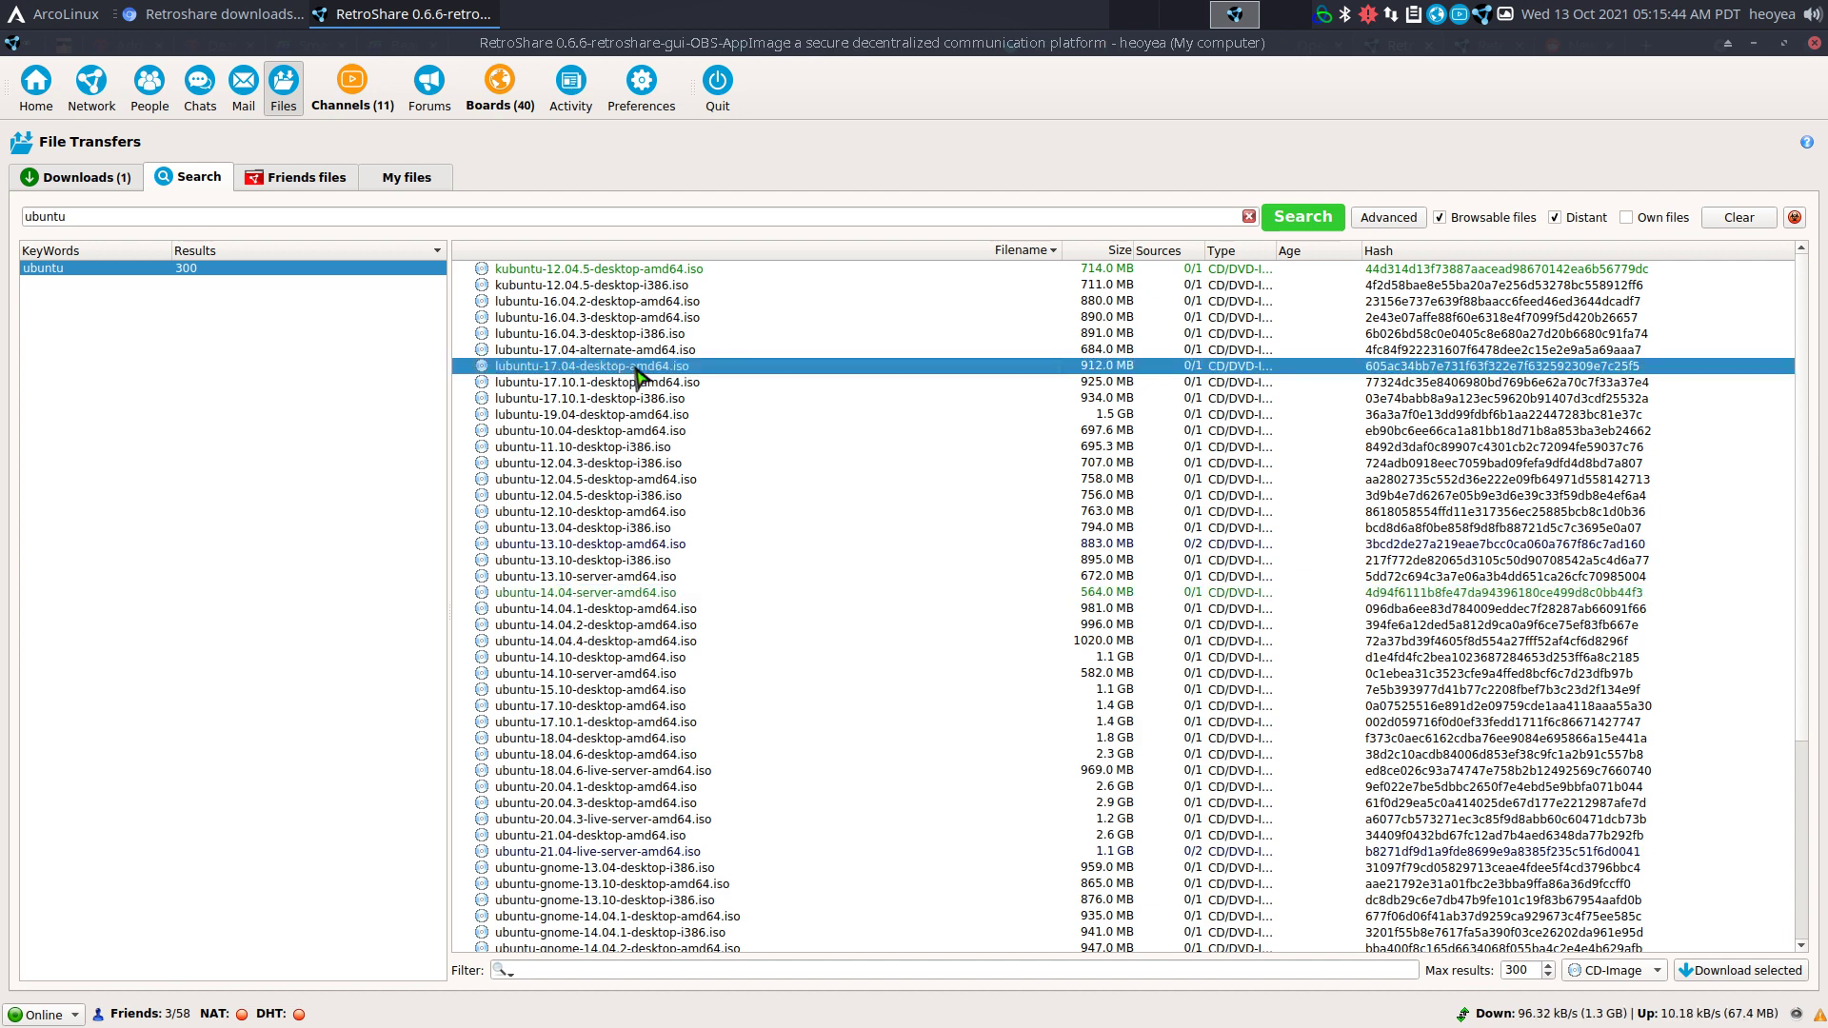
right_click(635, 368)
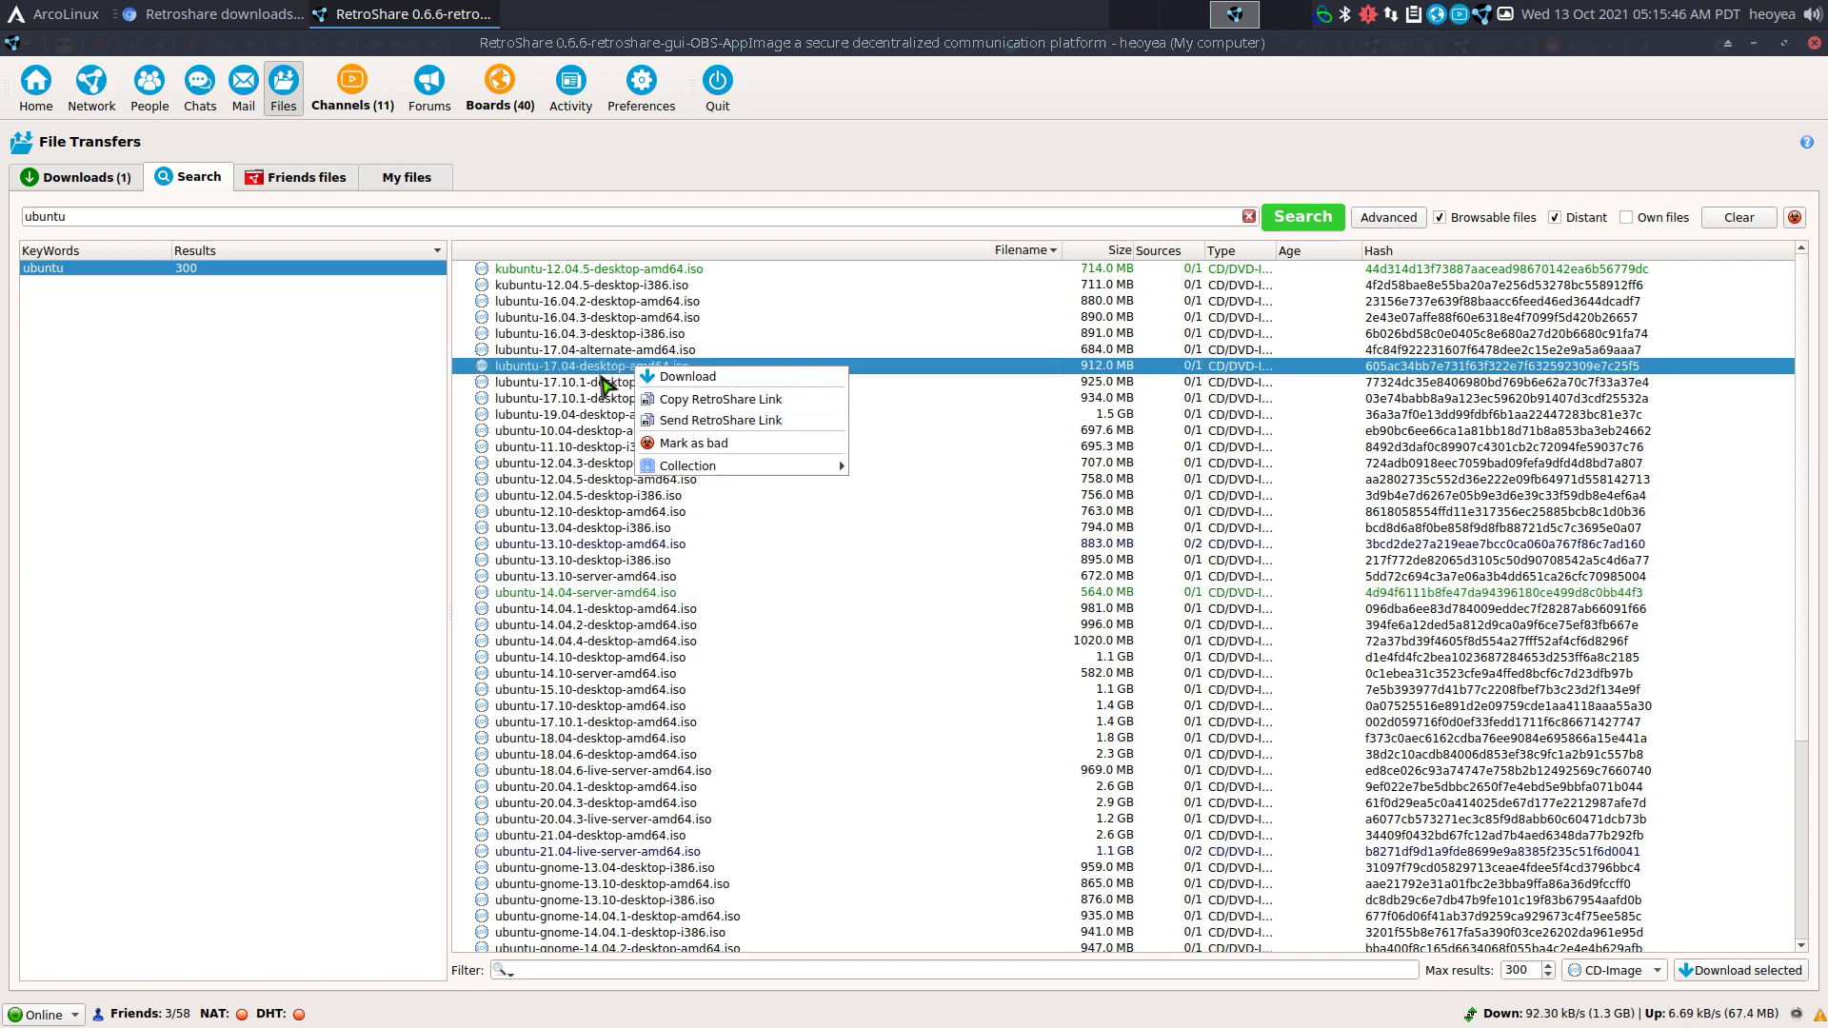
click(599, 375)
right_click(598, 368)
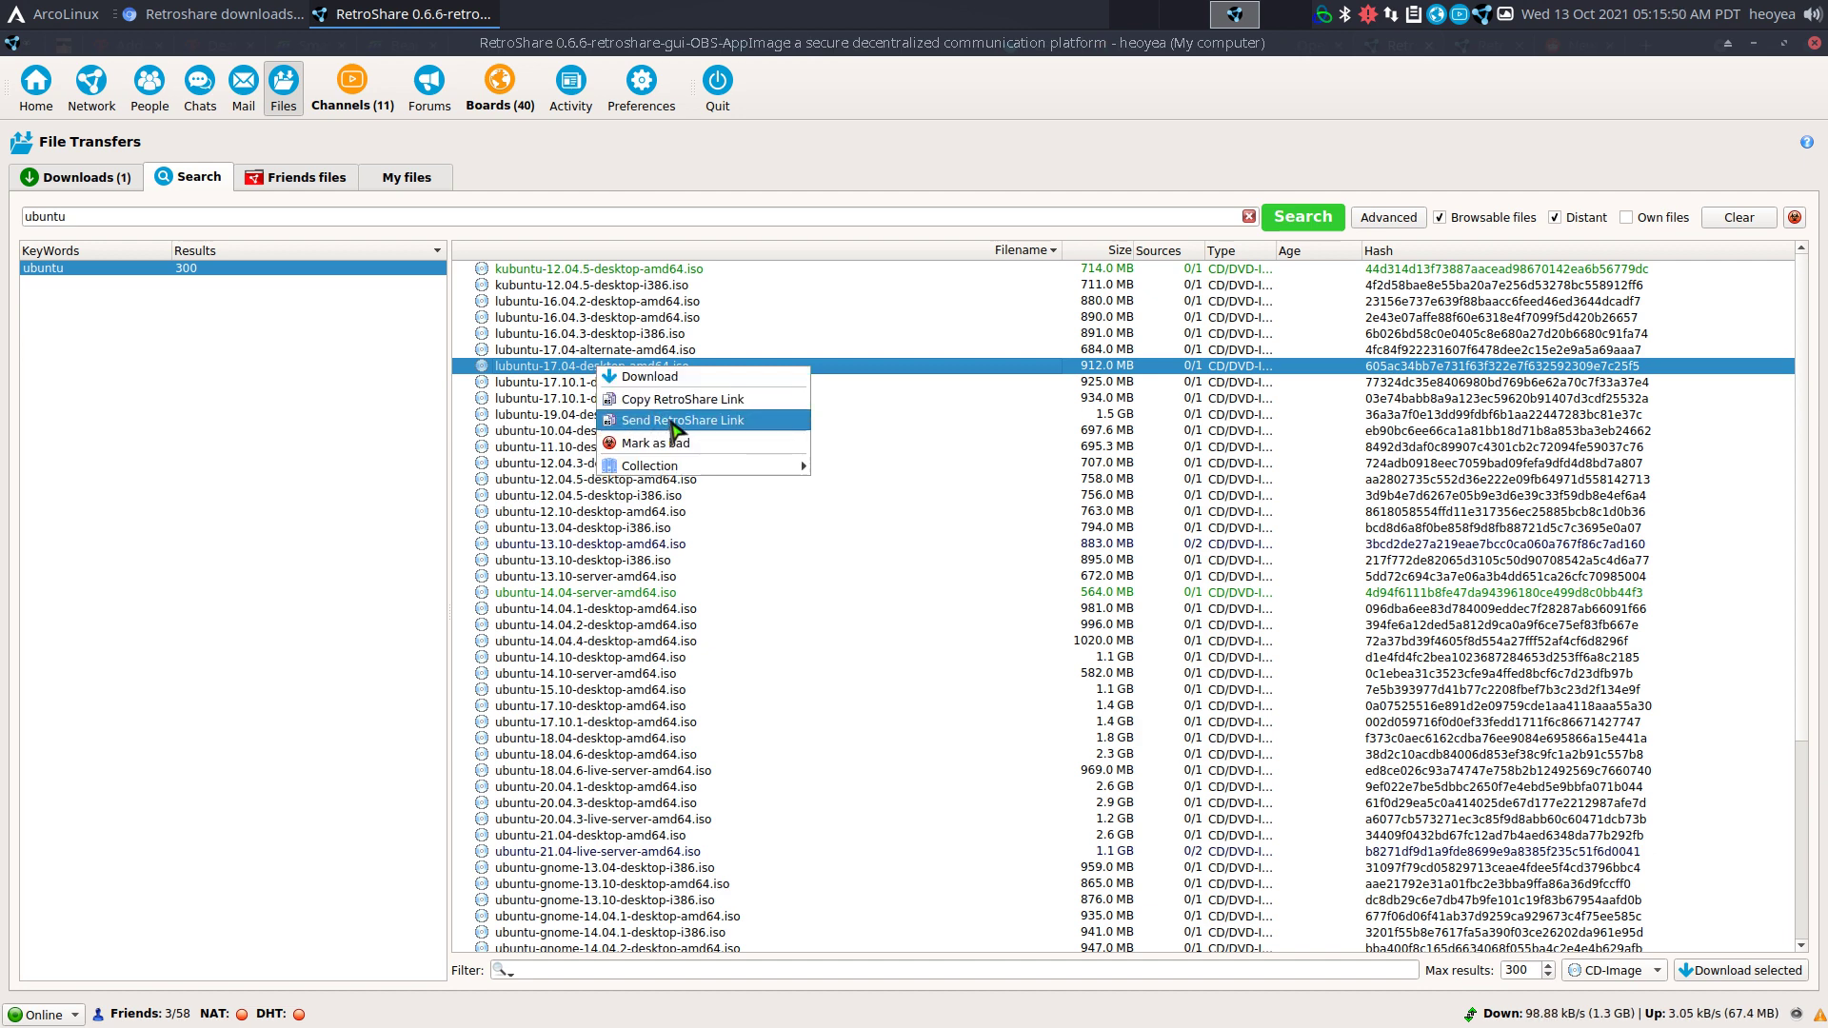
click(691, 409)
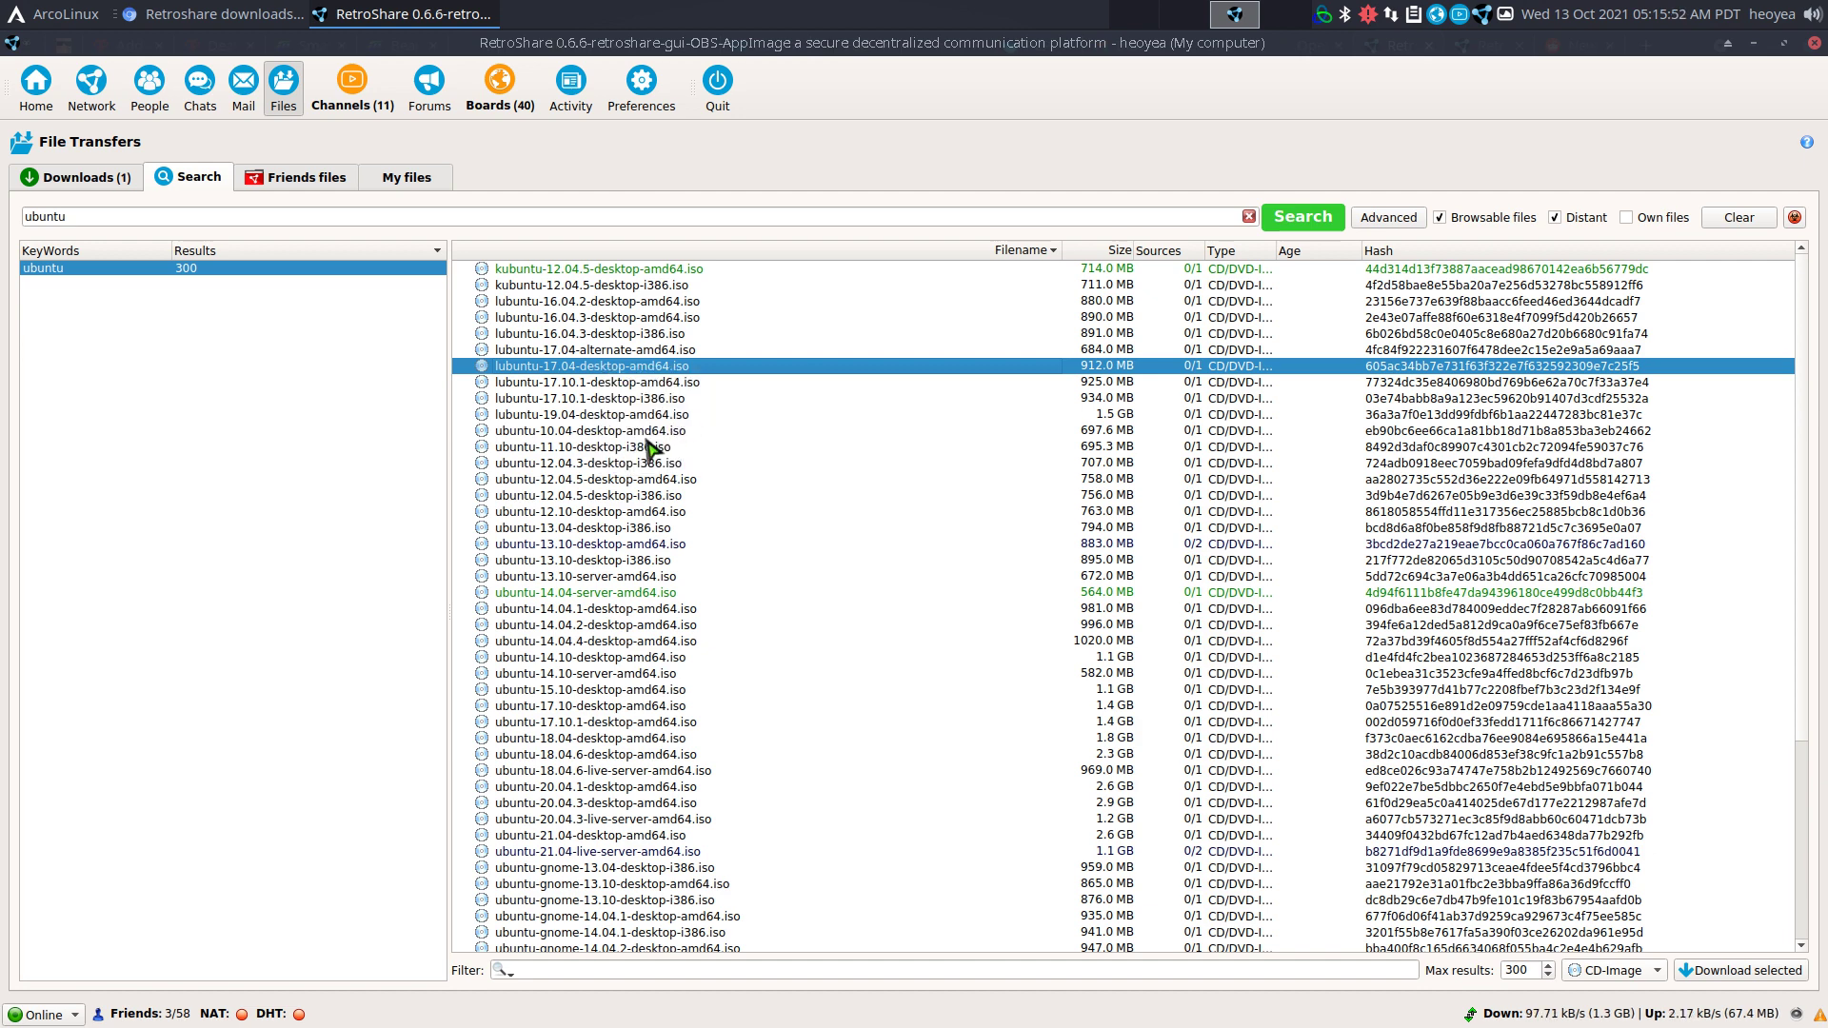
Paste the lubuntu-17.04-desktop-amd64.iso (912.0 MB) link into the PUBLIC chat room's message draft.
click(209, 102)
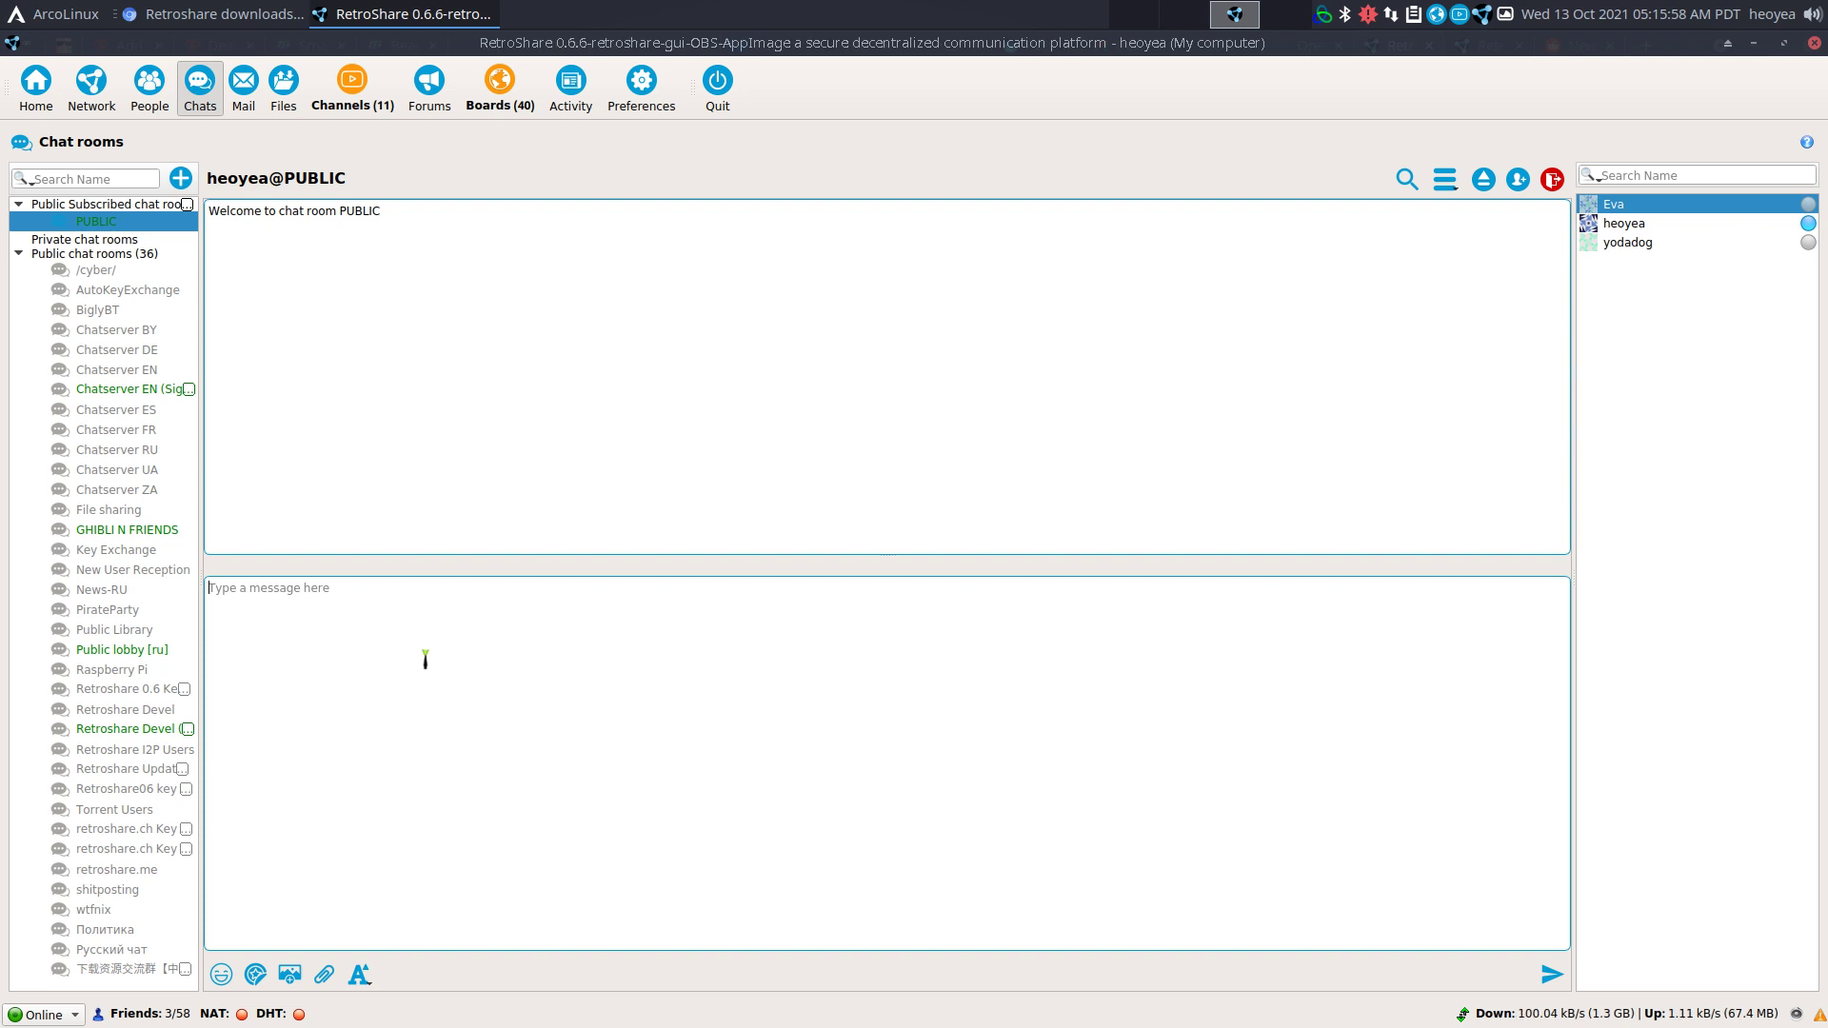
text(lubuntu-17.04-desktop-amd64.iso (912.0 MB))
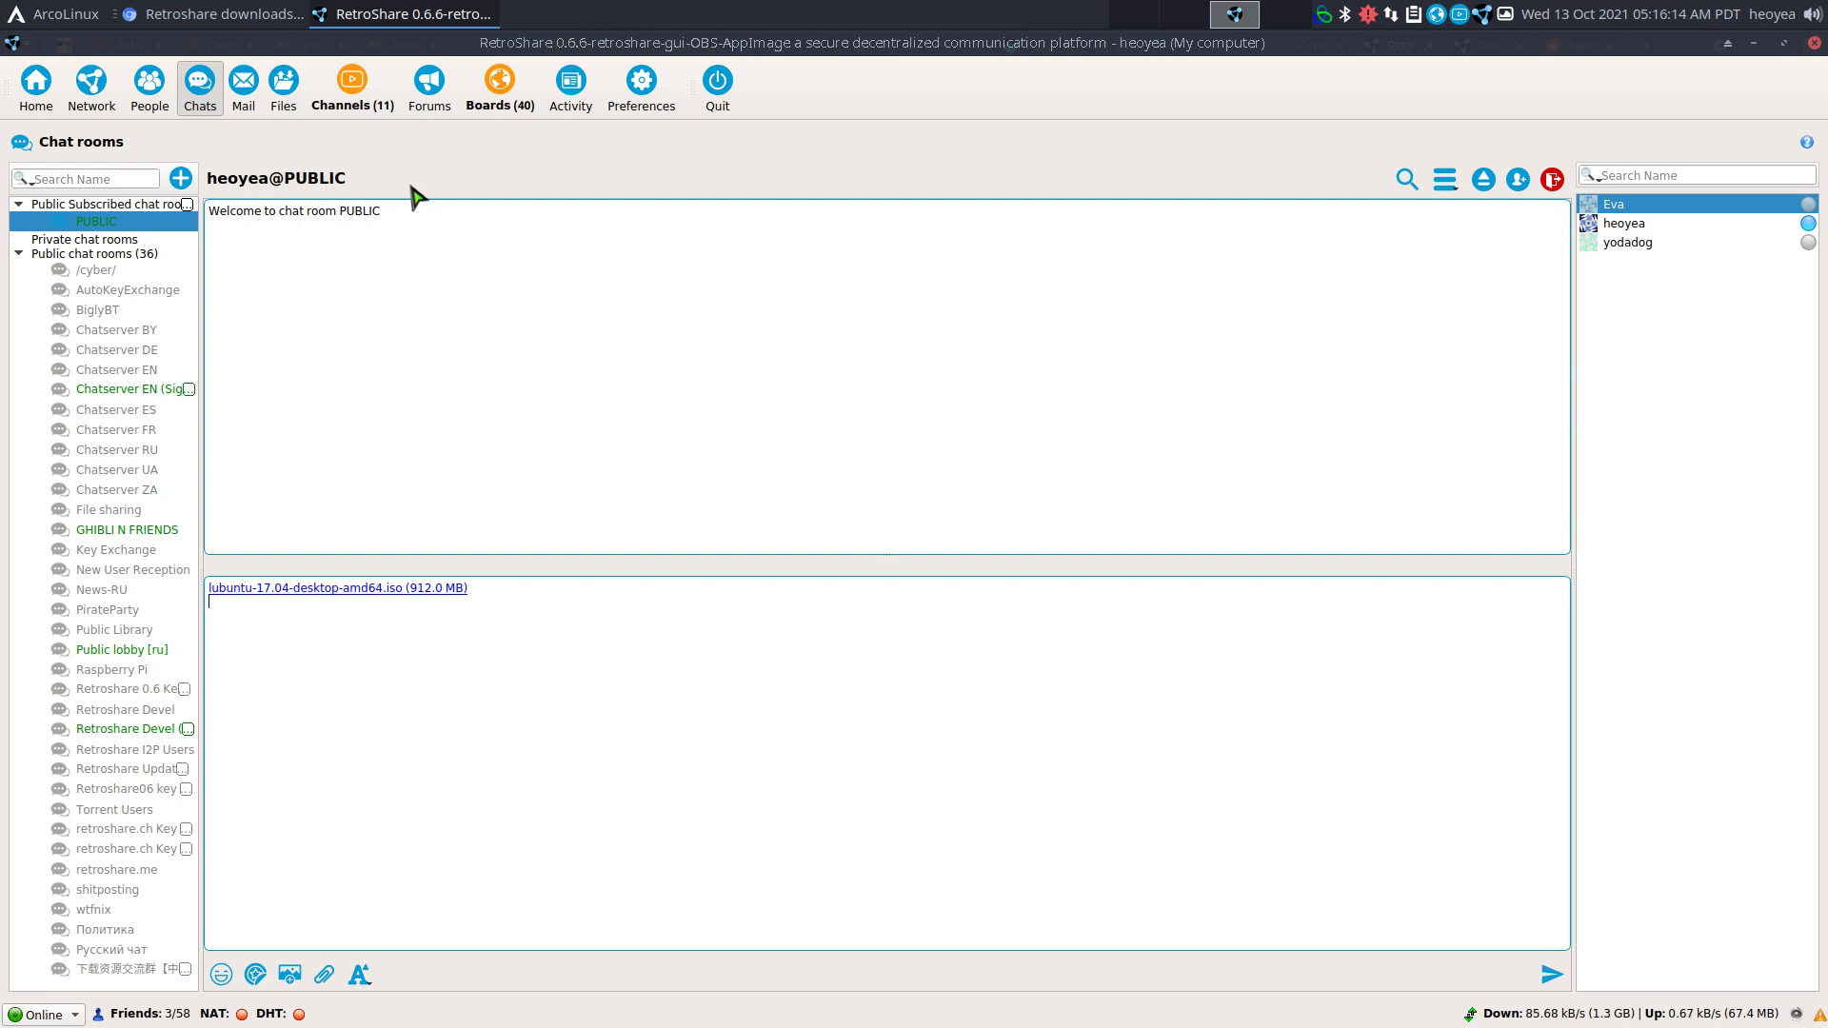
Search files for fedora and compare its results with the earlier ubuntu results.
click(292, 109)
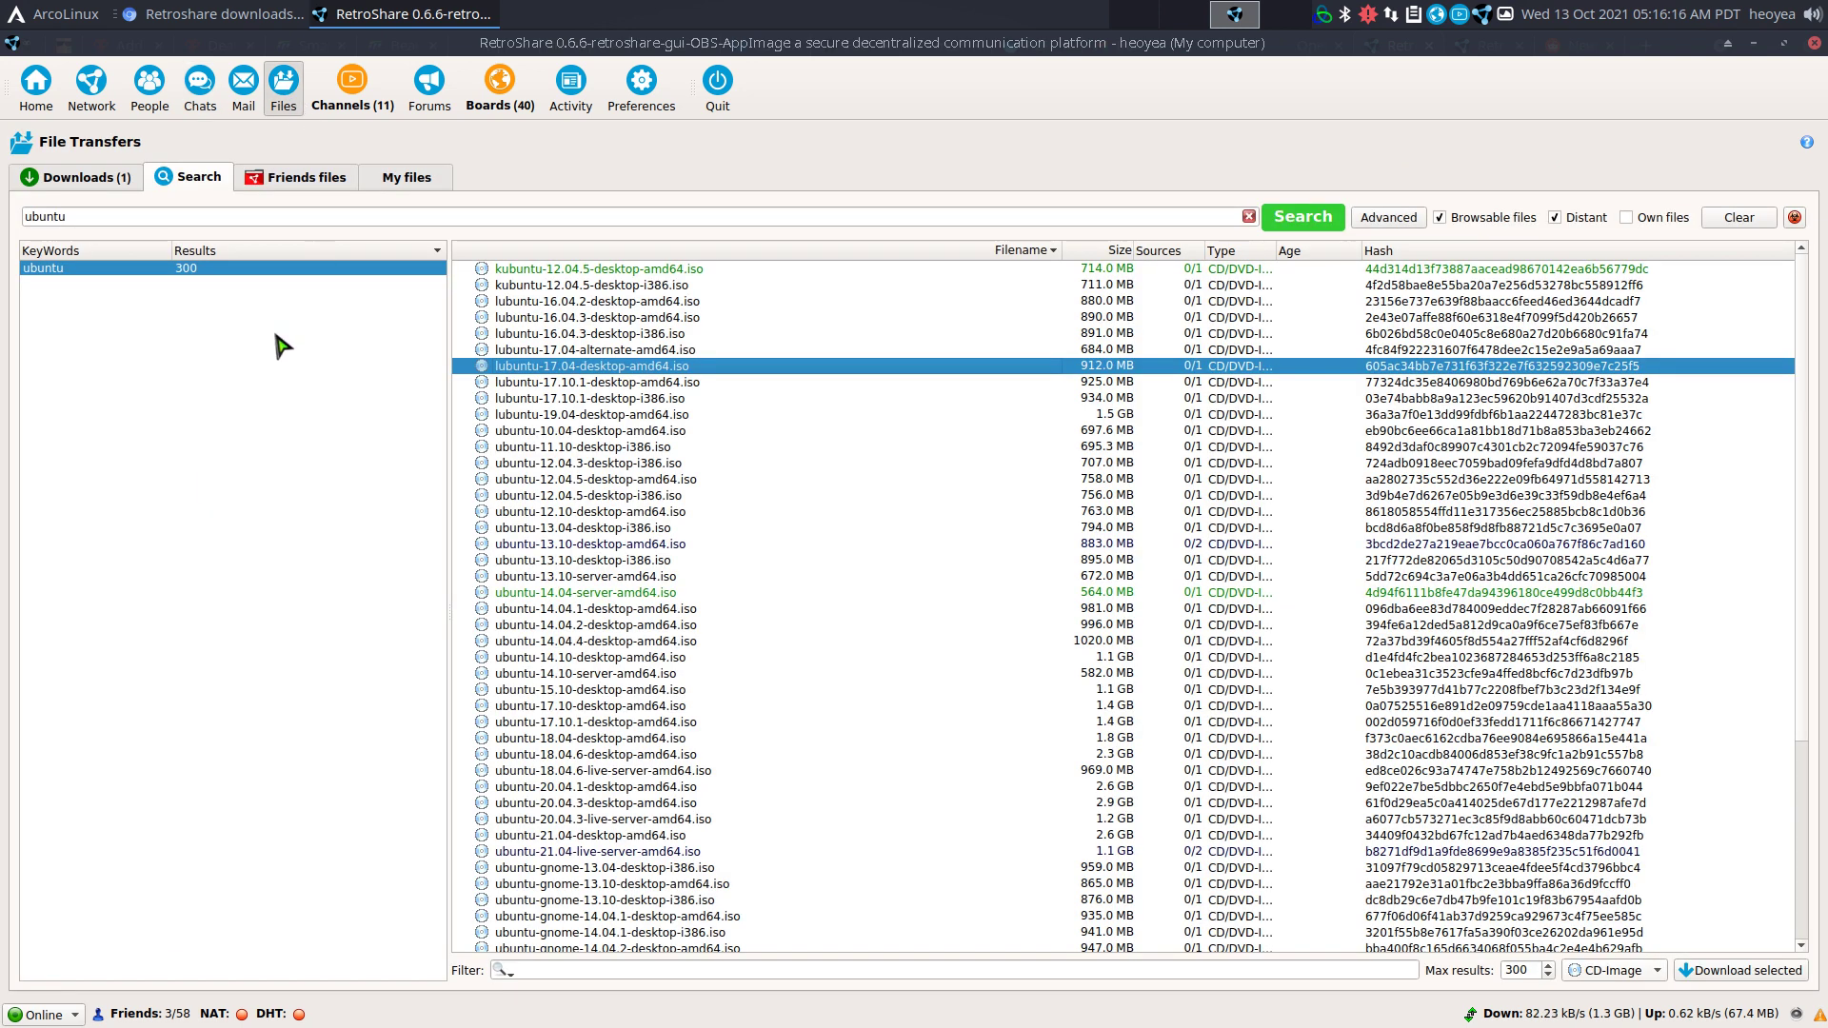
drag(94, 218, 14, 209)
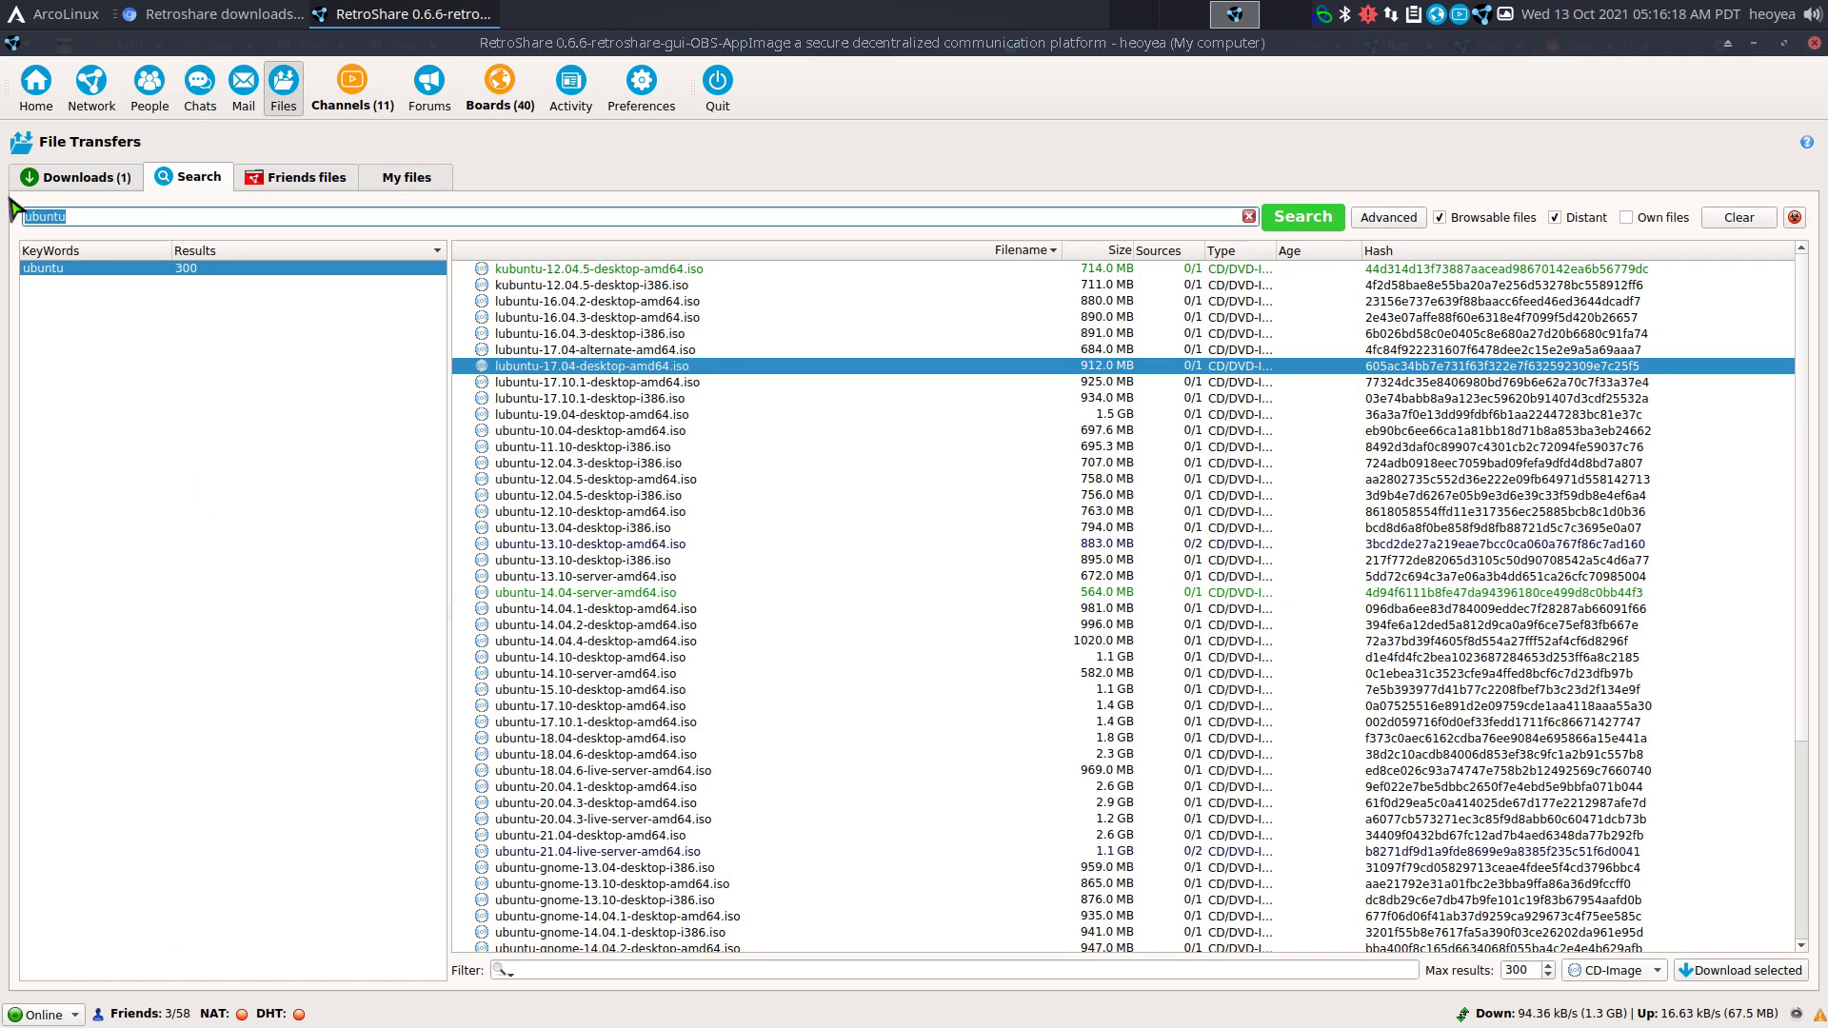
text(fedora)
key(Return)
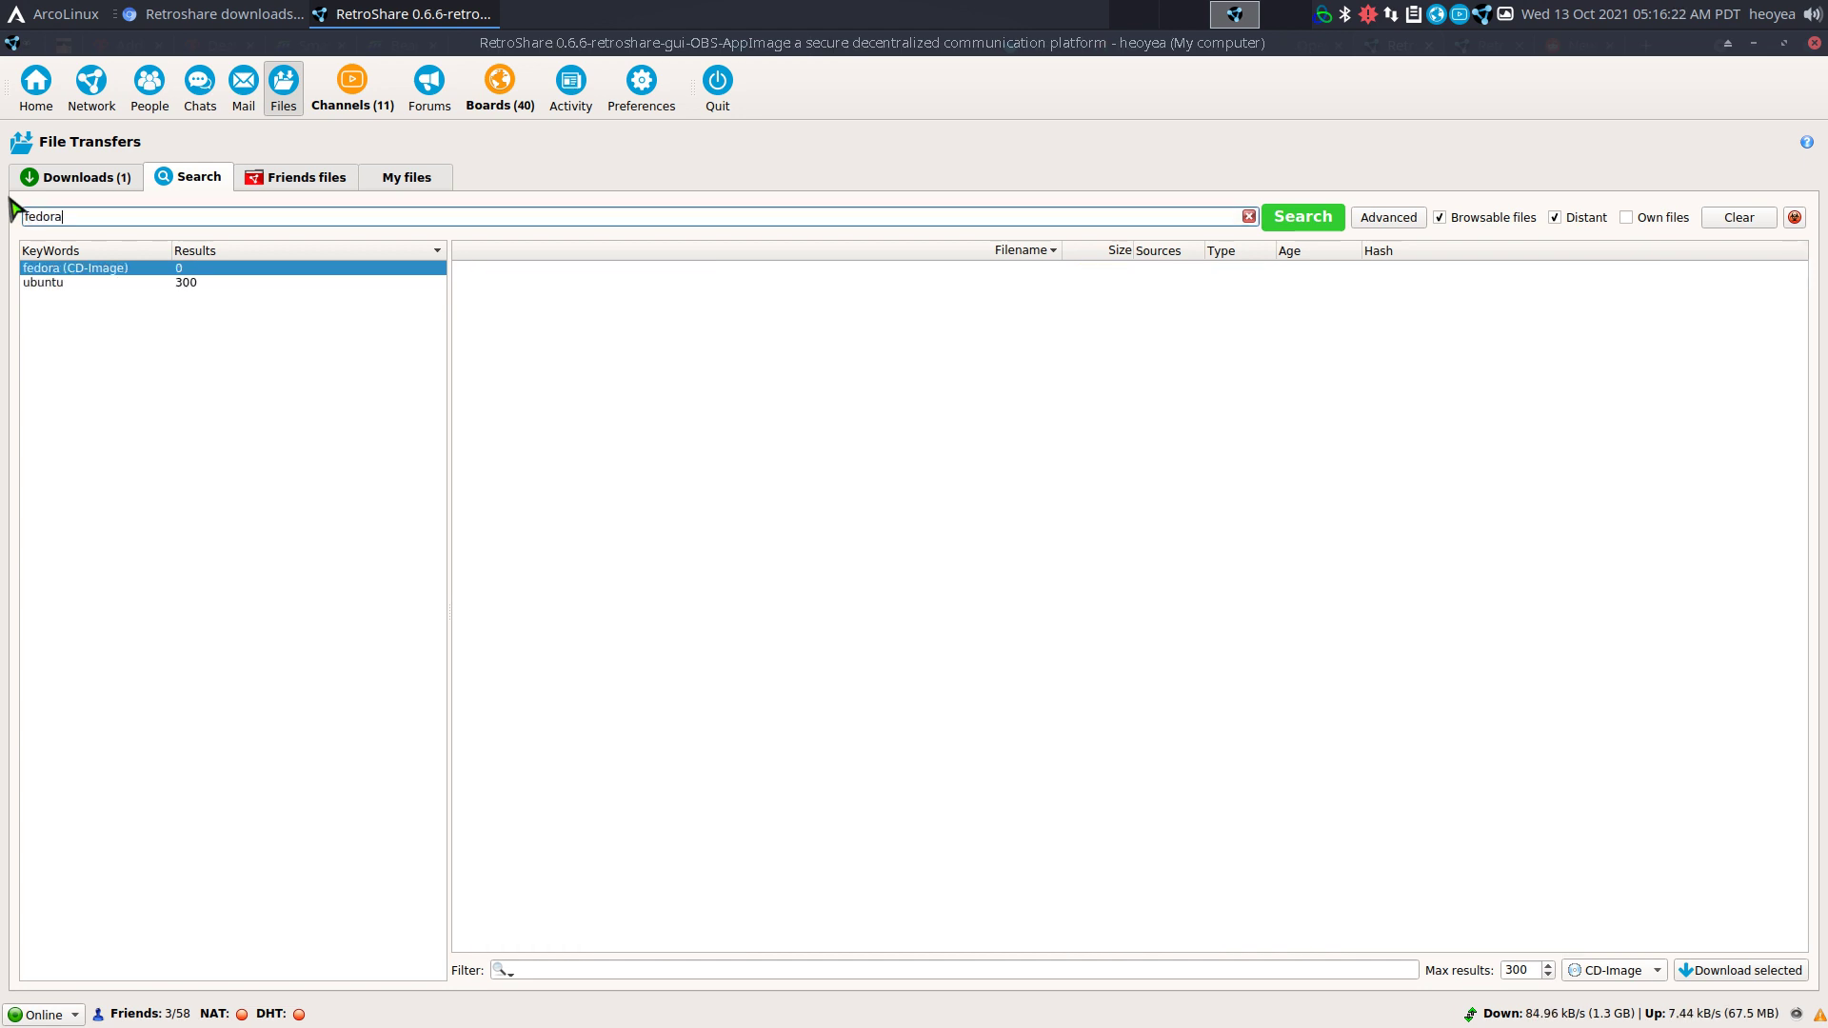
click(94, 283)
click(141, 269)
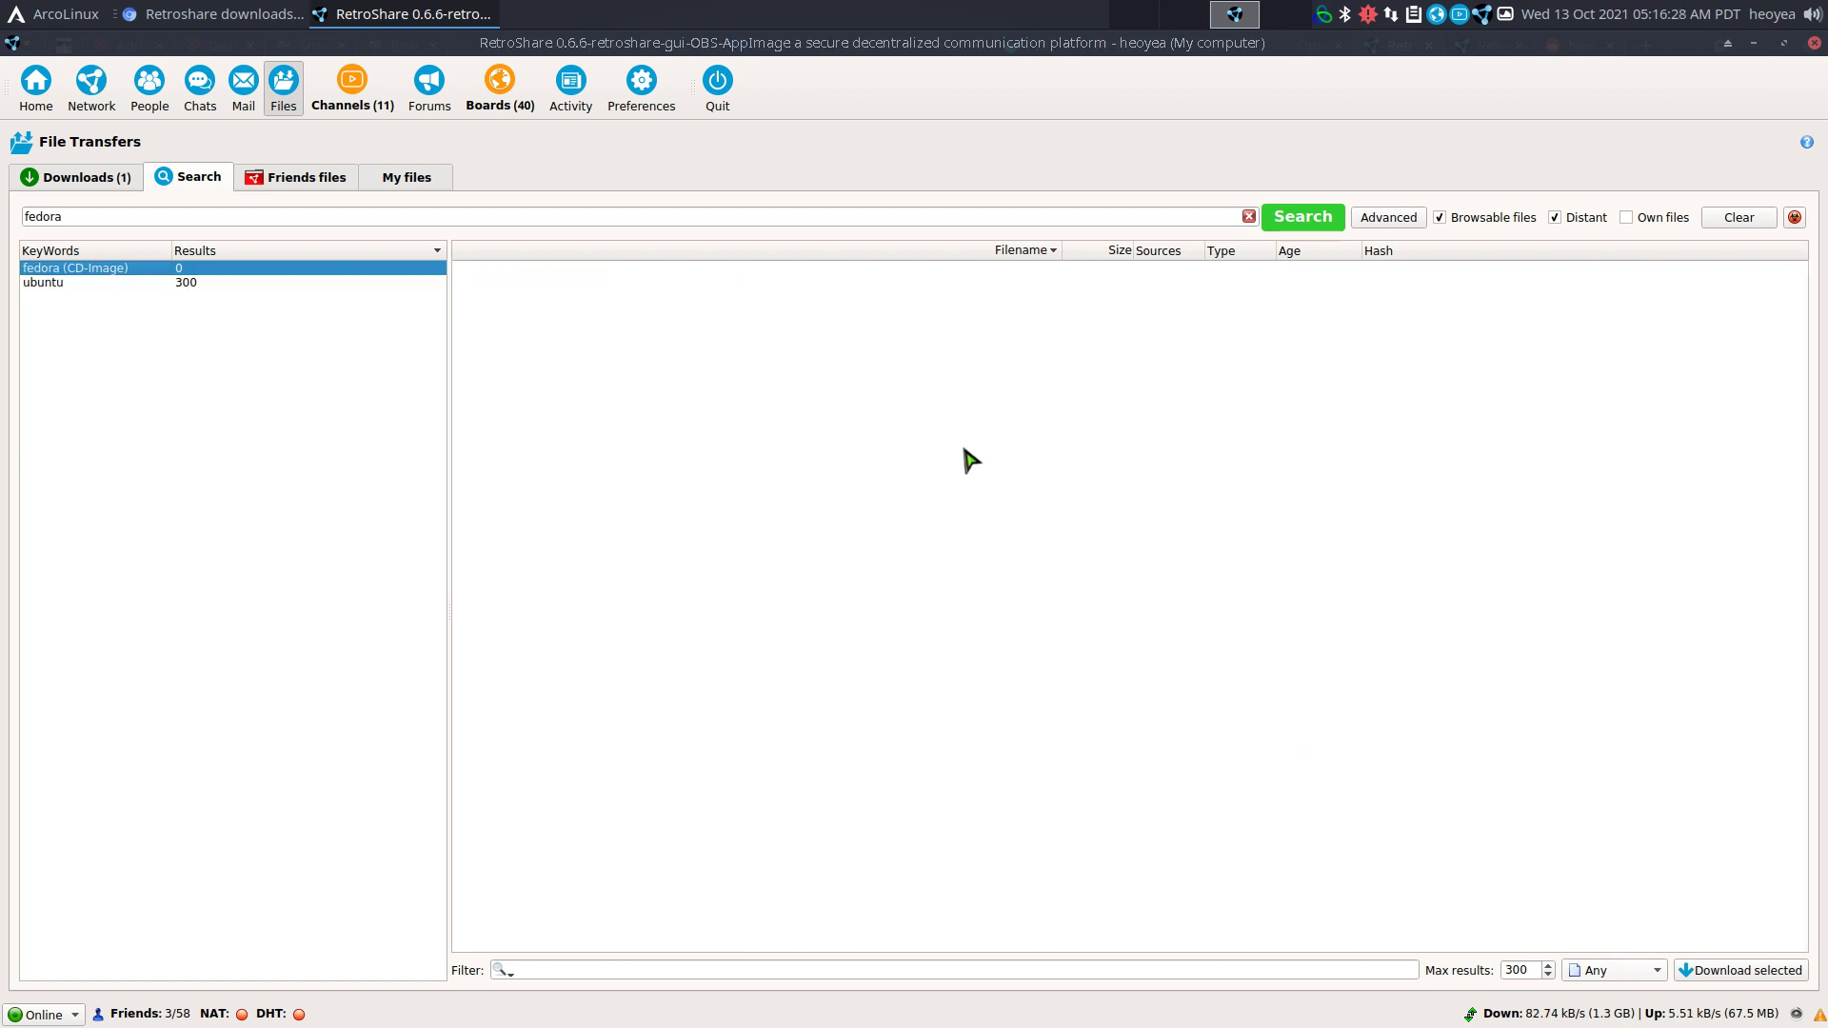
Remove all previous search keywords and rerun the fedora search with file type Any.
right_click(187, 275)
click(215, 320)
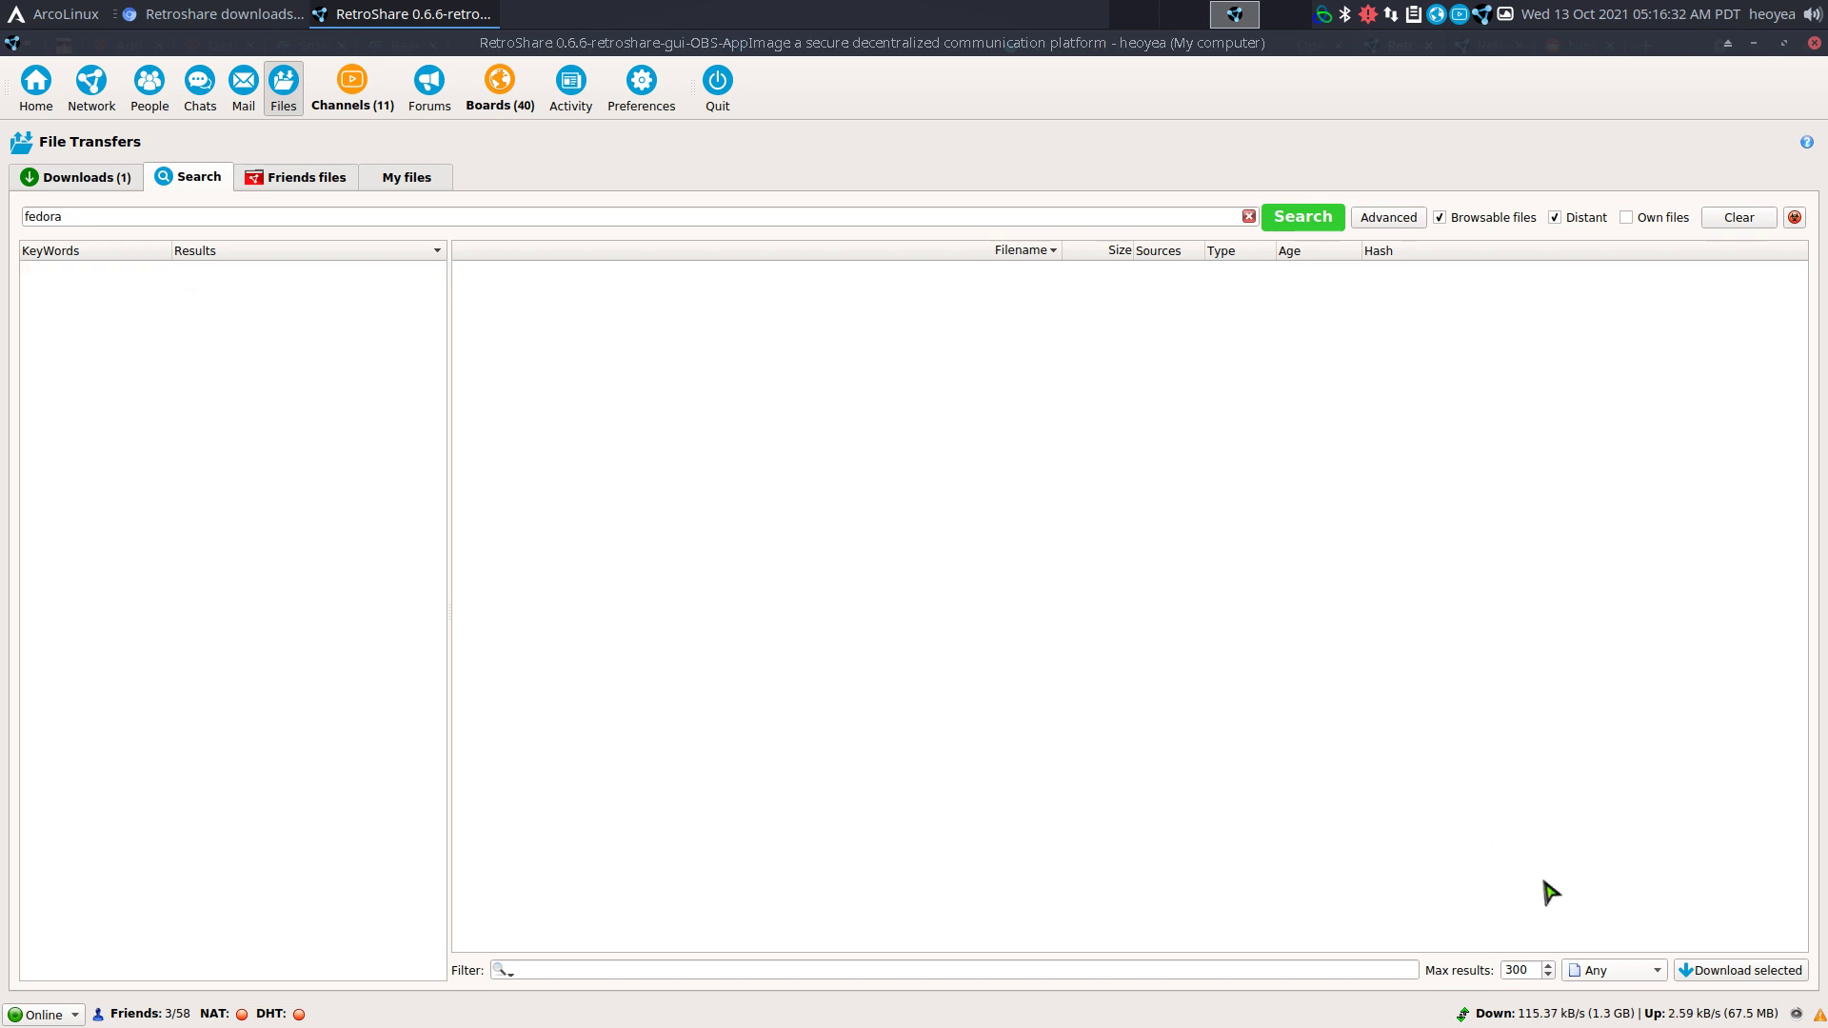
click(1624, 970)
click(1641, 846)
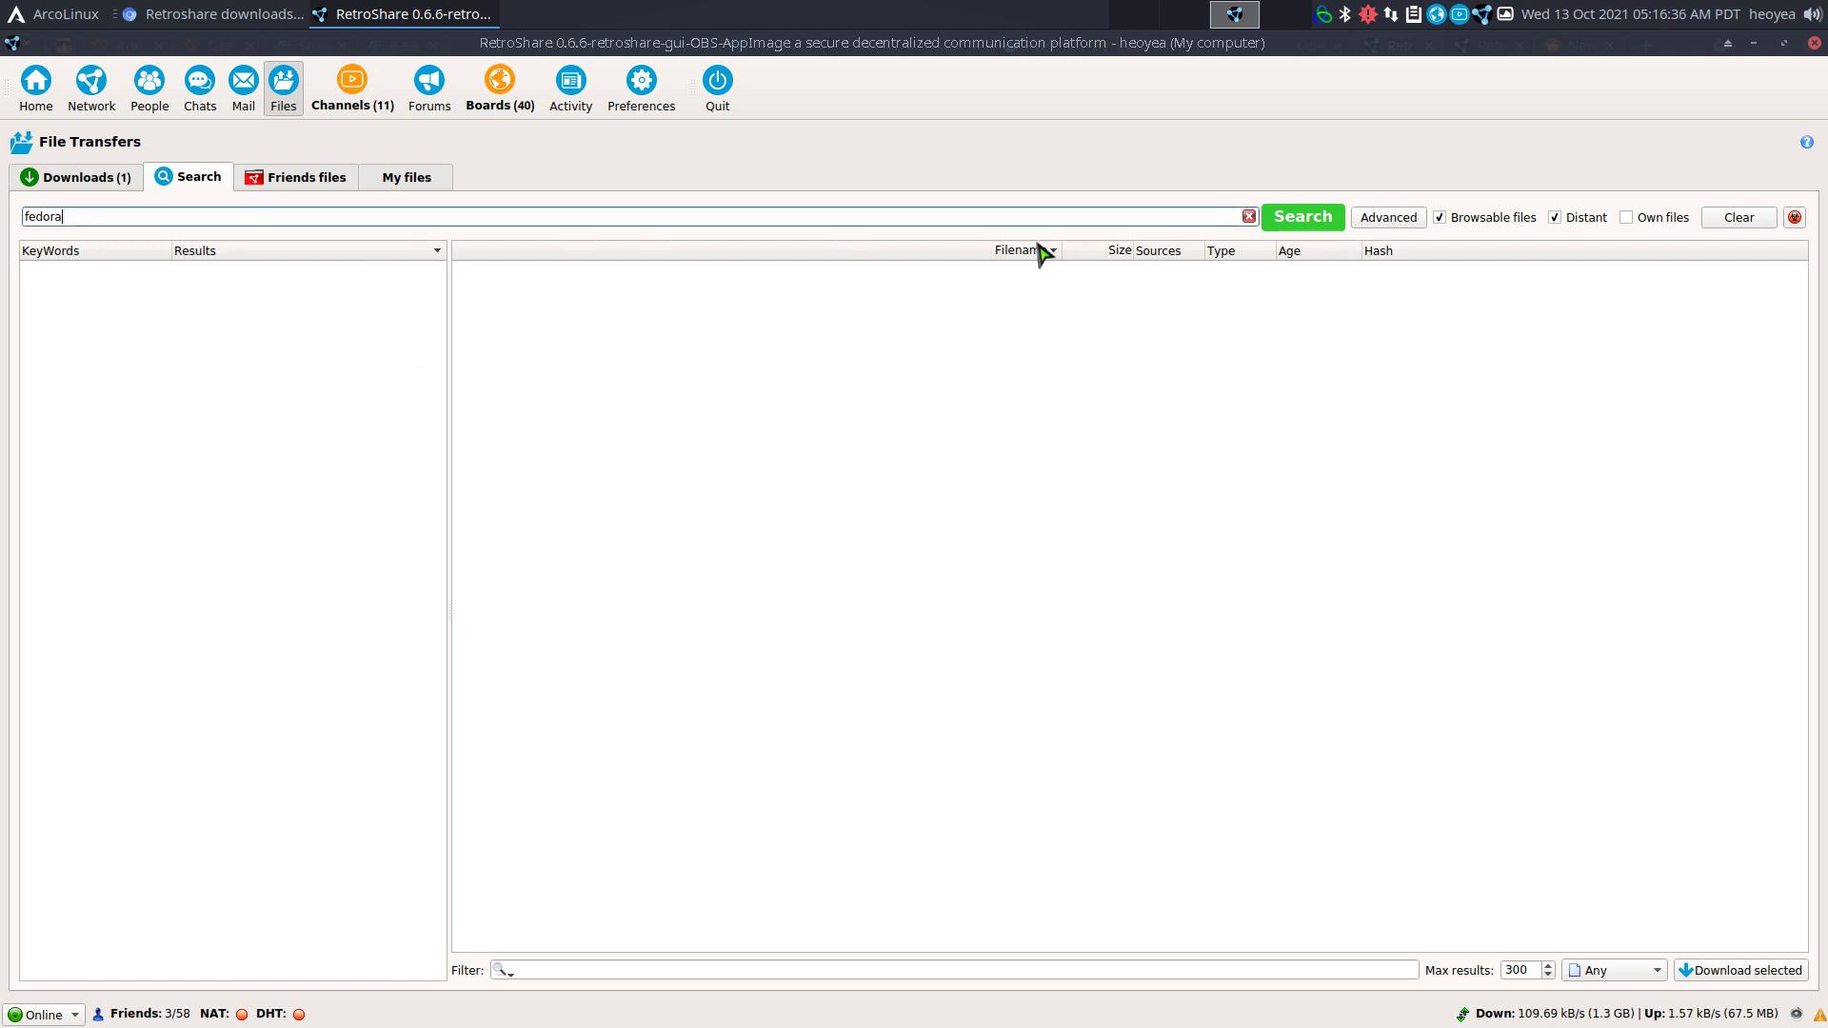
click(1293, 226)
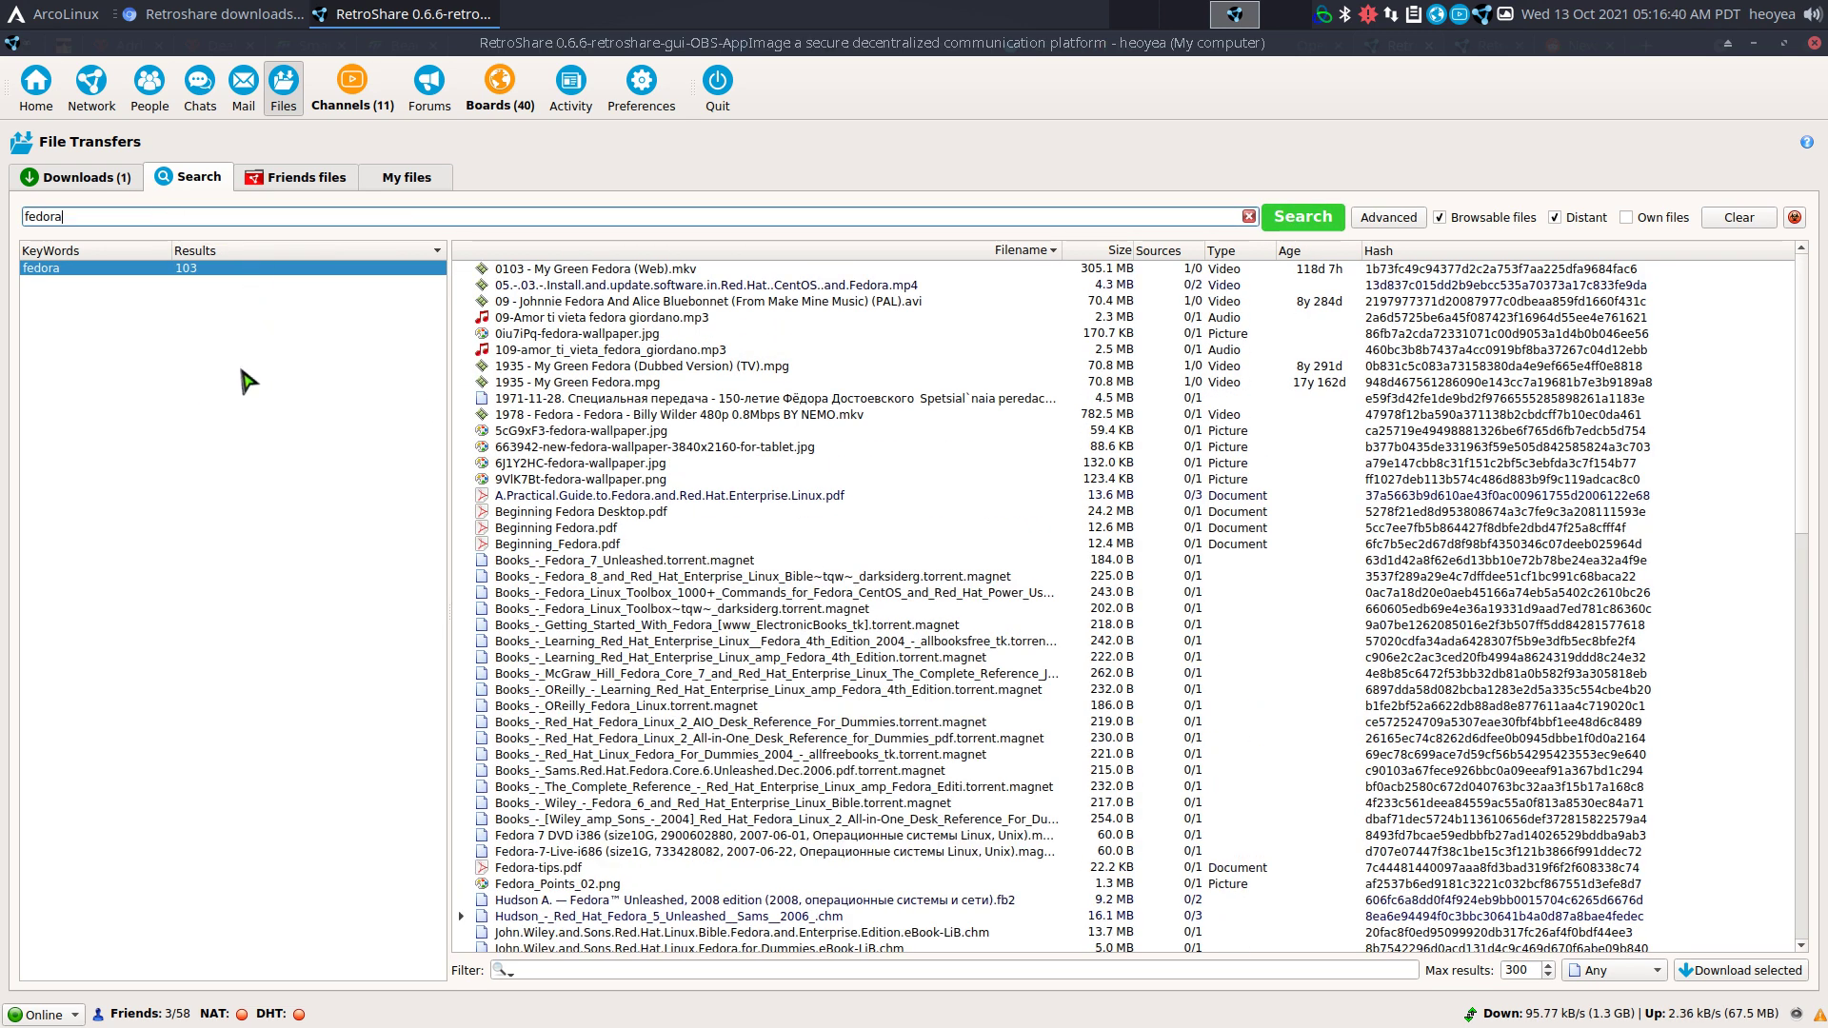
Search for ubuntu, then switch back and forth between the fedora and ubuntu result lists.
key(ctrl+a)
text(ubun)
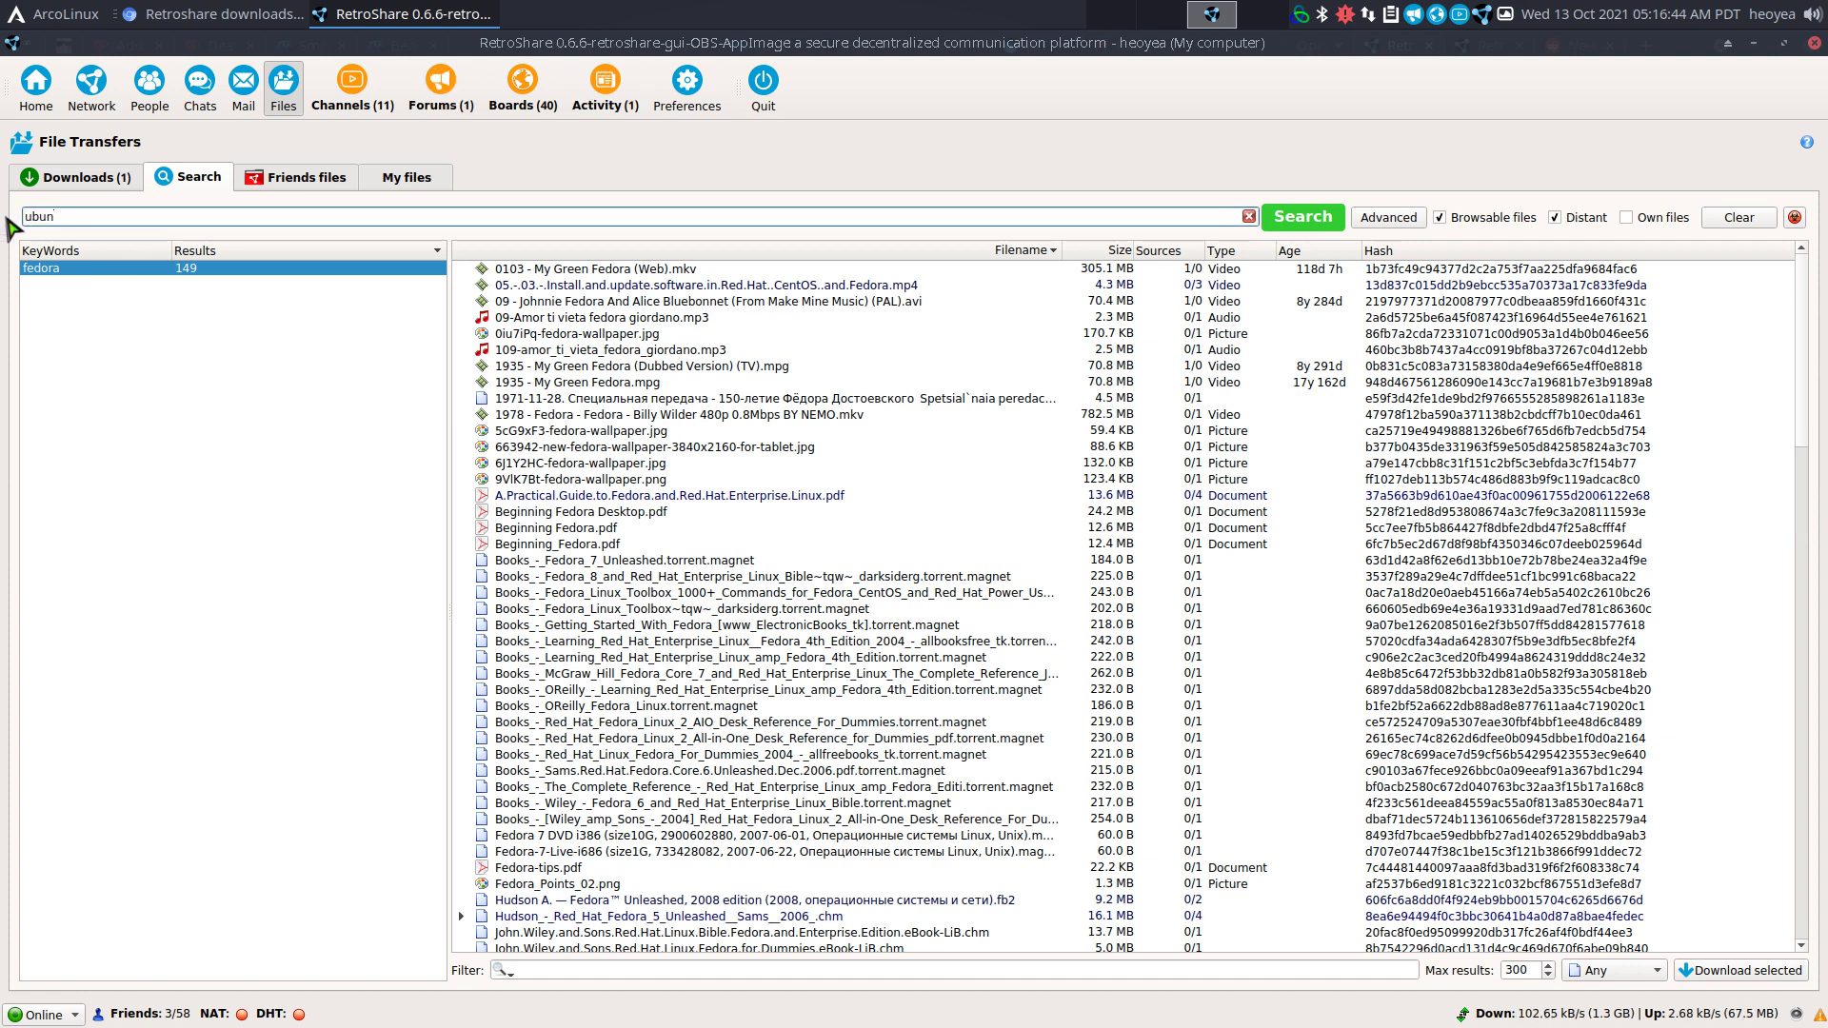
text(tu)
key(Return)
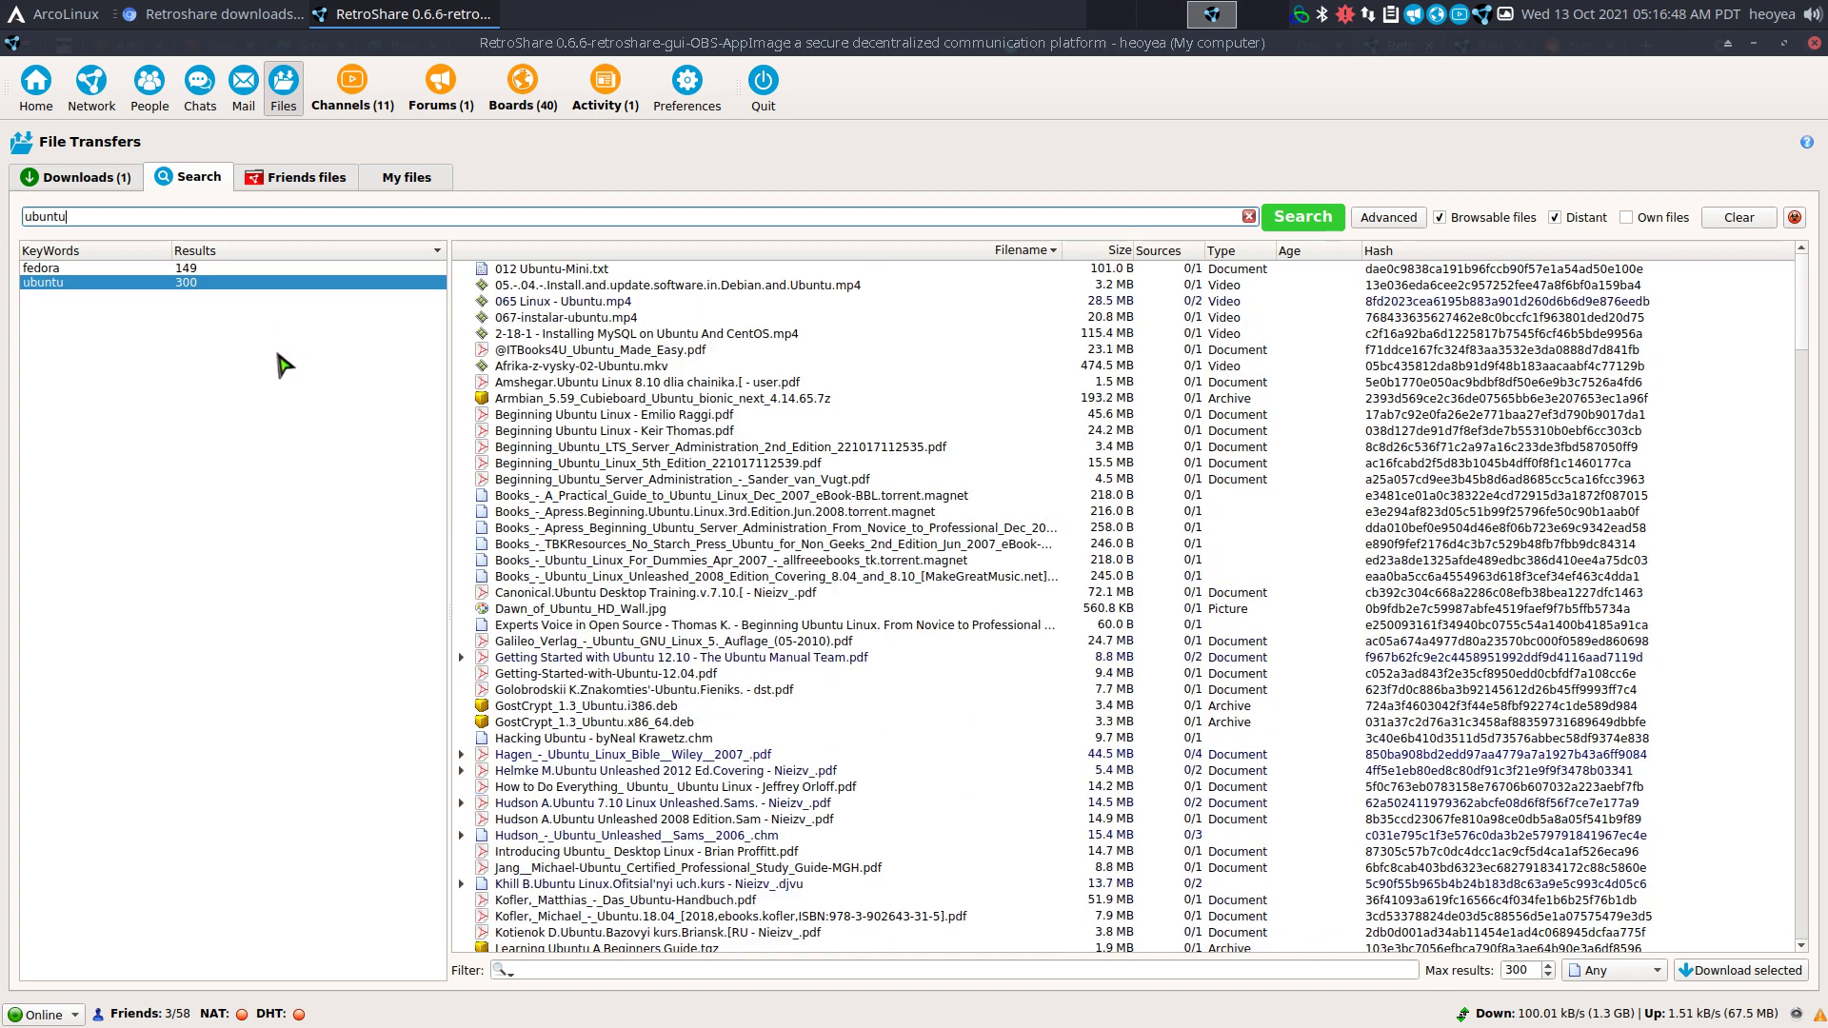
click(191, 270)
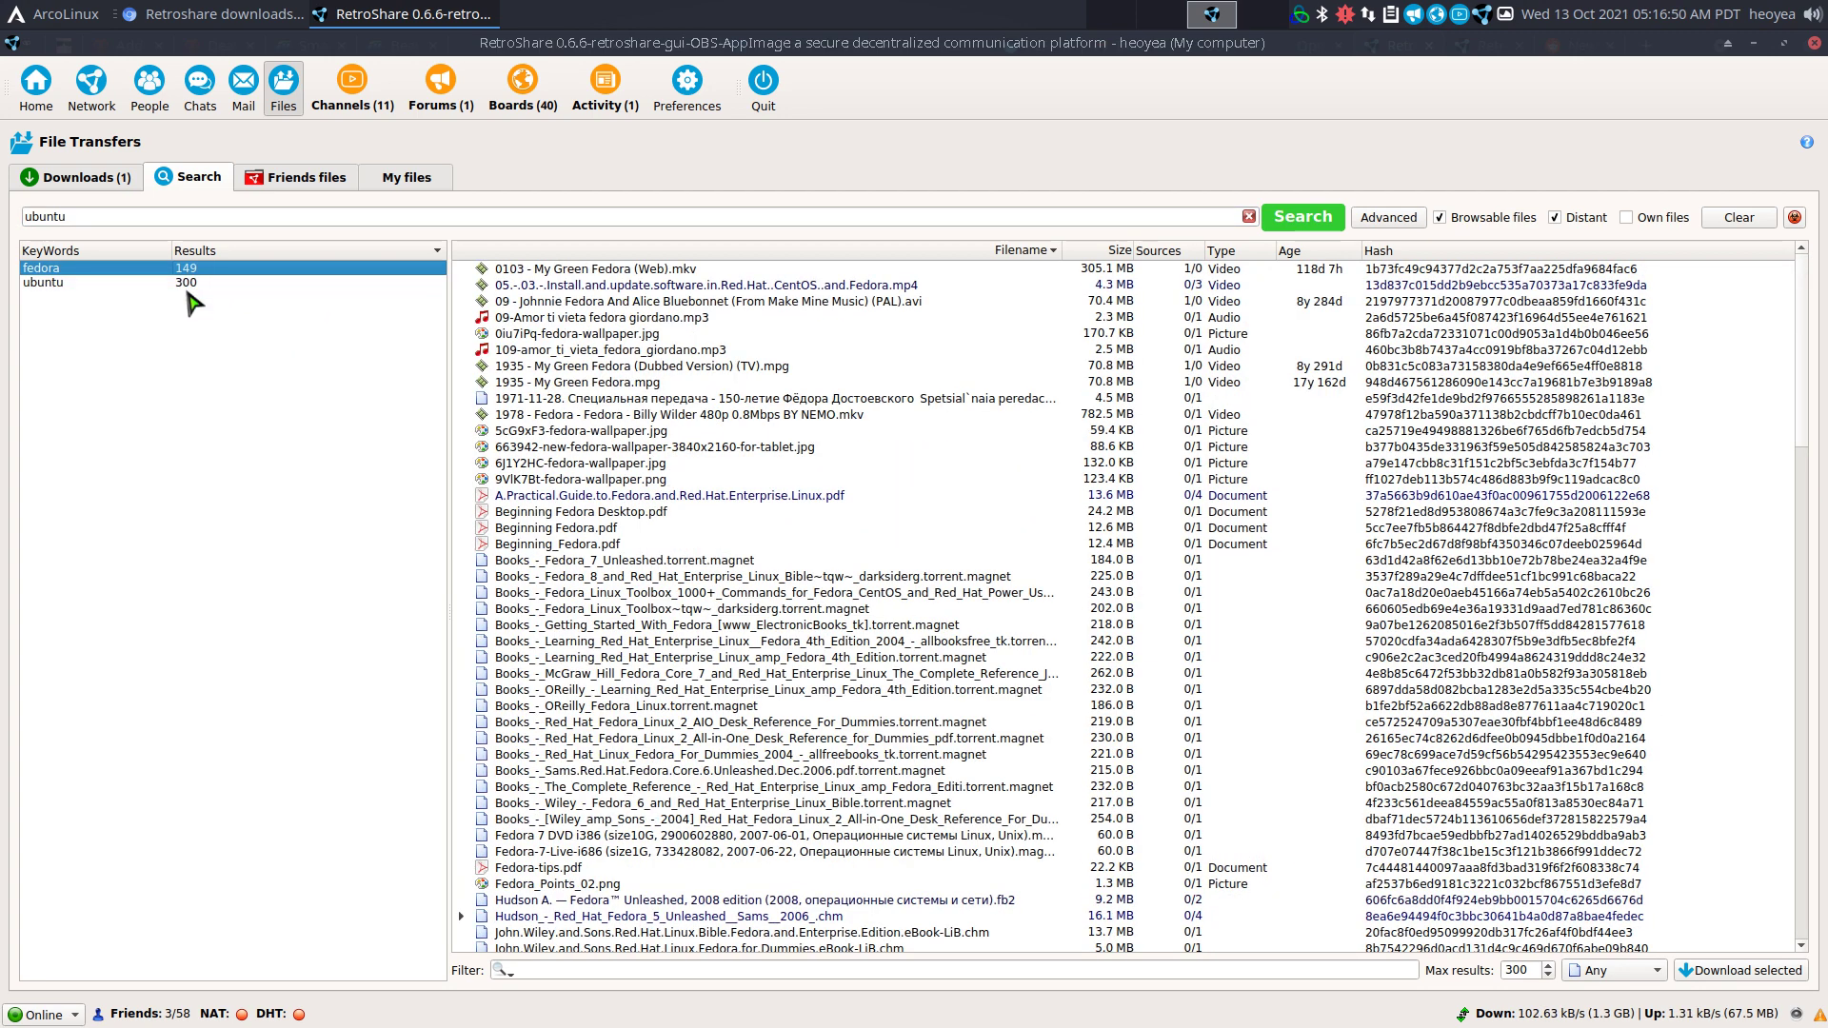
click(195, 285)
click(197, 269)
click(199, 283)
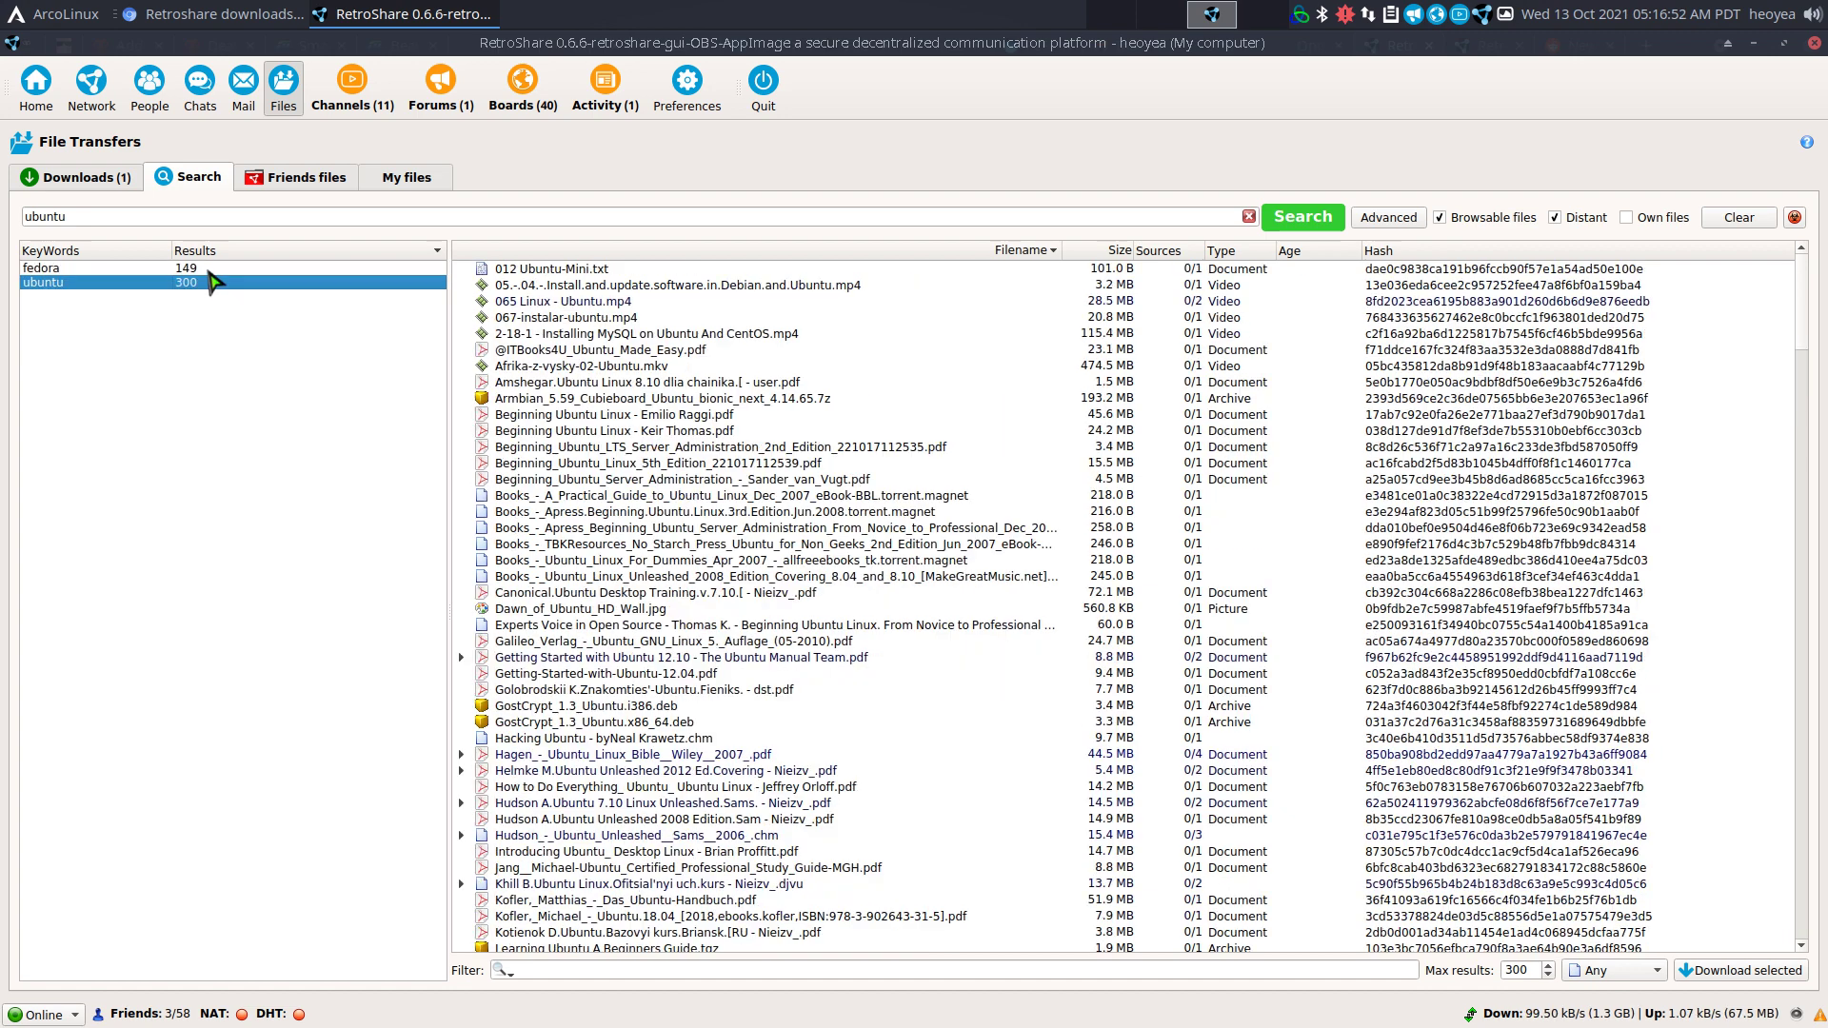
click(204, 269)
click(207, 282)
click(217, 270)
click(219, 284)
click(240, 269)
click(229, 283)
click(250, 269)
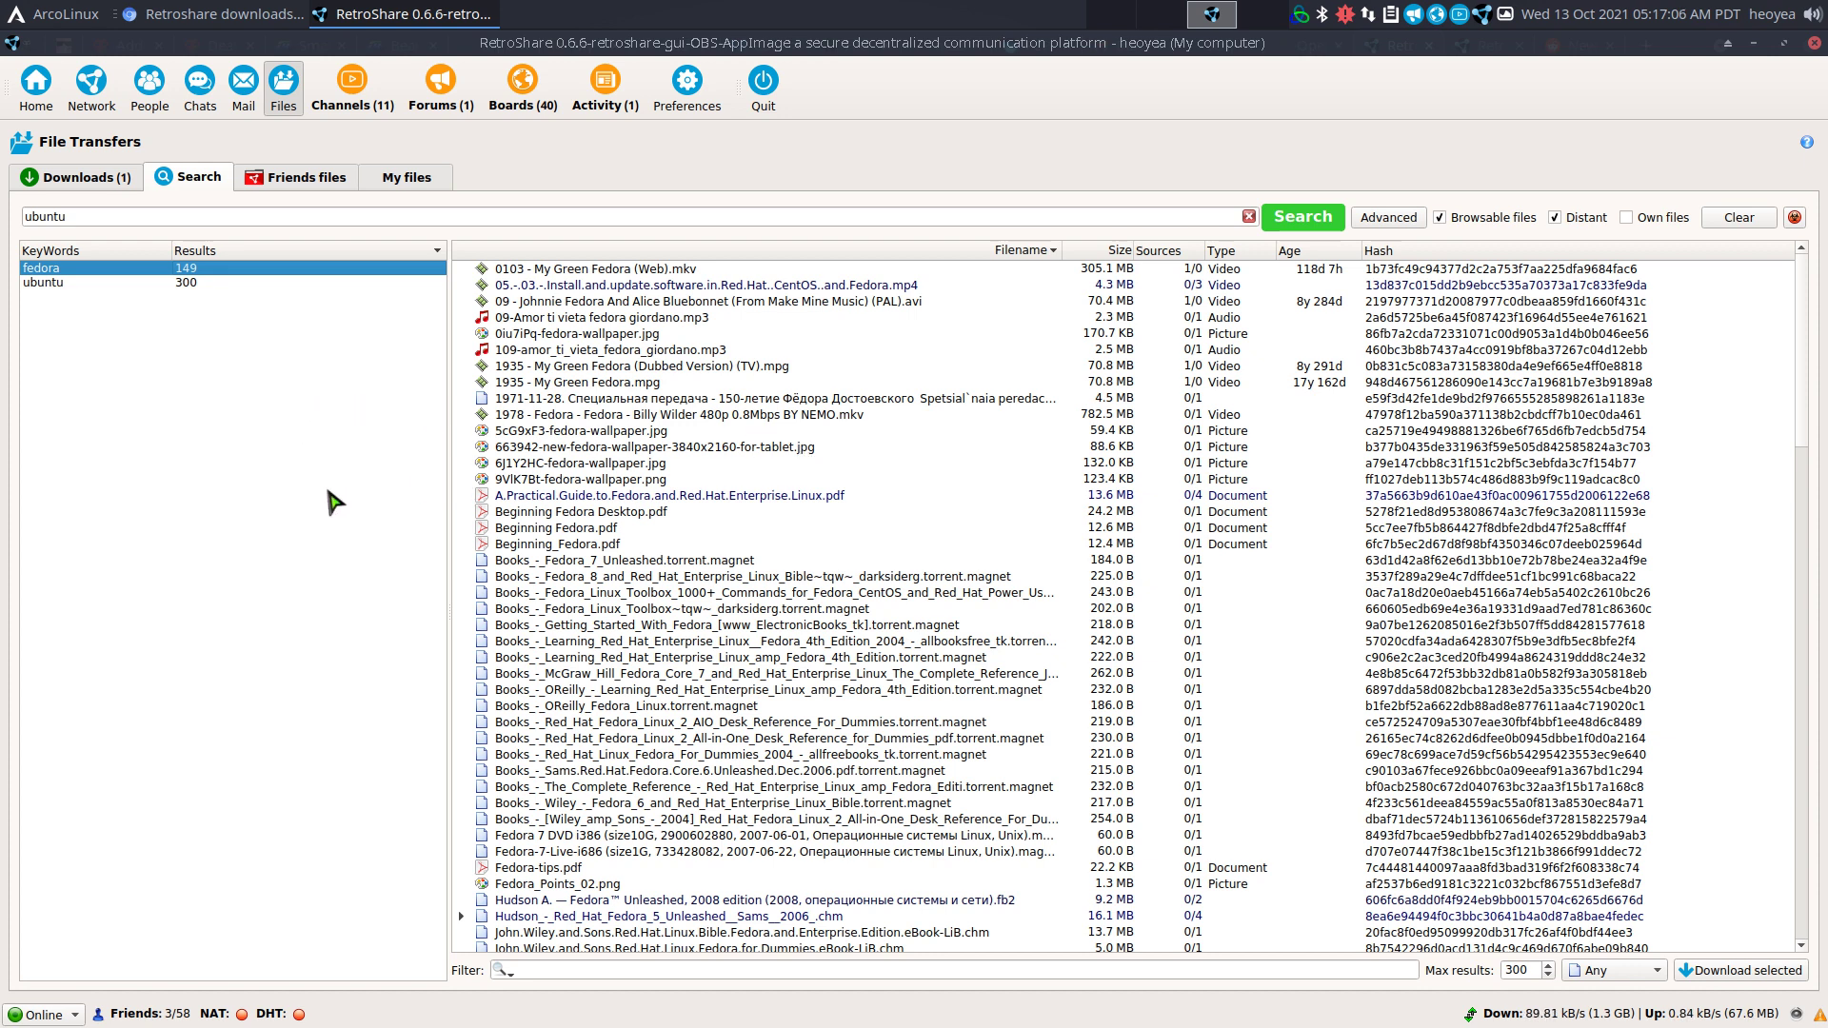
Browse three friends' shared folders, including Retroshare and Публичное, then view my own 23030 shared files.
click(278, 179)
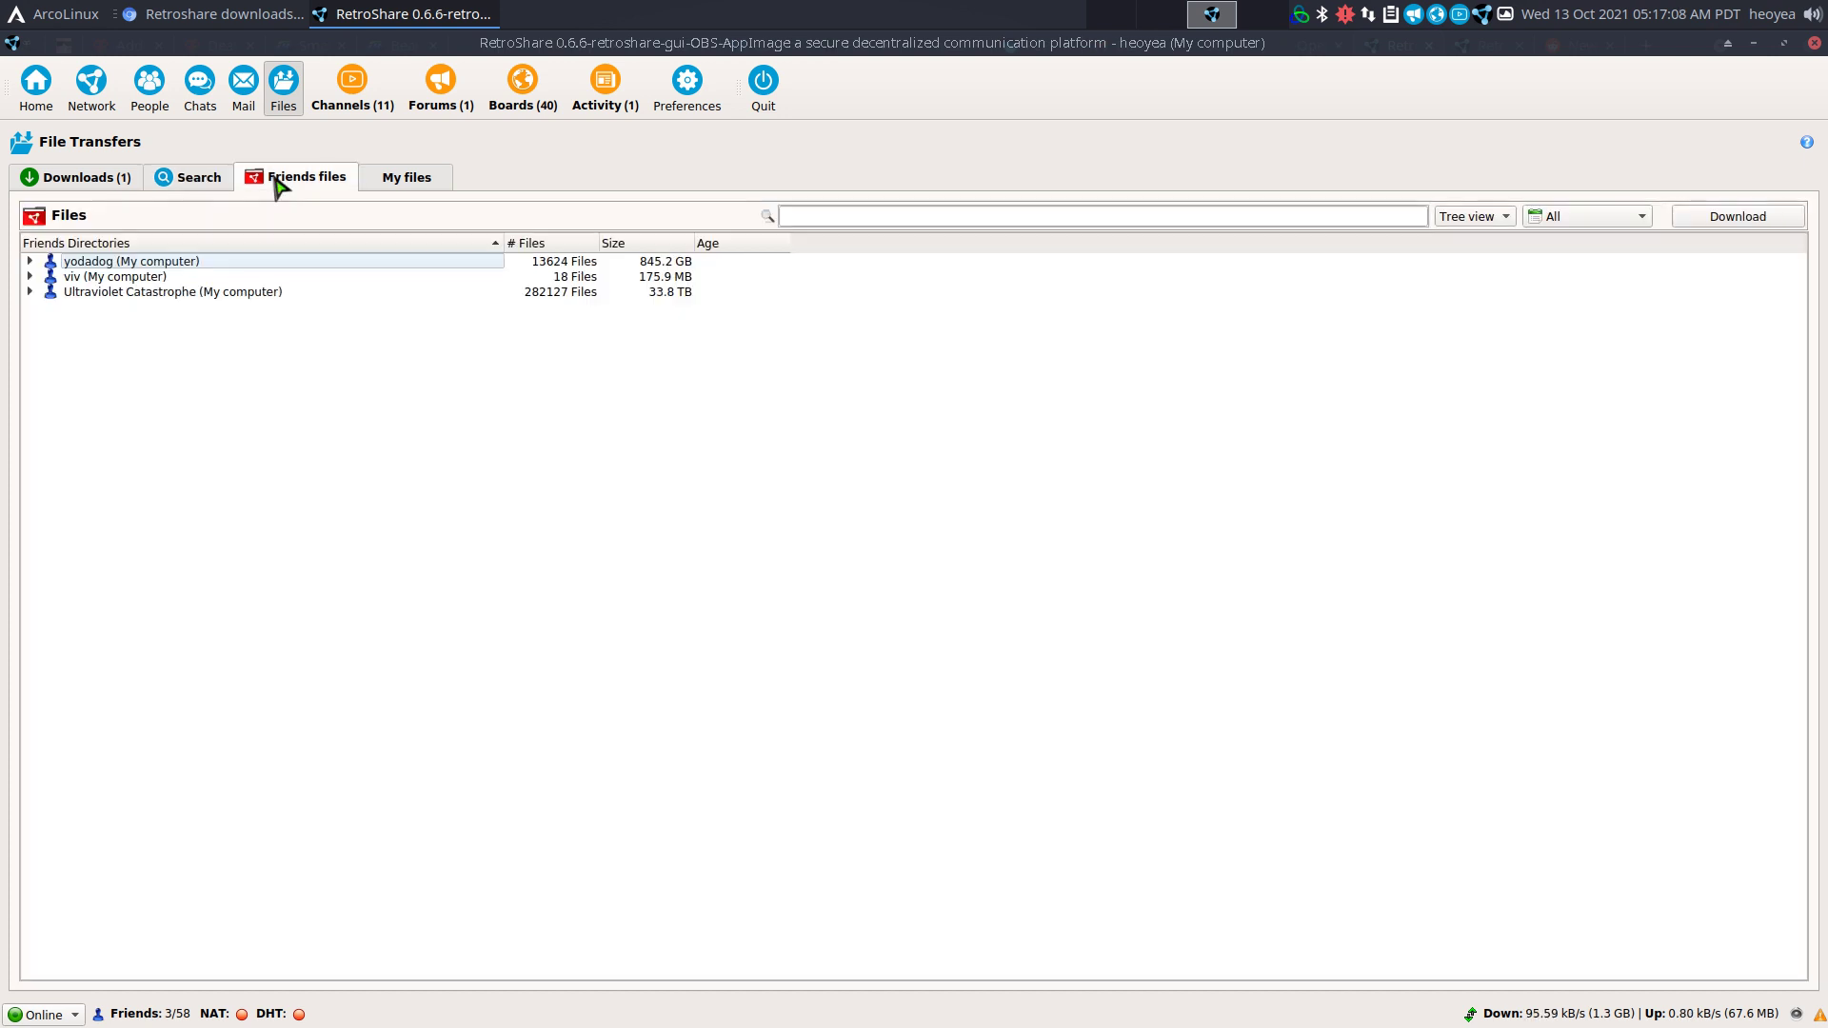
click(30, 261)
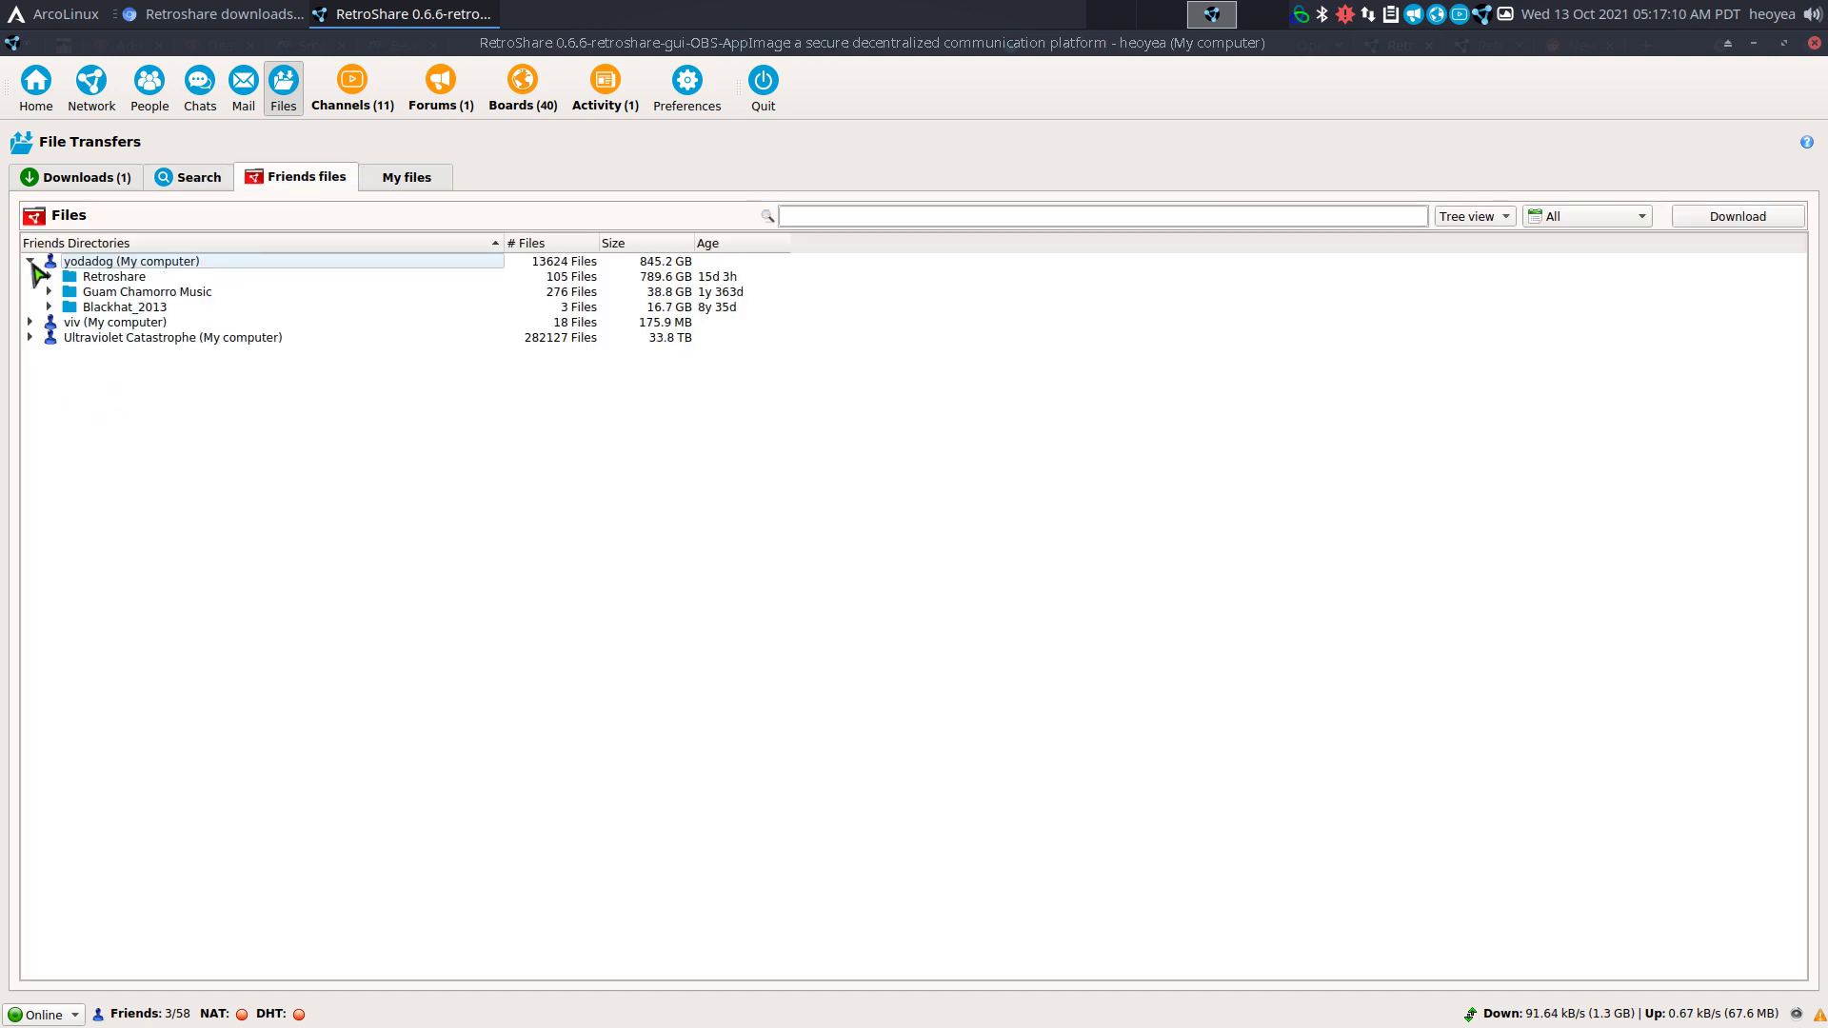
click(30, 321)
click(29, 352)
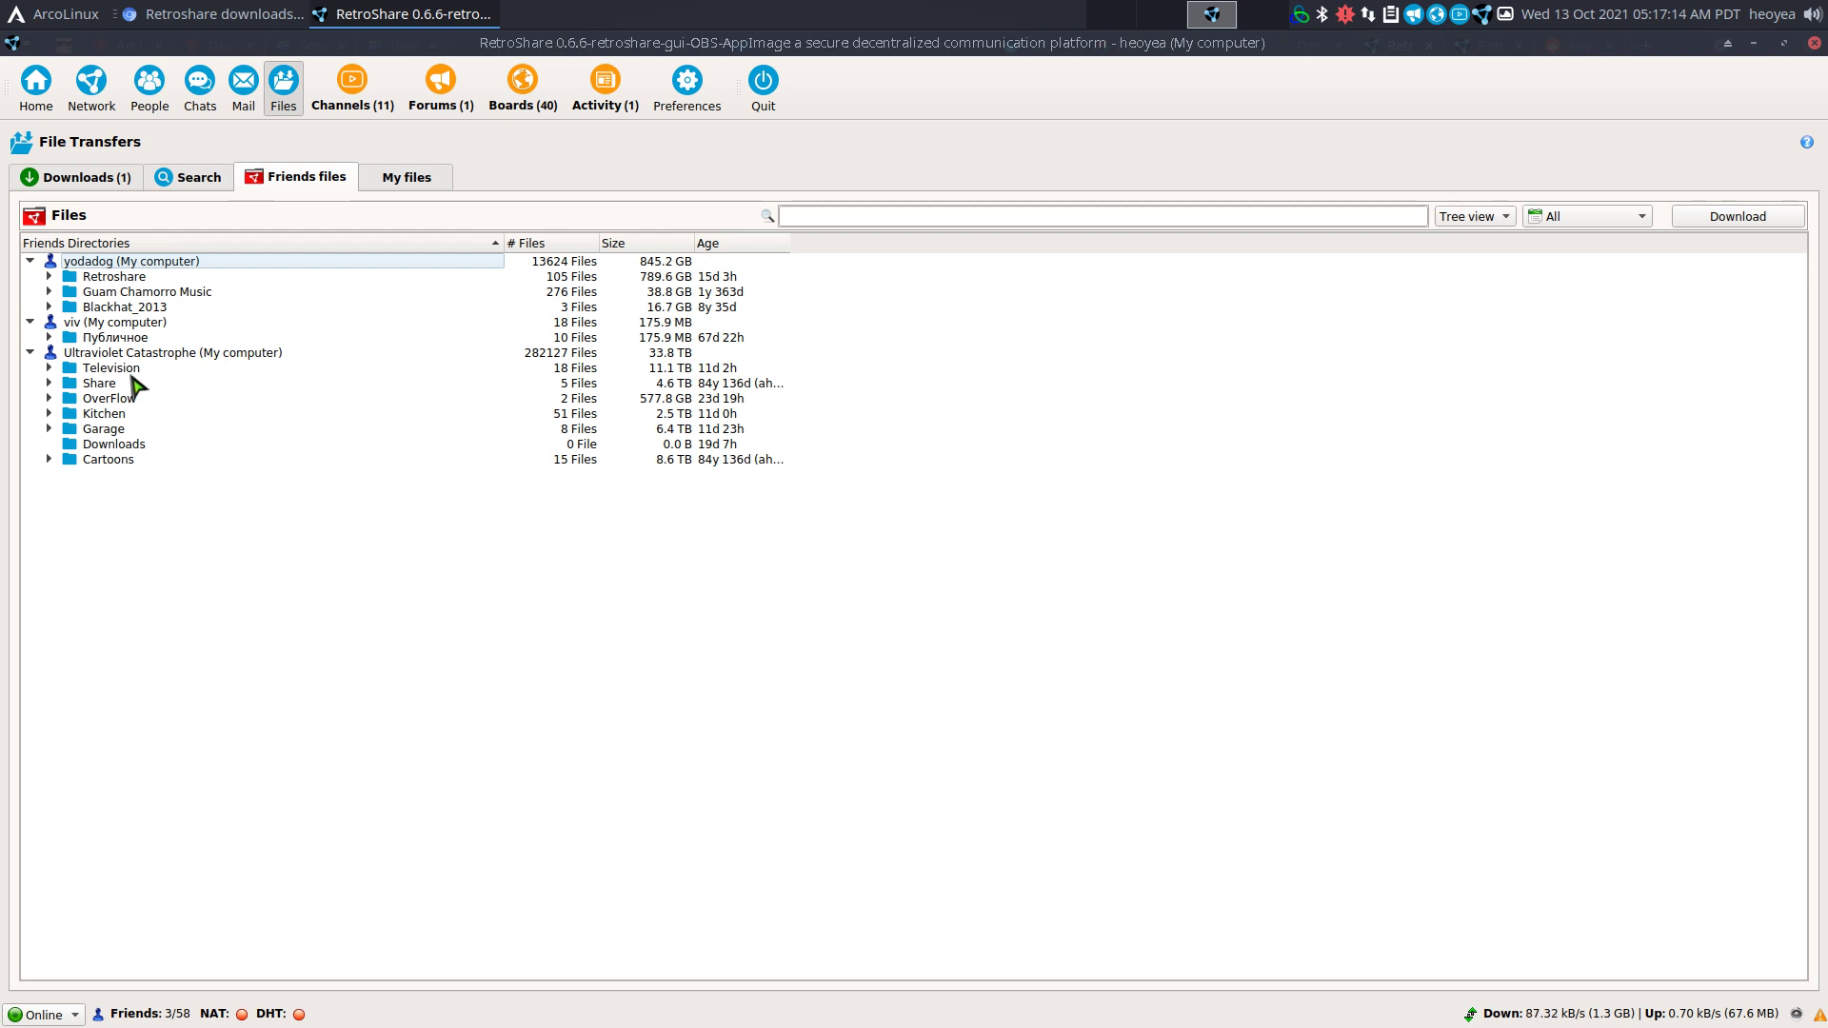
click(48, 276)
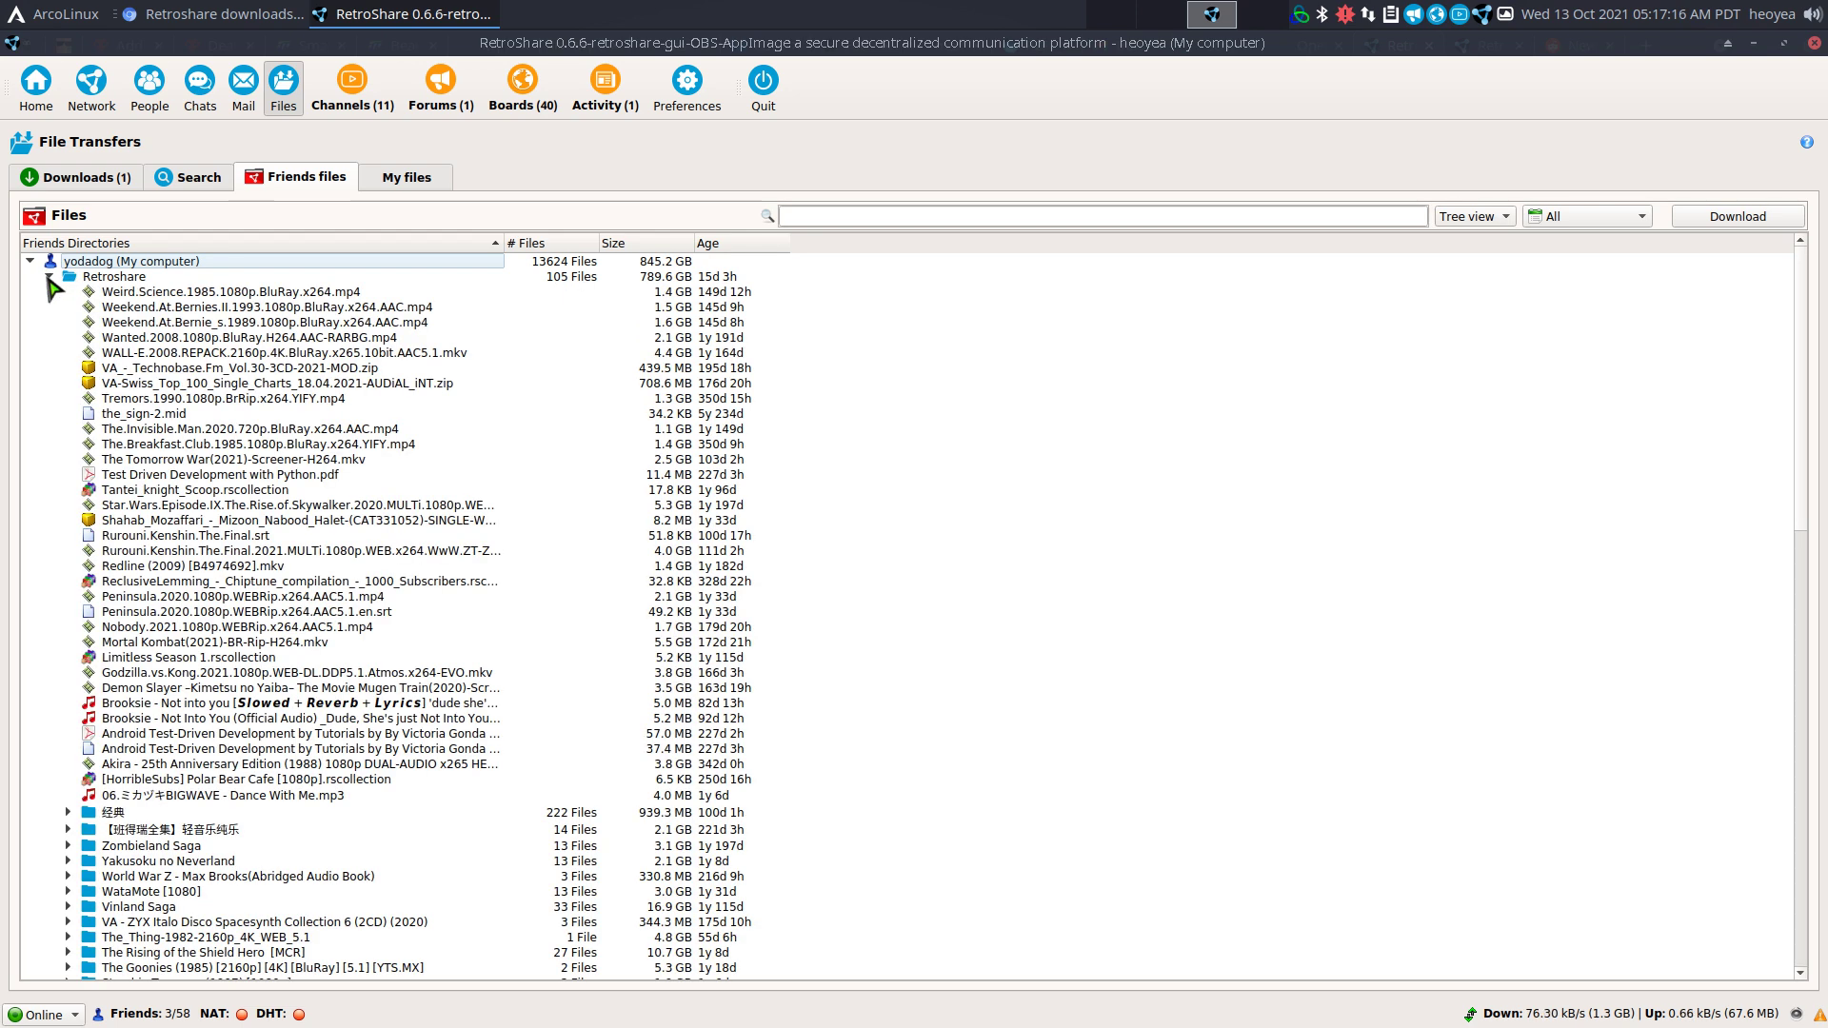
click(49, 276)
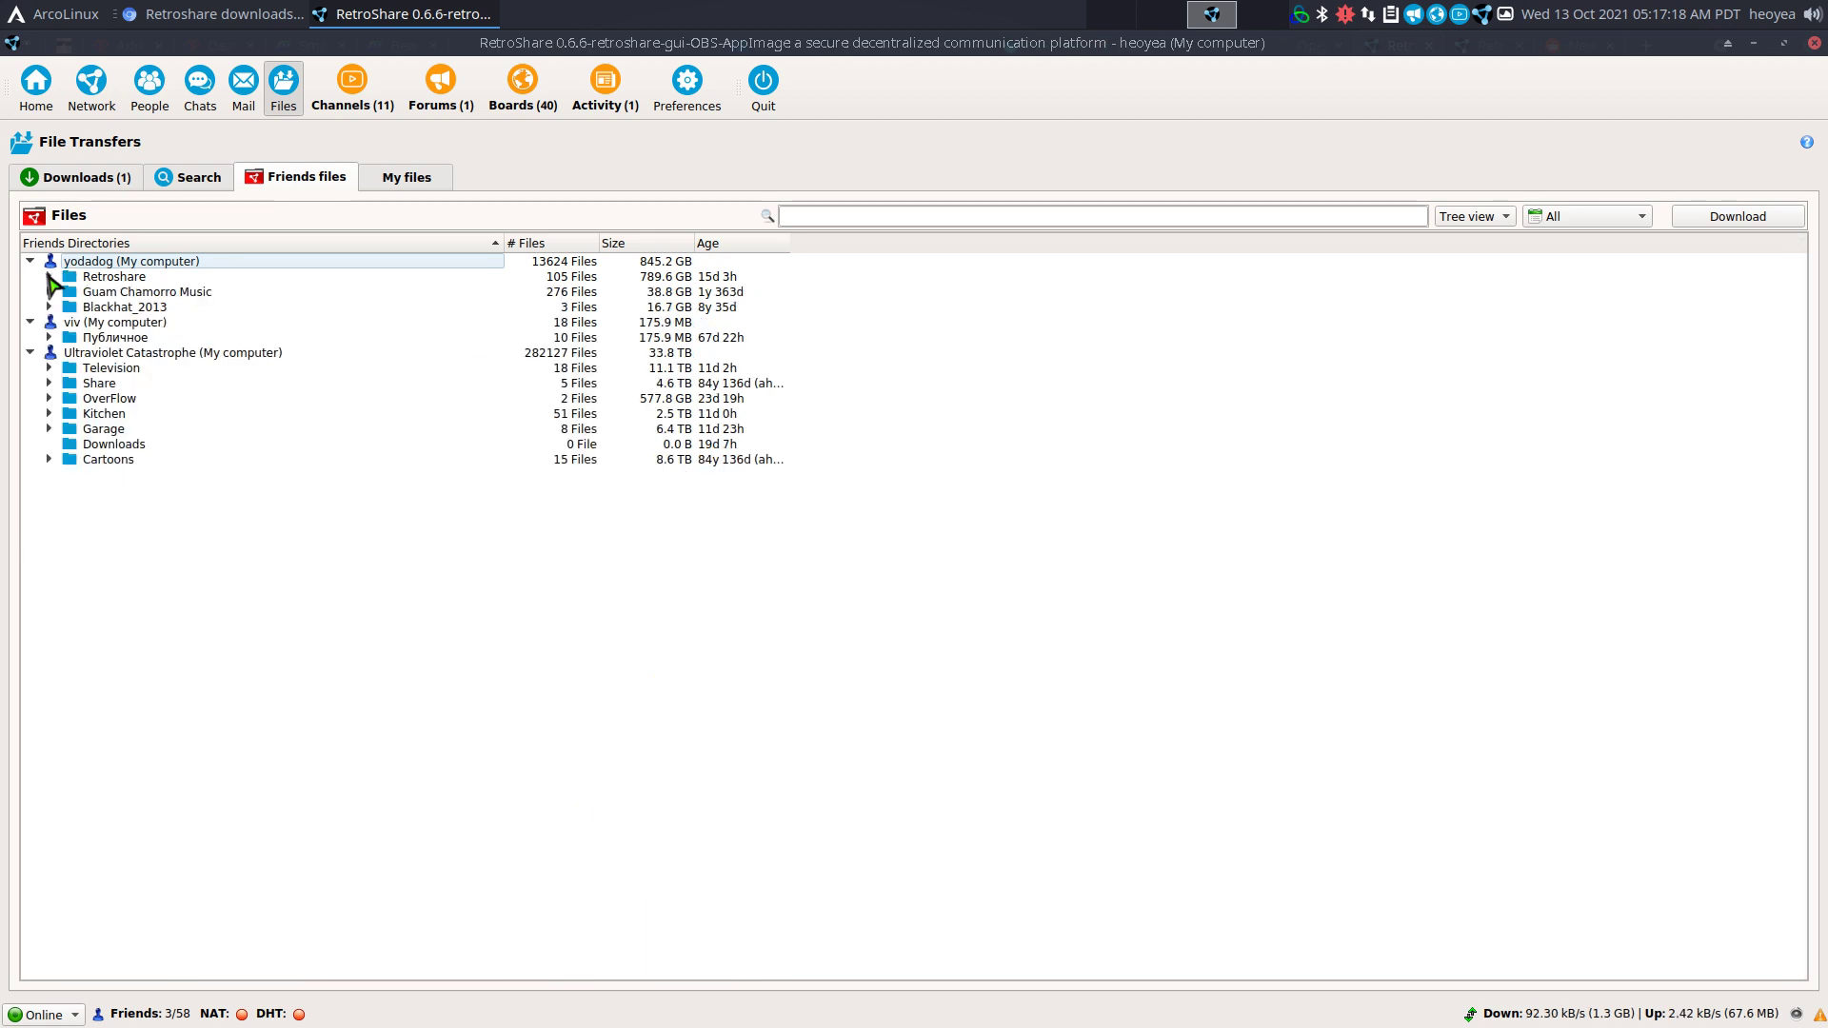
click(49, 337)
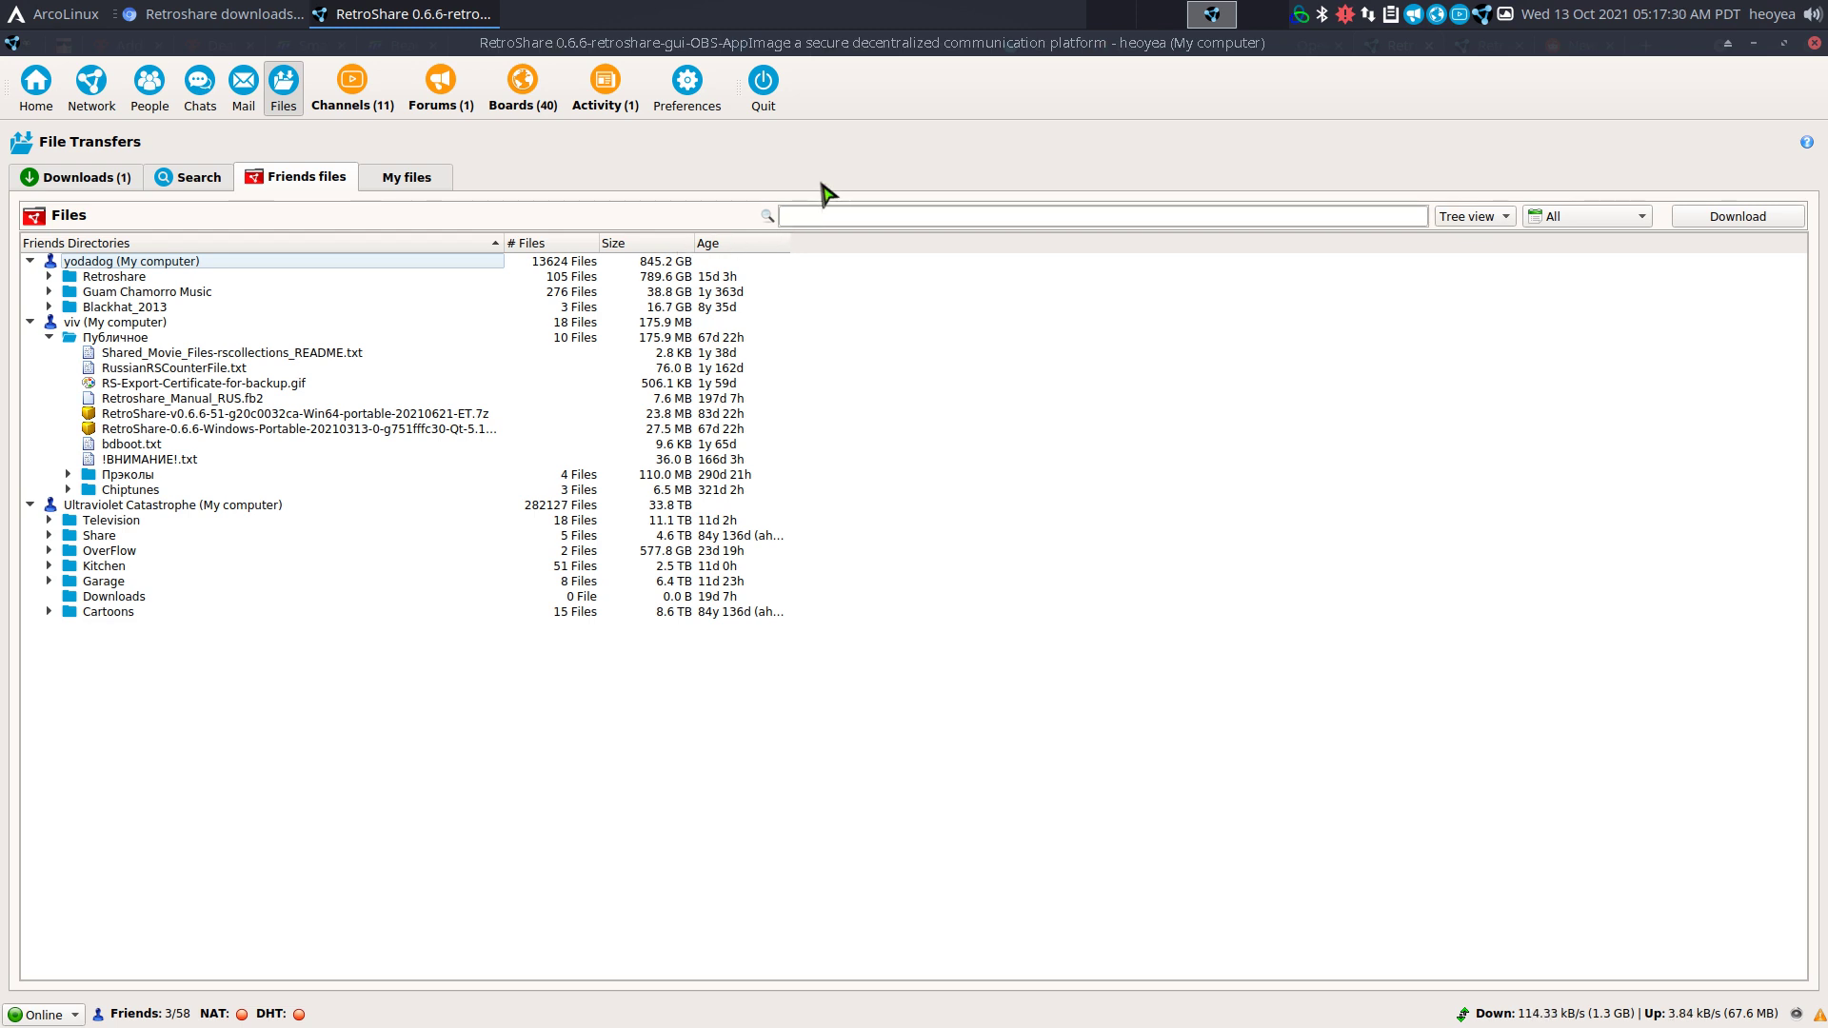
click(393, 183)
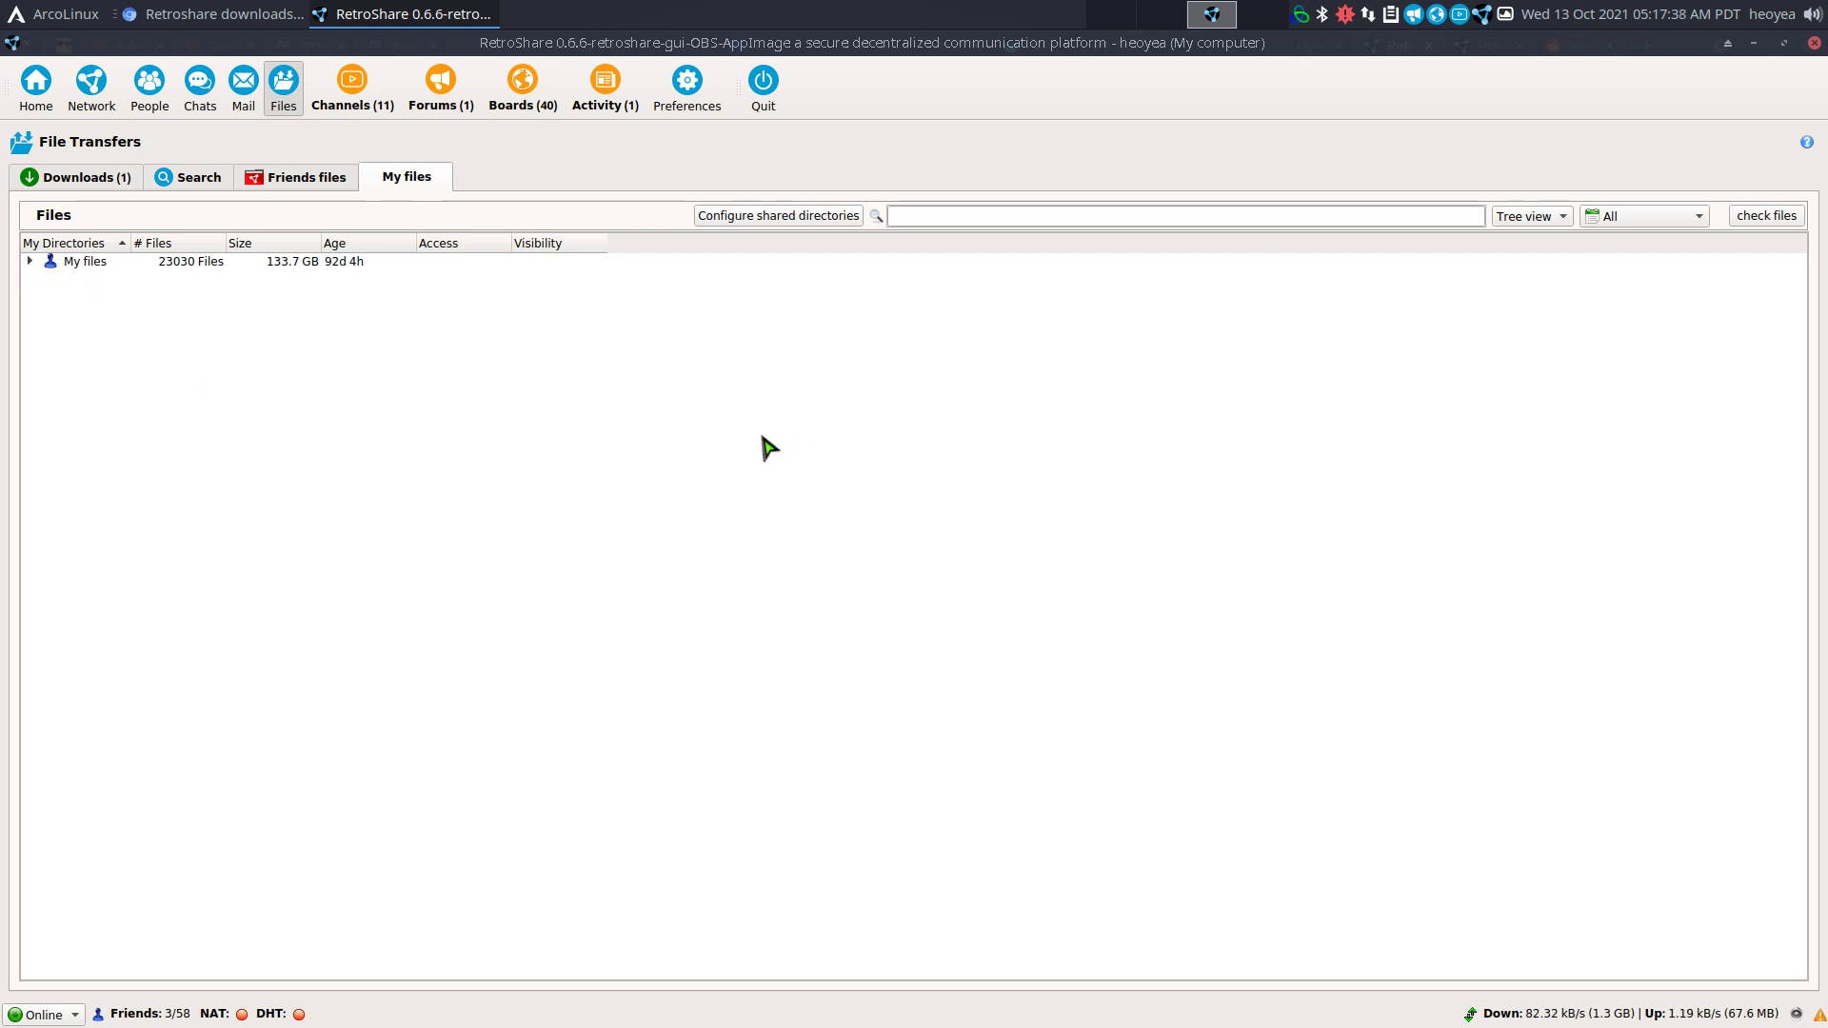
Check the ubuntu-14.04-server ISO download, glance at the fedora search results, and return Home.
click(76, 181)
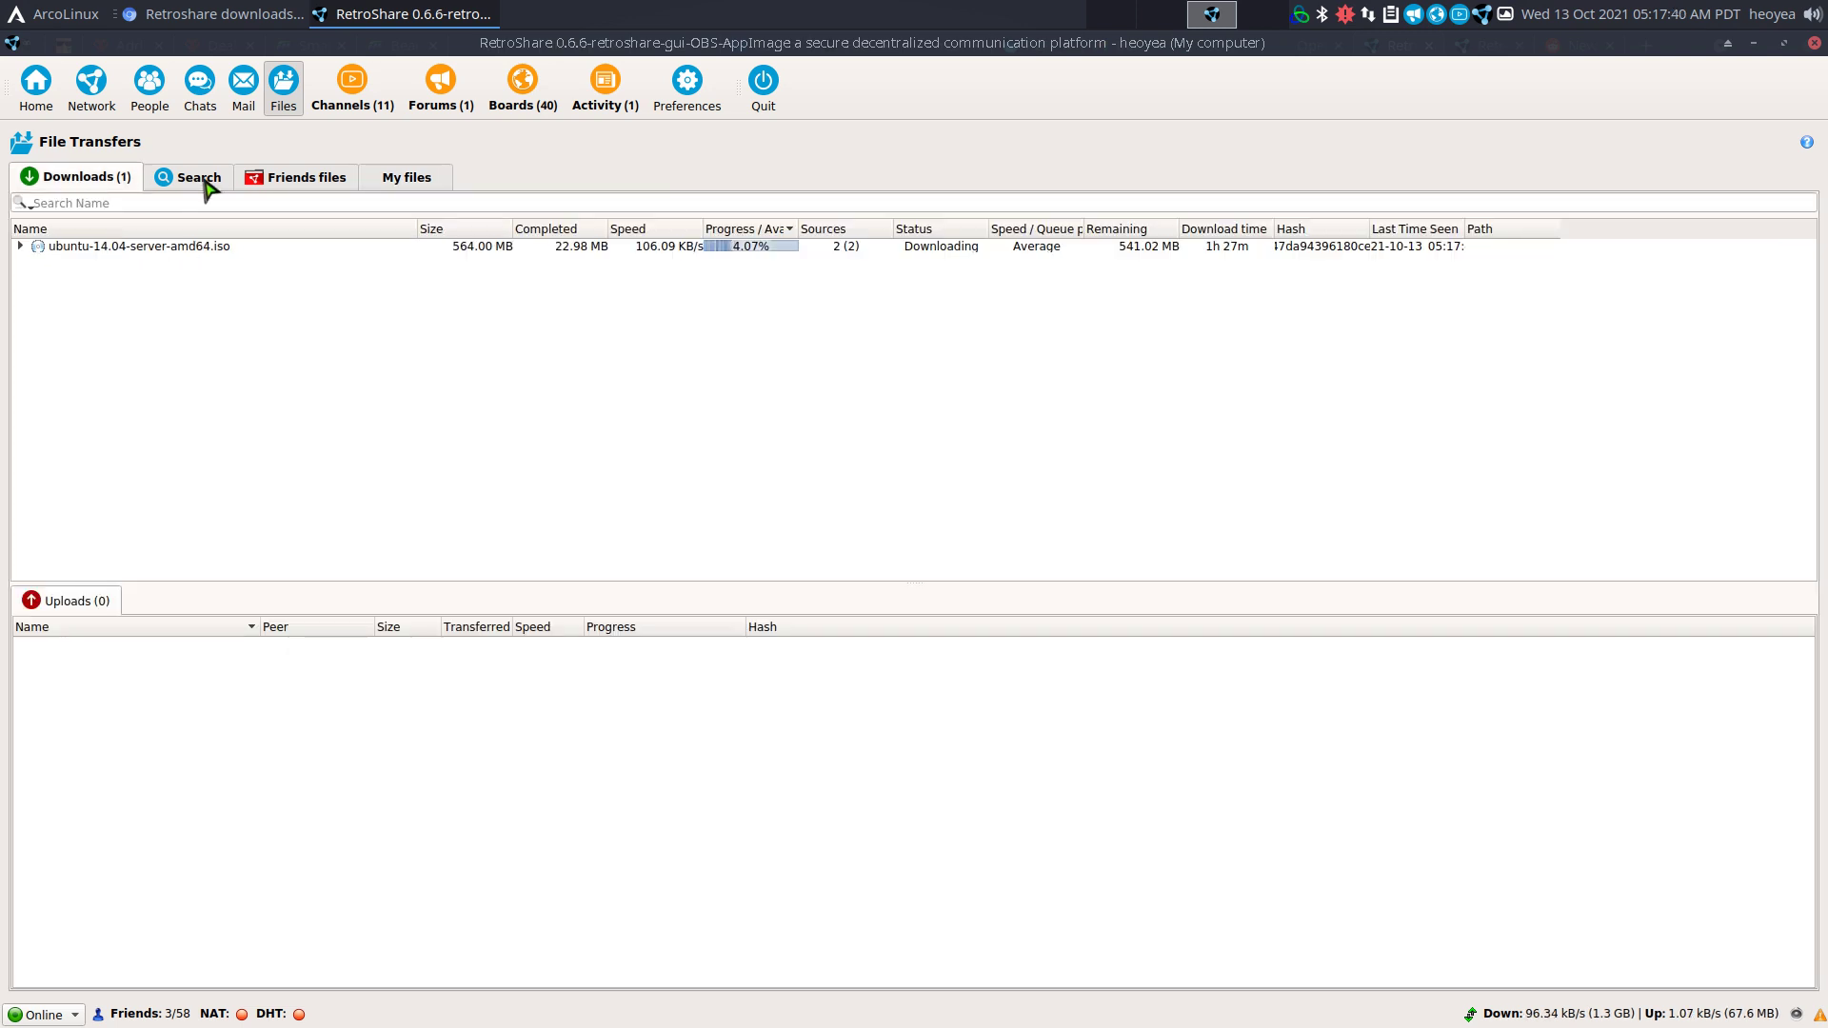
click(208, 180)
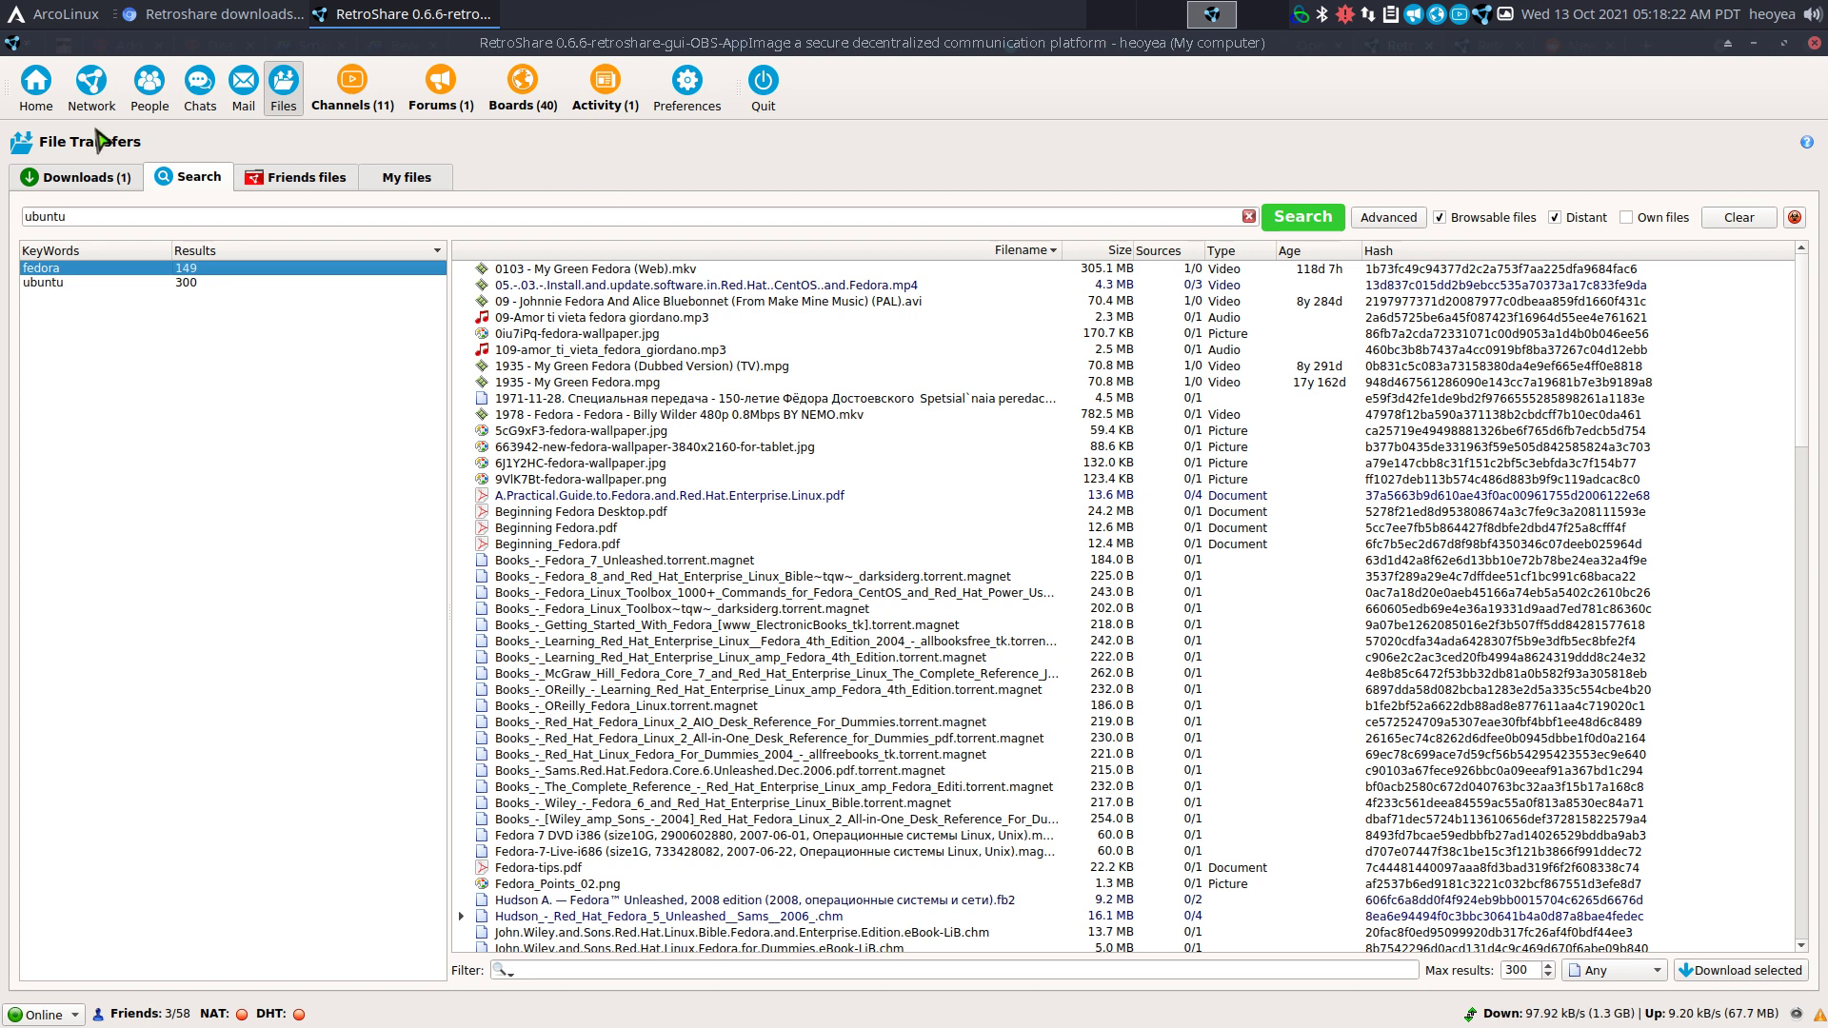
click(36, 86)
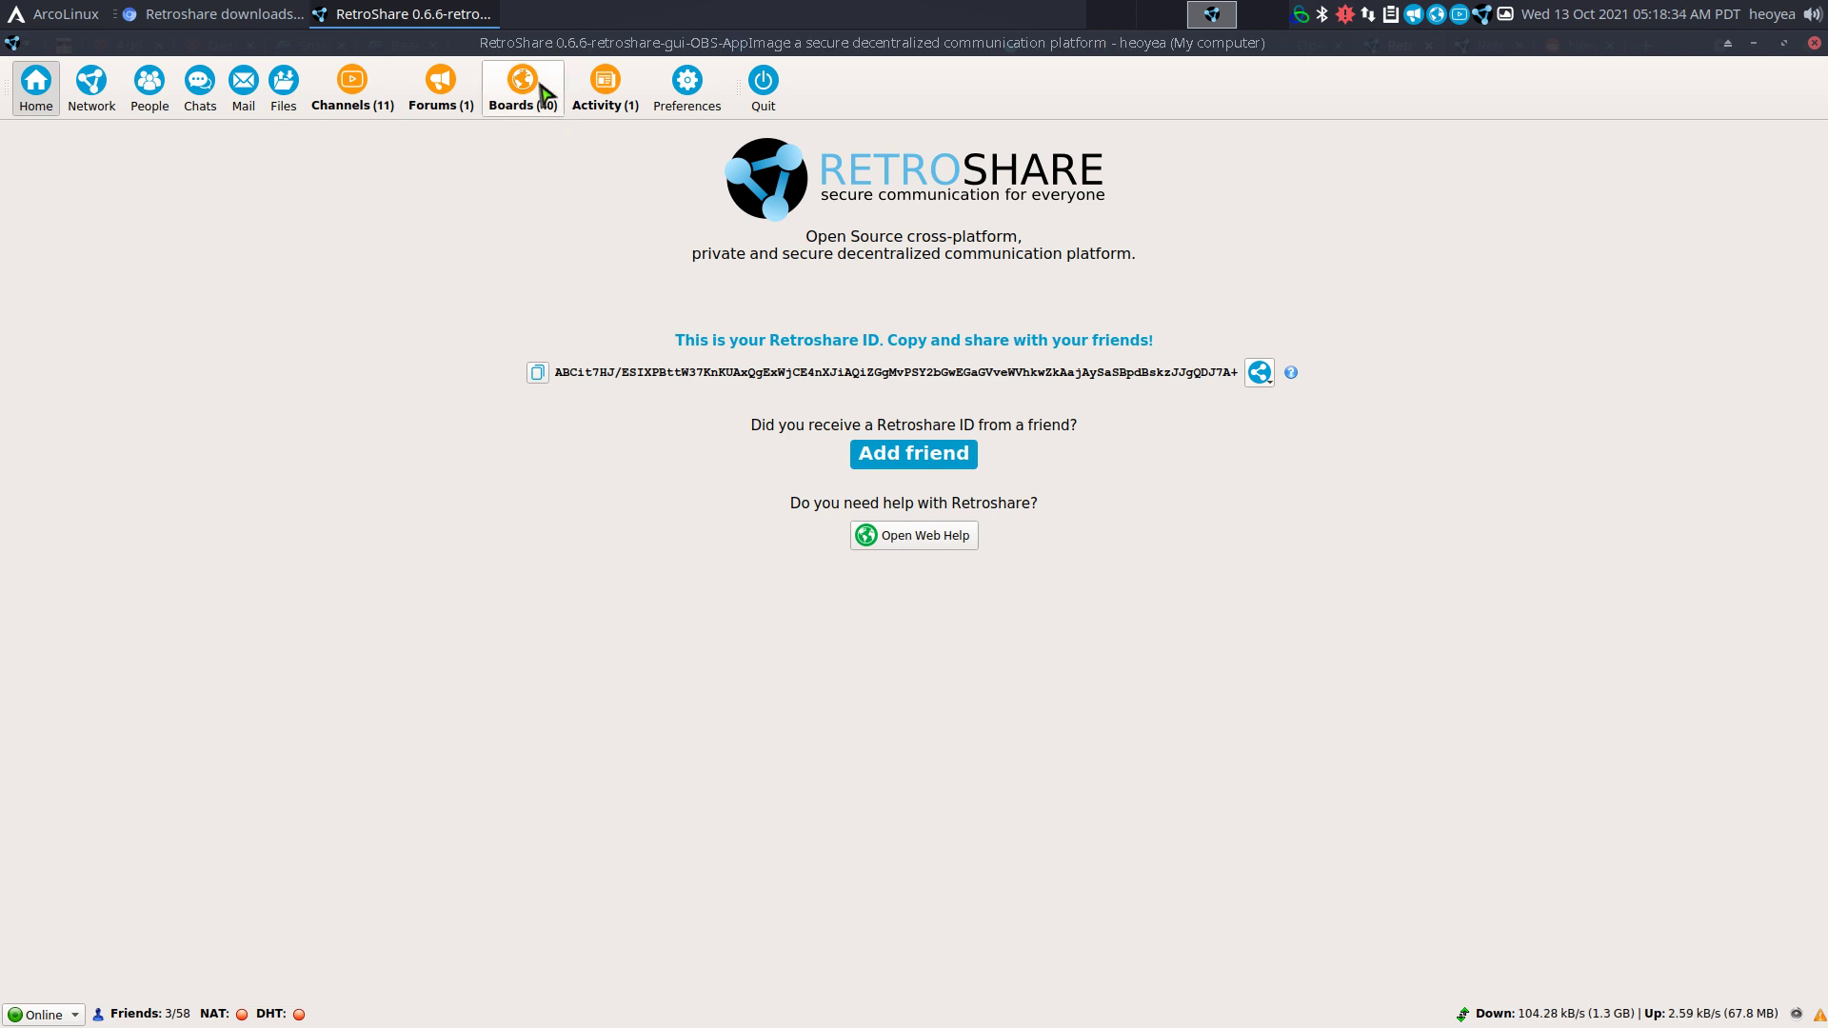
Show the Forums page with the Retroshare Key Exchanges forum's thread list.
click(440, 82)
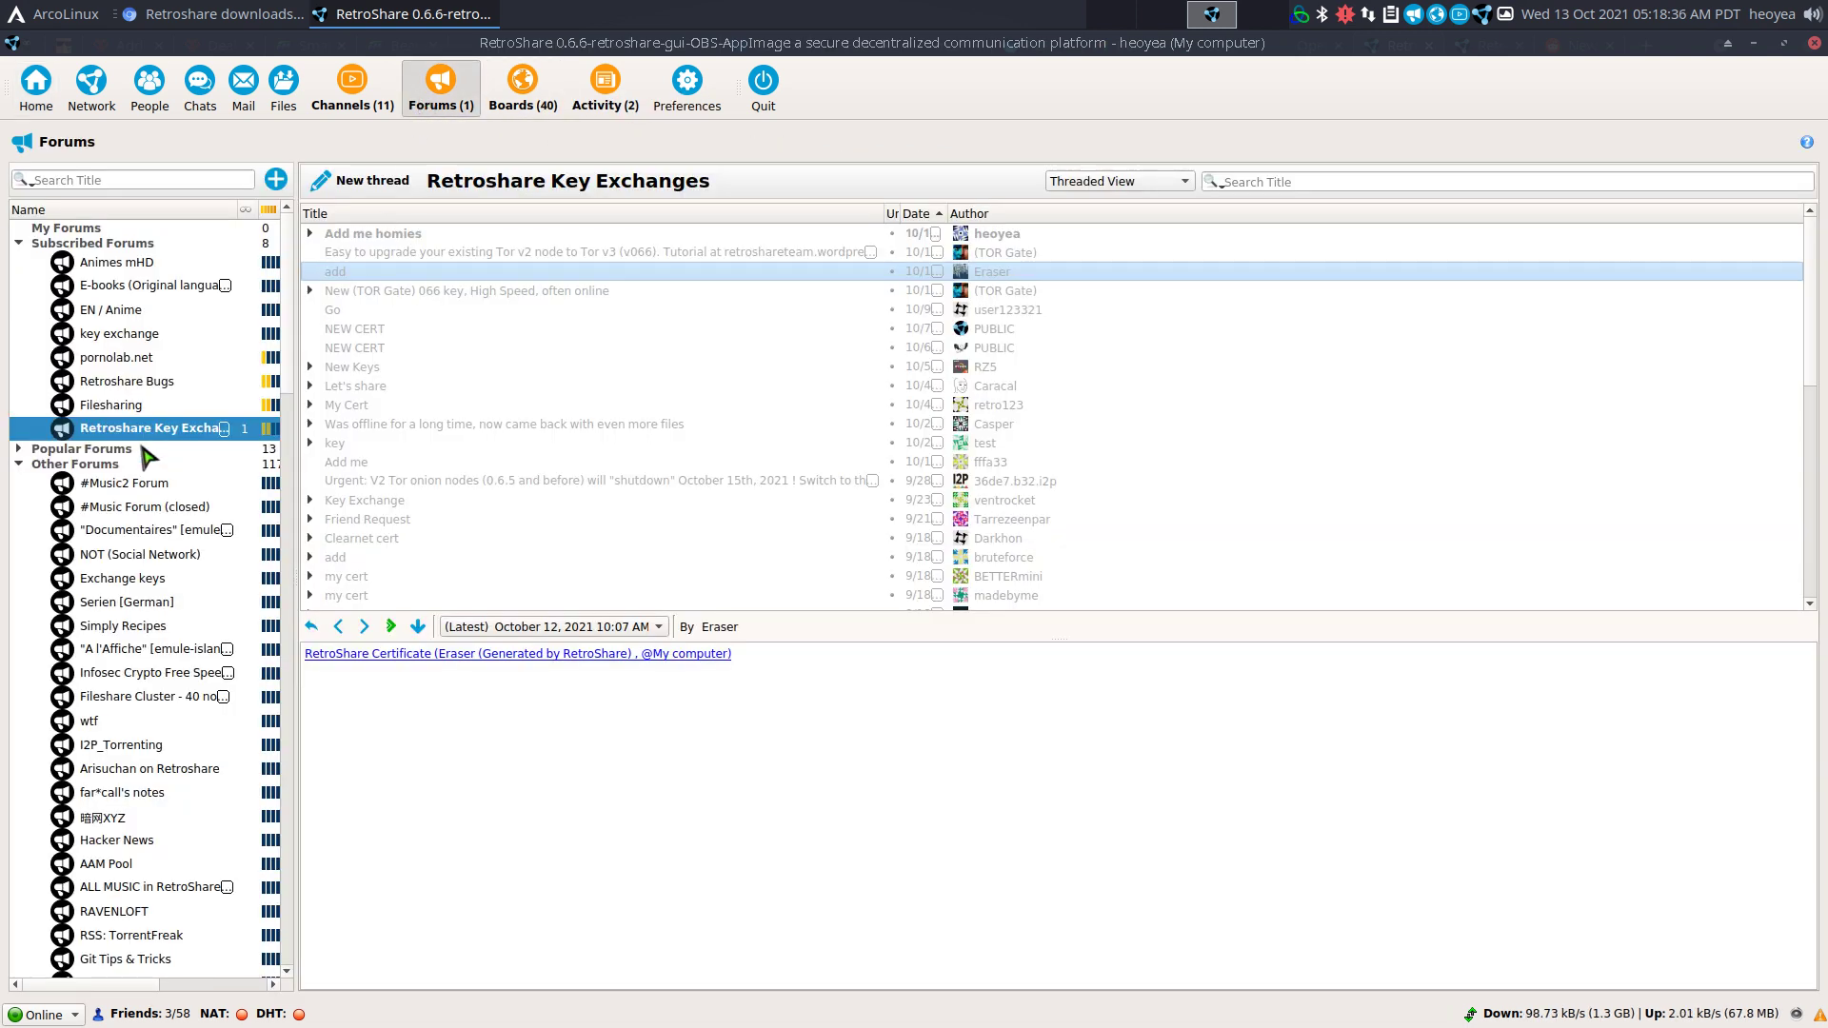